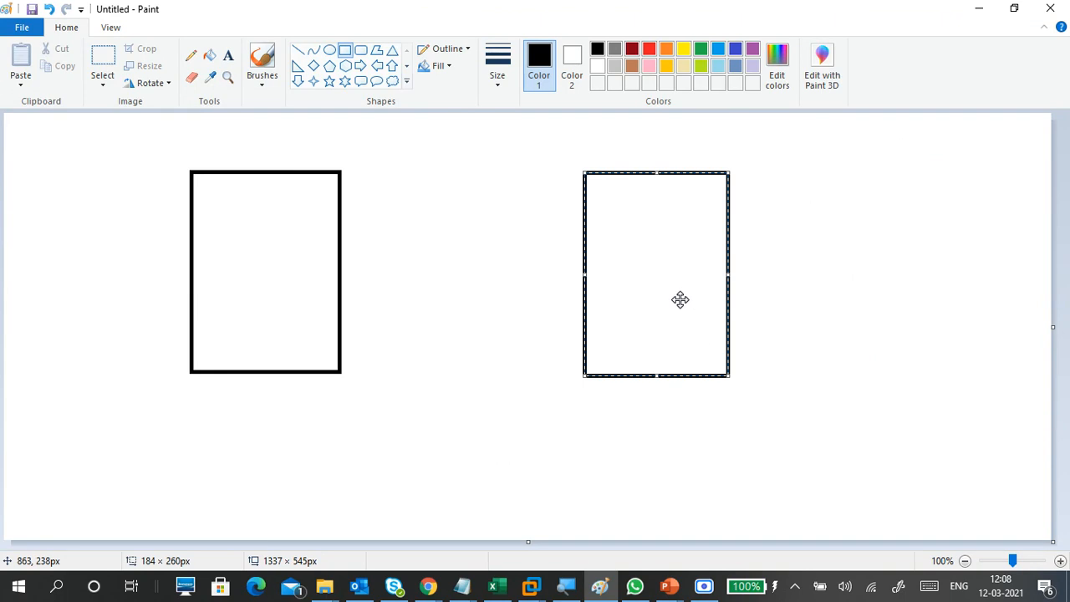
# - Move the second rectangle level with the first, and label the two rectangles dns1 and dns2 above their upper edges
pyautogui.moveTo(680, 299); pyautogui.dragTo(666, 293)
pyautogui.click(480, 262)
pyautogui.click(229, 58)
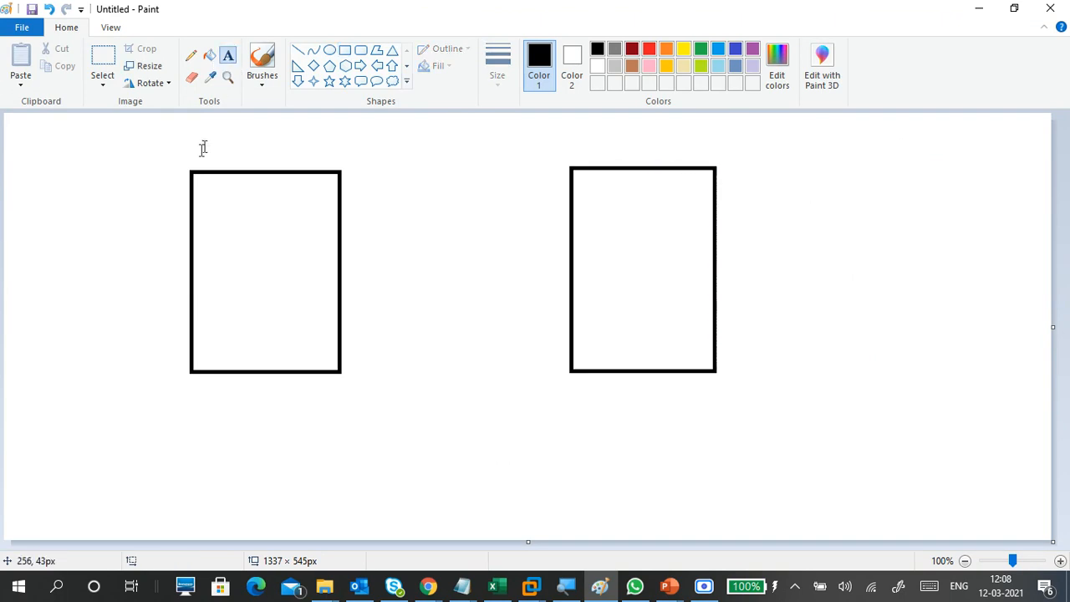
pyautogui.click(198, 140)
pyautogui.write('dns')
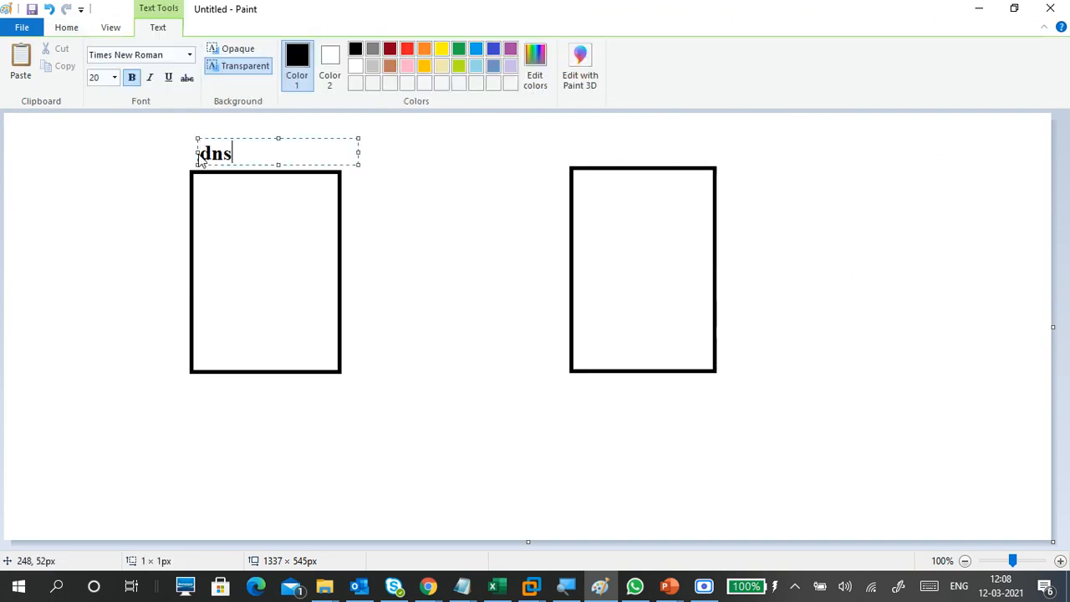
pyautogui.write('1')
pyautogui.click(578, 151)
pyautogui.click(579, 151)
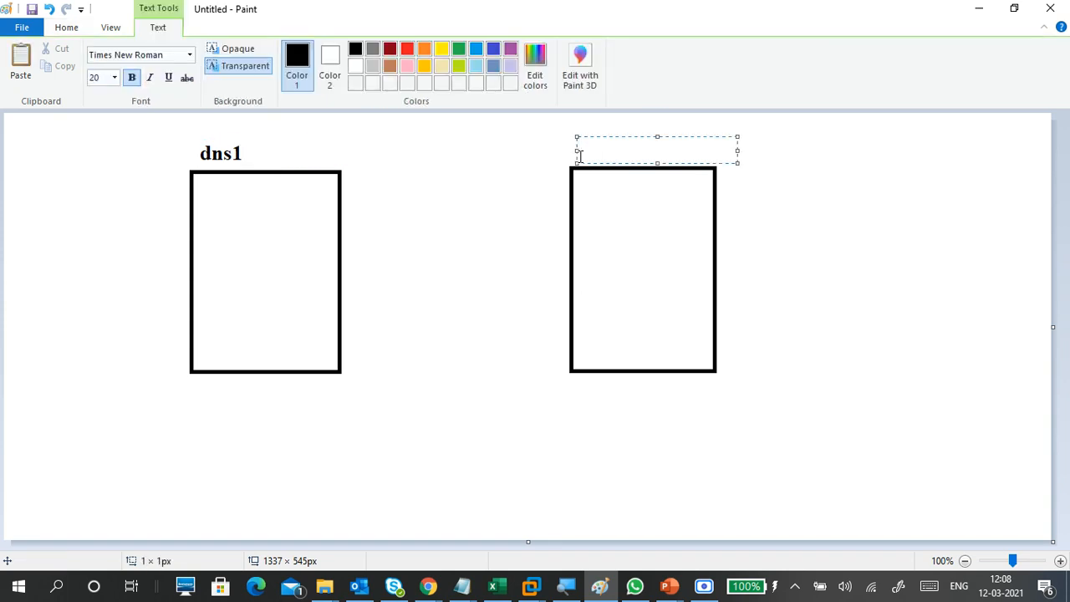
pyautogui.write('dns2')
pyautogui.click(404, 222)
# - Add the text contoso.com inside the upper part of both the dns1 and dns2 boxes
pyautogui.click(203, 219)
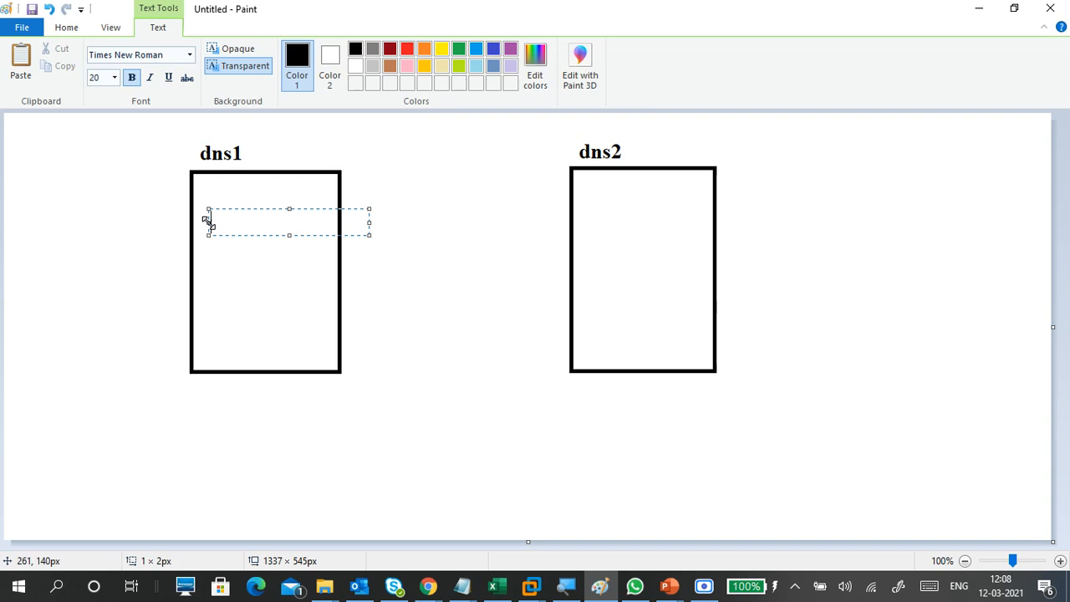
pyautogui.write('conto')
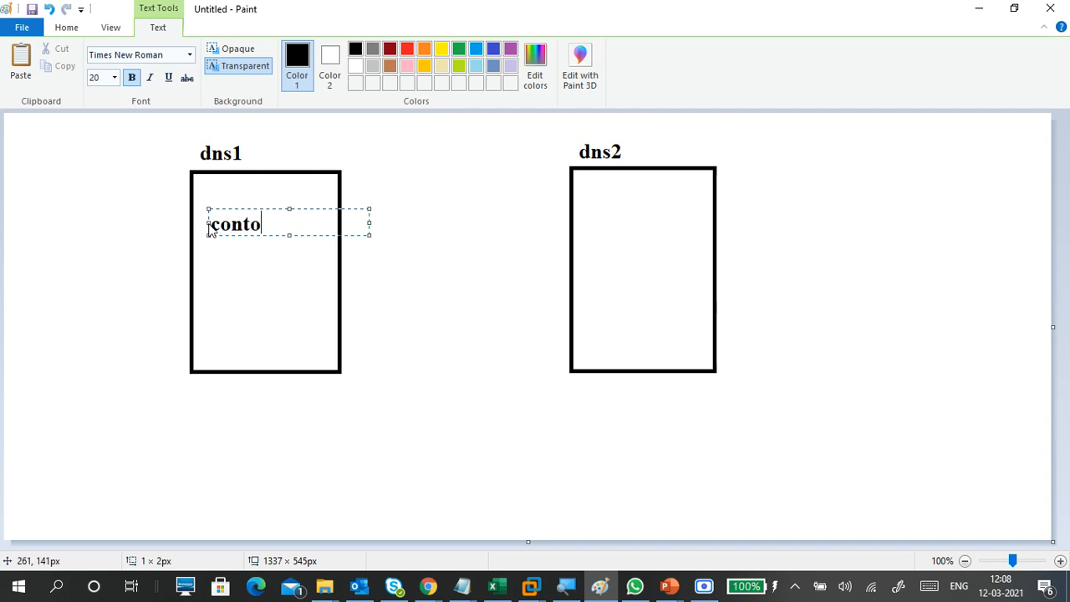
pyautogui.write('so.com')
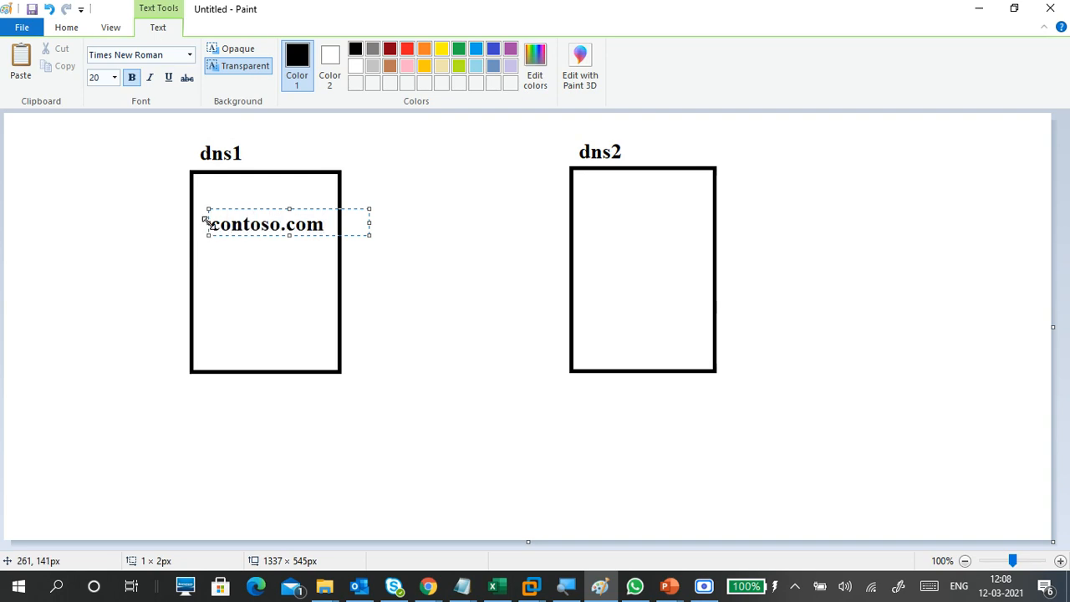
pyautogui.click(237, 312)
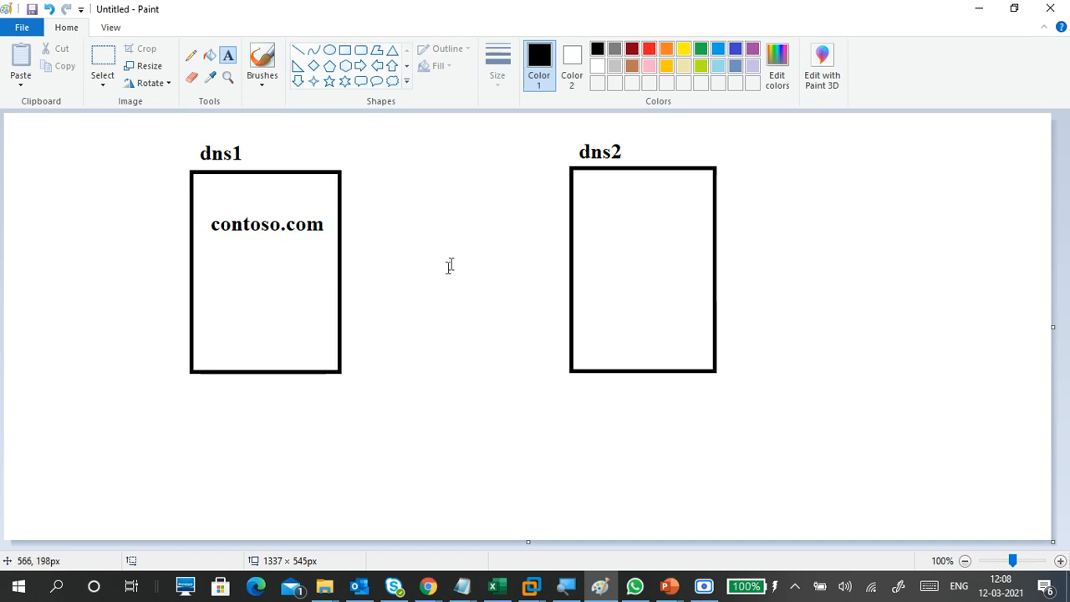
pyautogui.click(582, 226)
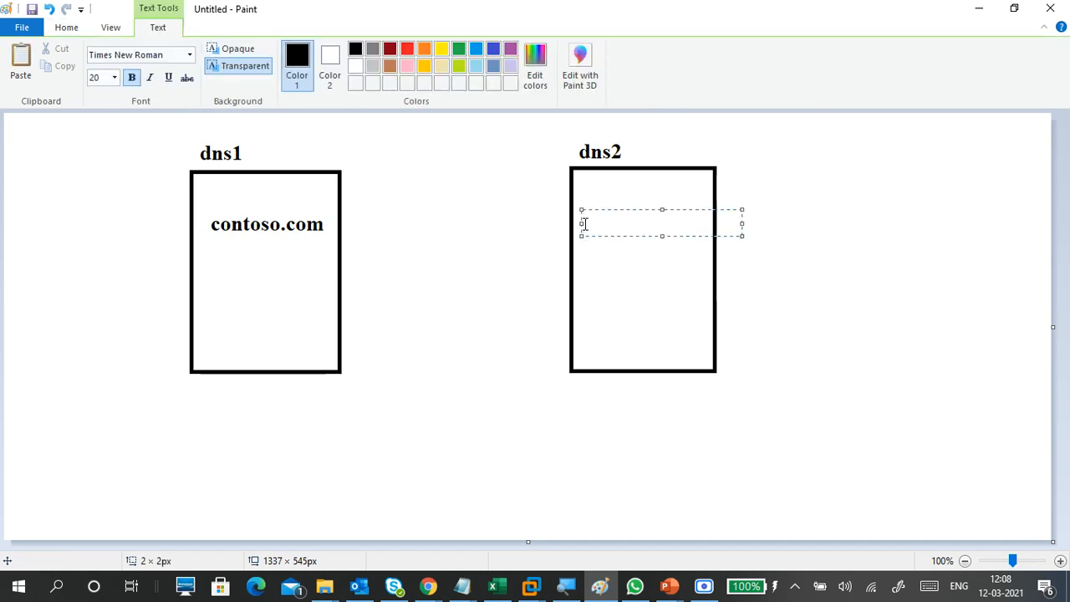
pyautogui.write('contos')
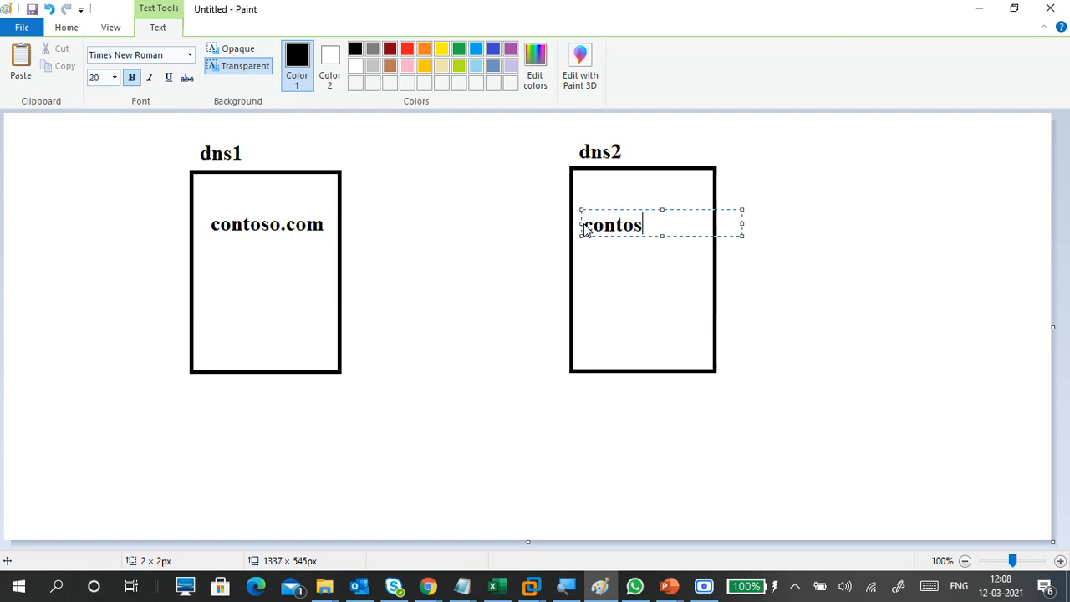
pyautogui.write('o.com')
pyautogui.click(506, 196)
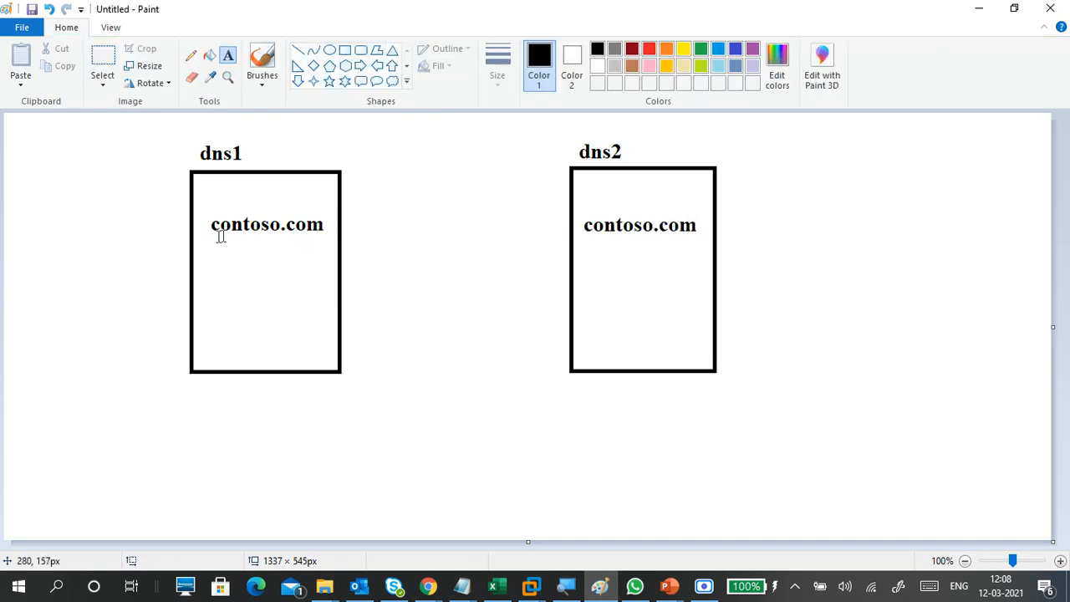
# - Write primary beside the dns1 box and sec beside the dns2 box, each outside its left edge
pyautogui.click(85, 236)
pyautogui.write('prin')
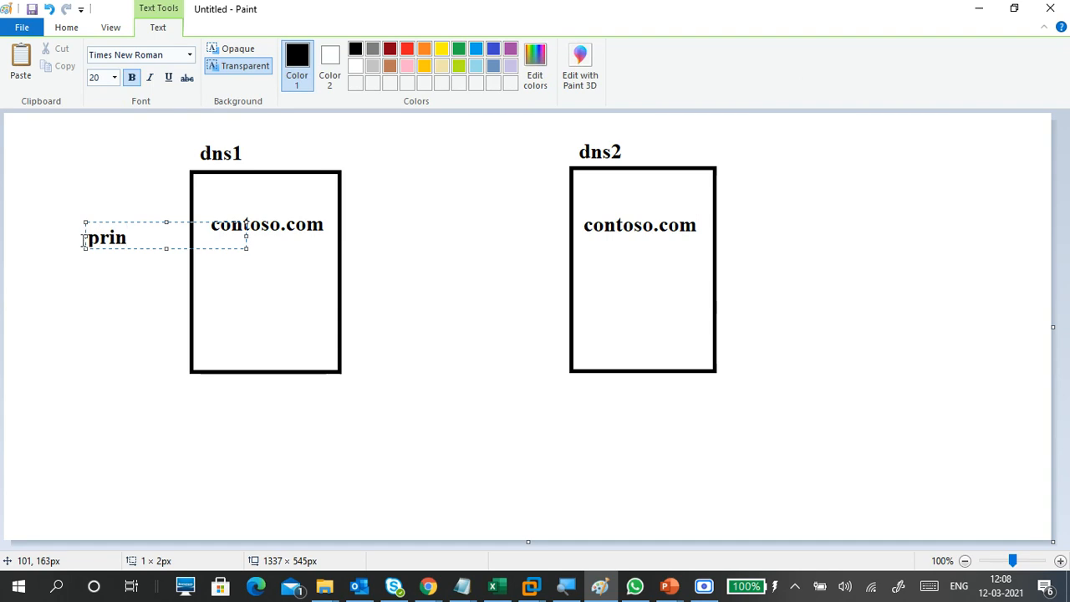
pyautogui.press('BackSpace')
pyautogui.write('mary')
pyautogui.click(522, 240)
pyautogui.click(523, 225)
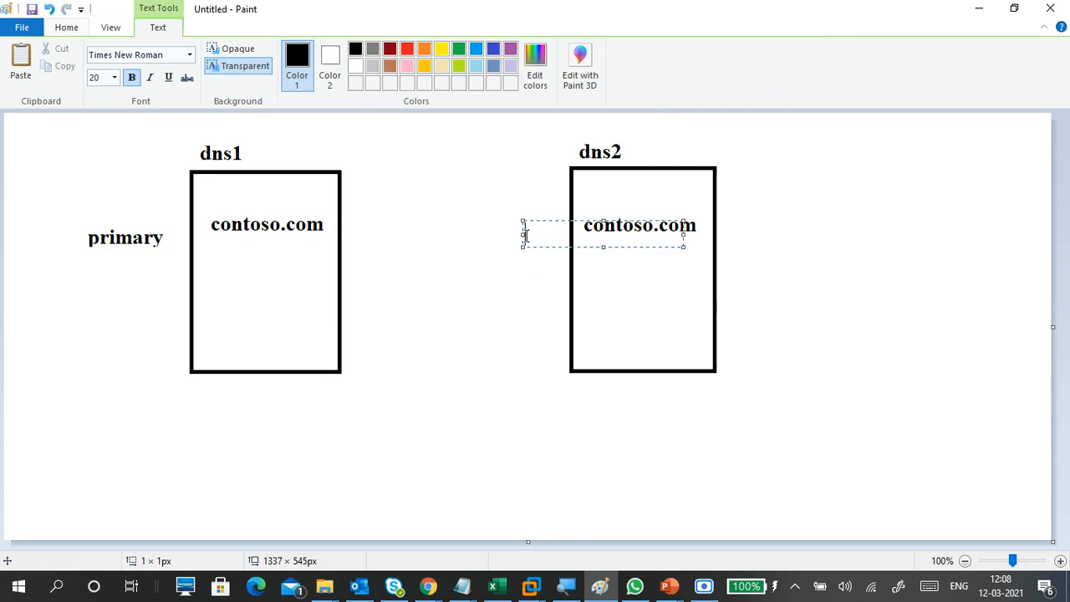
pyautogui.write('sec')
pyautogui.click(524, 259)
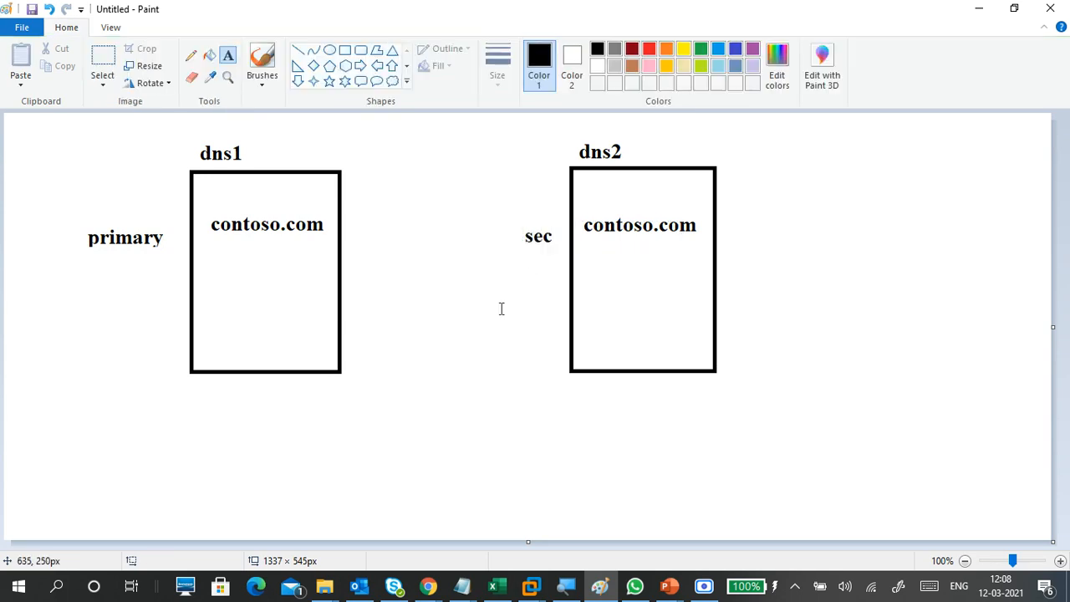
# - Add r/w under contoso.com in the dns1 box and r under contoso.com in the dns2 box
pyautogui.click(269, 241)
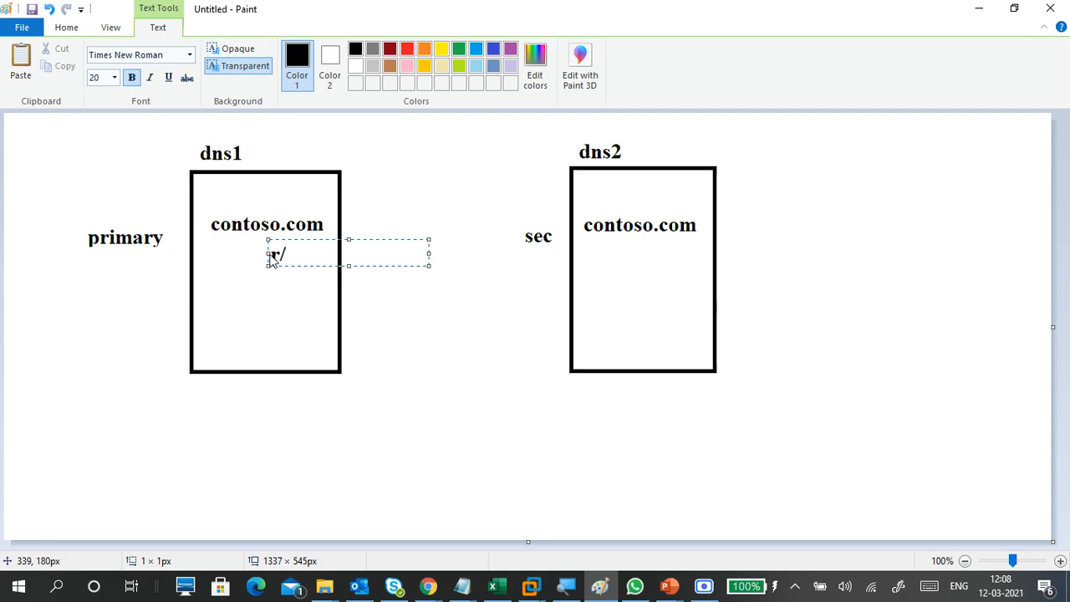
pyautogui.write('r/w')
pyautogui.click(606, 249)
pyautogui.click(608, 249)
pyautogui.write('r')
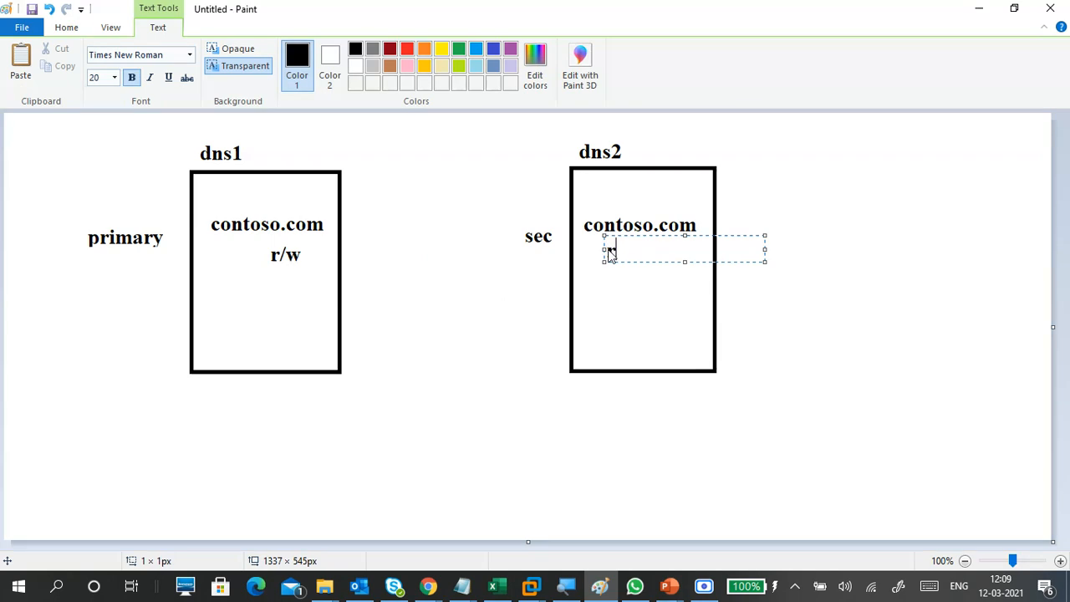
pyautogui.click(644, 306)
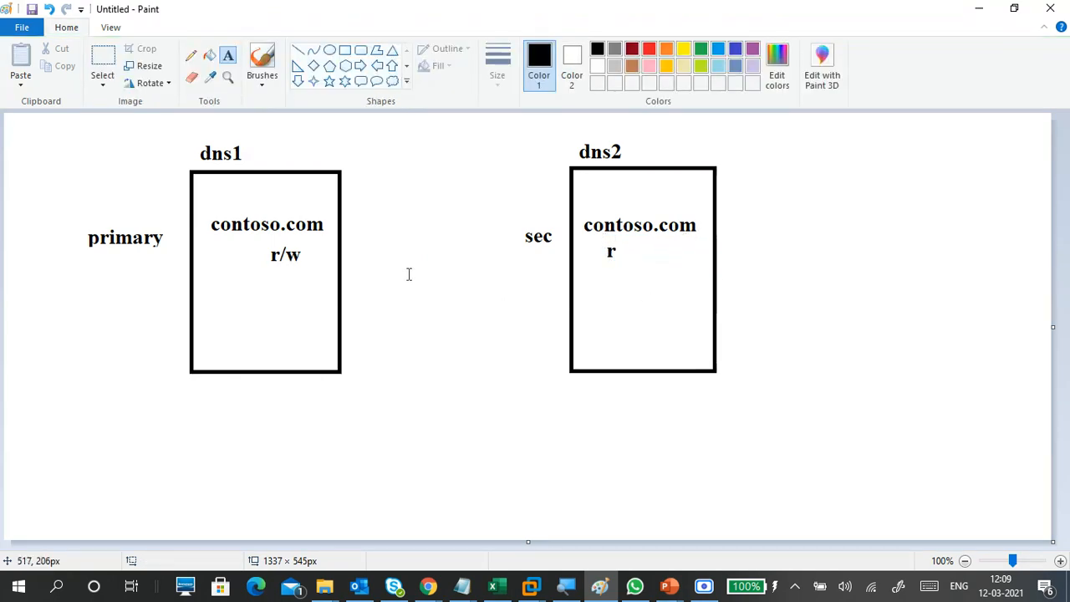
# - Draw a line about 344 px long from r/w in dns1 to r in dns2, with a brushed arrowhead at the dns2 end
pyautogui.click(298, 50)
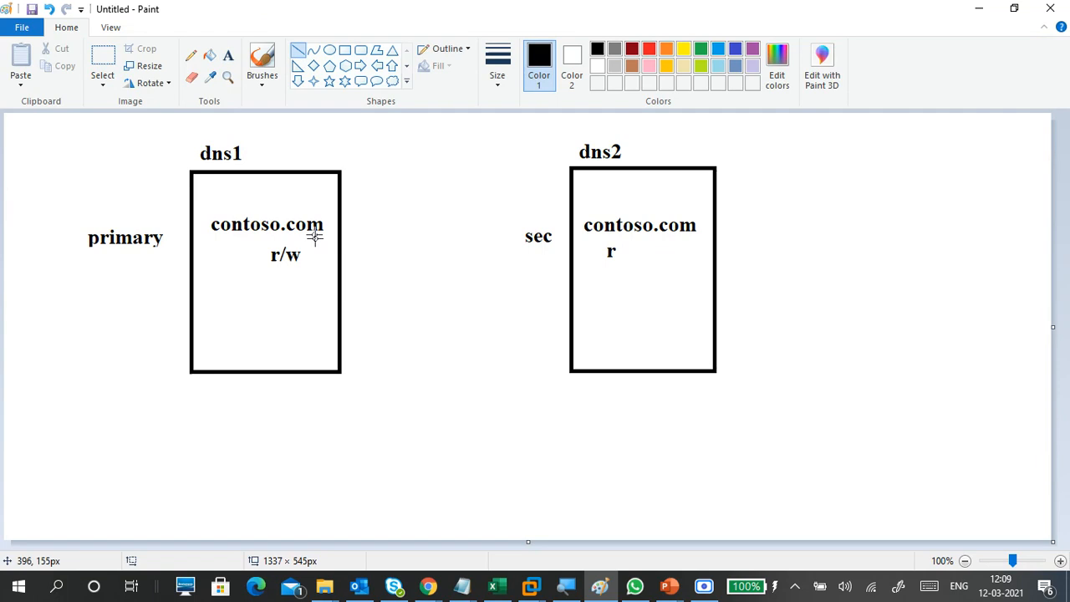
pyautogui.moveTo(315, 252); pyautogui.dragTo(585, 257)
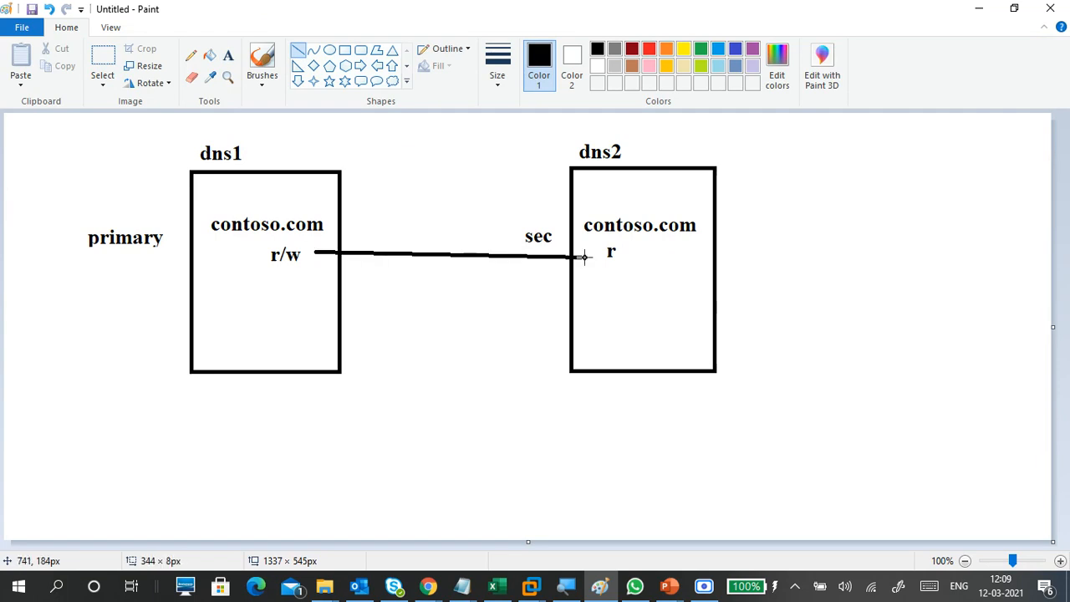
pyautogui.click(262, 83)
pyautogui.click(169, 107)
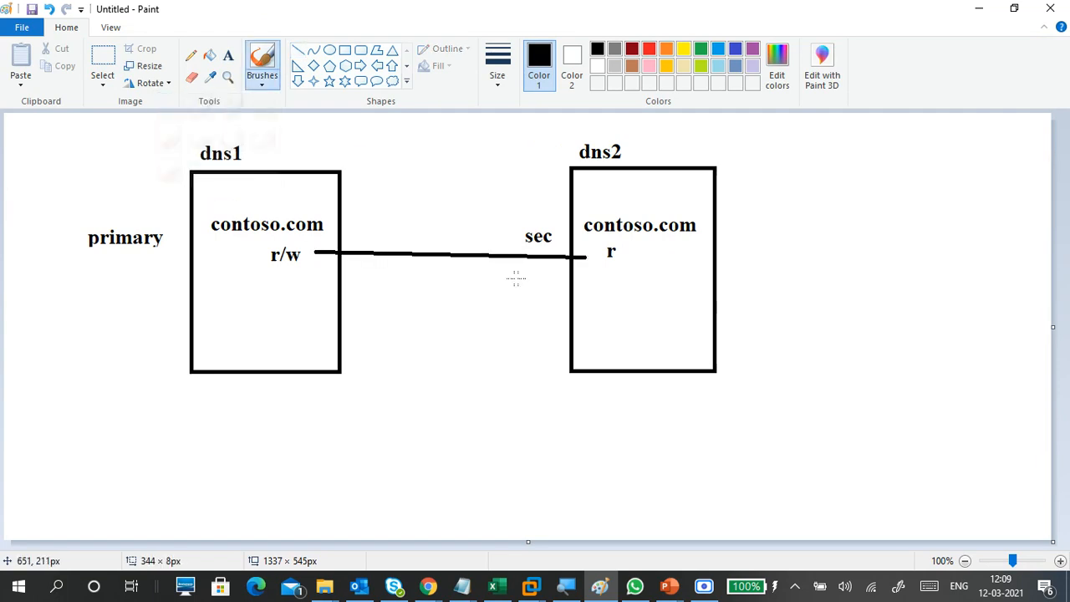
pyautogui.moveTo(575, 243)
pyautogui.mouseDown()
pyautogui.moveTo(590, 257)
pyautogui.moveTo(577, 266)
pyautogui.mouseUp()
# - Add a three-line text reading nwtrader.com, -pri and rw in the lower part of the dns2 box
pyautogui.click(227, 55)
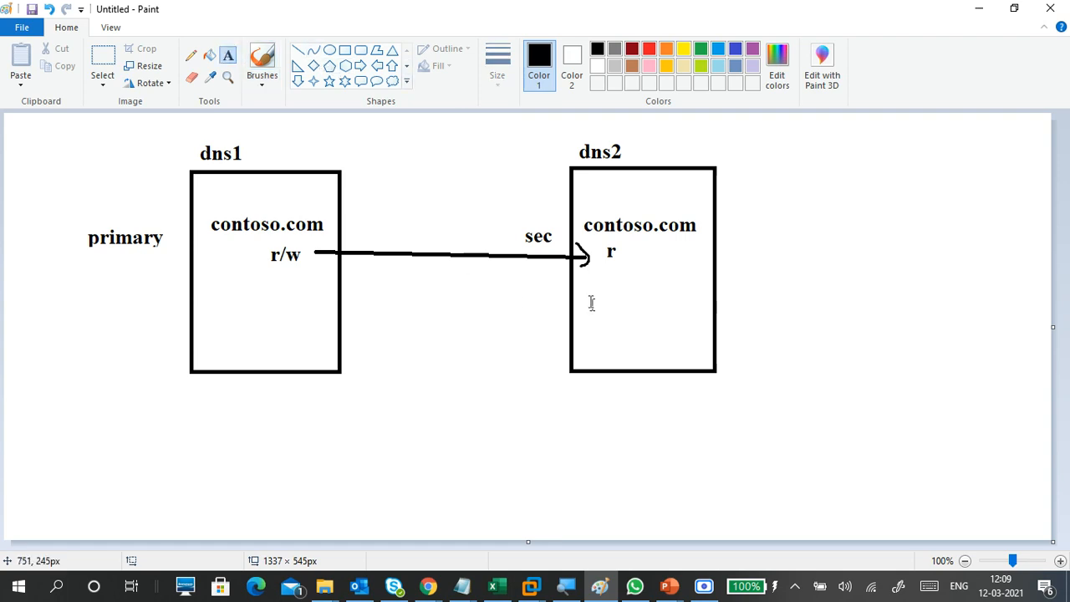
pyautogui.click(596, 290)
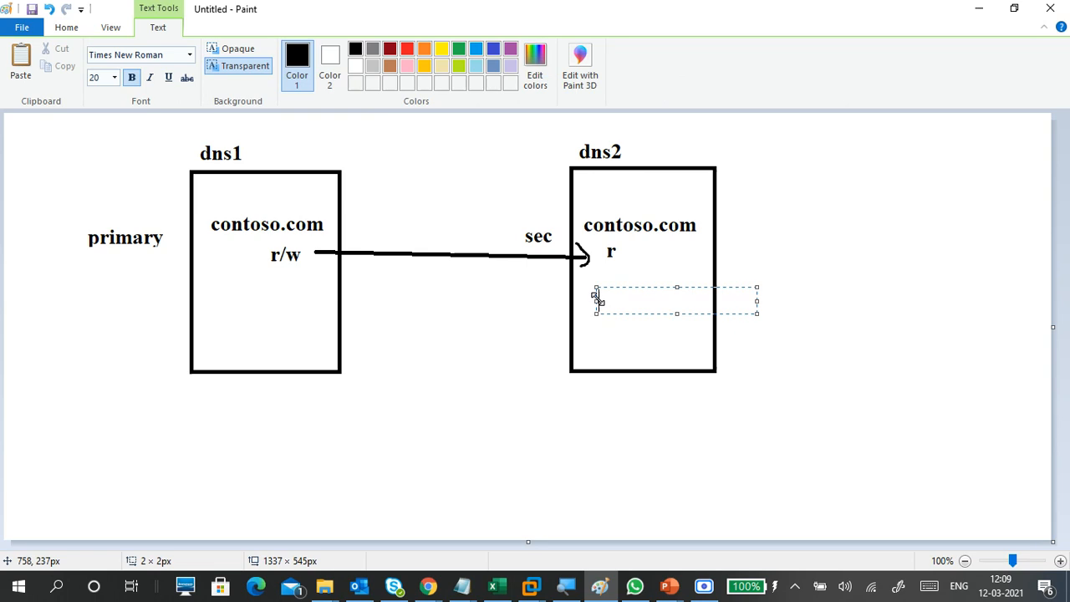
pyautogui.write('nwtrader')
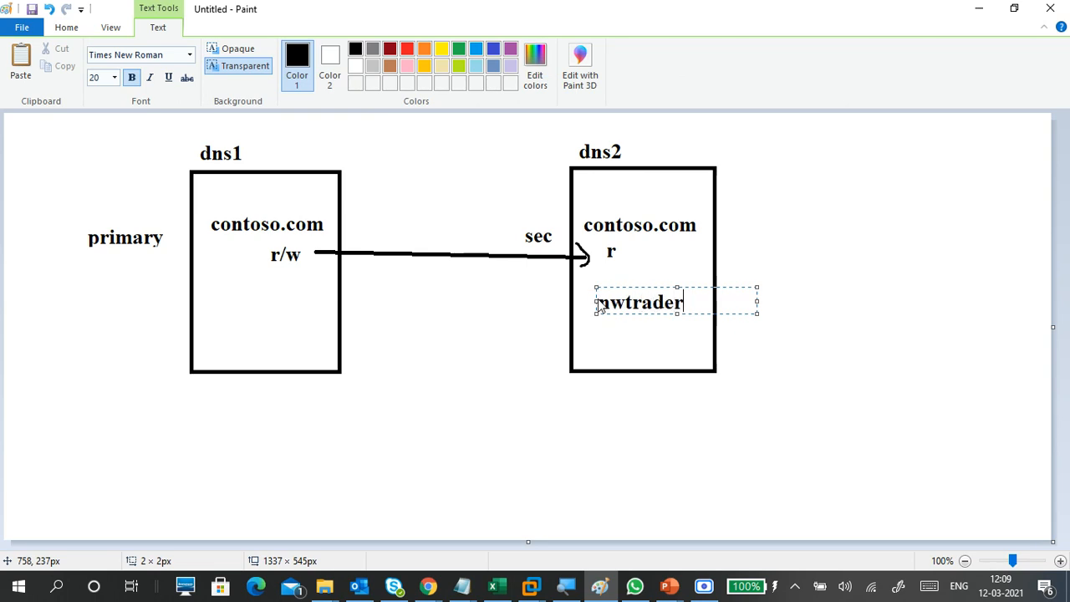
pyautogui.write('.com')
pyautogui.press('Return')
pyautogui.write('-pri')
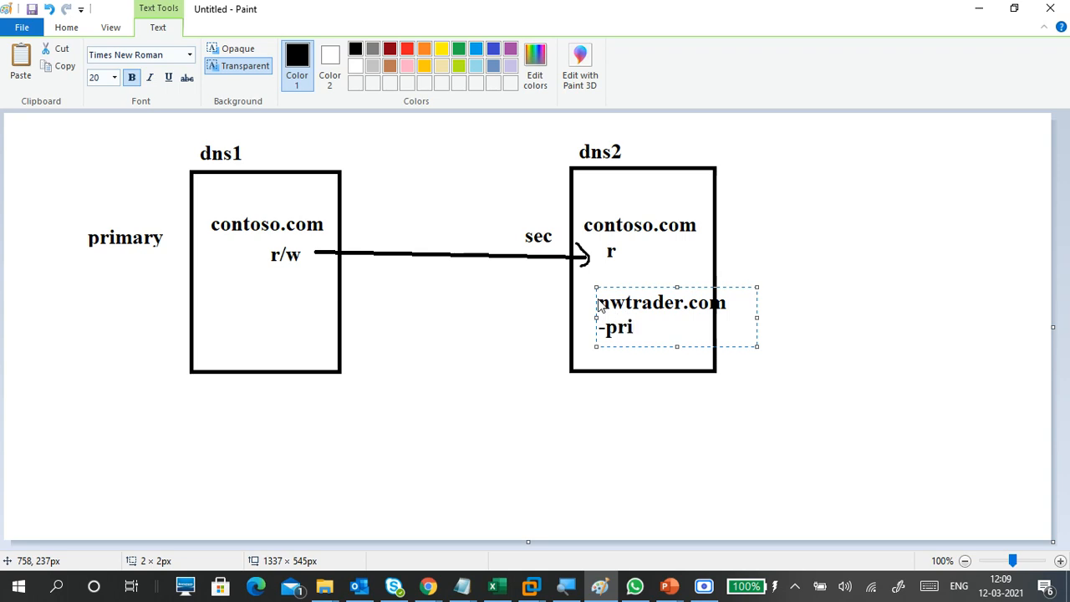
pyautogui.press('Return')
pyautogui.write('rw')
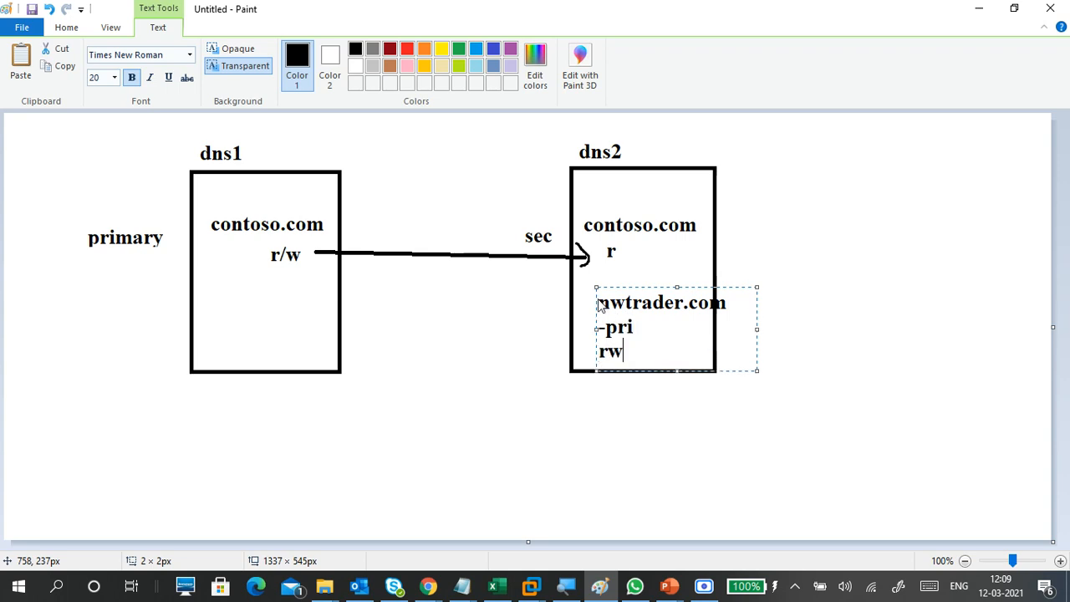
pyautogui.click(222, 309)
# - Add a three-line text reading nwtrader.com, -sec and r in the lower part of the dns1 box
pyautogui.click(223, 309)
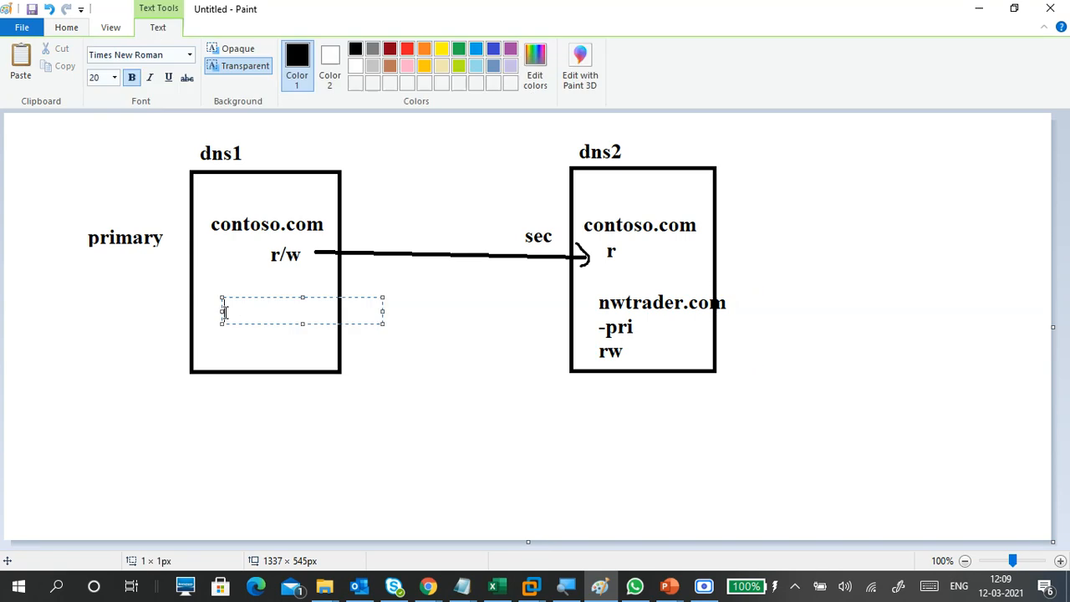
pyautogui.write('nw')
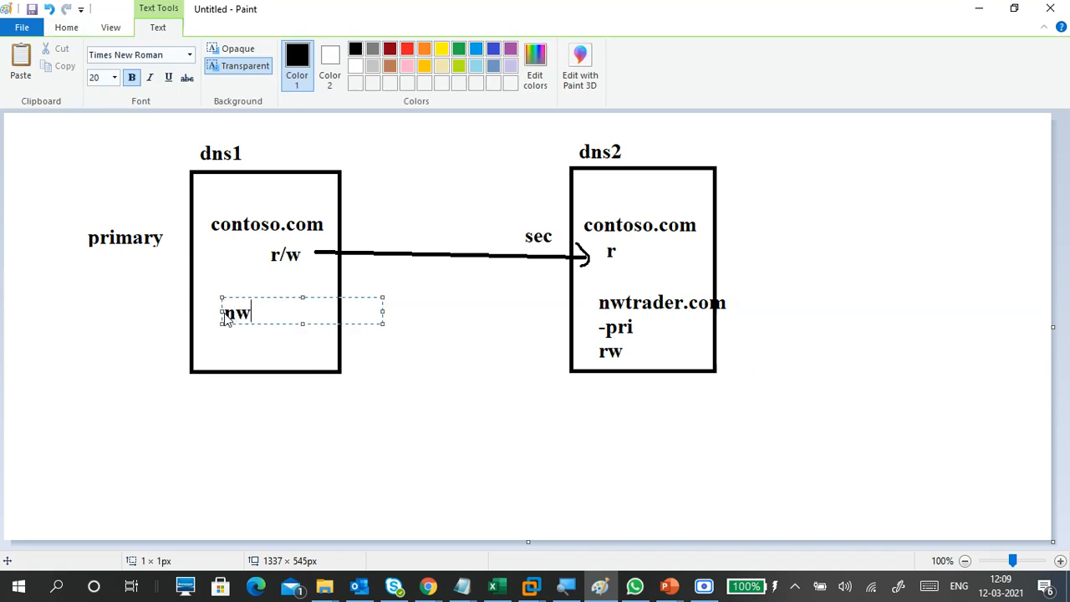
pyautogui.write('trader.com')
pyautogui.press('Return')
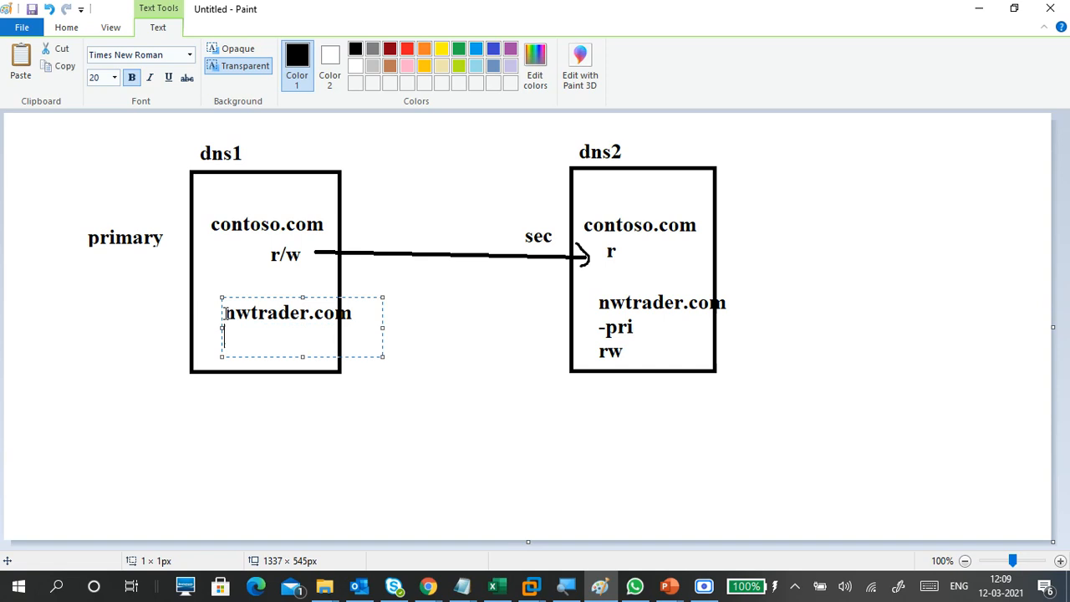
pyautogui.write('-sec')
pyautogui.press('Return')
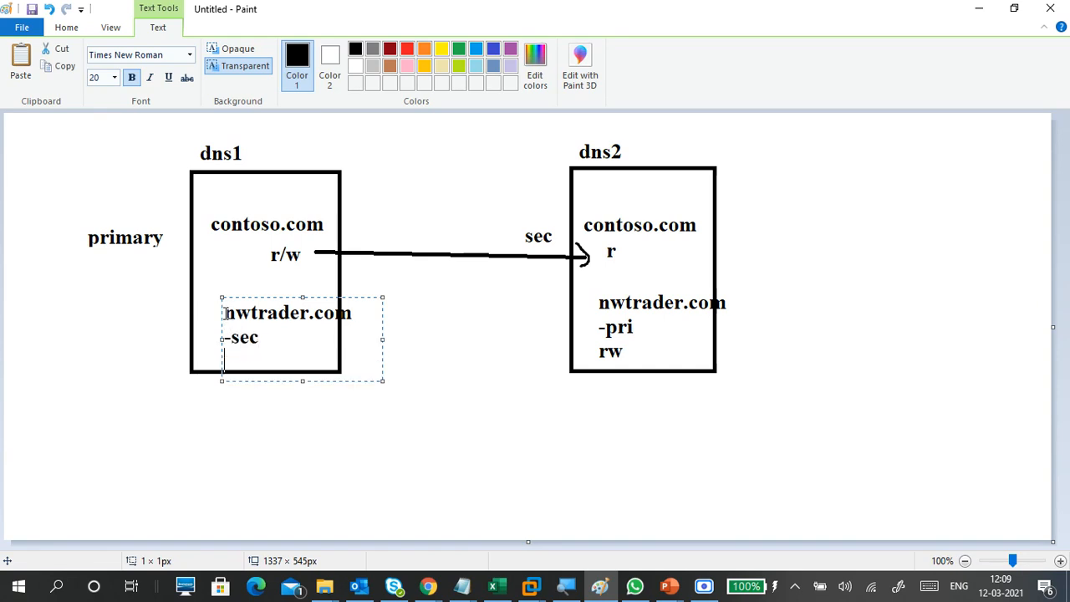
pyautogui.write('r')
pyautogui.click(444, 373)
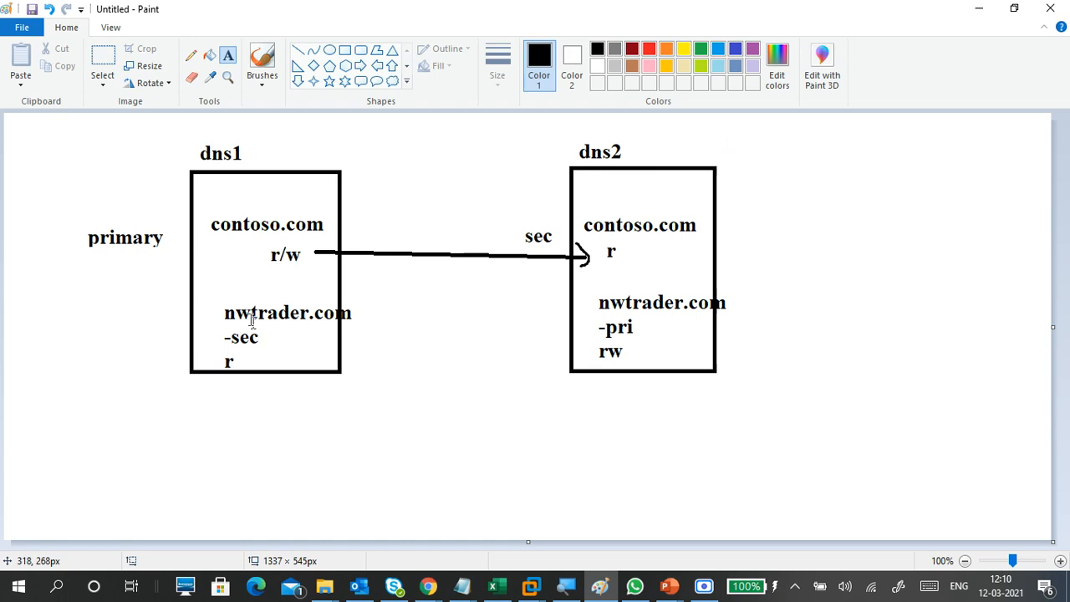
# - Switch to the Notepad notes and review the zone types and the domains listed under the forward lookup zone heading
pyautogui.click(979, 8)
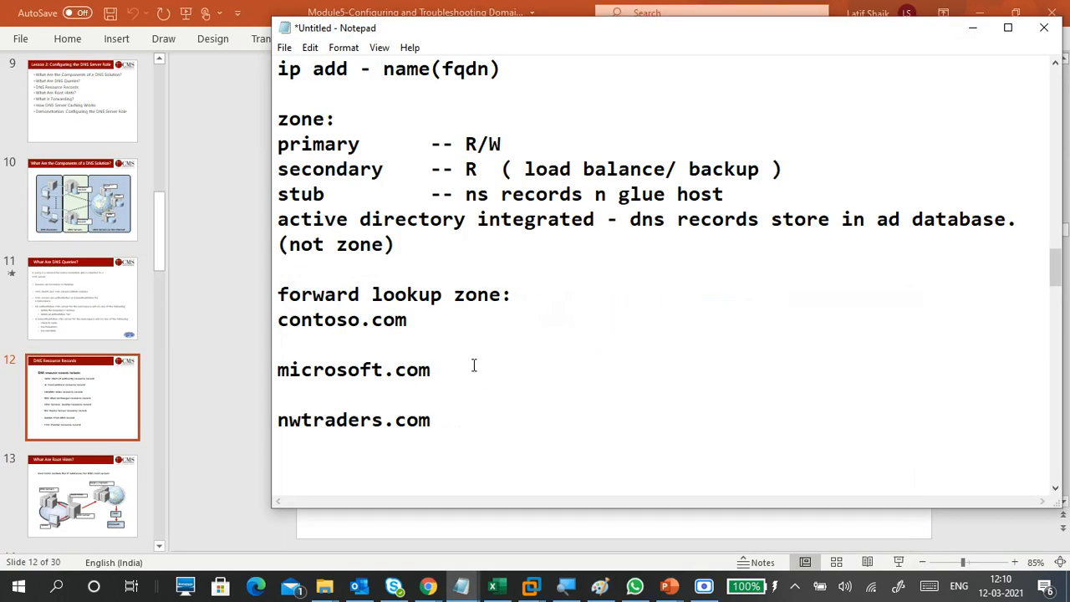
pyautogui.moveTo(339, 143); pyautogui.dragTo(363, 147)
pyautogui.click(407, 194)
pyautogui.moveTo(278, 142); pyautogui.dragTo(358, 219)
pyautogui.click(405, 244)
pyautogui.scroll(3, 491, 369)
pyautogui.scroll(-3, 491, 368)
pyautogui.moveTo(514, 299); pyautogui.dragTo(284, 296)
pyautogui.moveTo(446, 425); pyautogui.dragTo(278, 319)
pyautogui.moveTo(473, 426); pyautogui.dragTo(278, 319)
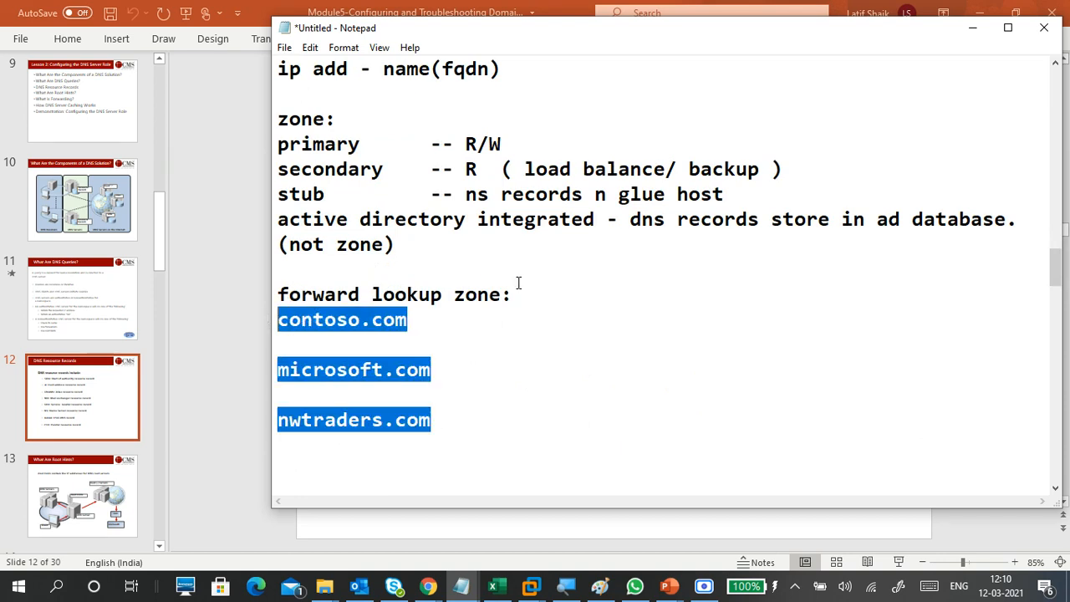
pyautogui.moveTo(518, 288); pyautogui.dragTo(308, 312)
pyautogui.click(353, 403)
# - Below nwtraders.com, add the heading "reverse lookup zone" with the network 172.16.0.0 beneath it
pyautogui.click(332, 447)
pyautogui.scroll(-2, 332, 447)
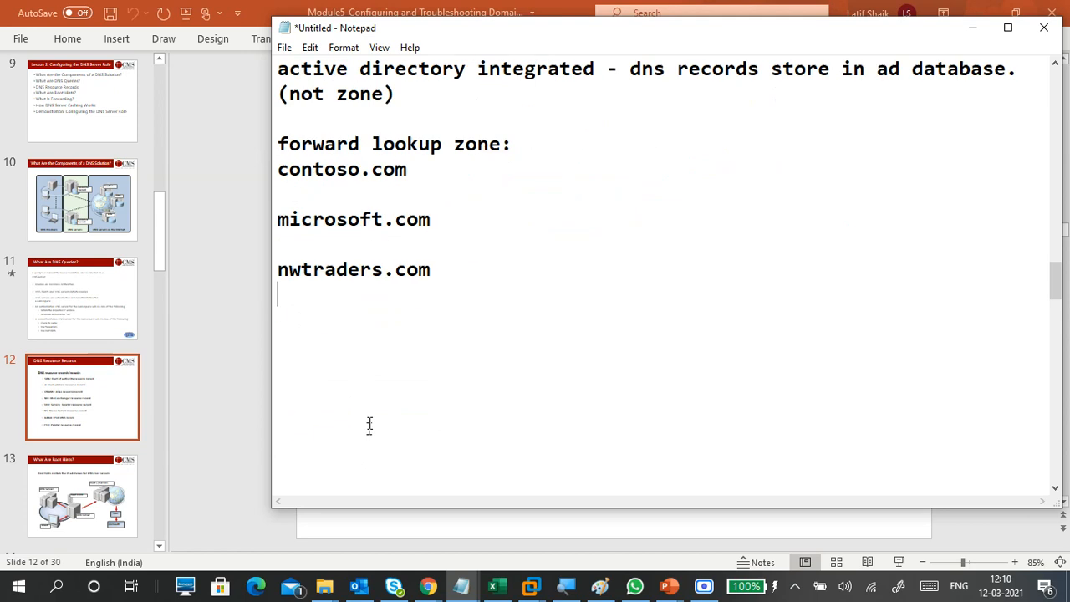
pyautogui.click(358, 317)
pyautogui.press('Return')
pyautogui.write('revers')
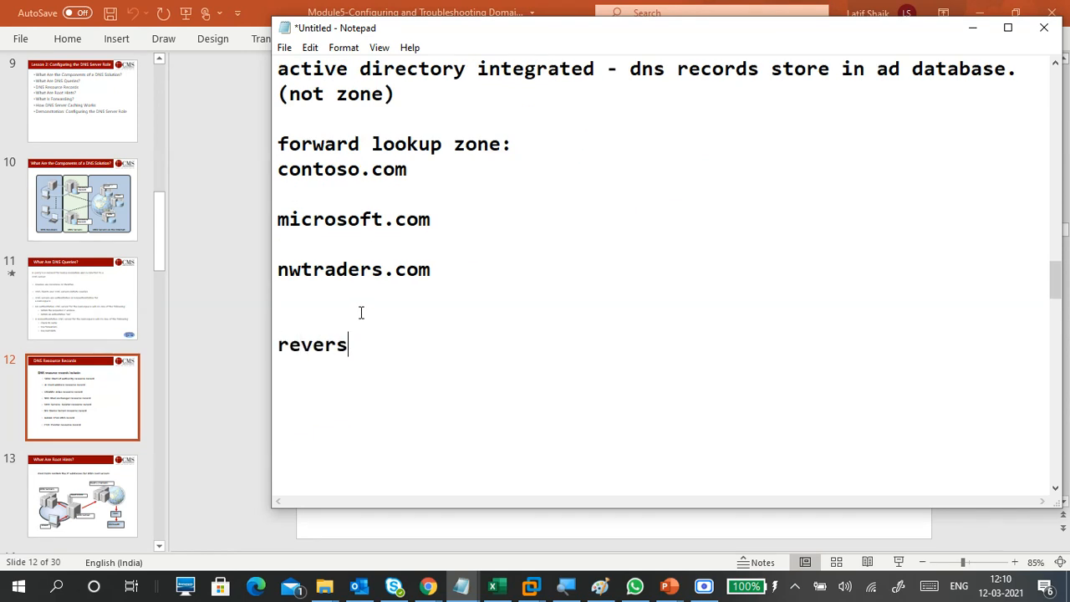
pyautogui.write('e lookup zone')
pyautogui.press('Return')
pyautogui.press('Return')
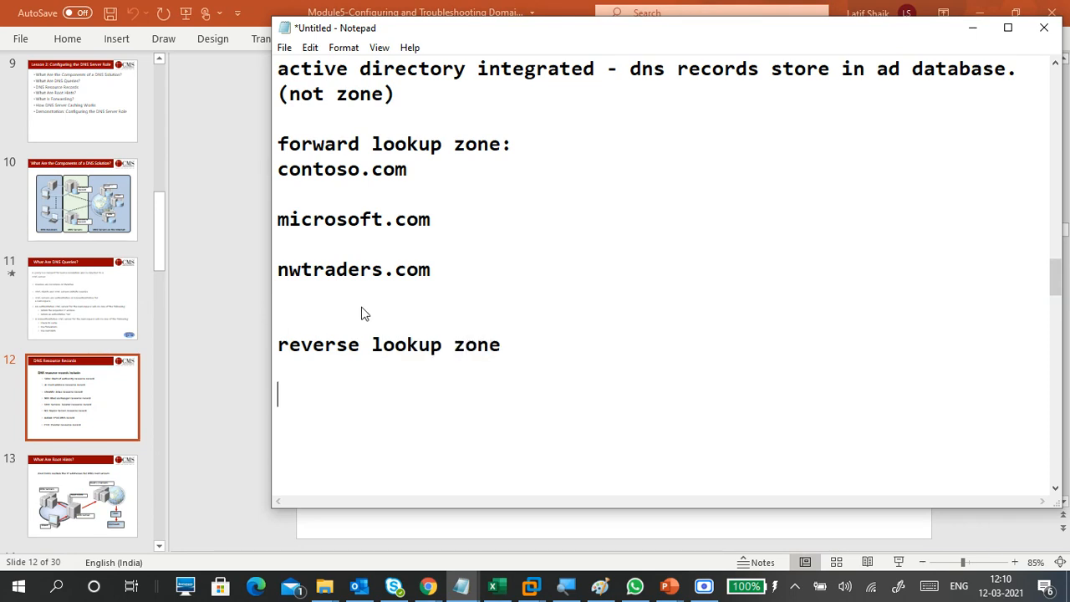
pyautogui.press('Return')
pyautogui.write('172.16.0.0')
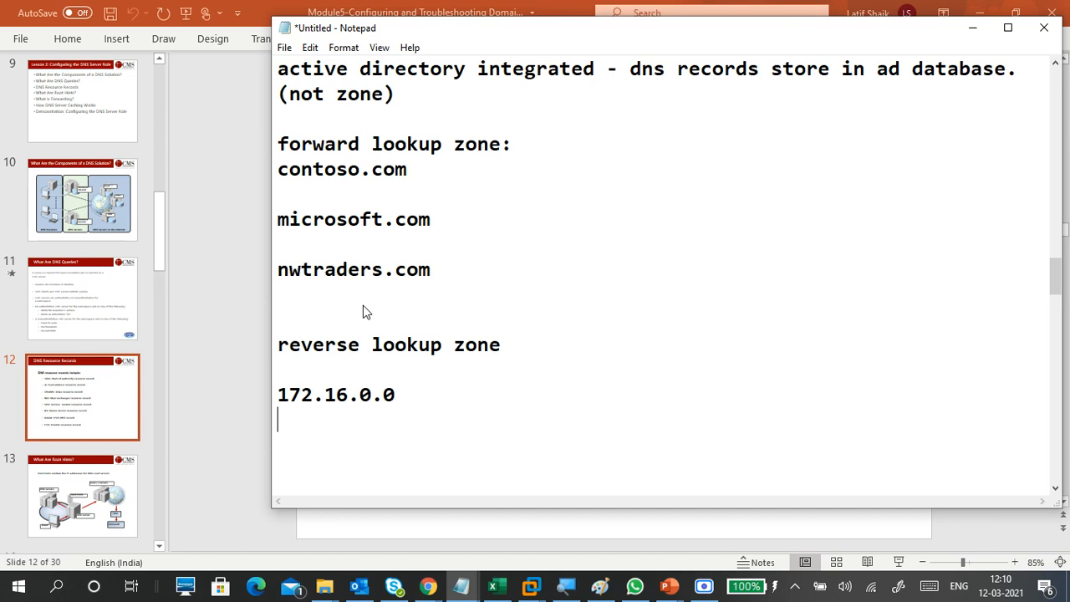
# - Below 172.16.0.0 in the notes, add the reverse zone name 16.172.in-addr.arpa after a blank line
pyautogui.press('Return')
pyautogui.write('16.172.in')
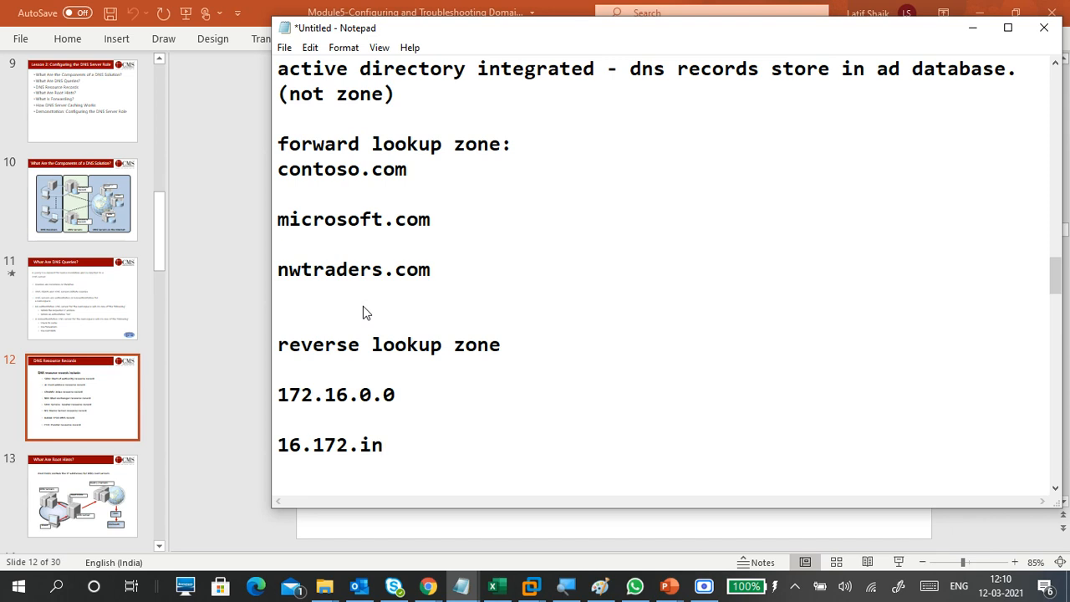
pyautogui.write('.addr')
pyautogui.press('BackSpace')
pyautogui.press('BackSpace')
pyautogui.press('BackSpace')
pyautogui.press('BackSpace')
pyautogui.press('BackSpace')
pyautogui.press('BackSpace')
pyautogui.press('BackSpace')
pyautogui.write('-add')
pyautogui.press('BackSpace')
pyautogui.press('BackSpace')
pyautogui.press('BackSpace')
pyautogui.press('BackSpace')
pyautogui.write('in-addr.apra')
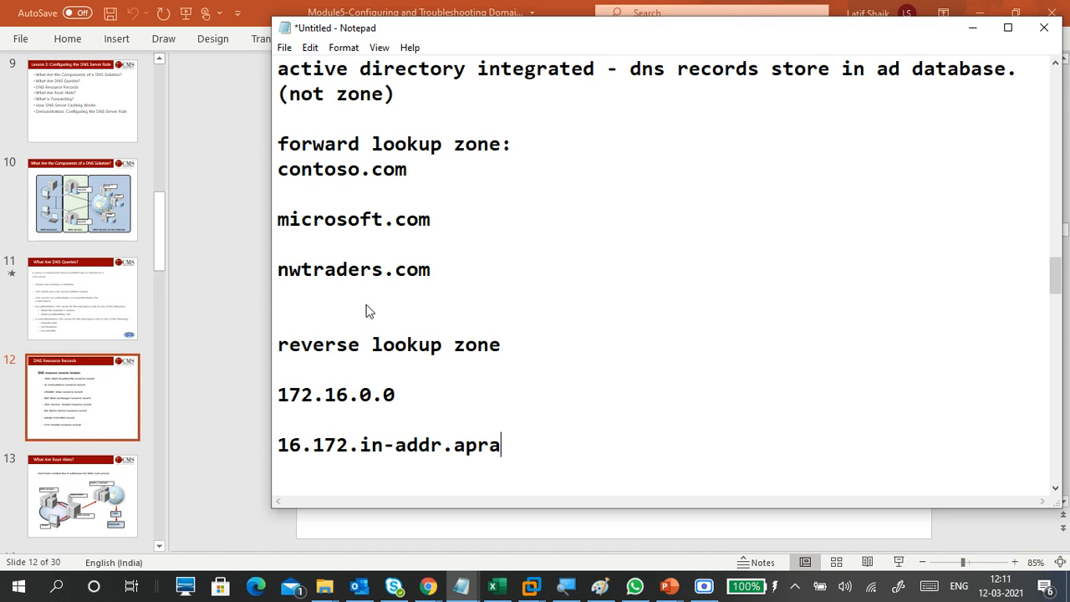
pyautogui.press('BackSpace')
pyautogui.press('BackSpace')
pyautogui.press('BackSpace')
pyautogui.write('rpa')
pyautogui.moveTo(502, 445); pyautogui.dragTo(282, 431)
pyautogui.click(393, 471)
# - Delete microsoft.com and nwtraders.com from the forward lookup zone list and end the reverse lookup zone heading with a colon
pyautogui.moveTo(432, 269); pyautogui.dragTo(276, 219)
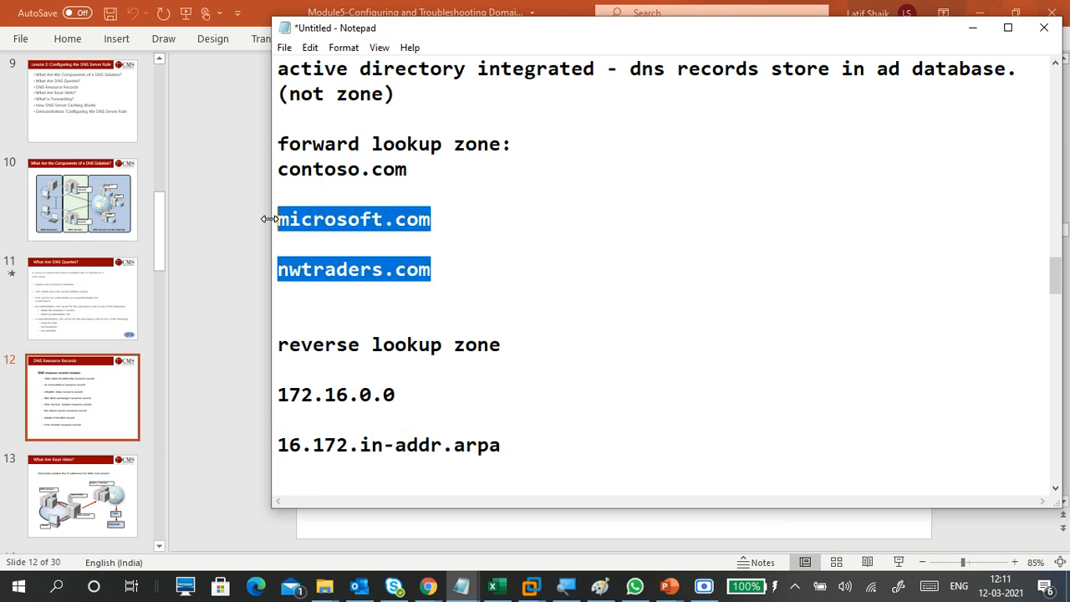
pyautogui.press('BackSpace')
pyautogui.press('BackSpace')
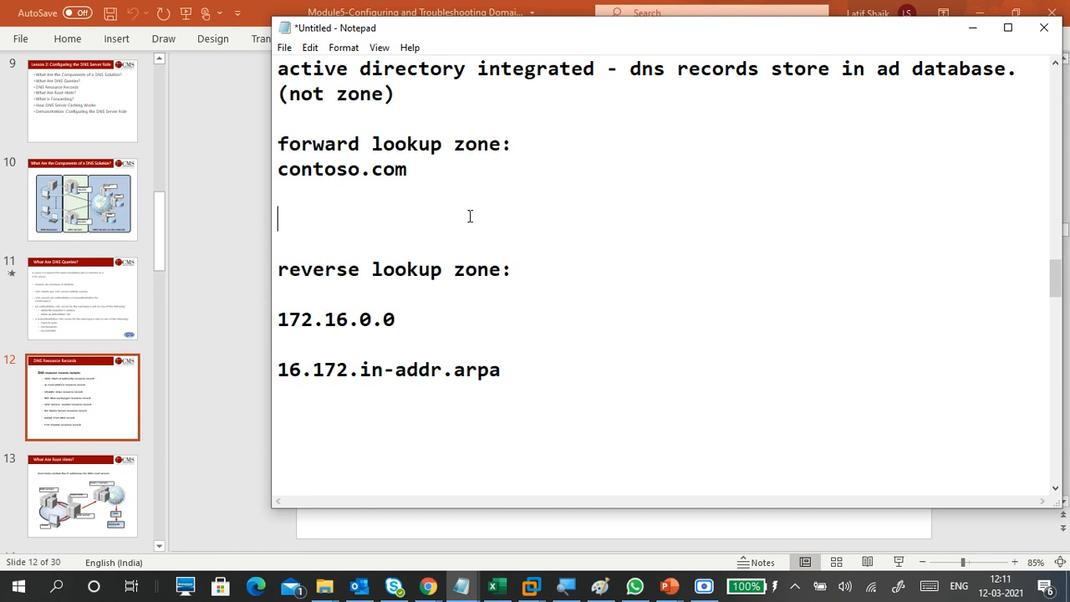
# - Switch to the CTS1-WINS1 virtual machine in VMware Workstation and magnify the screen to 150%
pyautogui.moveTo(532, 585)
pyautogui.click(665, 473)
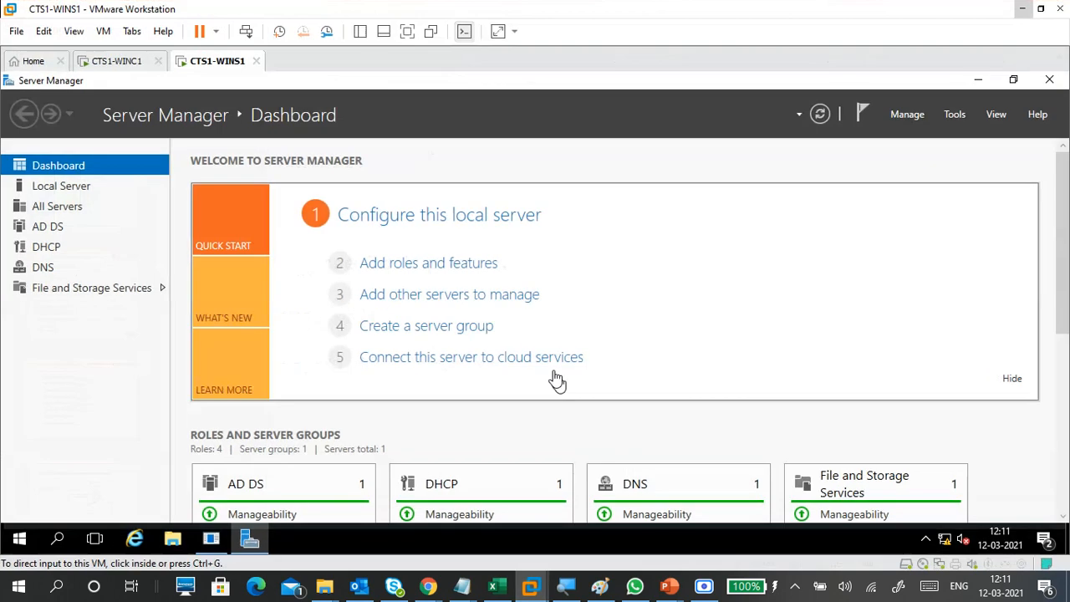
pyautogui.click(568, 586)
pyautogui.click(651, 223)
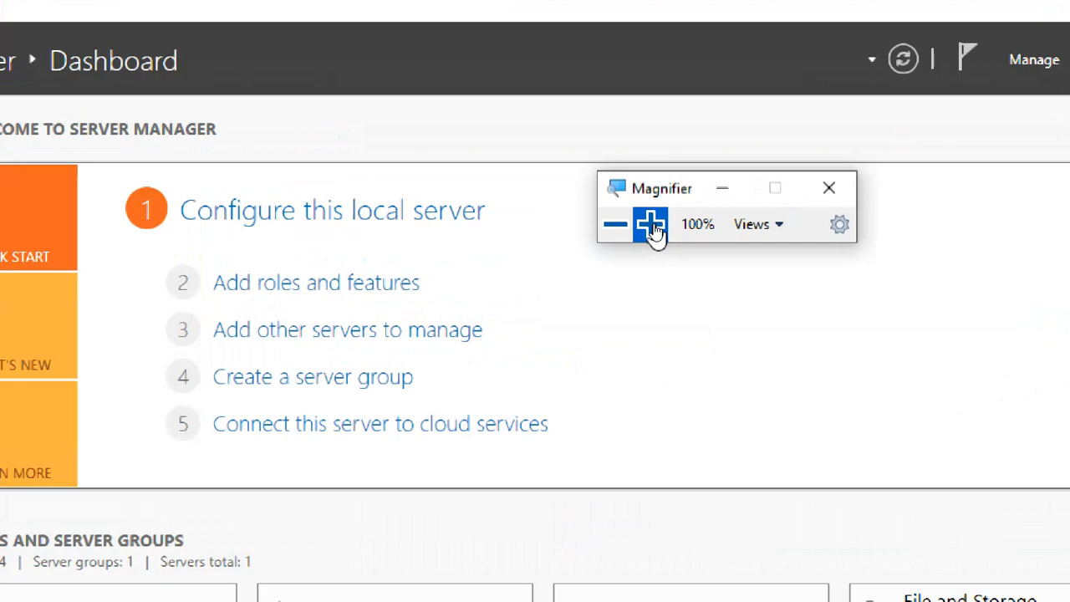
pyautogui.click(468, 45)
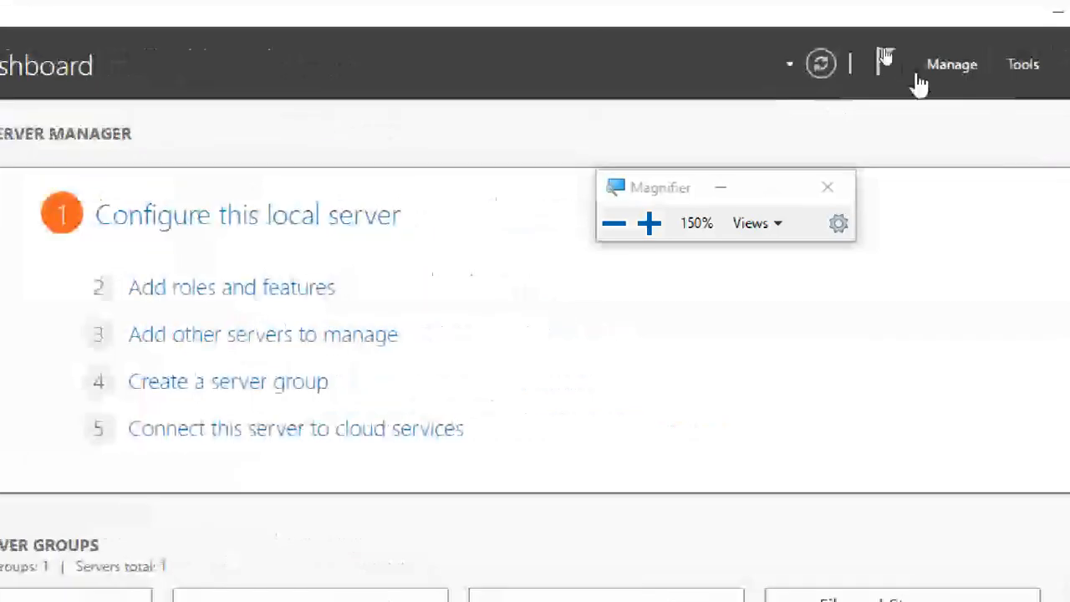
# - Open the DNS management console from Server Manager and minimize the Magnifier window
pyautogui.click(1020, 71)
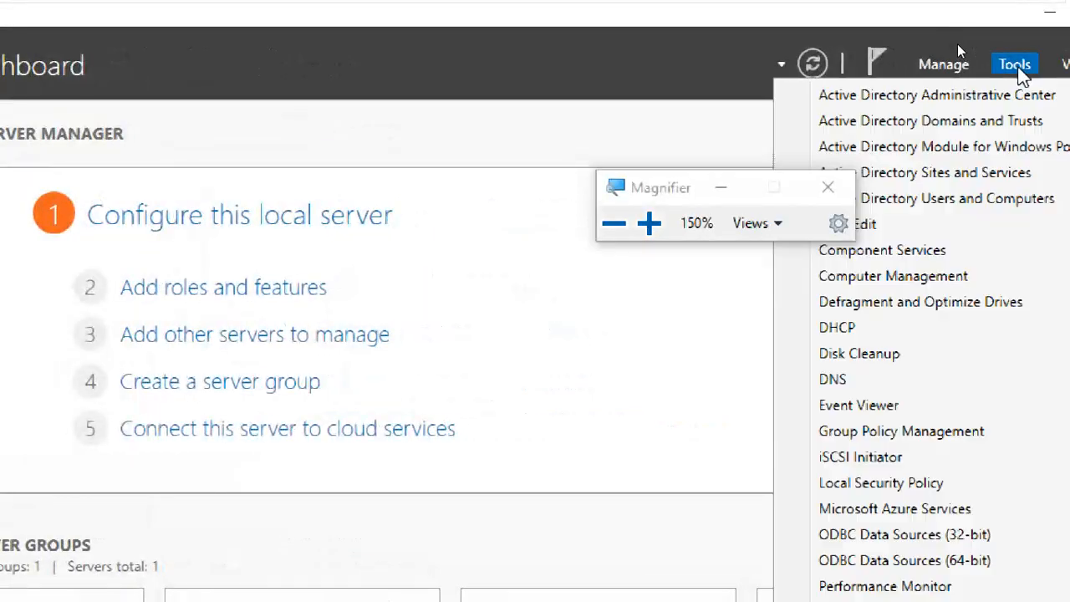
pyautogui.click(859, 382)
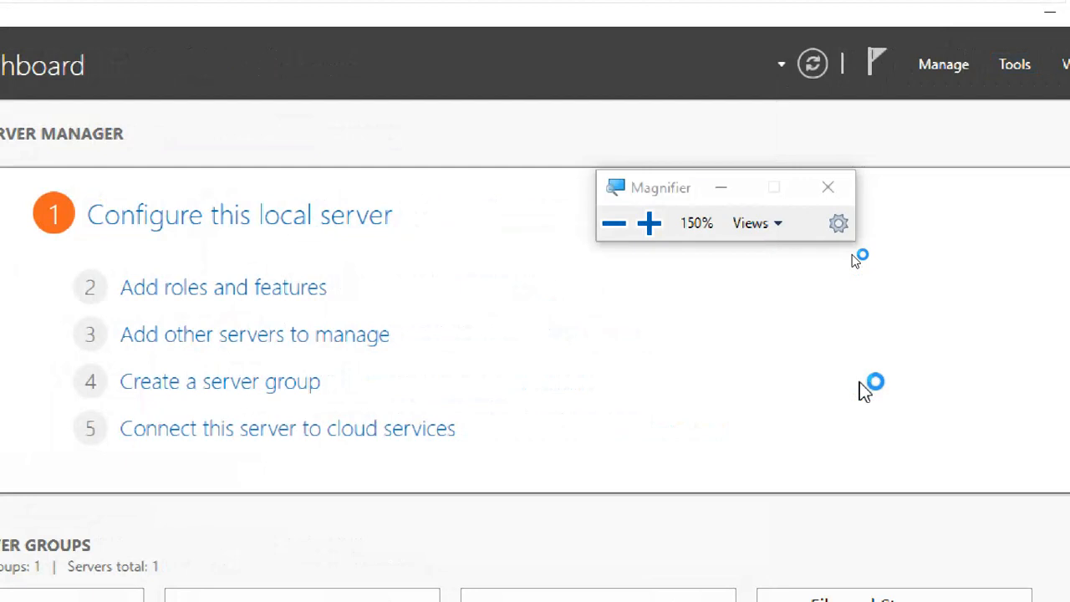
pyautogui.click(721, 188)
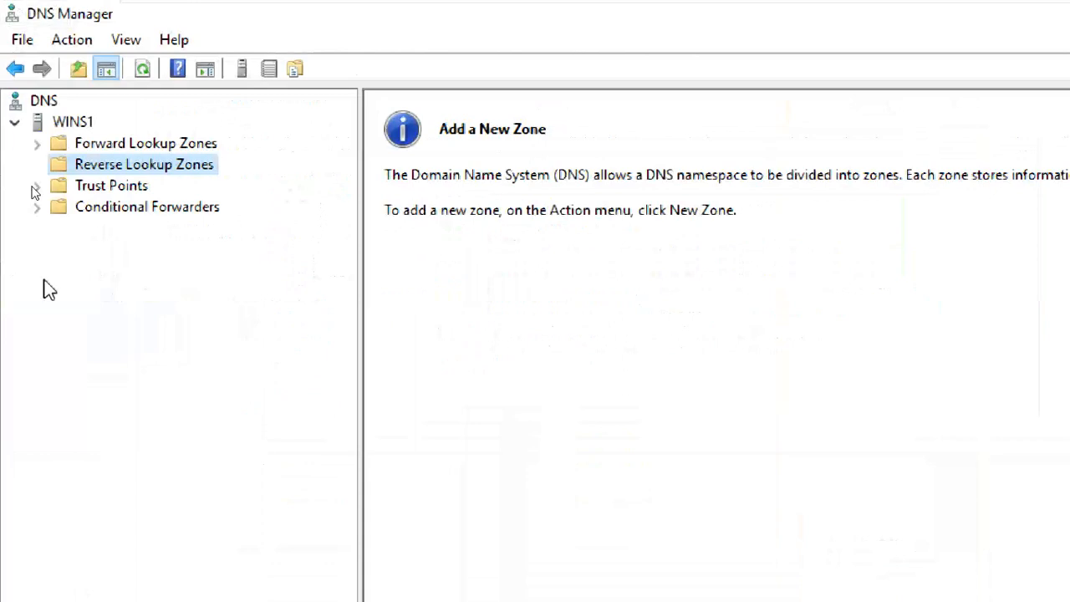
# - Examine the forward and reverse lookup zones on WINS1, expanding the contoso.com zone to show its records
pyautogui.click(89, 147)
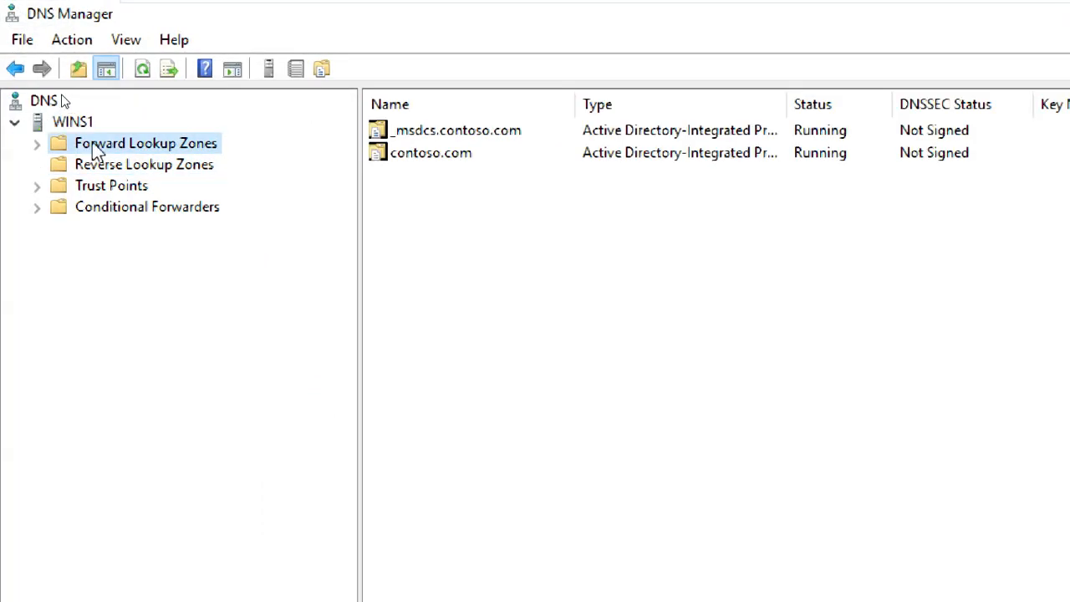
pyautogui.click(105, 168)
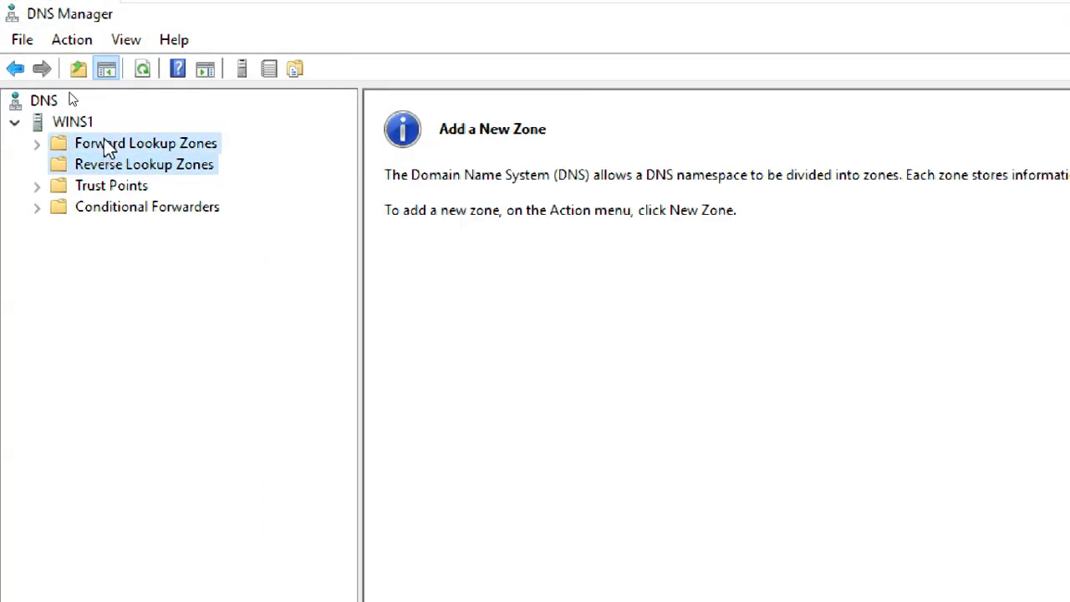
pyautogui.click(92, 148)
pyautogui.click(41, 145)
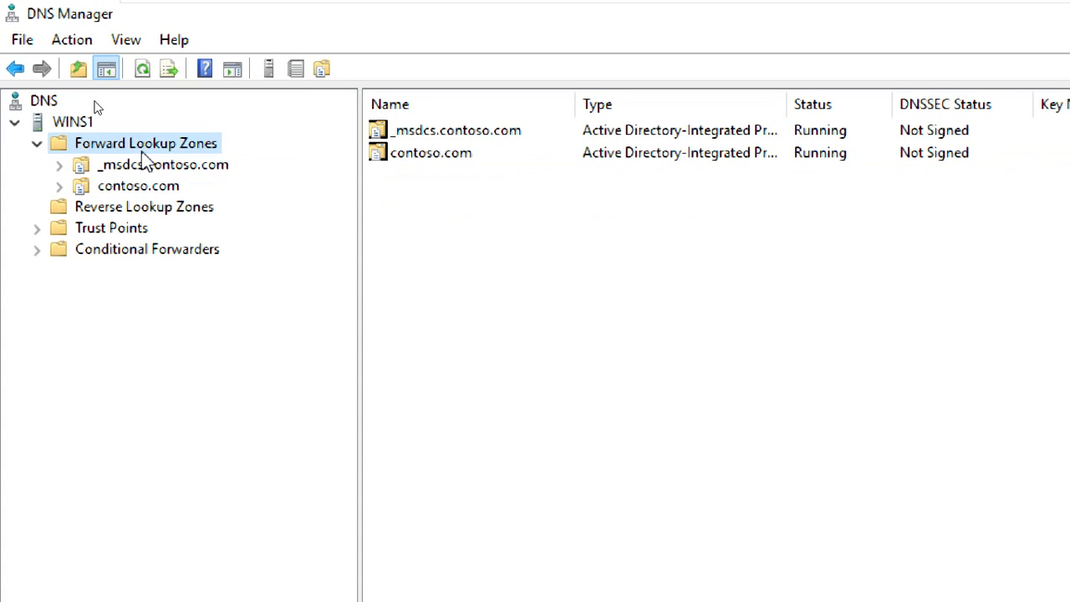
pyautogui.click(143, 187)
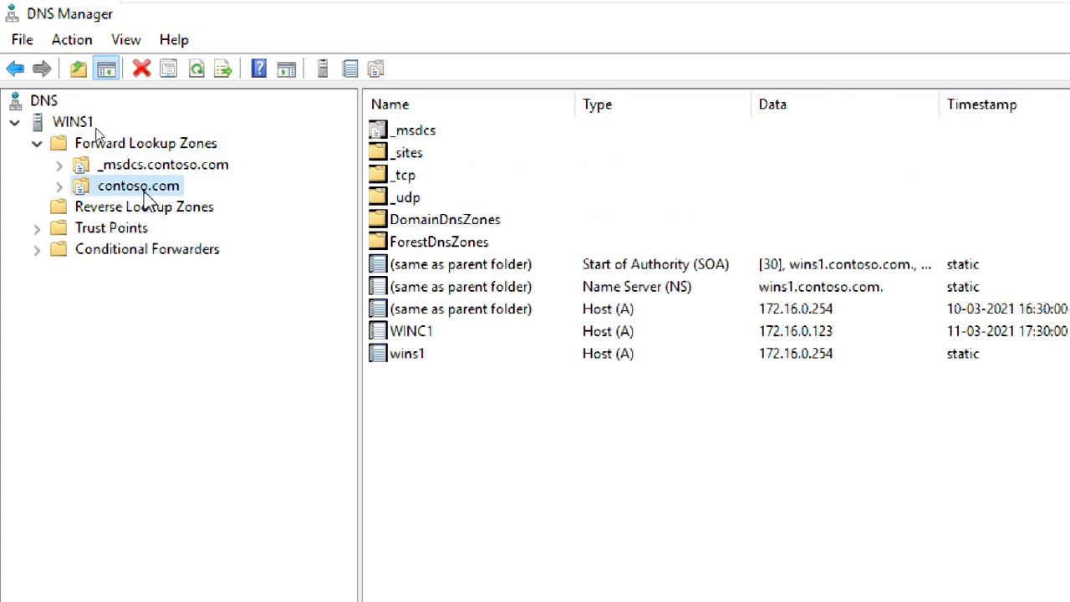
pyautogui.click(60, 186)
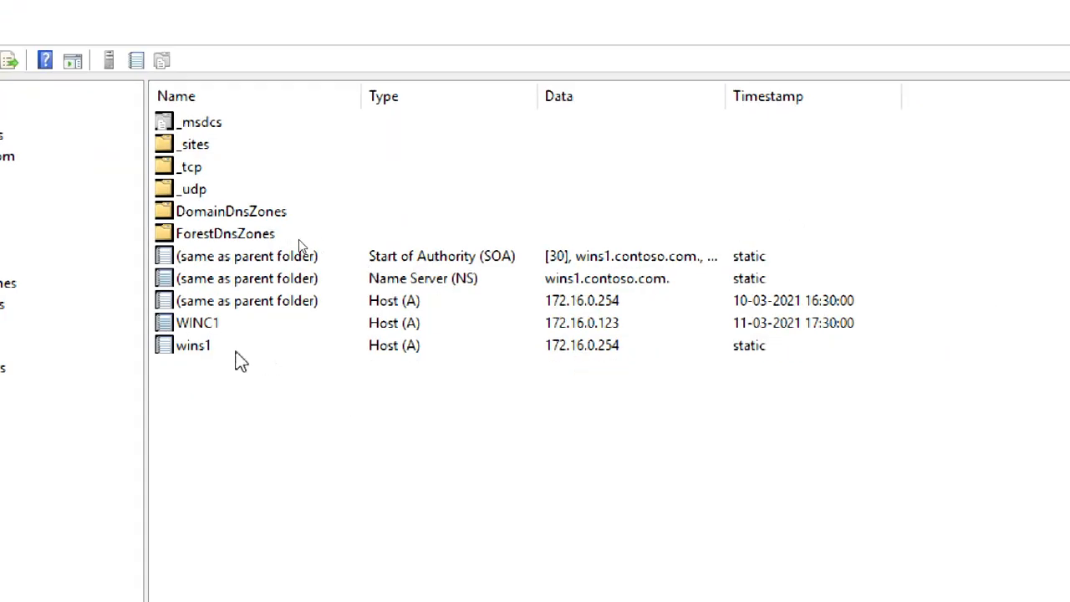
# - Open the wins1 host record in contoso.com, examine its fully qualified domain name, and close the properties without saving
pyautogui.click(241, 347)
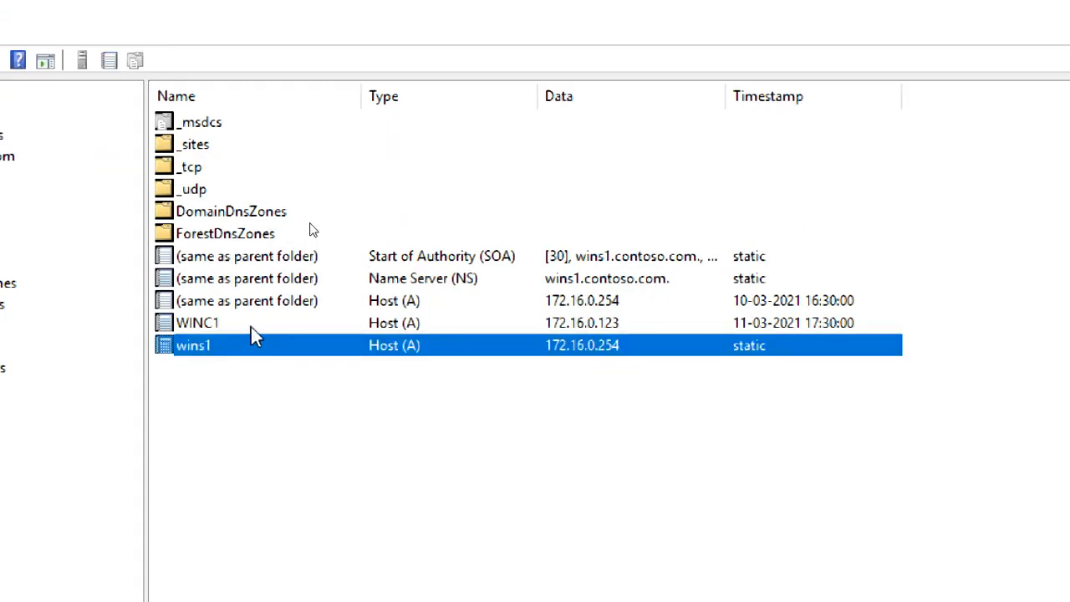
pyautogui.click(251, 326)
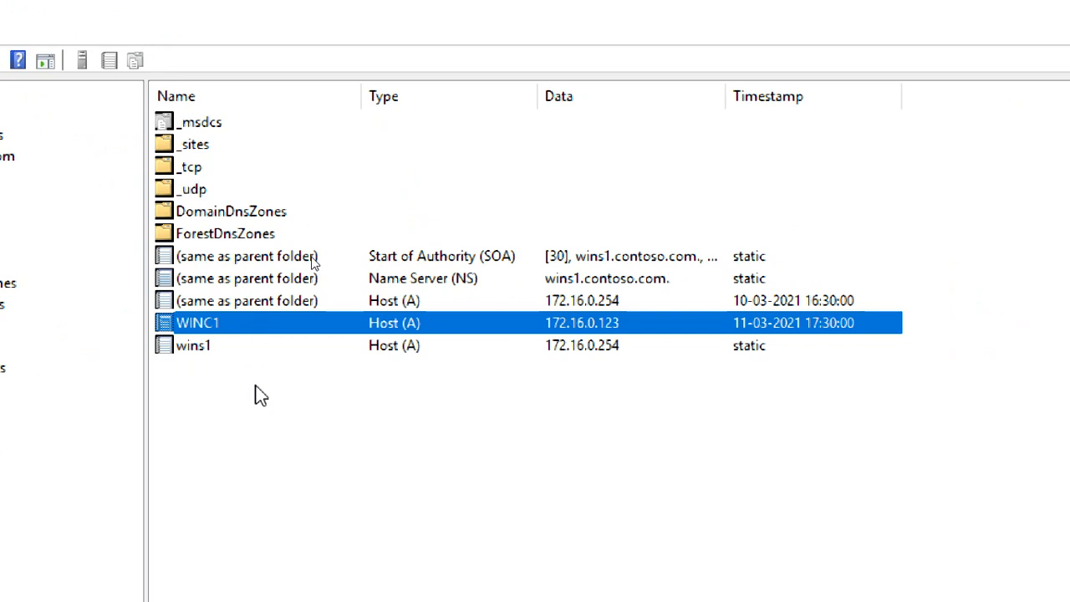
pyautogui.click(251, 350)
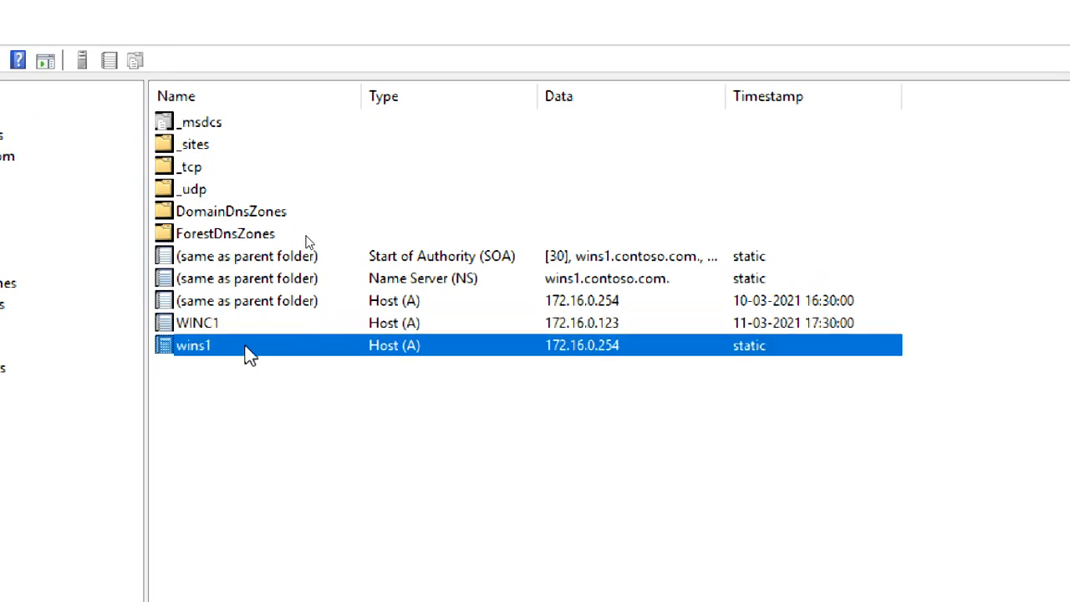
pyautogui.doubleClick(251, 350)
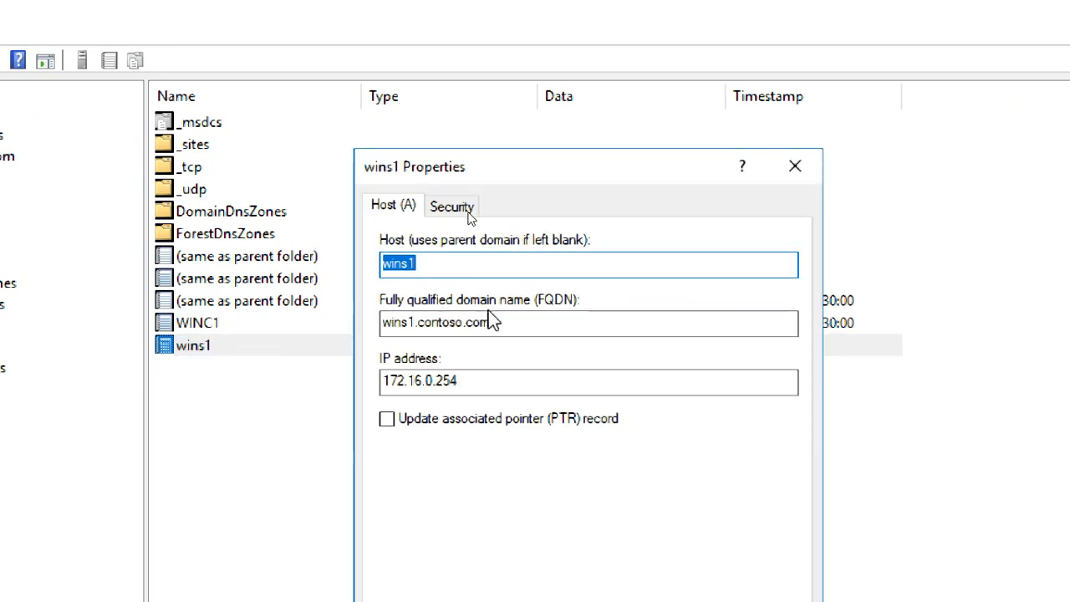
pyautogui.click(490, 322)
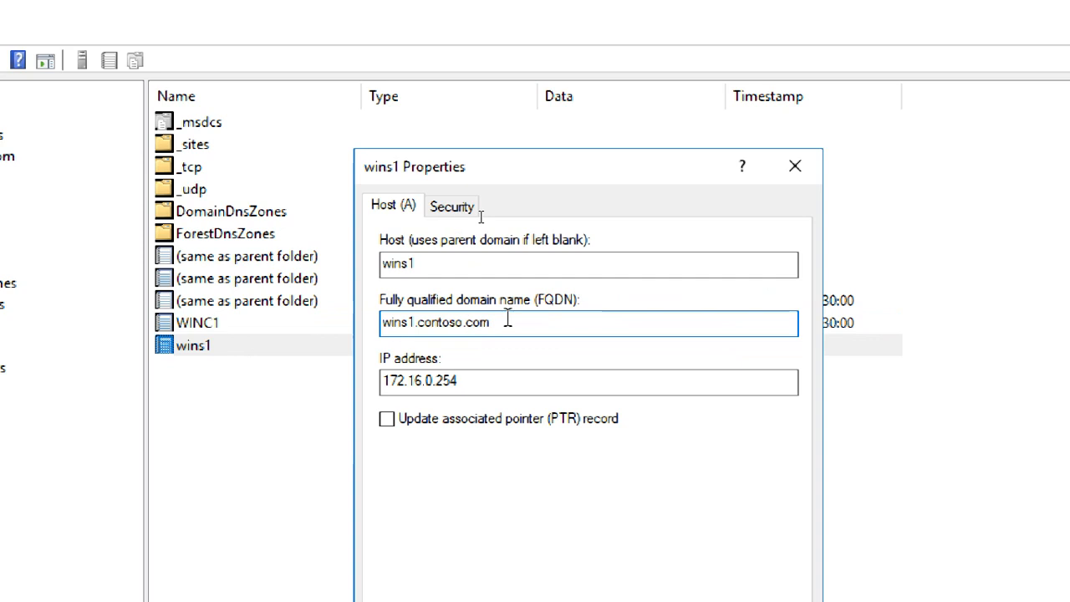
pyautogui.moveTo(572, 171); pyautogui.dragTo(587, 60)
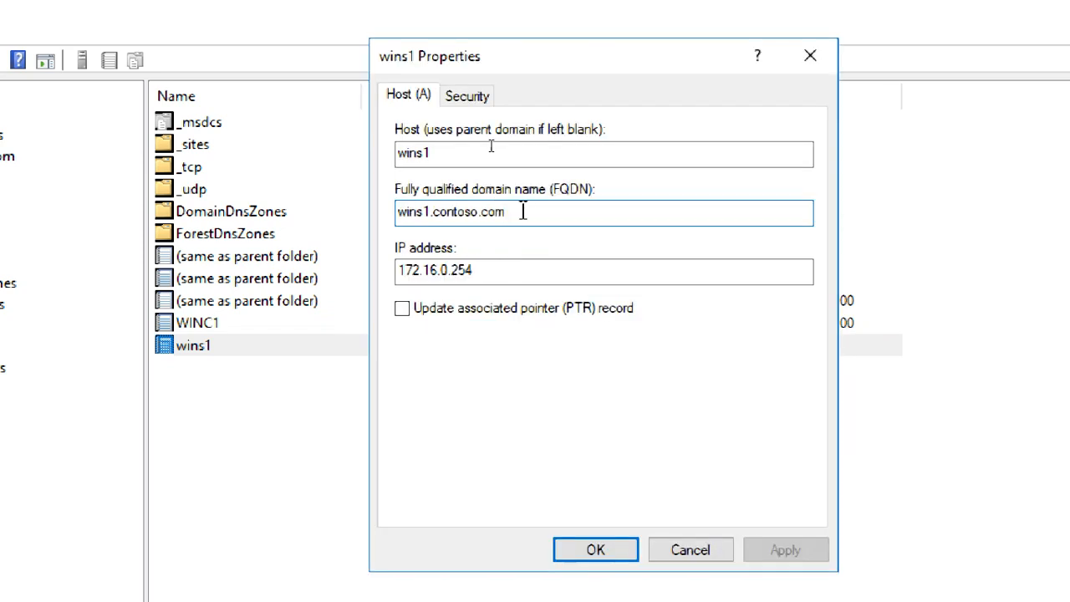
pyautogui.moveTo(522, 212); pyautogui.dragTo(391, 216)
pyautogui.click(674, 550)
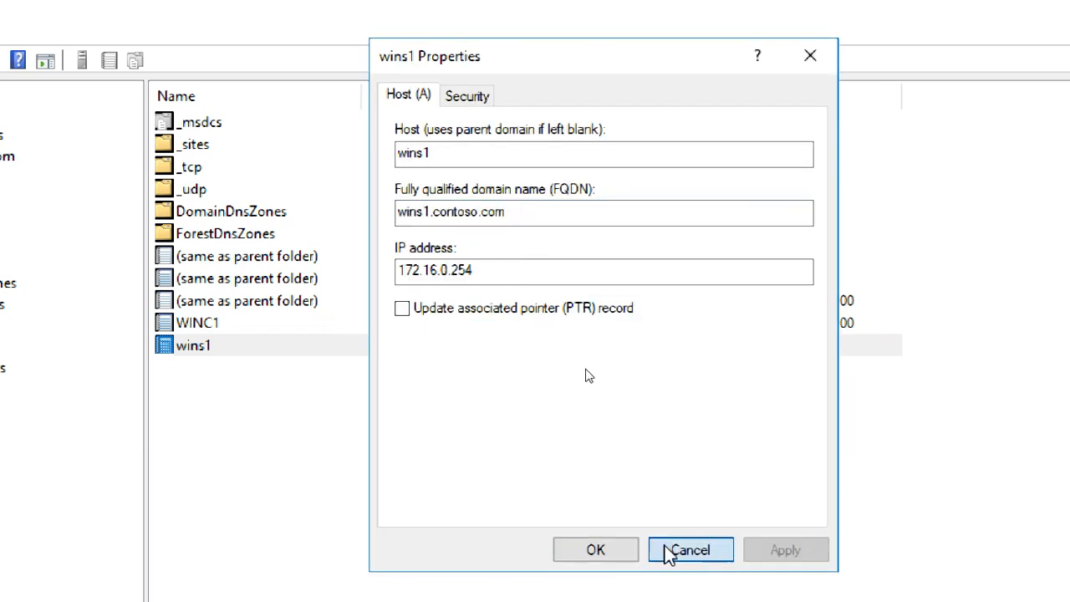
# - Open the WINC1 host record, examine its fully qualified domain name, and cancel the properties dialog
pyautogui.doubleClick(284, 327)
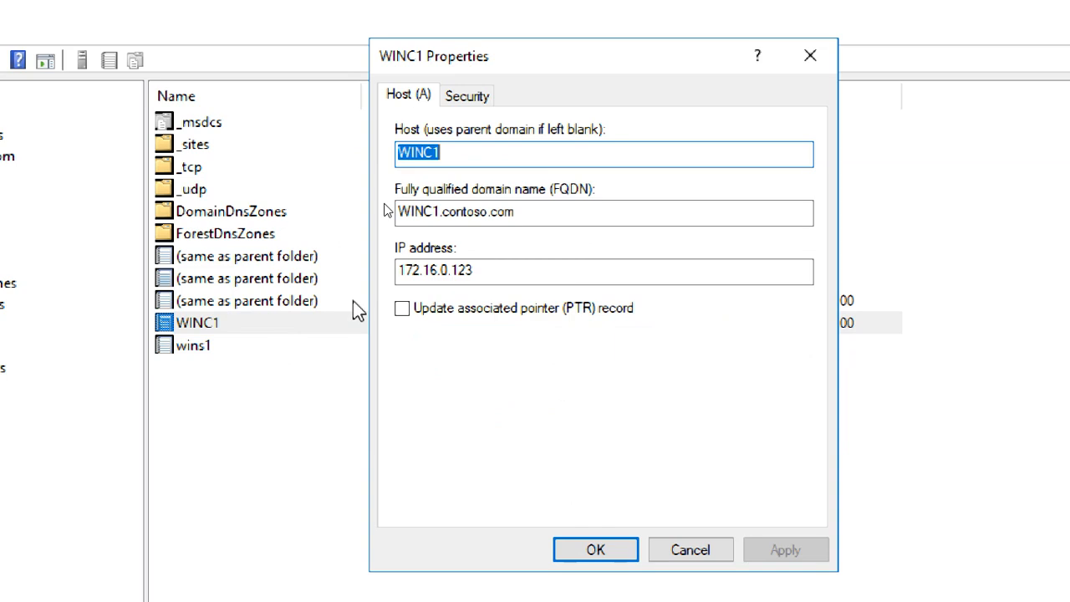
pyautogui.moveTo(535, 211); pyautogui.dragTo(410, 234)
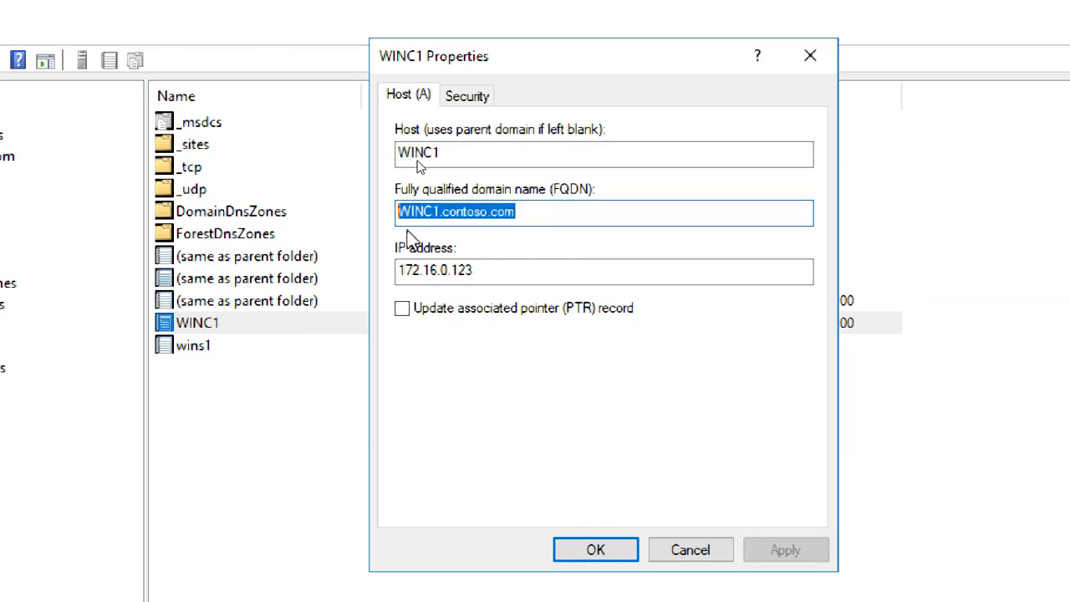
pyautogui.click(532, 215)
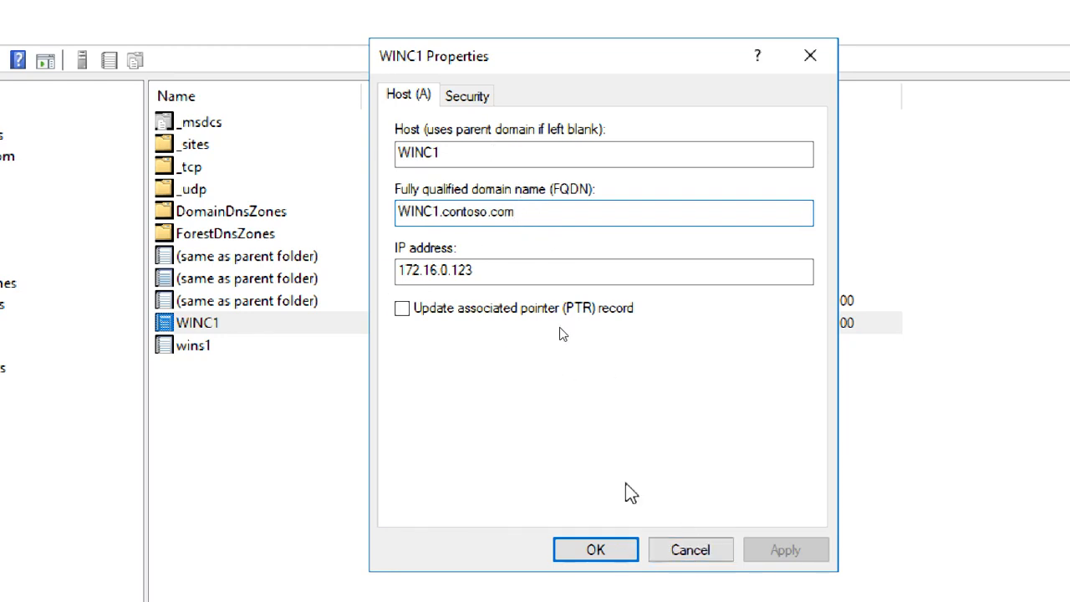
pyautogui.click(682, 552)
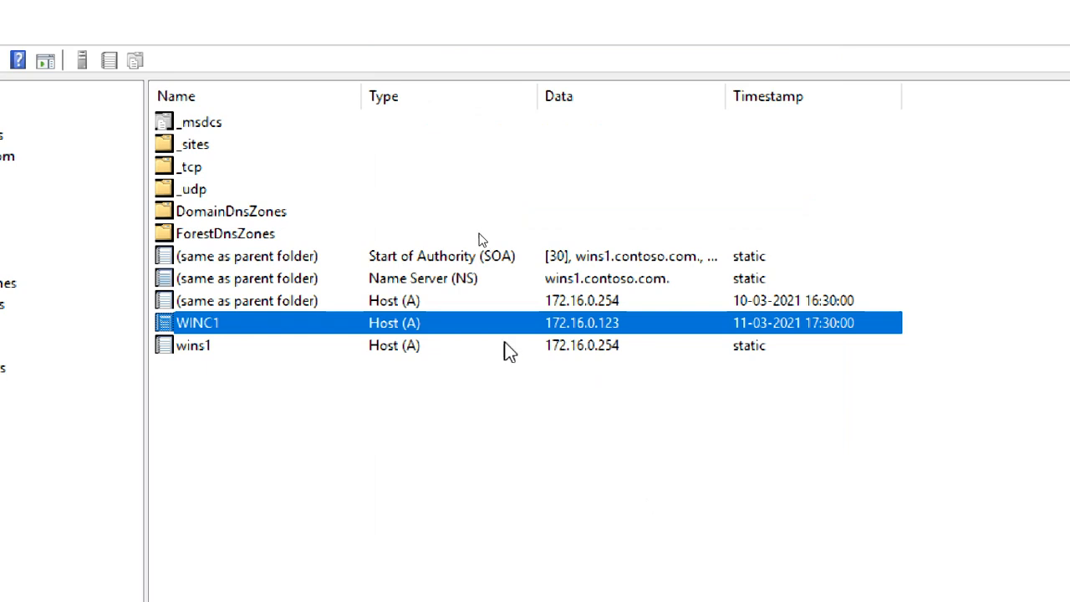
# - Reopen the wins1 host record to check its full domain name again, and cancel out of it
pyautogui.doubleClick(508, 351)
pyautogui.click(518, 212)
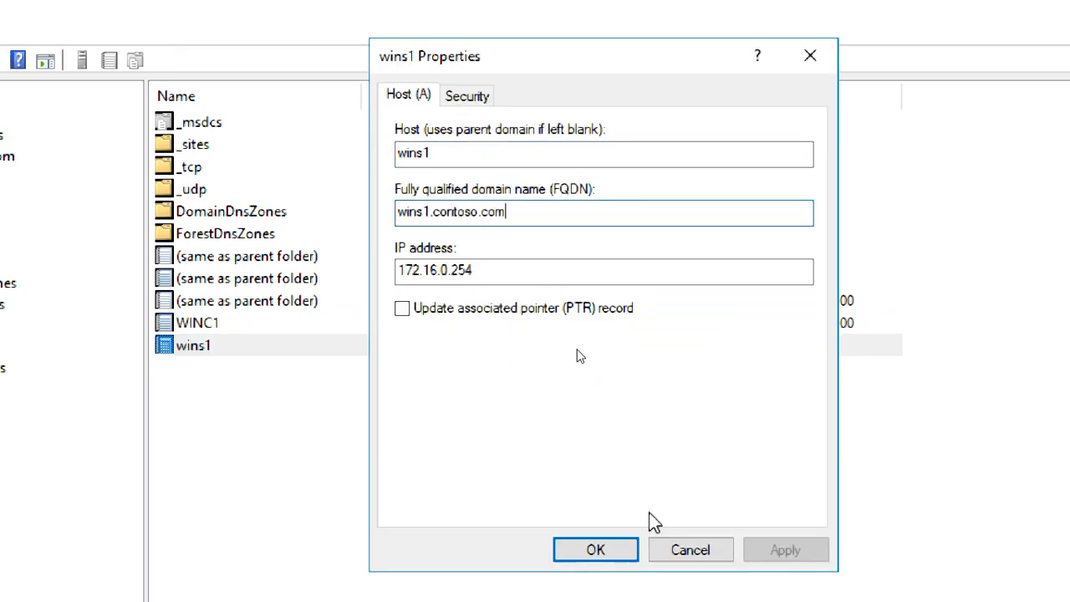
pyautogui.click(681, 552)
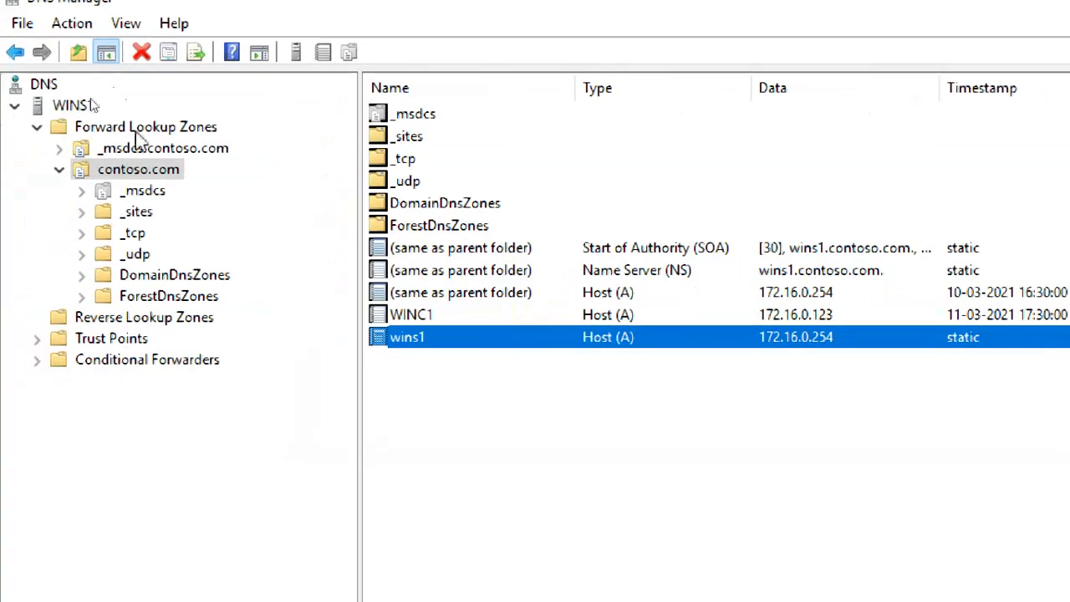
# - Start the New Zone wizard for the forward lookup zones, examine the zone type and Active Directory storage options, and cancel it
pyautogui.click(135, 131)
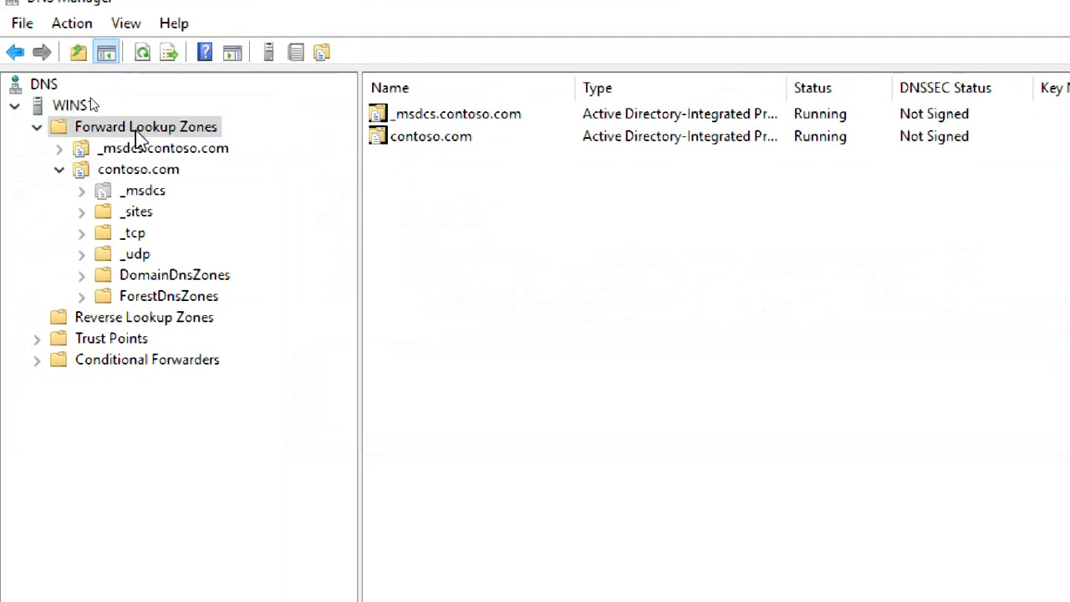
pyautogui.rightClick(136, 131)
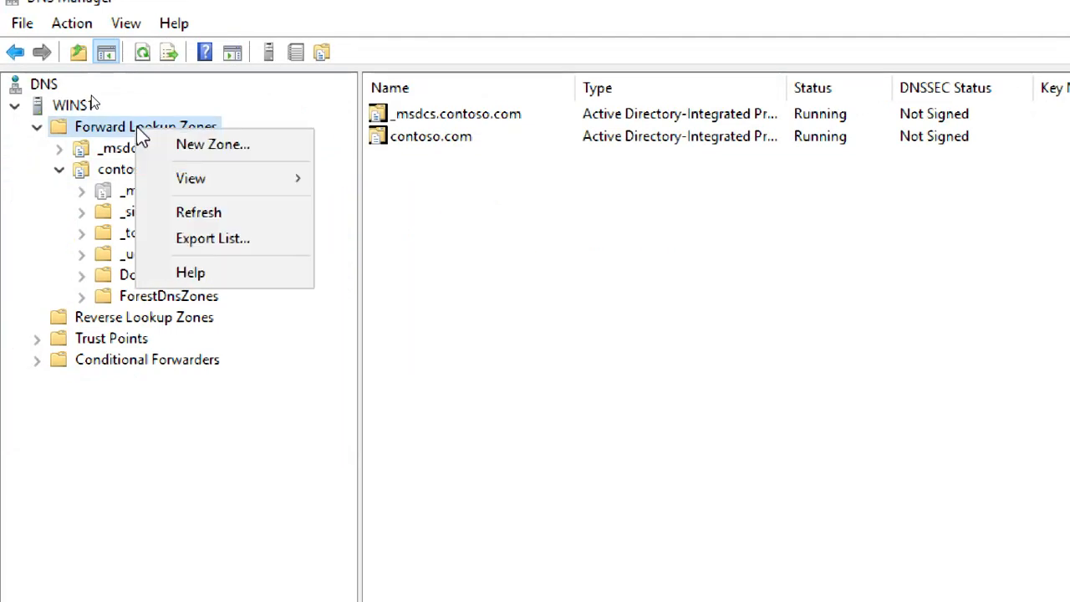
pyautogui.click(216, 143)
pyautogui.click(461, 428)
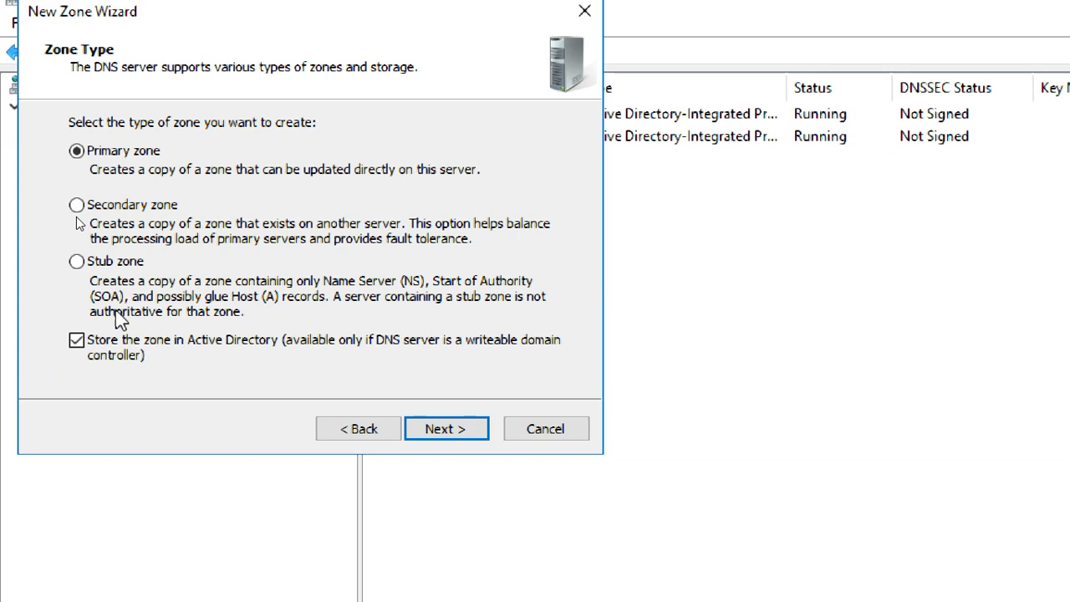
pyautogui.click(77, 343)
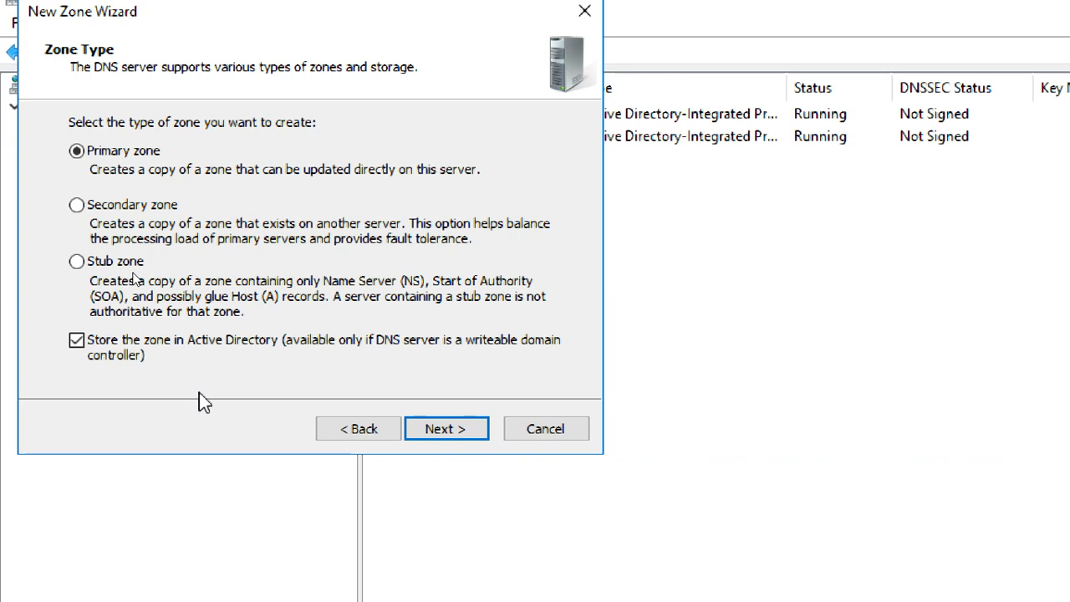
pyautogui.click(544, 429)
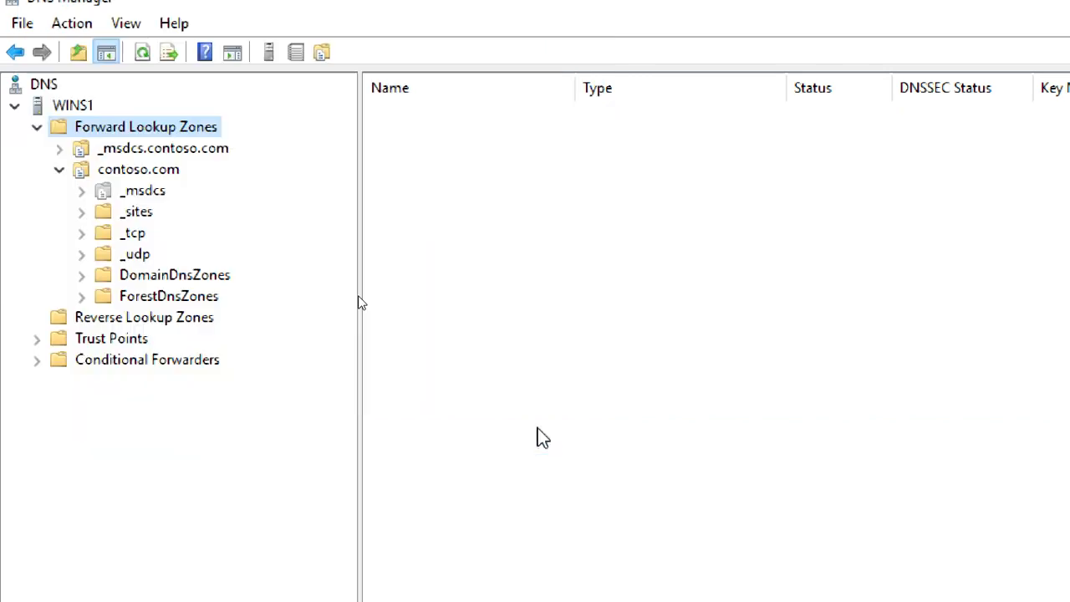
# - Open the contoso.com zone's properties and examine its general settings for zone type and replication
pyautogui.click(166, 177)
pyautogui.rightClick(167, 175)
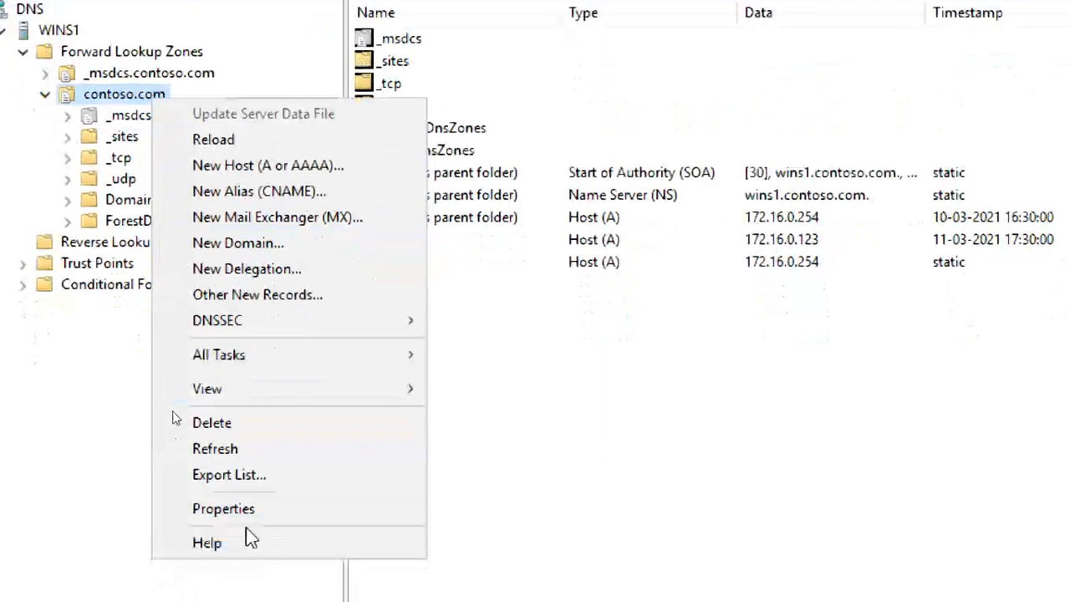
pyautogui.click(241, 512)
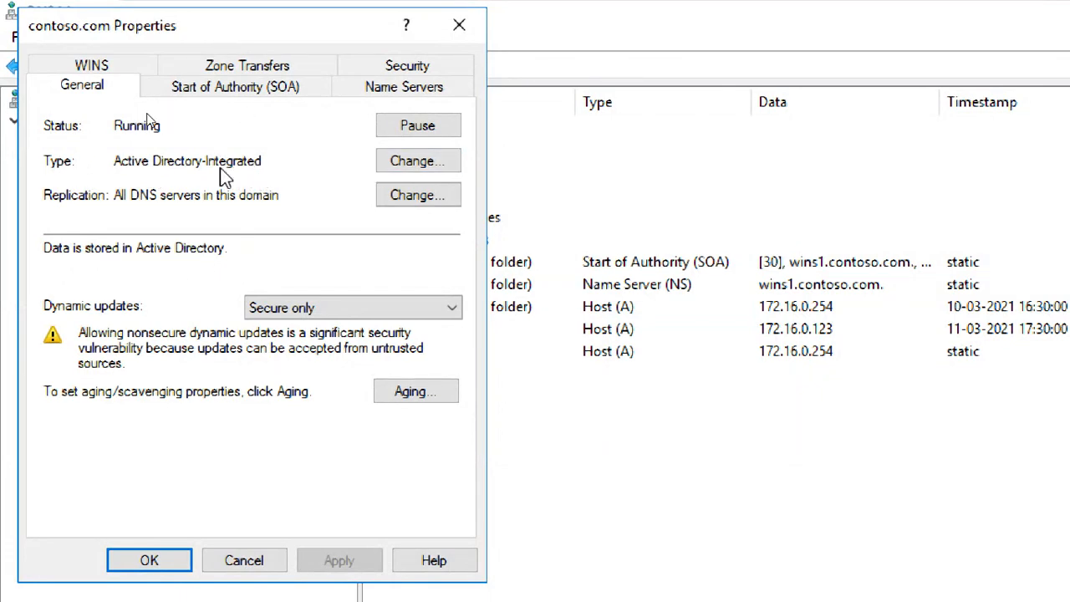
# - Change the contoso.com zone to a standard primary zone by turning off its Active Directory storage
pyautogui.click(383, 163)
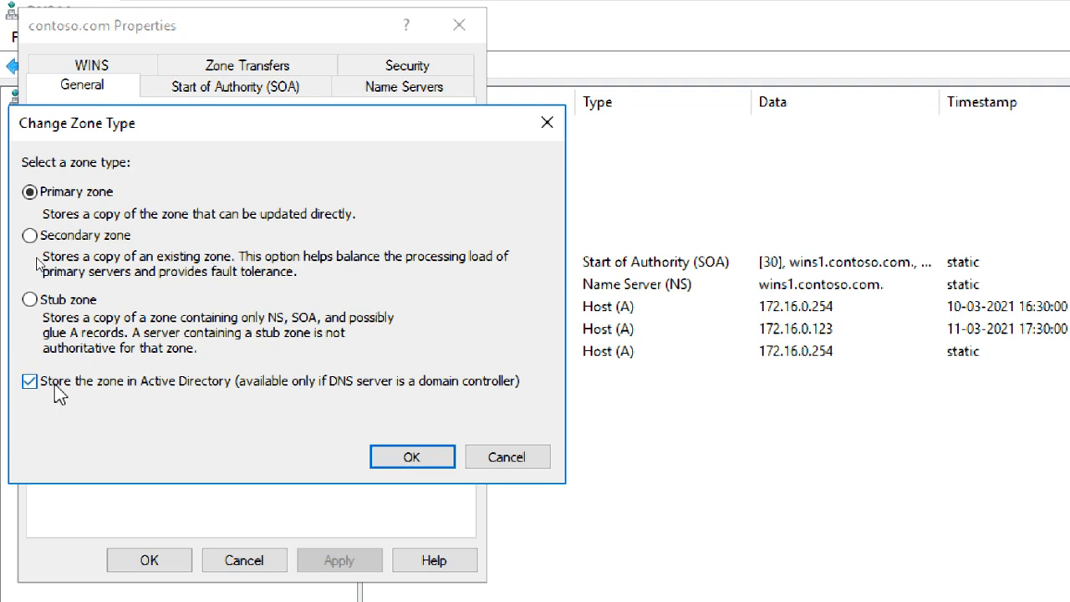
pyautogui.click(295, 385)
pyautogui.click(401, 459)
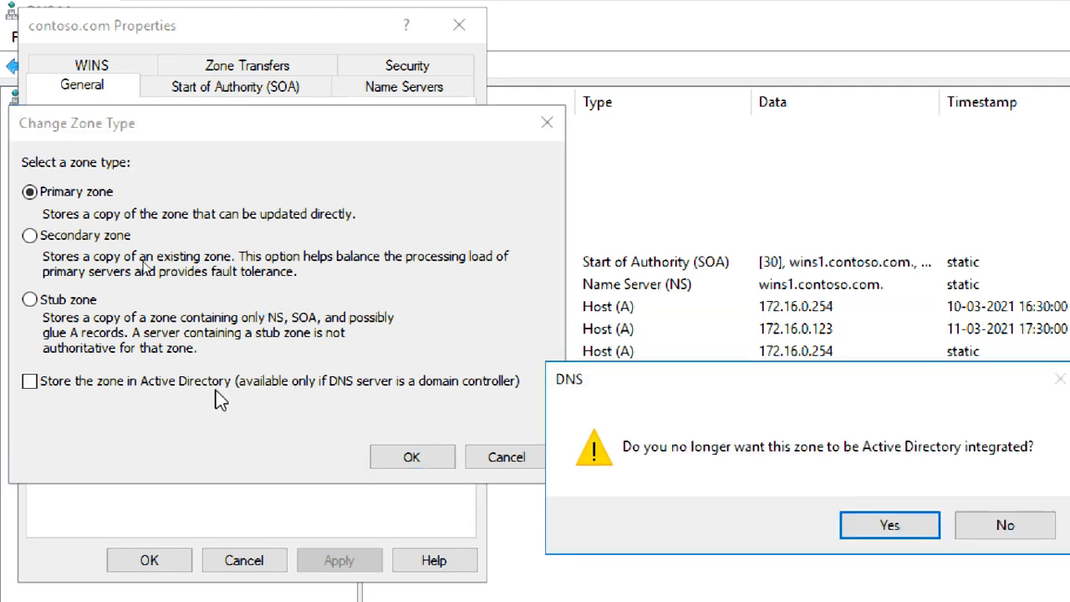
pyautogui.click(885, 522)
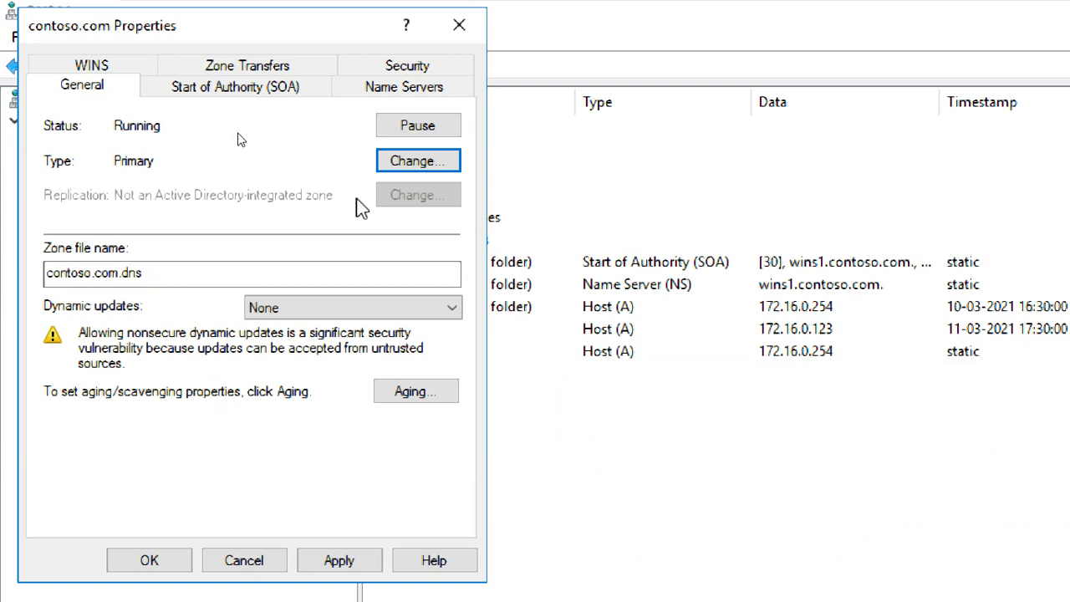
# - Switch the contoso.com zone back to Active Directory-integrated storage and close its properties
pyautogui.click(386, 162)
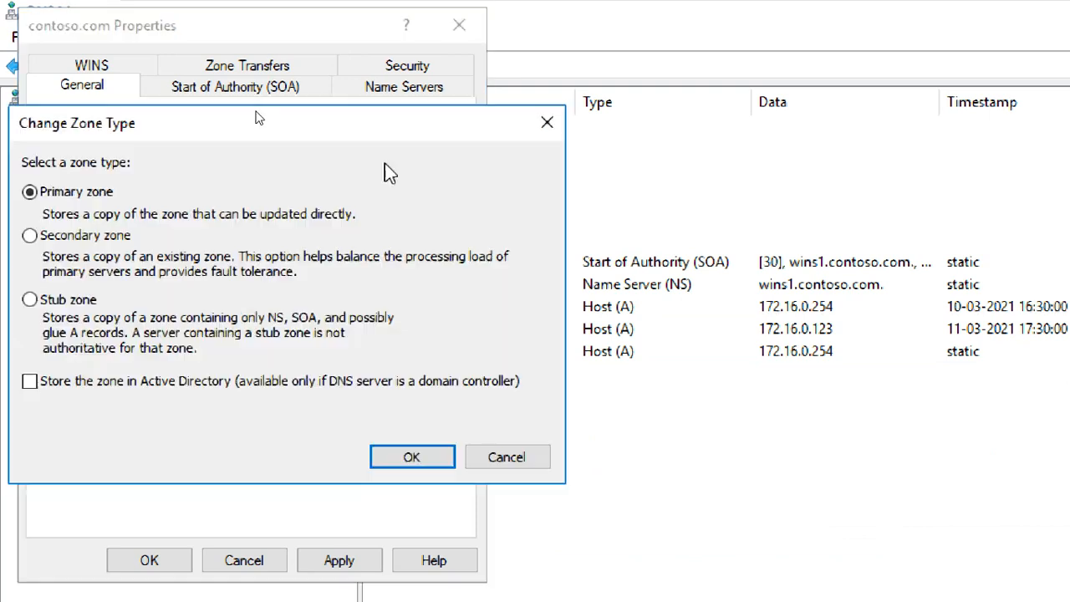
pyautogui.click(31, 382)
pyautogui.click(403, 462)
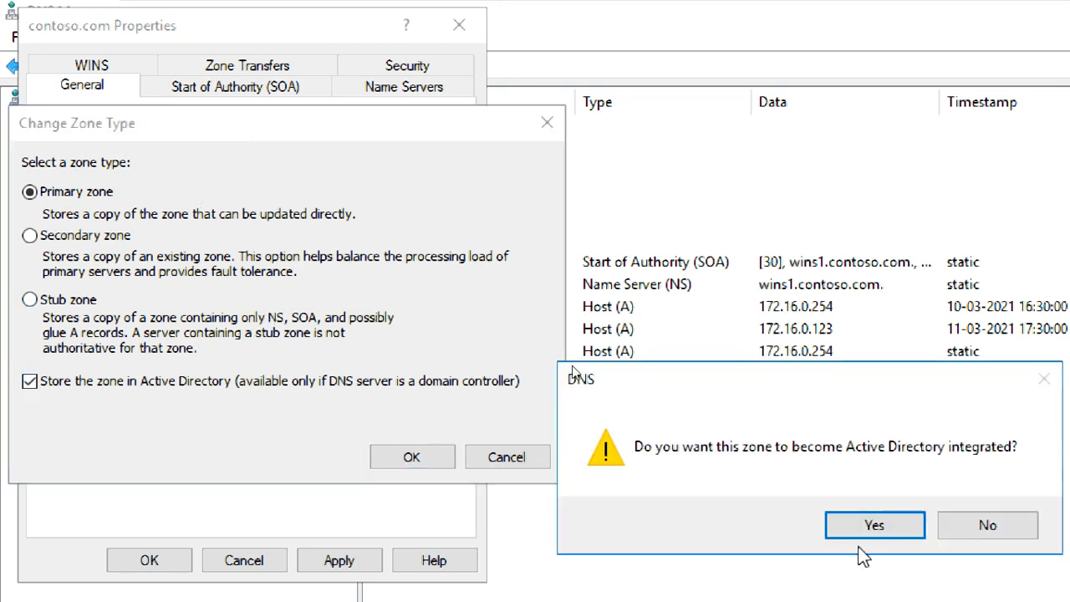
pyautogui.click(866, 522)
pyautogui.click(340, 560)
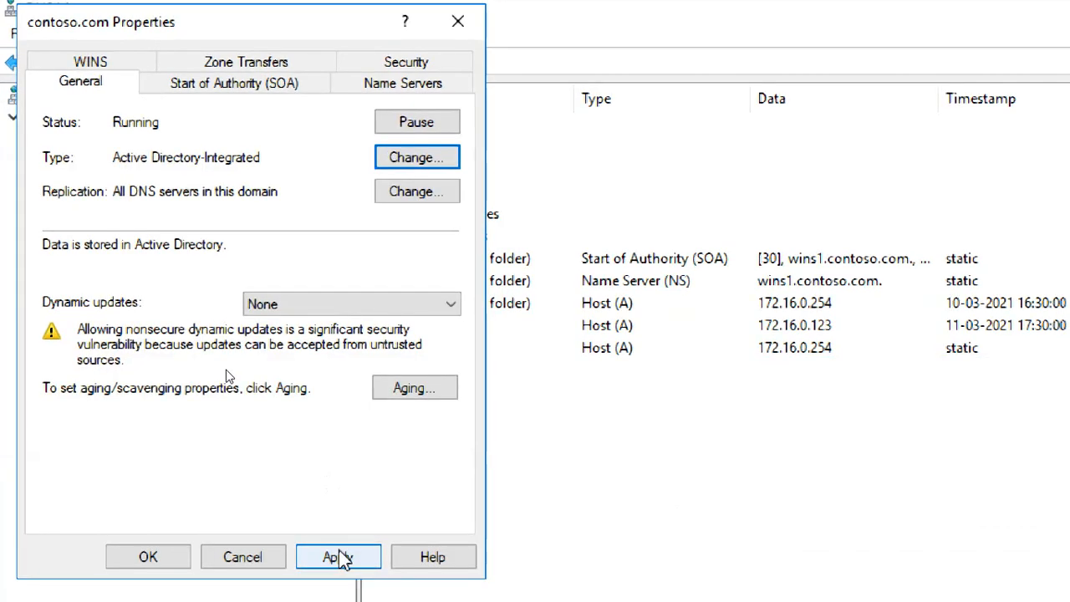
pyautogui.click(266, 563)
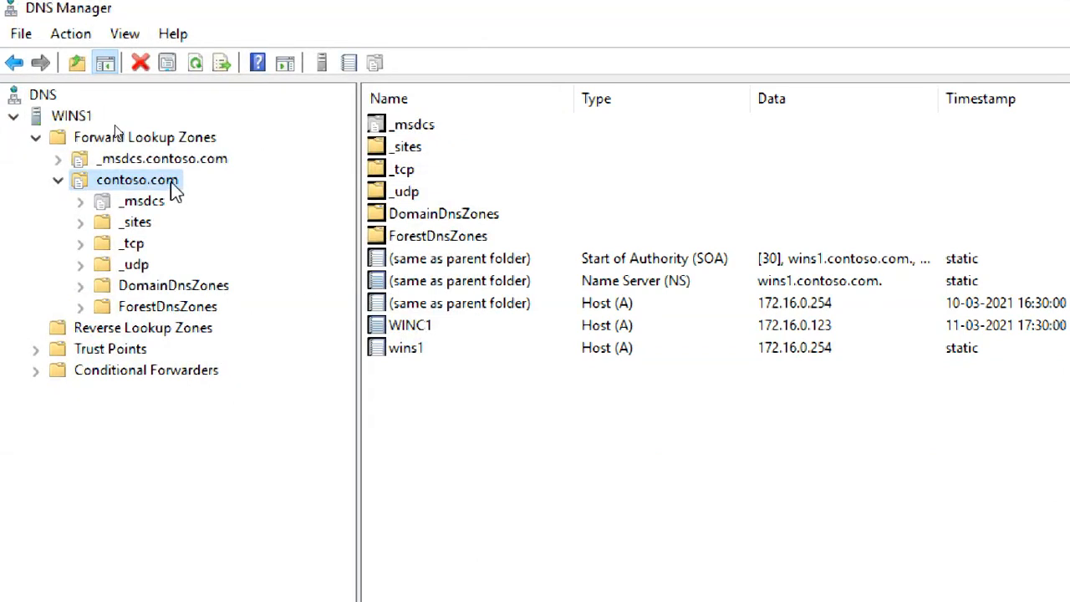
# - Start a new primary forward lookup zone with Active Directory storage turned off
pyautogui.click(161, 139)
pyautogui.rightClick(163, 141)
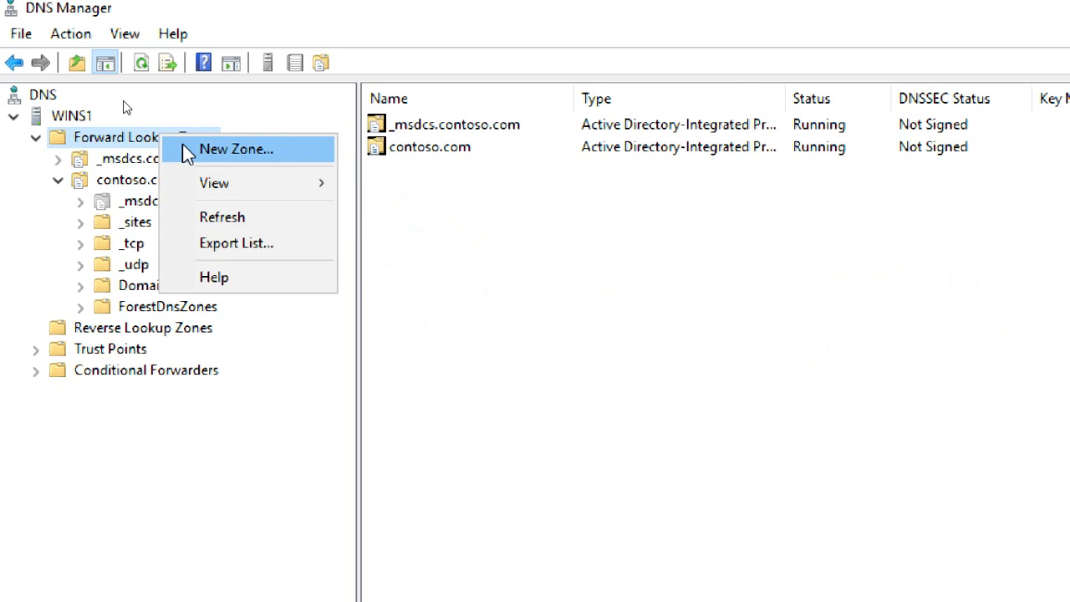
pyautogui.click(189, 150)
pyautogui.click(439, 439)
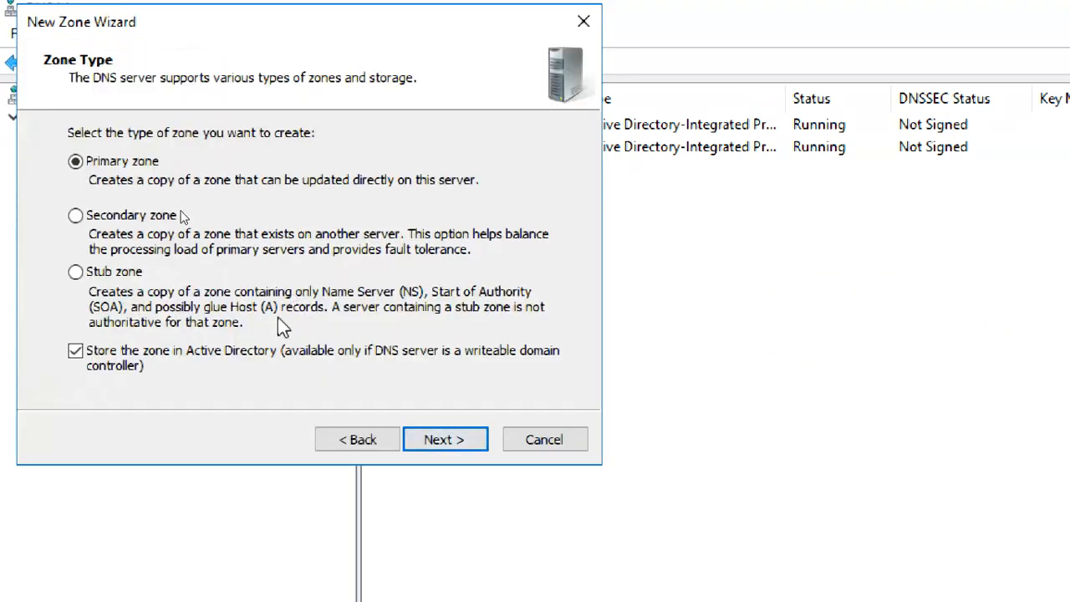
pyautogui.click(151, 361)
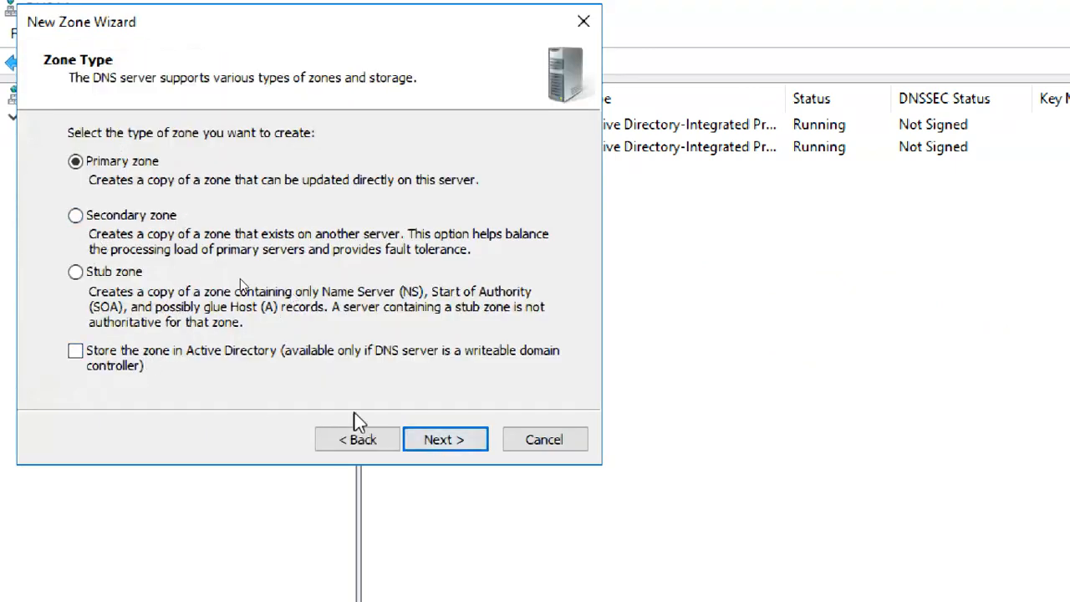
pyautogui.click(449, 437)
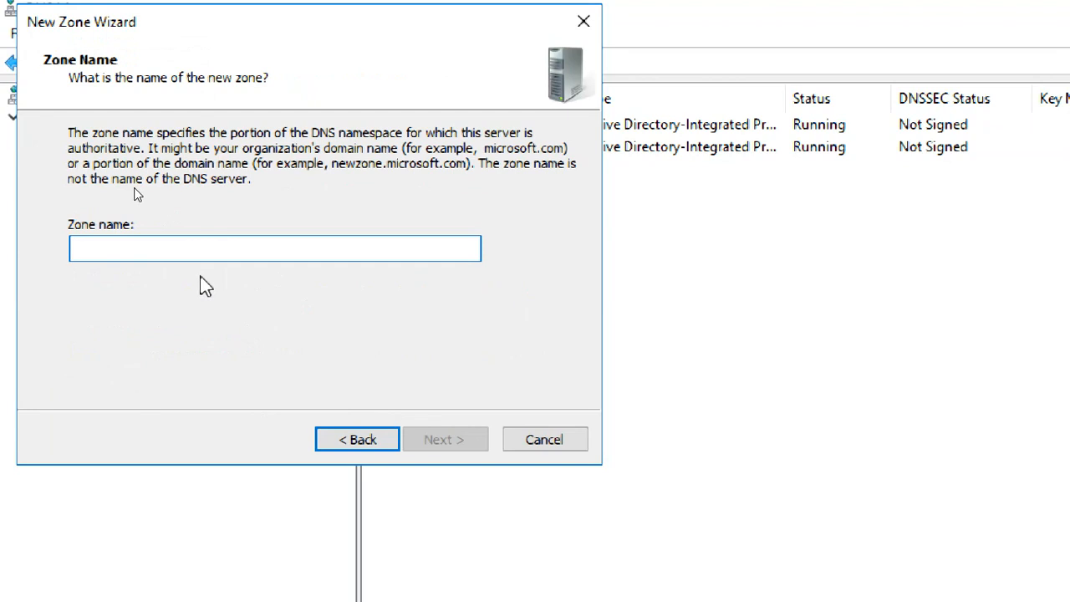
# - Name the new forward lookup zone nwtraders.com and continue to its zone file settings
pyautogui.write('nw')
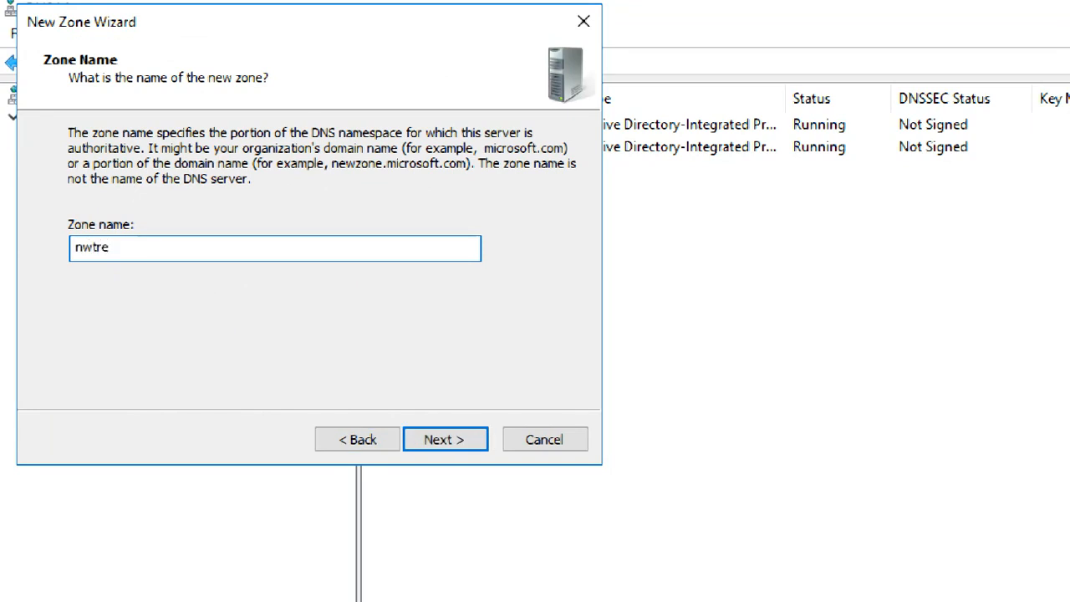
pyautogui.write('traders.com')
pyautogui.click(440, 431)
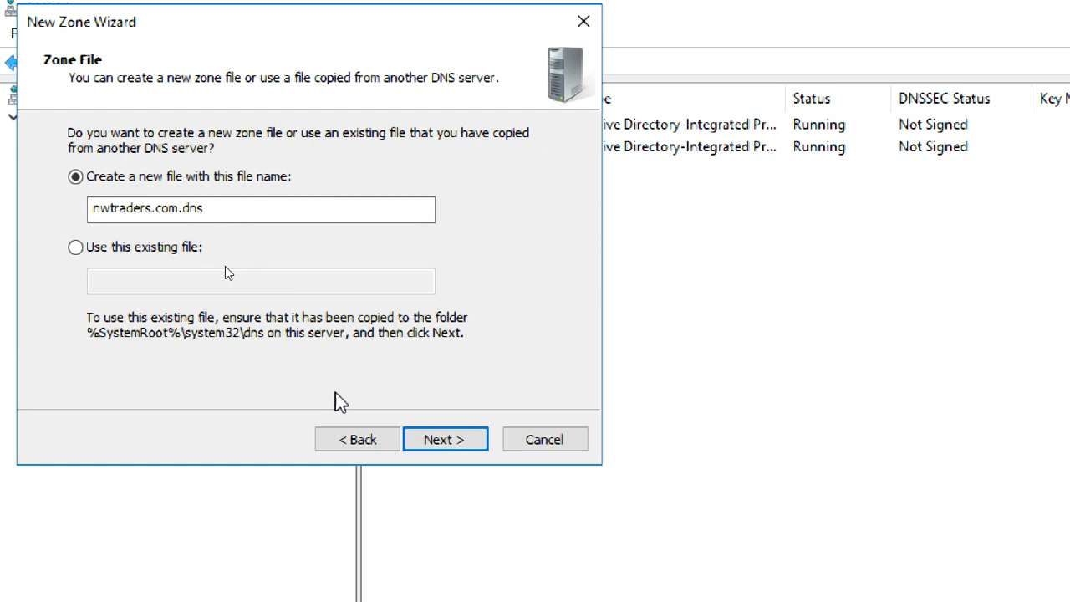
# - Return to the zone type choices, try Active Directory storage for nwtraders.com, and turn it off again before returning to the zone file settings
pyautogui.click(366, 433)
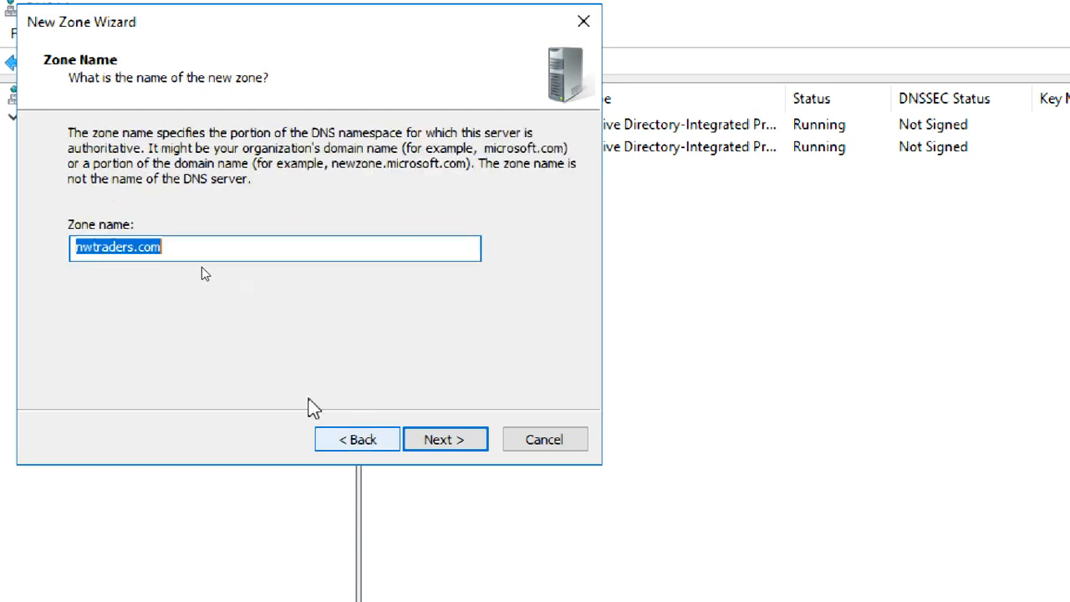
pyautogui.click(356, 439)
pyautogui.click(76, 352)
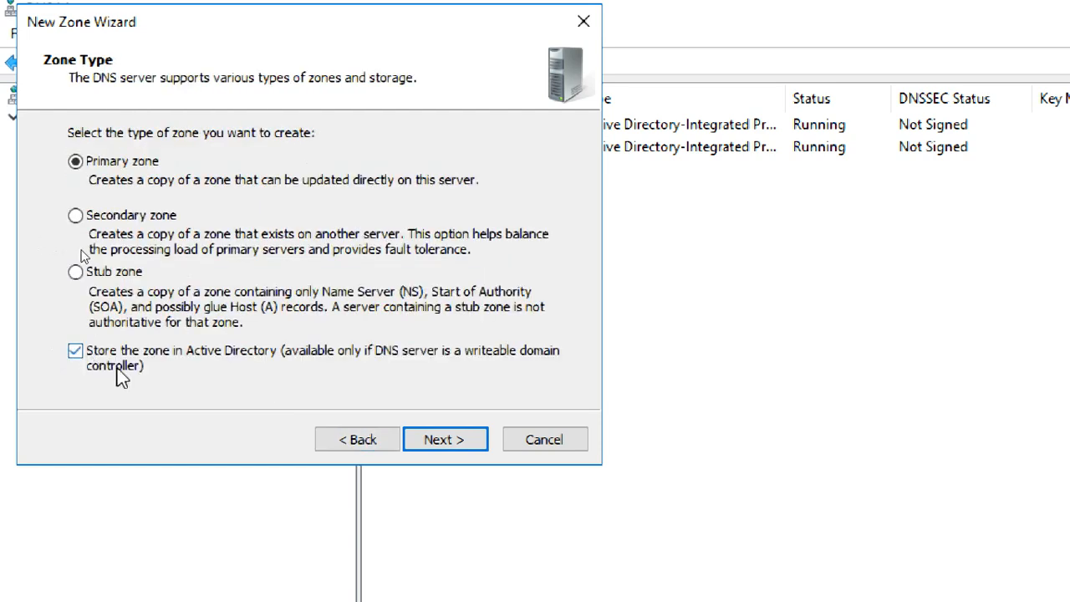
pyautogui.click(439, 440)
pyautogui.click(439, 441)
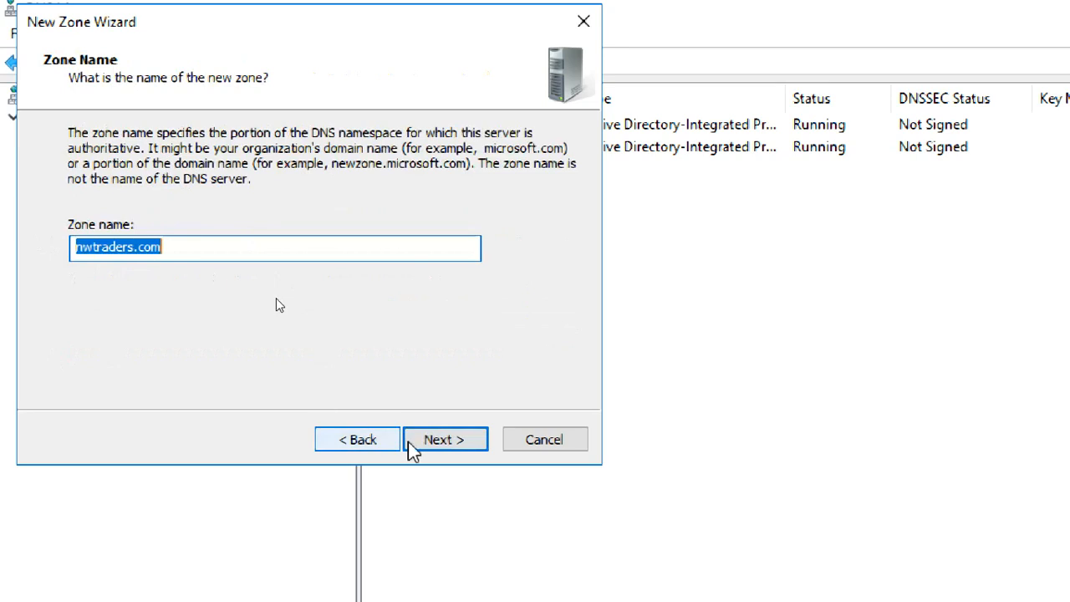
pyautogui.click(418, 440)
pyautogui.click(344, 437)
pyautogui.click(340, 434)
pyautogui.click(340, 435)
pyautogui.click(235, 352)
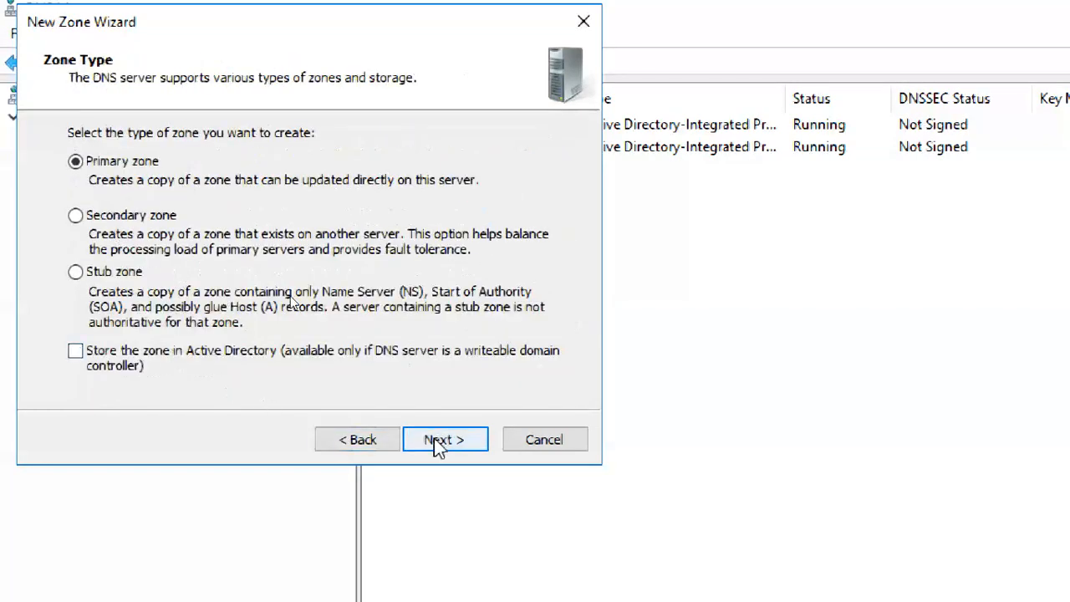
pyautogui.click(438, 440)
pyautogui.click(440, 438)
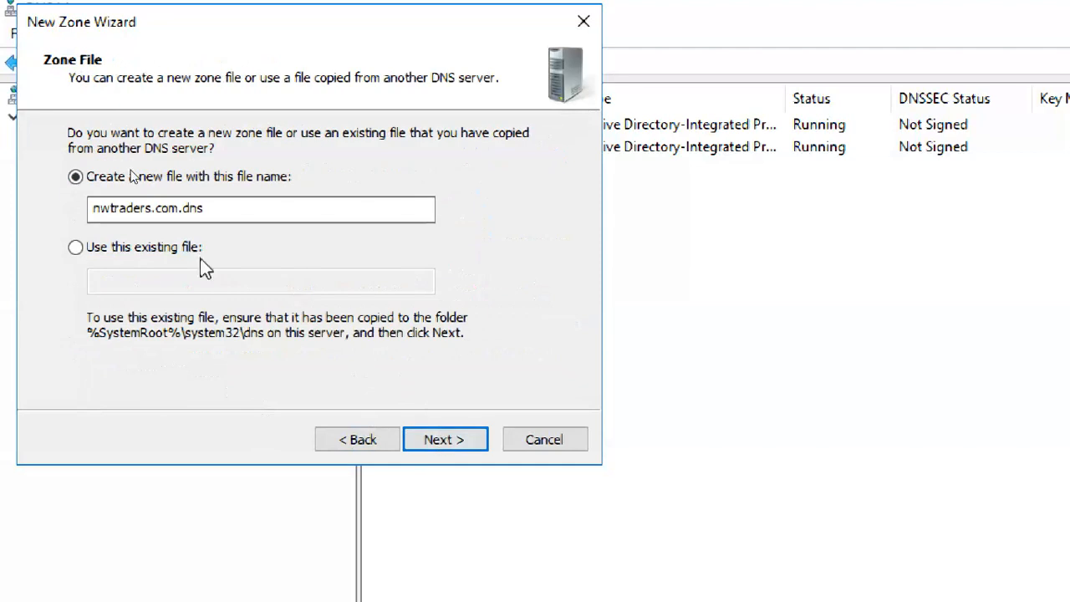
# - Accept the new zone file nwtraders.com.dns, allow both nonsecure and secure dynamic updates, and finish creating the zone
pyautogui.click(443, 439)
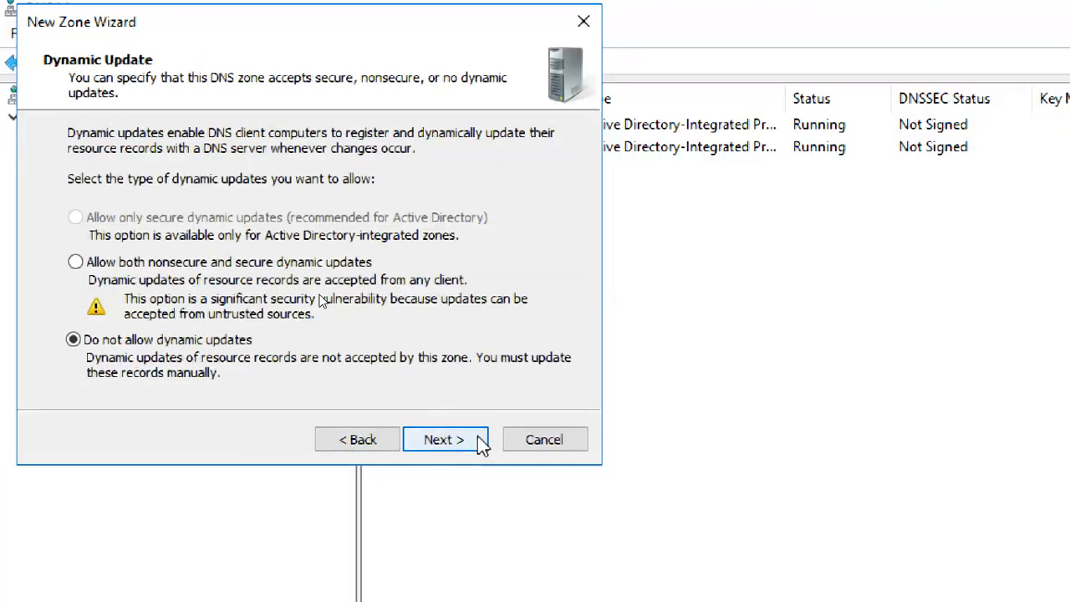
pyautogui.click(205, 263)
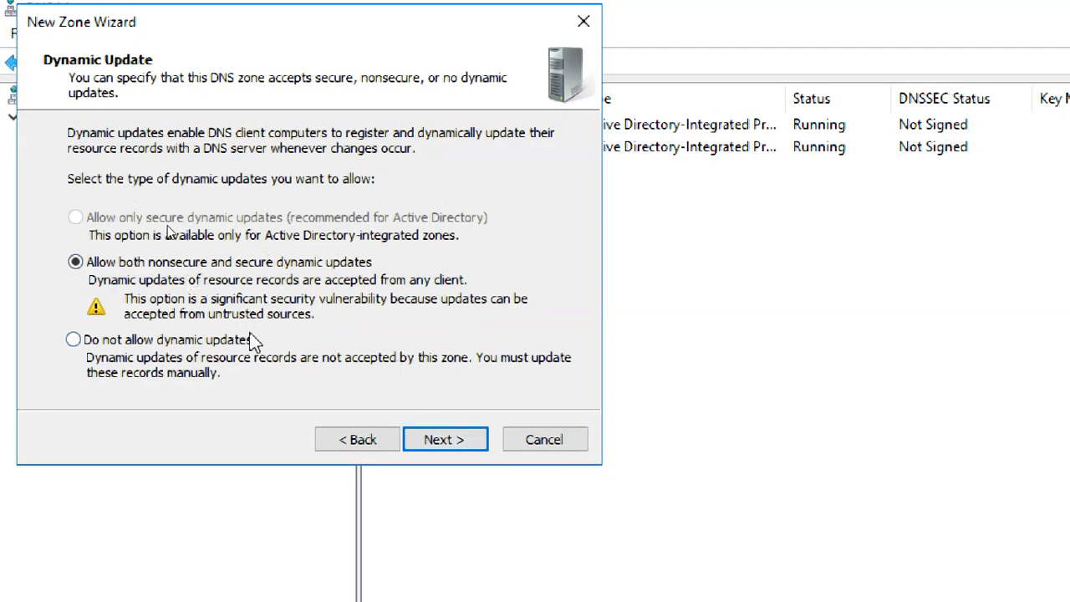
pyautogui.click(244, 341)
pyautogui.click(264, 262)
pyautogui.click(459, 448)
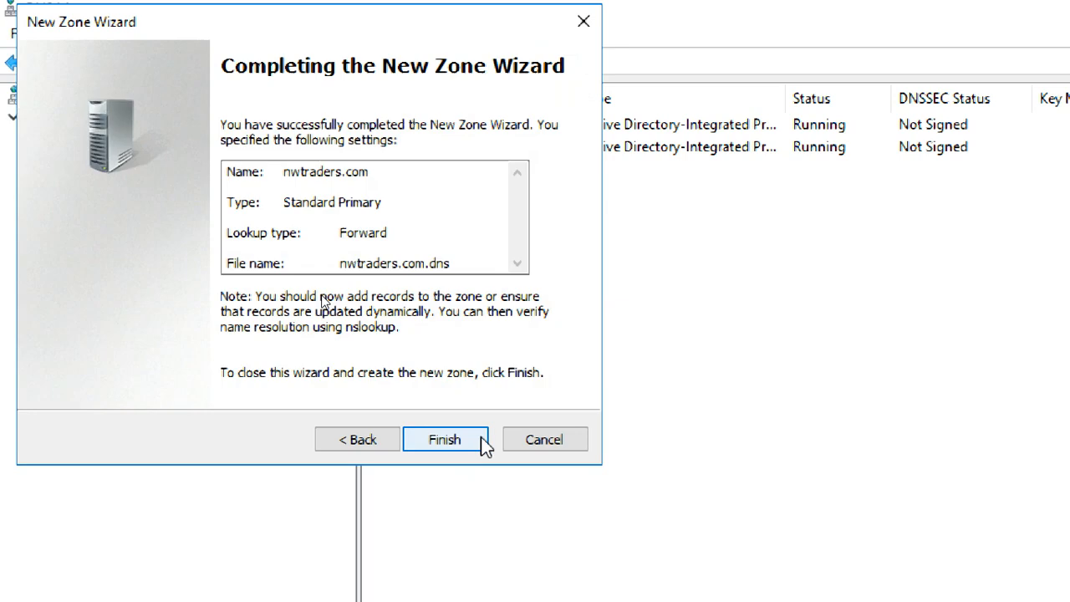
pyautogui.click(483, 443)
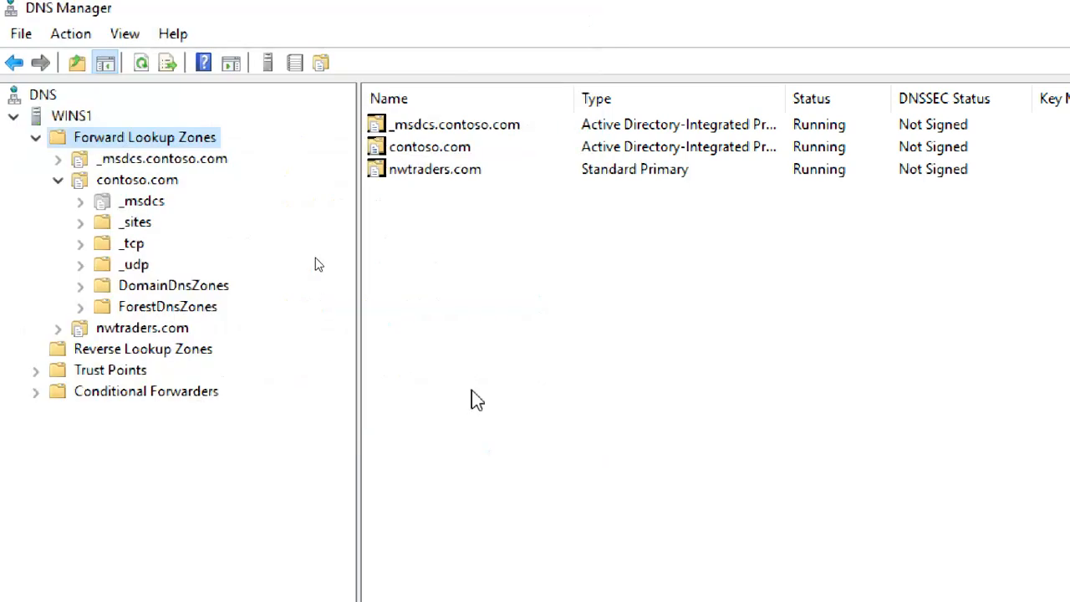
# - Collapse the contoso.com zone and examine the Start of Authority and Name Server records of nwtraders.com
pyautogui.click(159, 330)
pyautogui.click(58, 179)
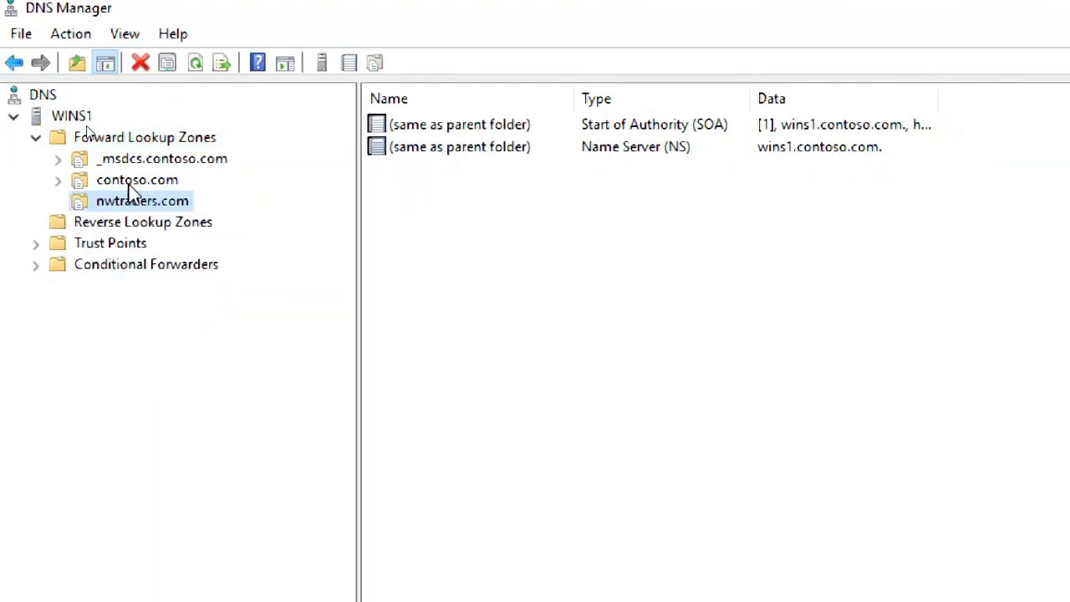
pyautogui.click(130, 185)
pyautogui.click(142, 200)
pyautogui.click(677, 127)
pyautogui.click(674, 147)
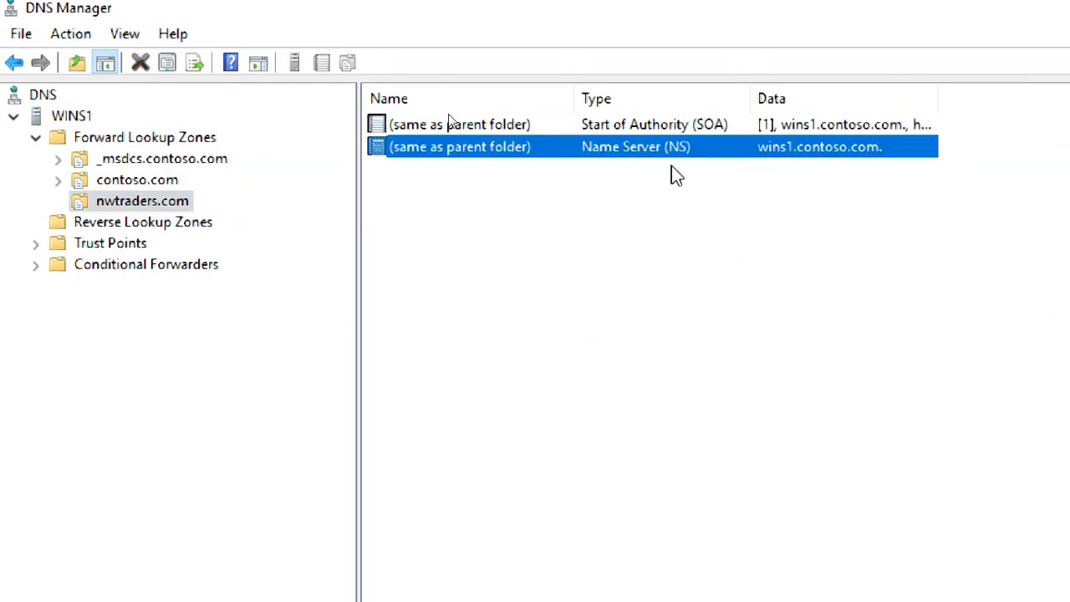
pyautogui.click(692, 127)
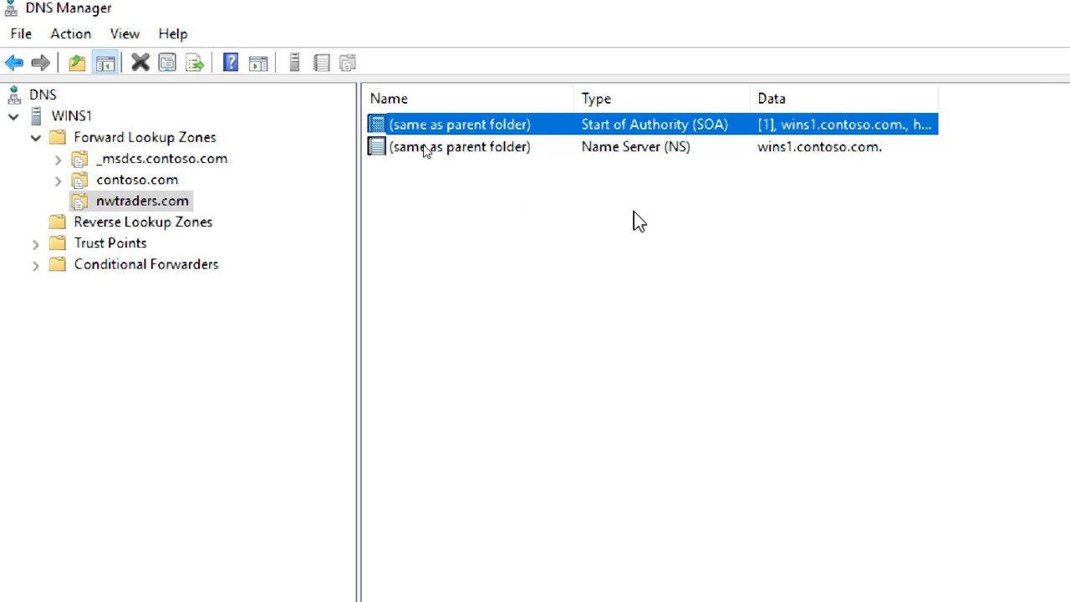
pyautogui.click(677, 148)
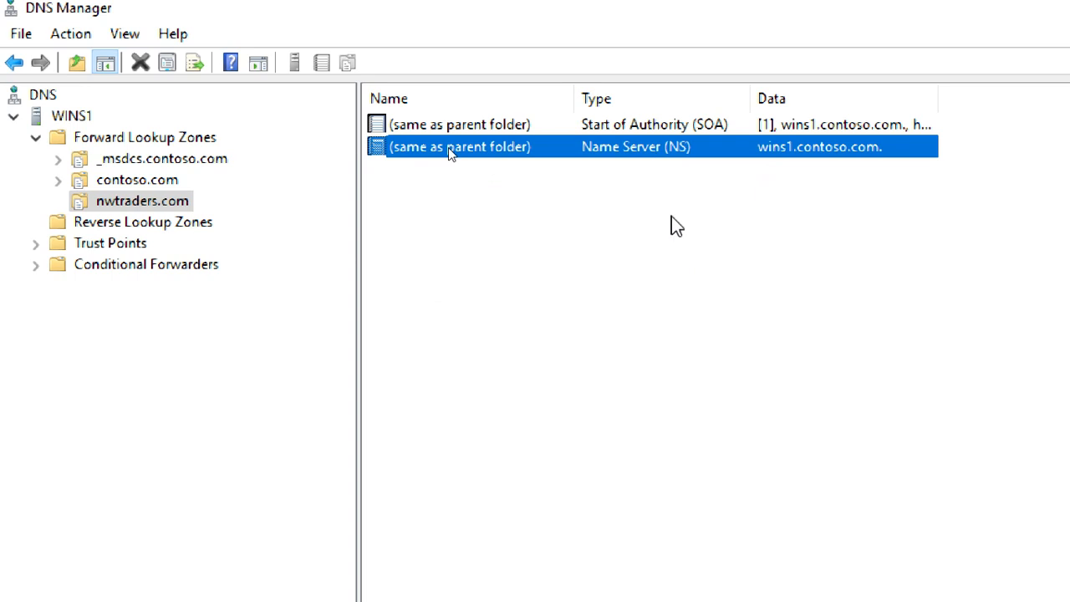
pyautogui.click(459, 125)
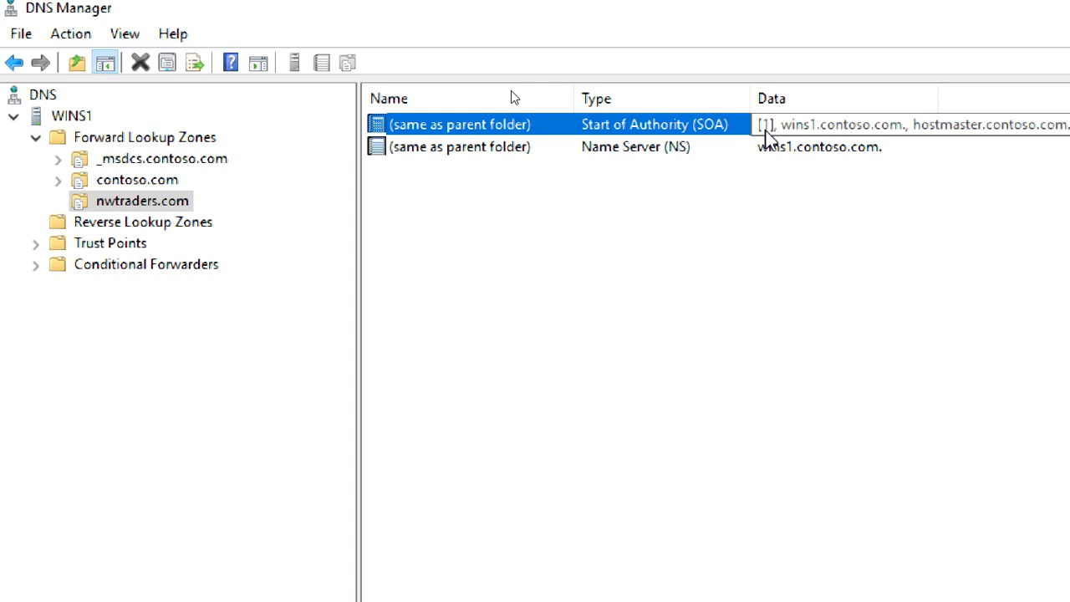
# - Compare the contoso.com zone's records with those of nwtraders.com, checking its Start of Authority, wins1 and WINC1 entries
pyautogui.click(141, 179)
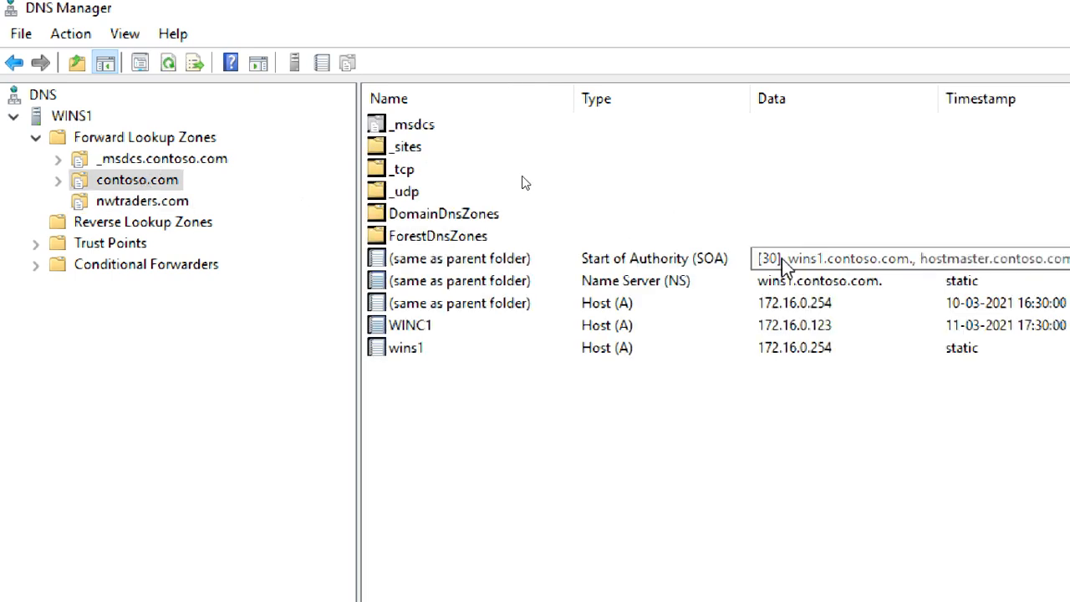
pyautogui.click(137, 202)
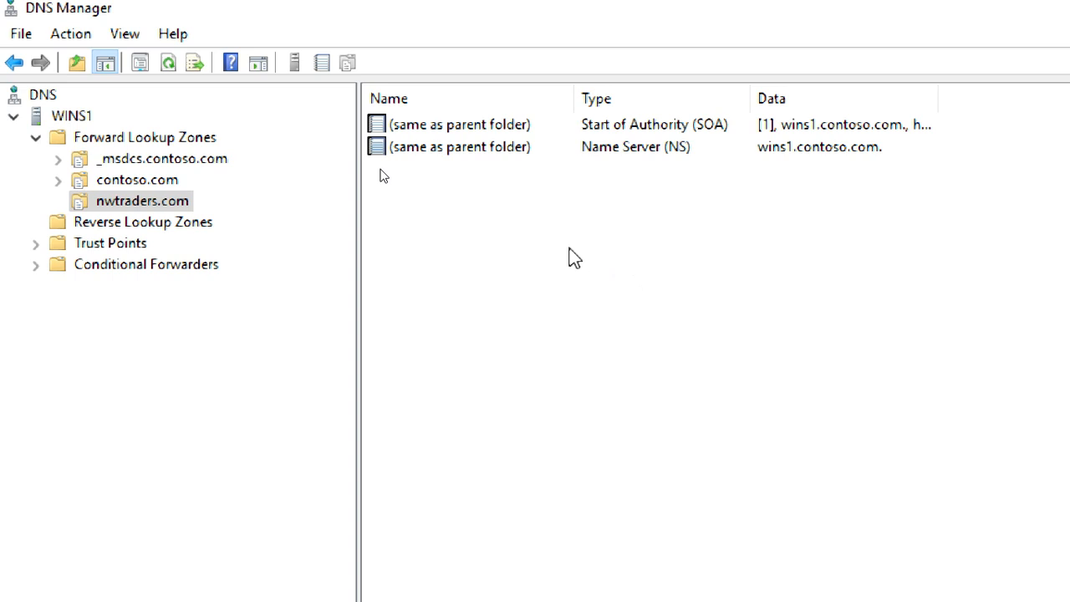
pyautogui.click(124, 184)
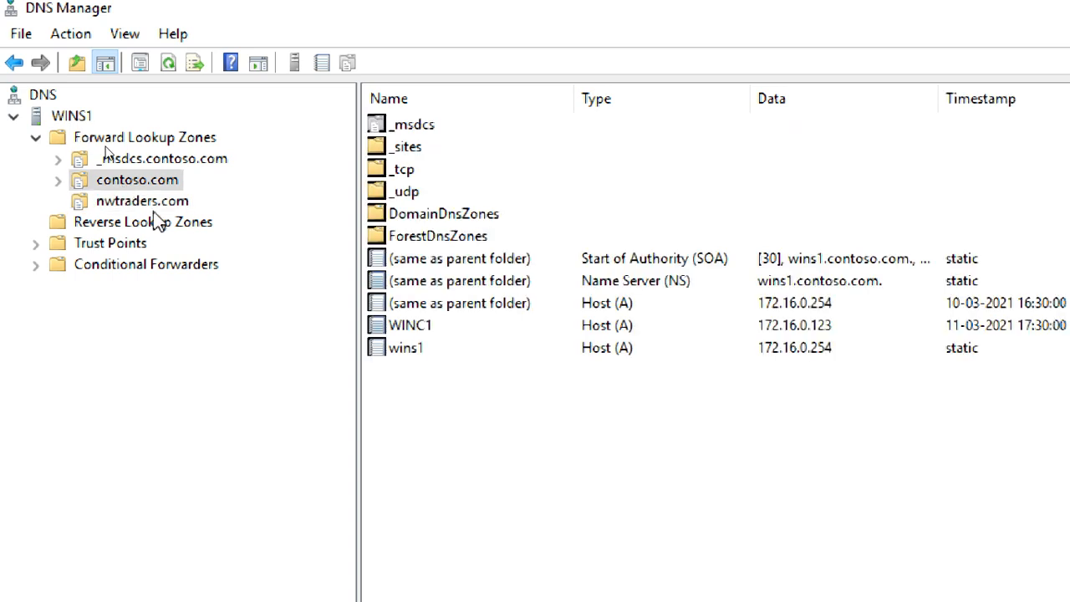
pyautogui.click(422, 353)
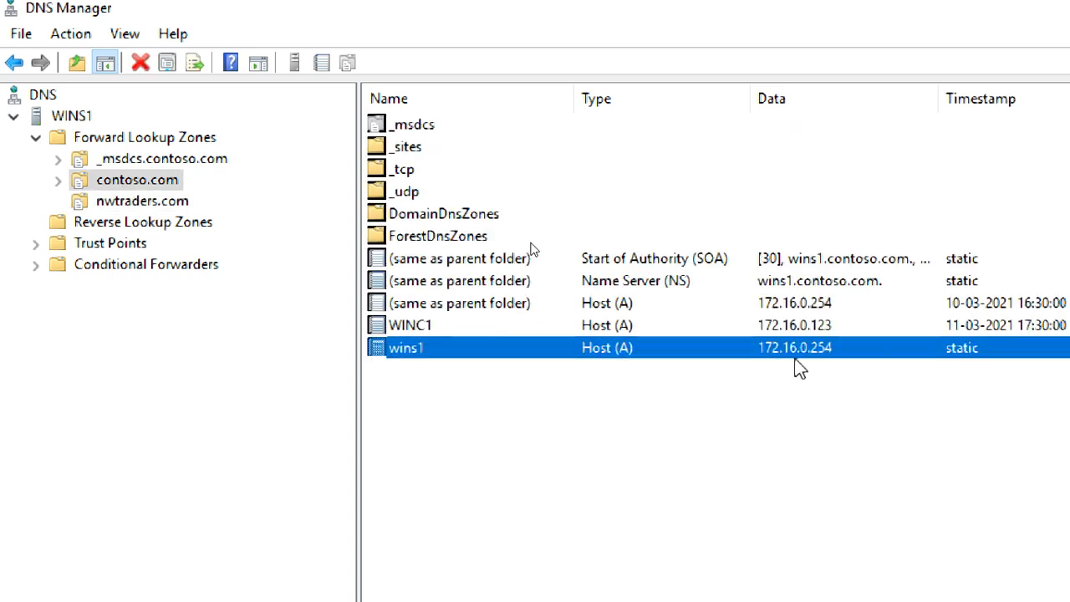
pyautogui.click(791, 331)
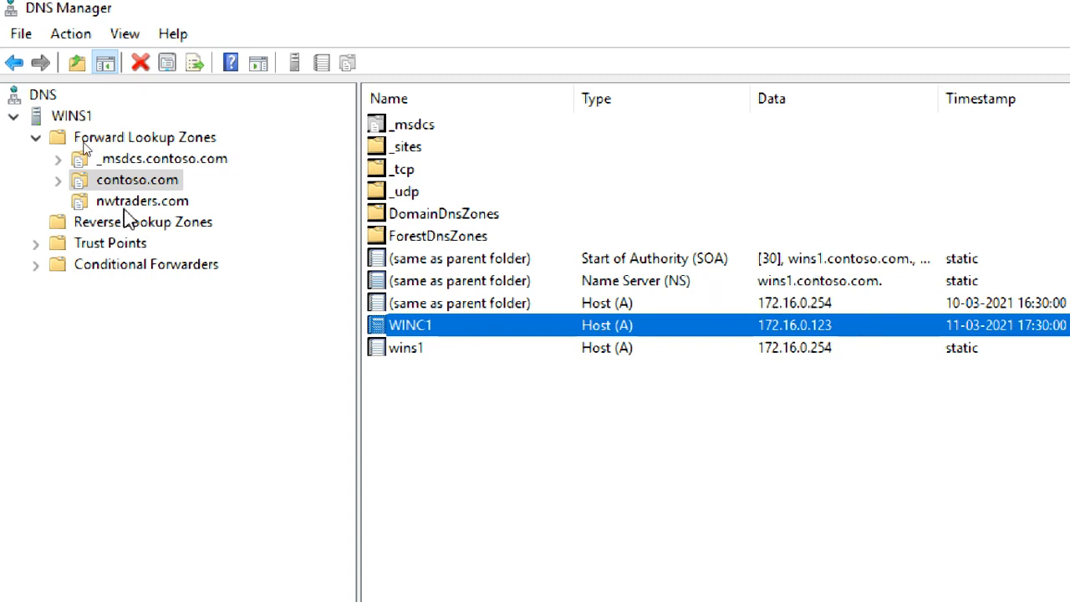
# - Add a host record named host1 with IP address 172.16.0.20 to the nwtraders.com zone, without an associated pointer record
pyautogui.click(140, 202)
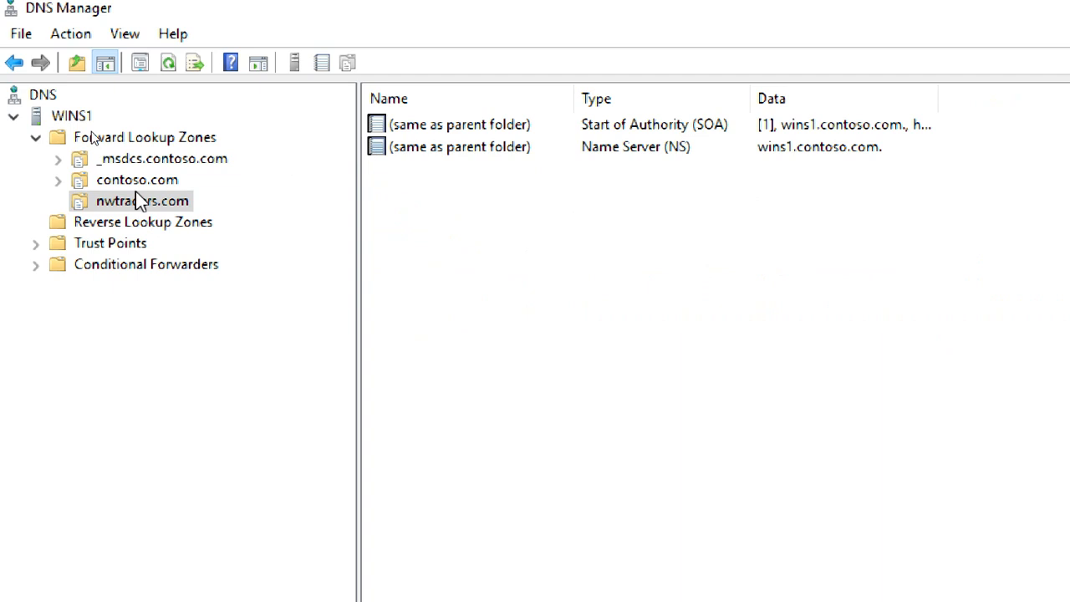
pyautogui.rightClick(515, 253)
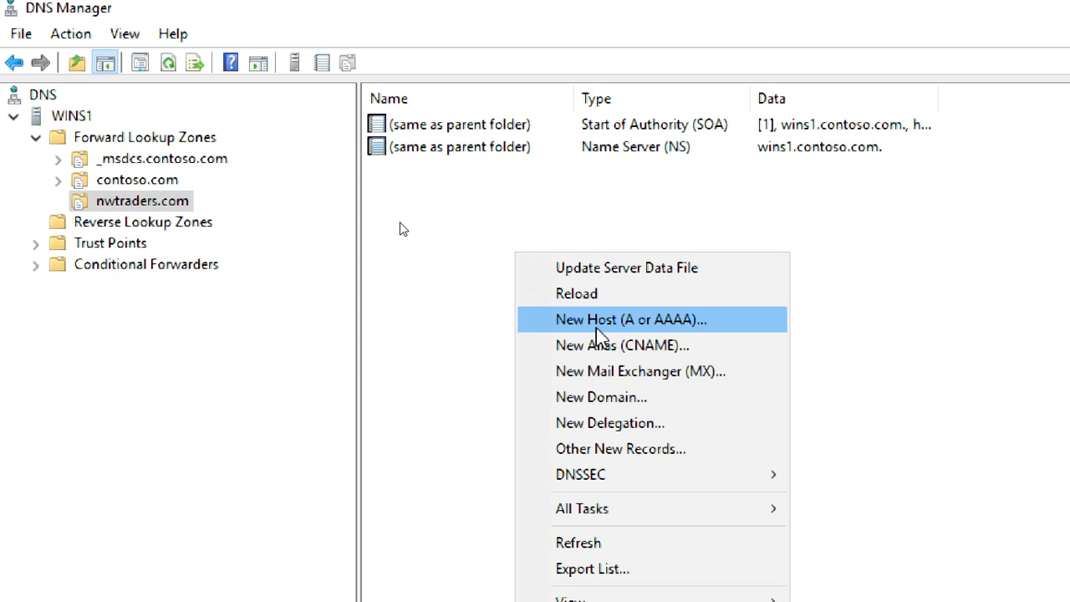
pyautogui.click(681, 328)
pyautogui.moveTo(730, 232); pyautogui.dragTo(585, 132)
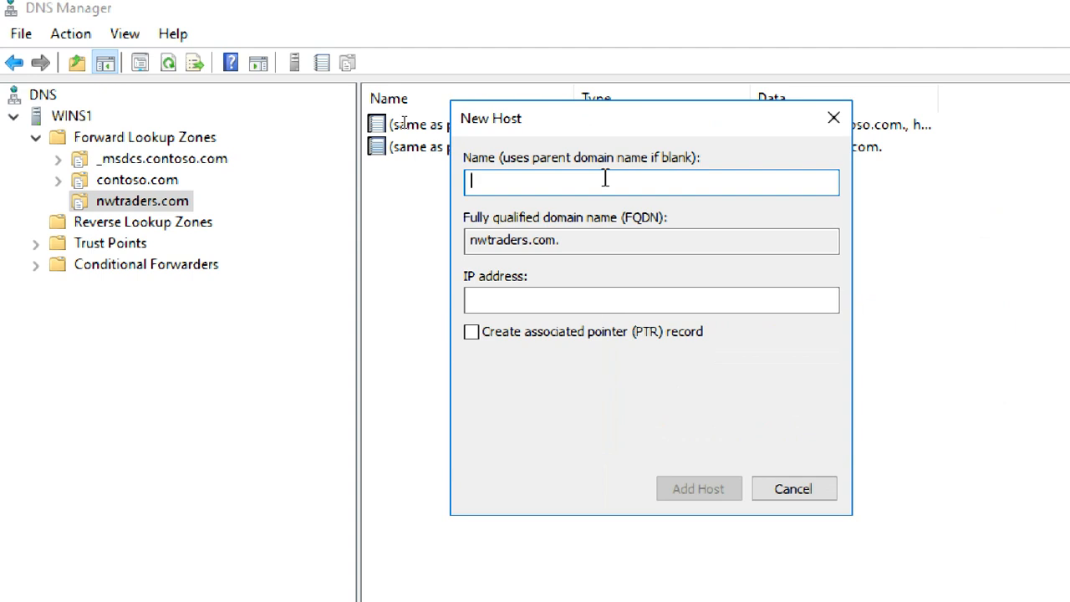
pyautogui.write('host1')
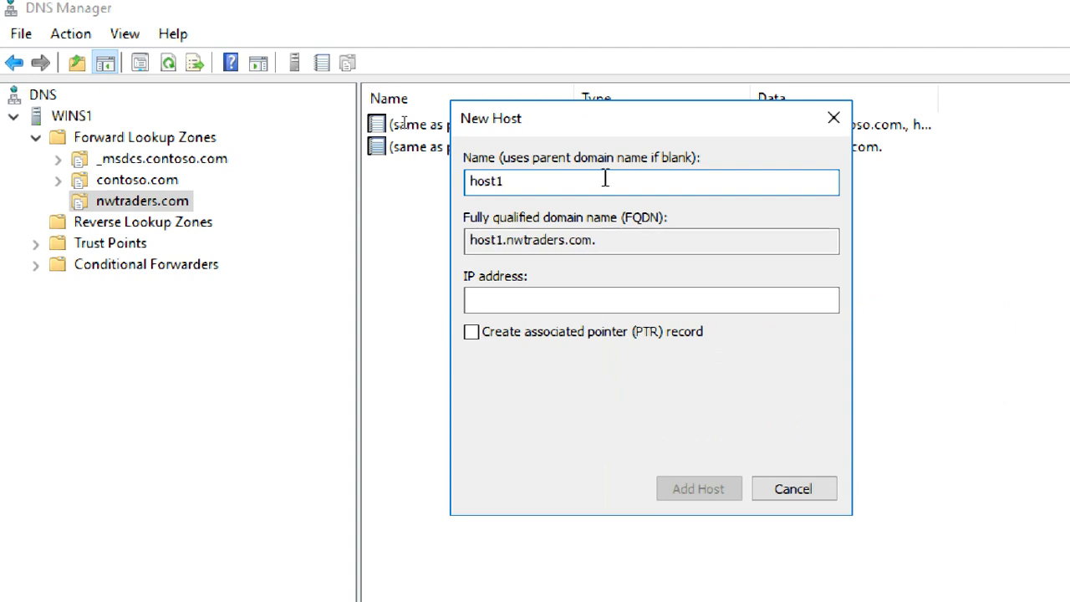
pyautogui.click(632, 303)
pyautogui.write('192')
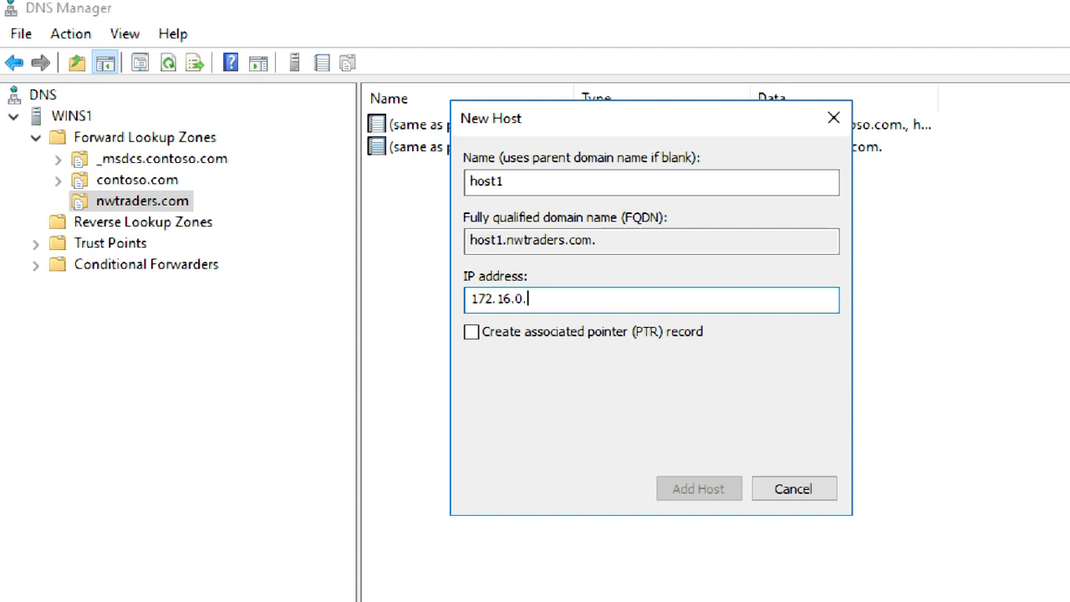
pyautogui.write('20')
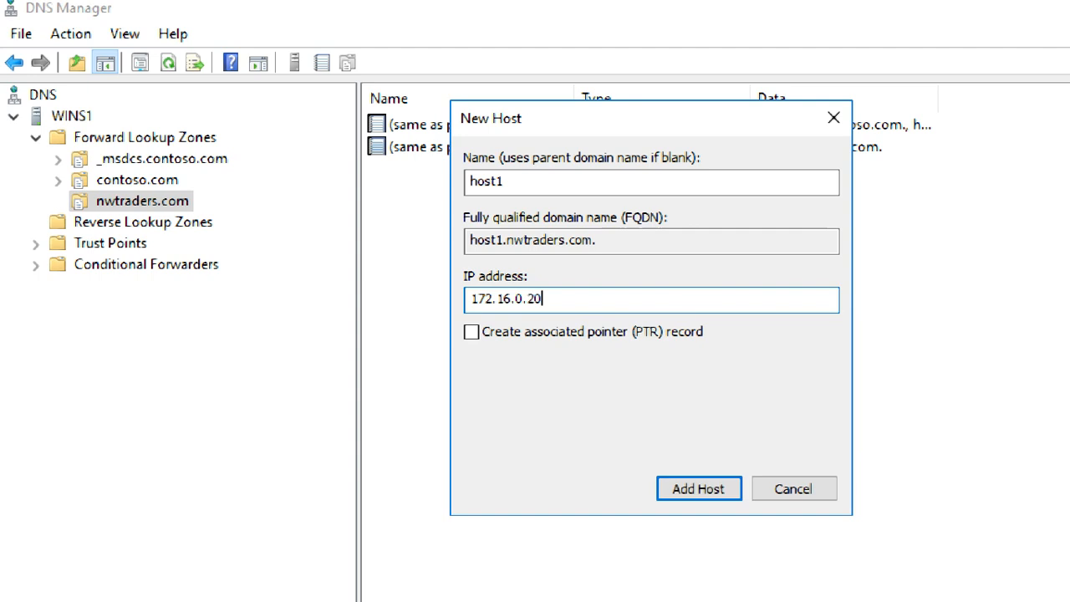
pyautogui.click(704, 490)
pyautogui.click(957, 527)
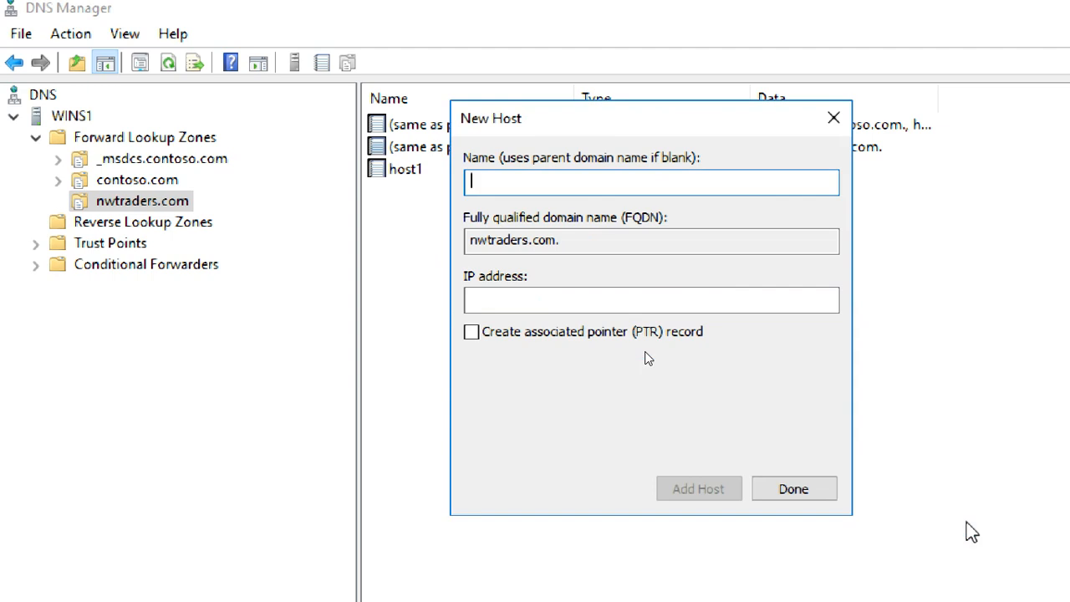
pyautogui.click(819, 491)
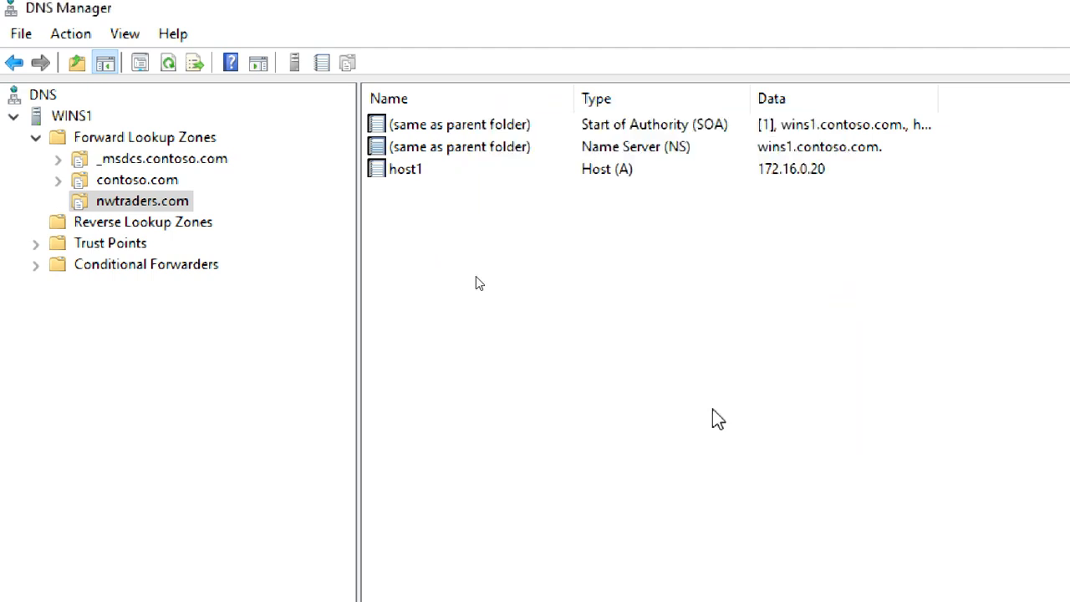
# - Inspect the host1 record's properties, checking its fully qualified domain name, and close them without changes
pyautogui.click(425, 170)
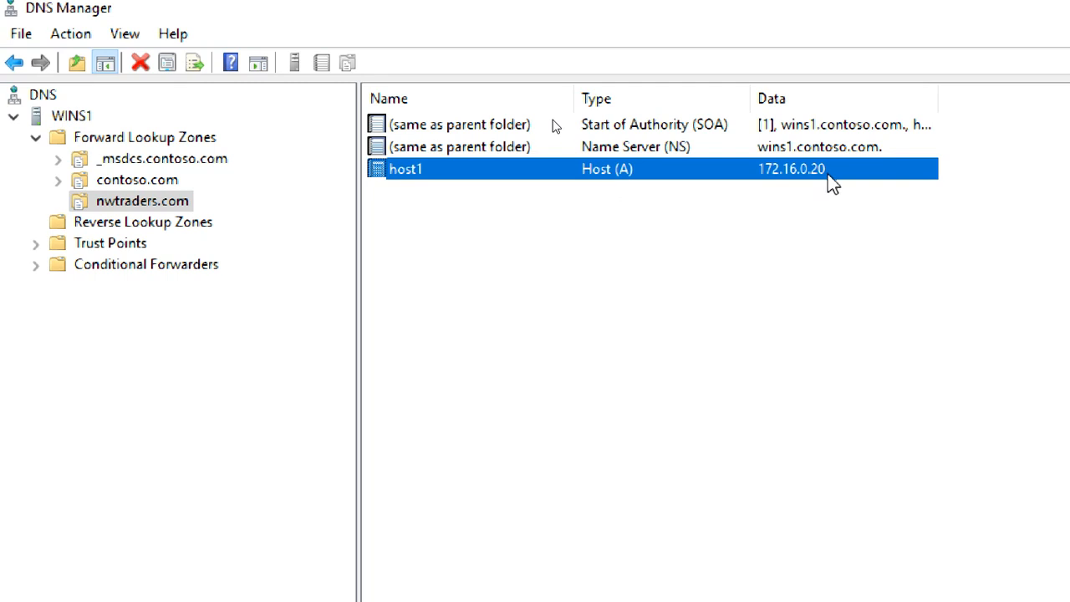
pyautogui.doubleClick(410, 171)
pyautogui.click(209, 175)
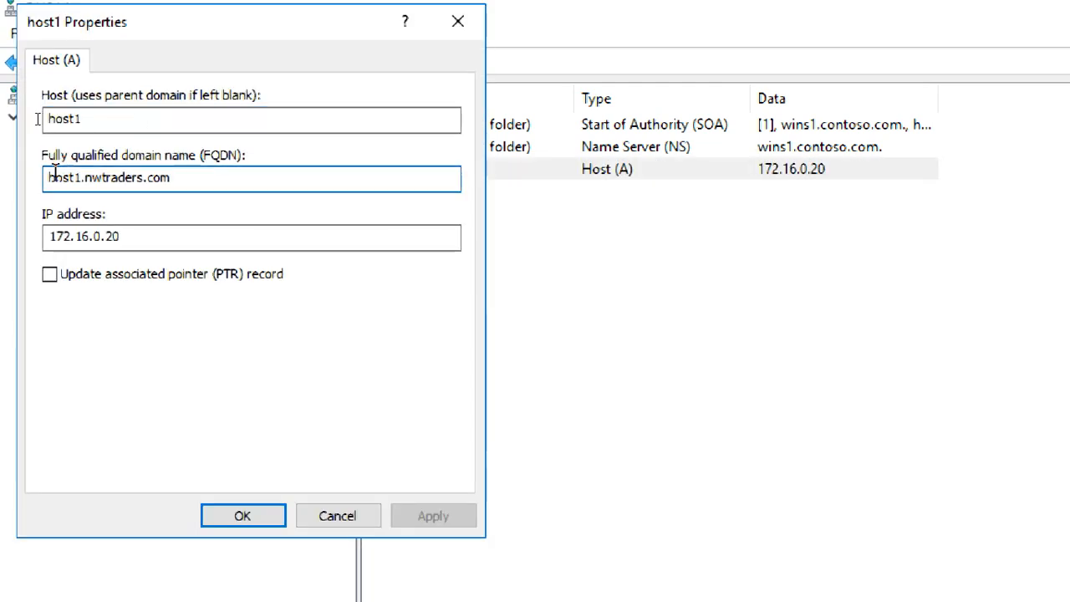
pyautogui.moveTo(189, 177); pyautogui.dragTo(45, 177)
pyautogui.click(325, 519)
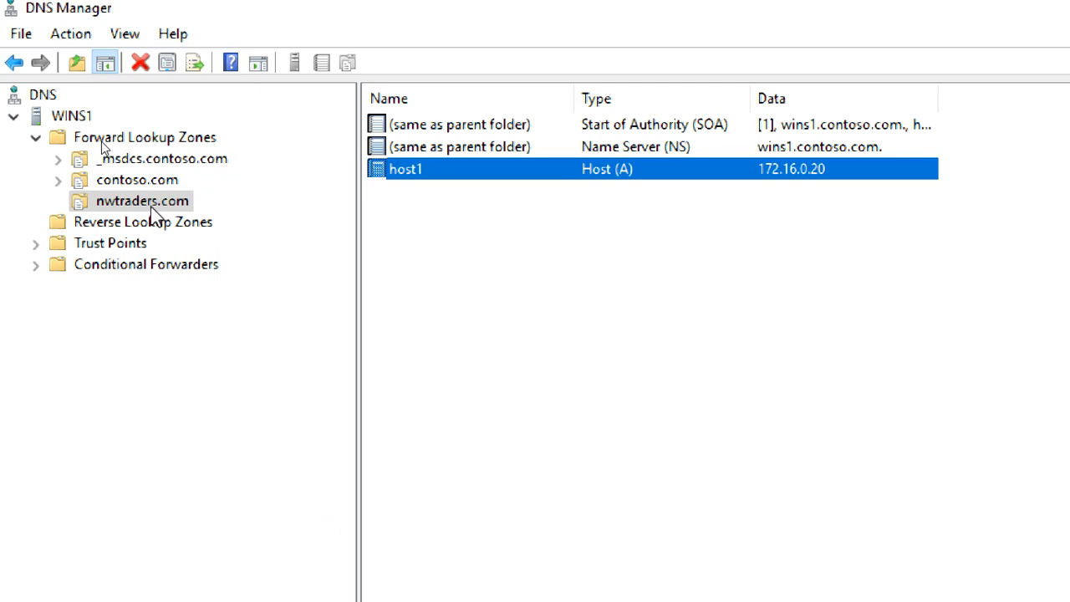
# - Refresh the nwtraders.com zone and check the serial number in its Start of Authority record
pyautogui.click(781, 227)
pyautogui.click(775, 177)
pyautogui.click(626, 315)
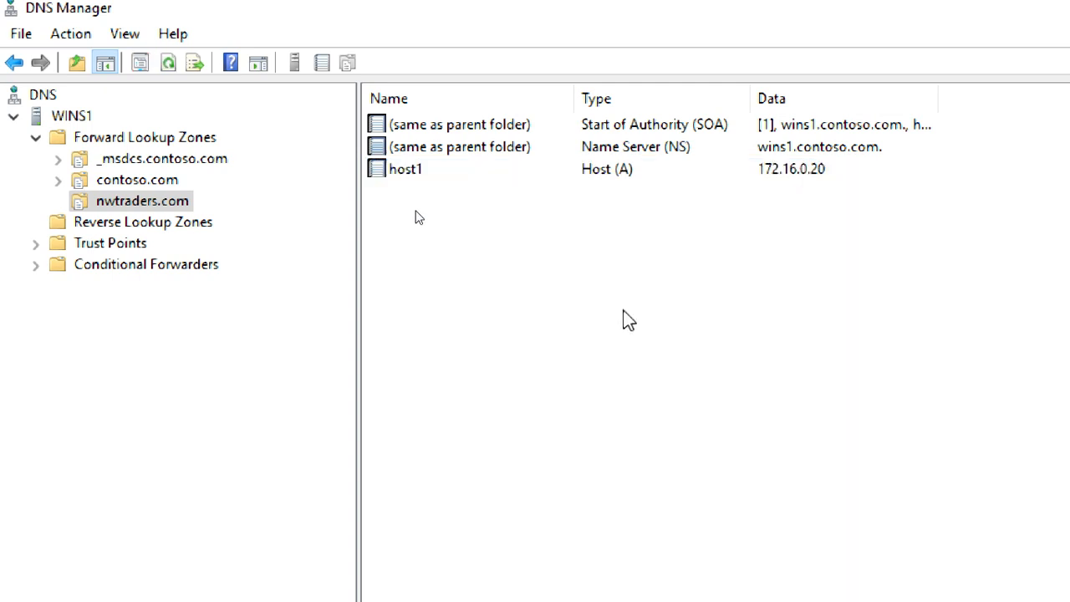
pyautogui.click(168, 63)
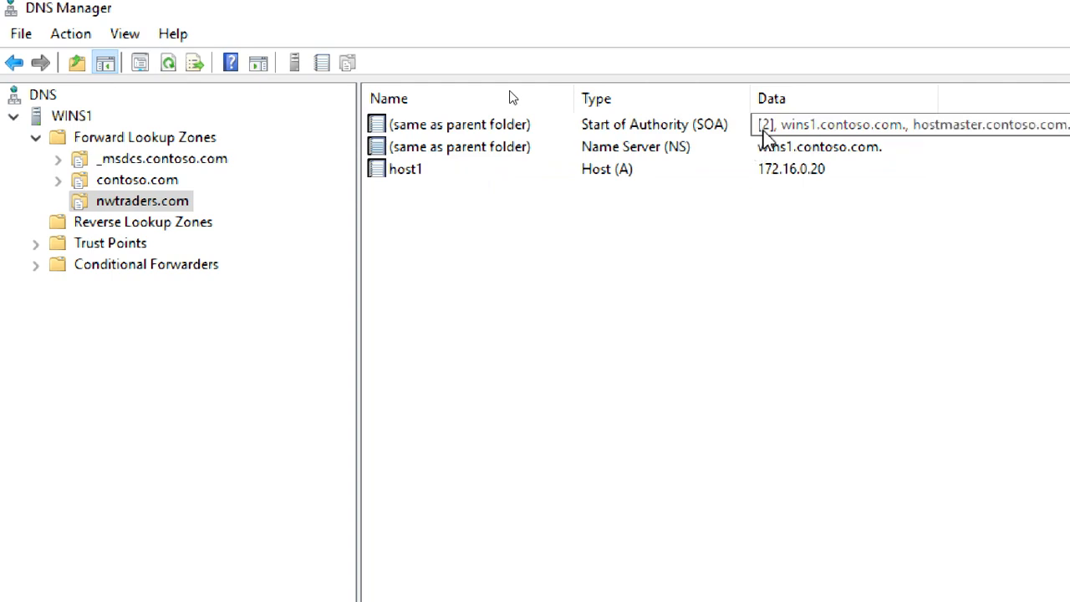
# - Set the host1 record's IP address to 172.16.0.21 and refresh the nwtraders.com zone
pyautogui.doubleClick(412, 171)
pyautogui.click(186, 238)
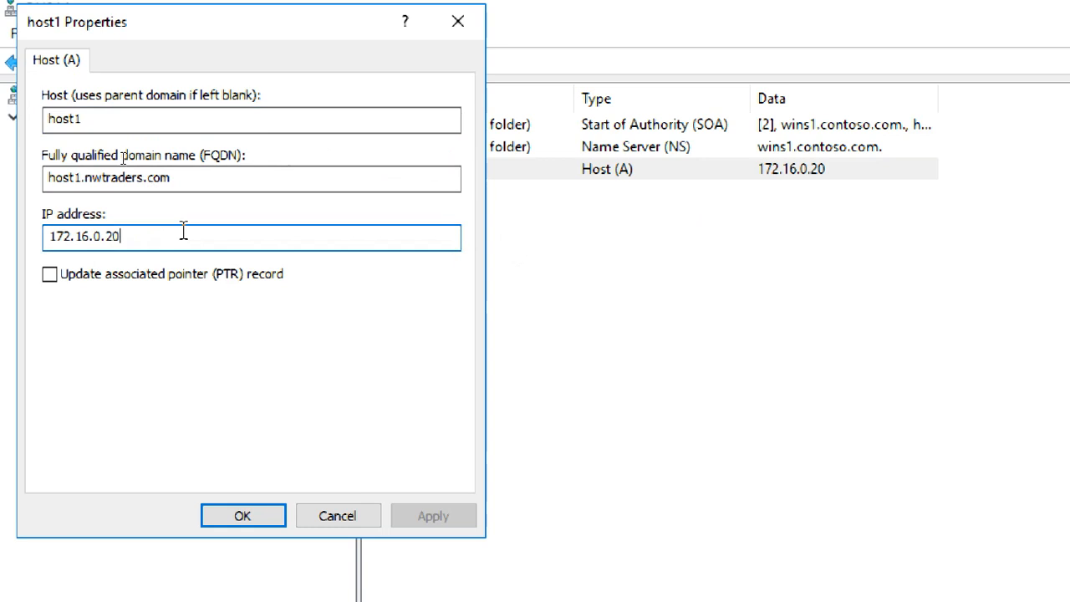
pyautogui.press('BackSpace')
pyautogui.write('1')
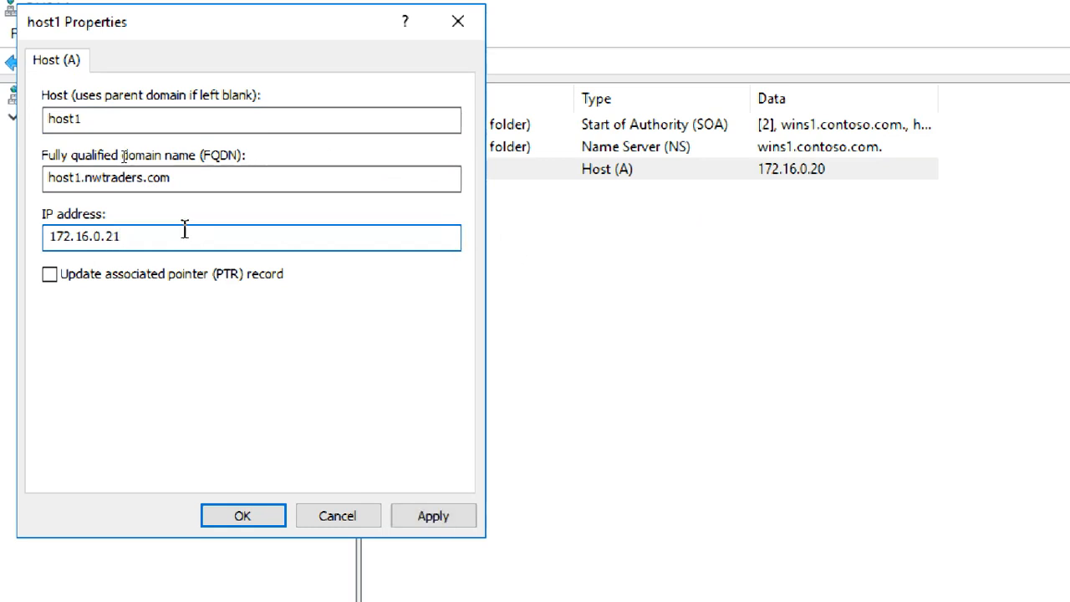
pyautogui.click(249, 514)
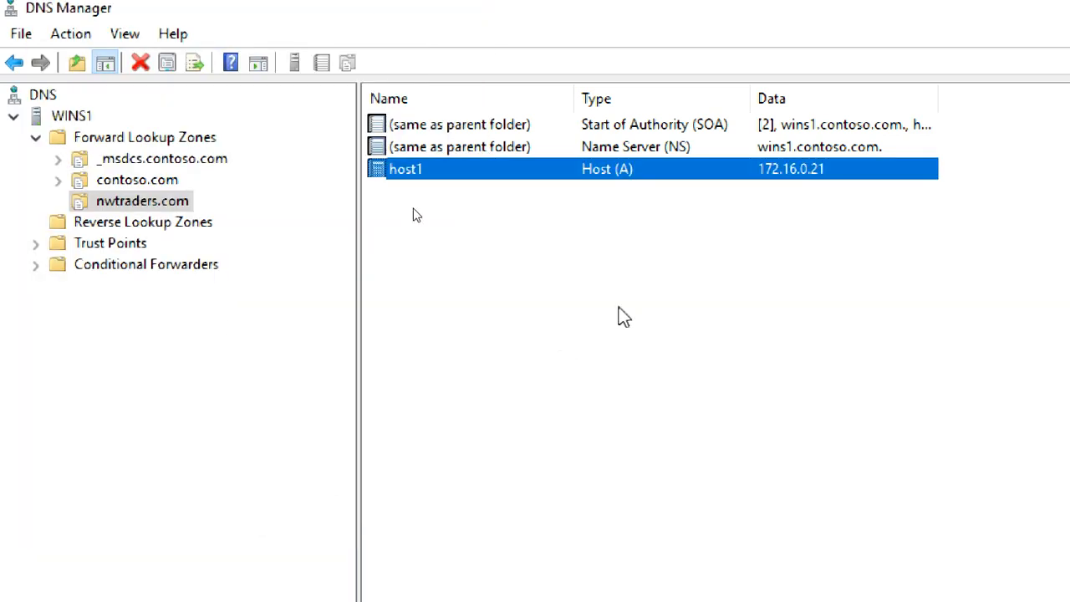
pyautogui.click(457, 331)
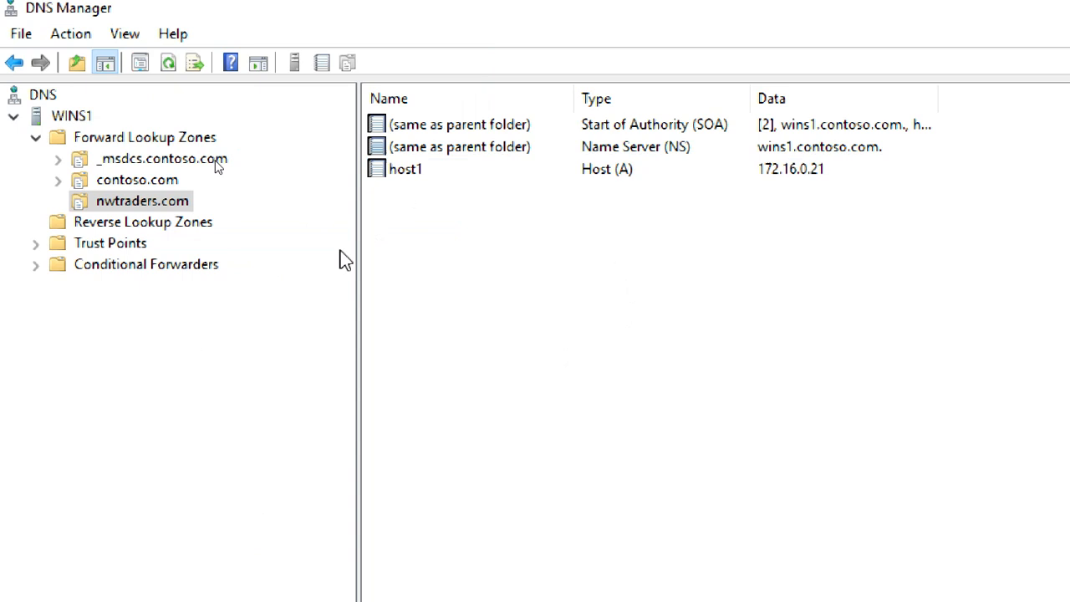
pyautogui.click(168, 63)
# - Add a host record named host2 with IP address 172.16.0.22 to nwtraders.com and refresh the zone
pyautogui.rightClick(671, 246)
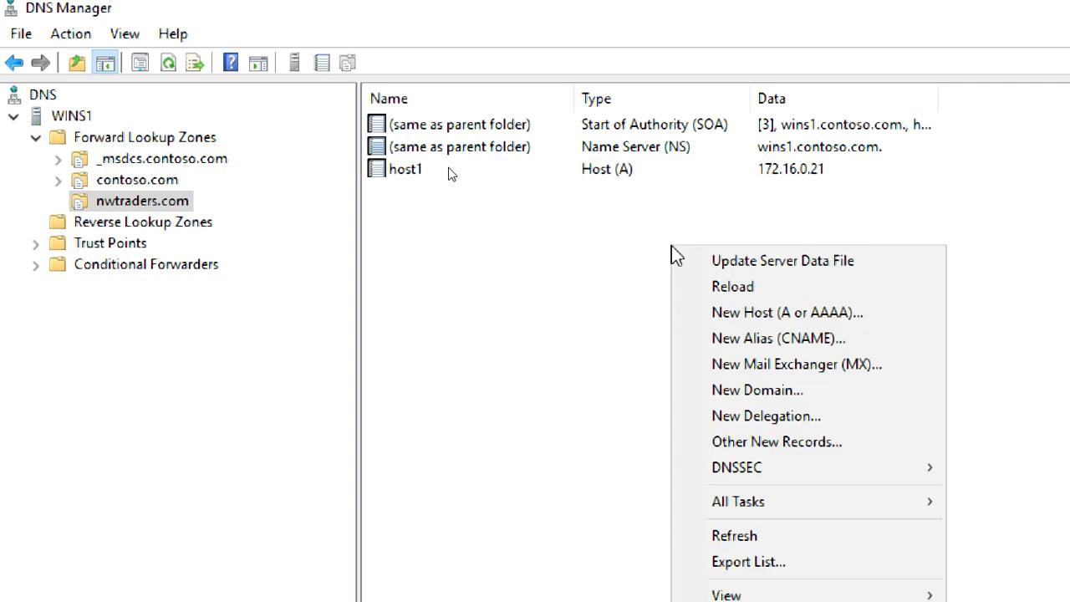
pyautogui.click(685, 316)
pyautogui.moveTo(674, 246); pyautogui.dragTo(551, 98)
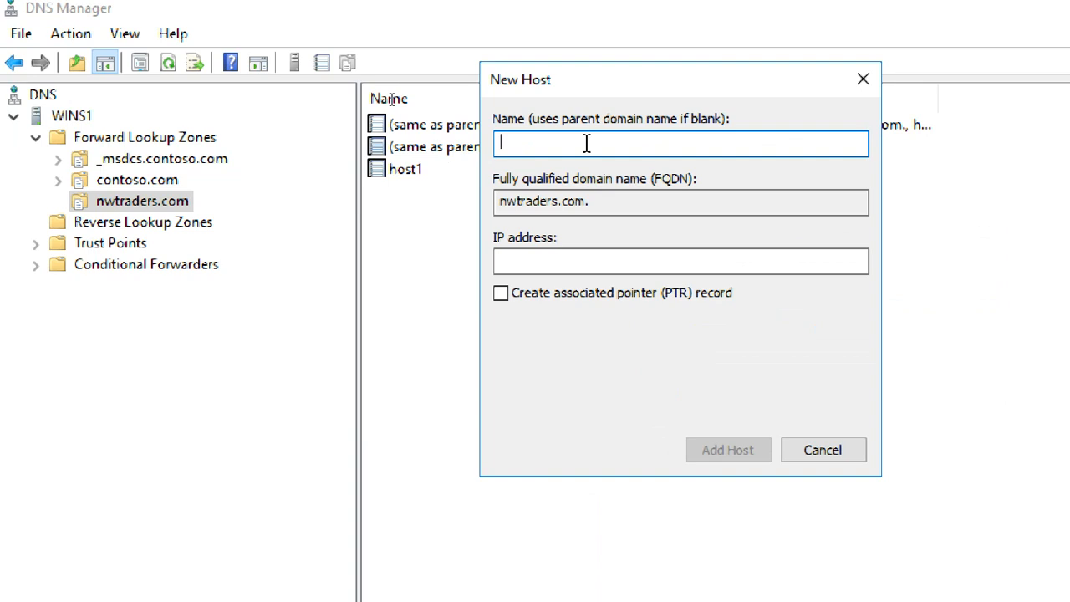
pyautogui.write('host')
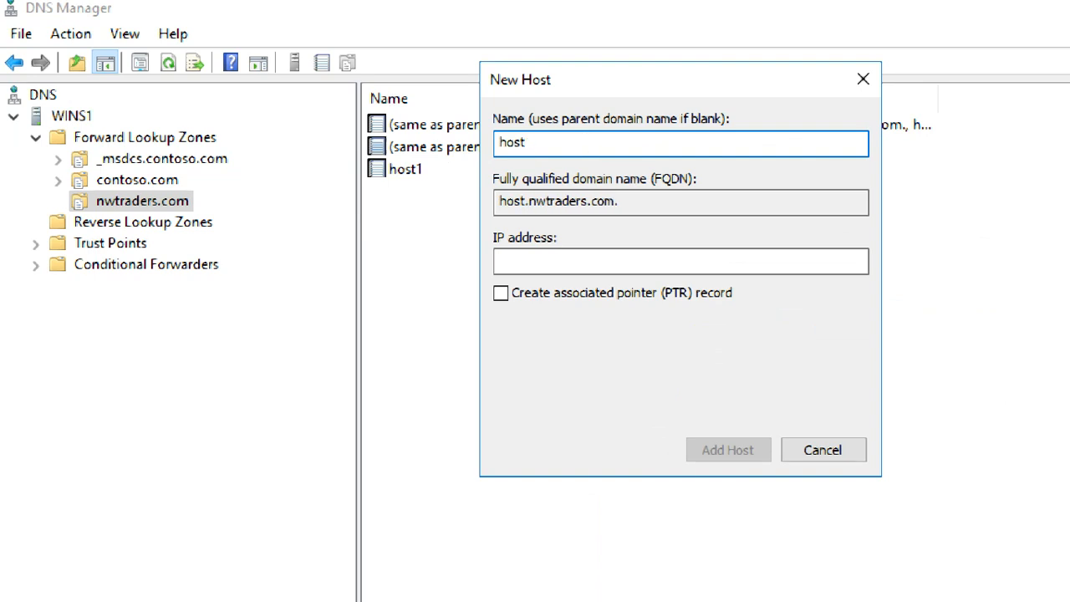
pyautogui.write('2')
pyautogui.press('Tab')
pyautogui.press('Tab')
pyautogui.press('Tab')
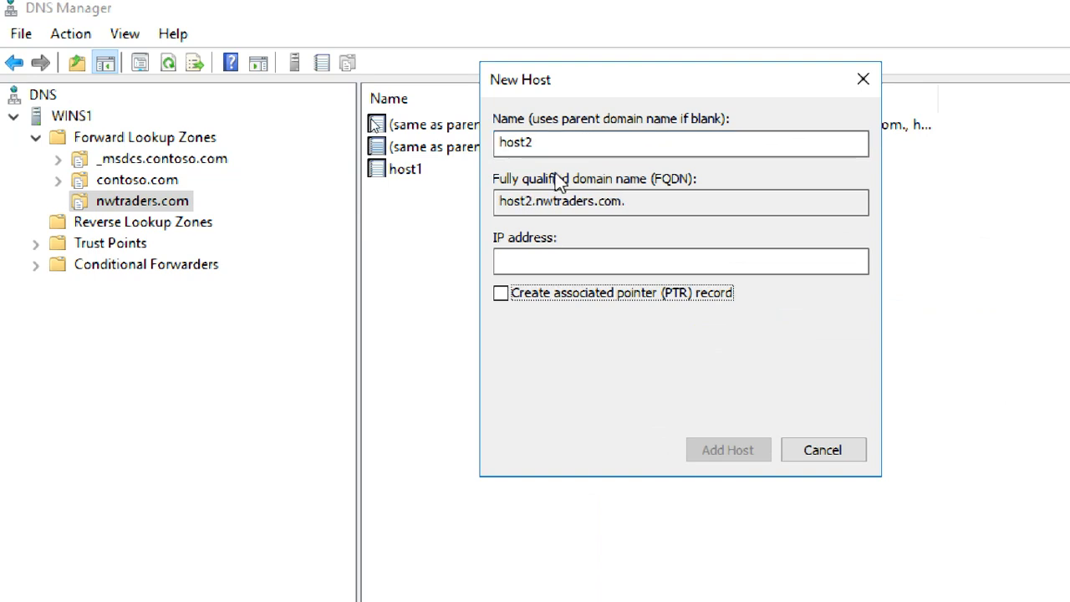
pyautogui.click(578, 264)
pyautogui.write('172')
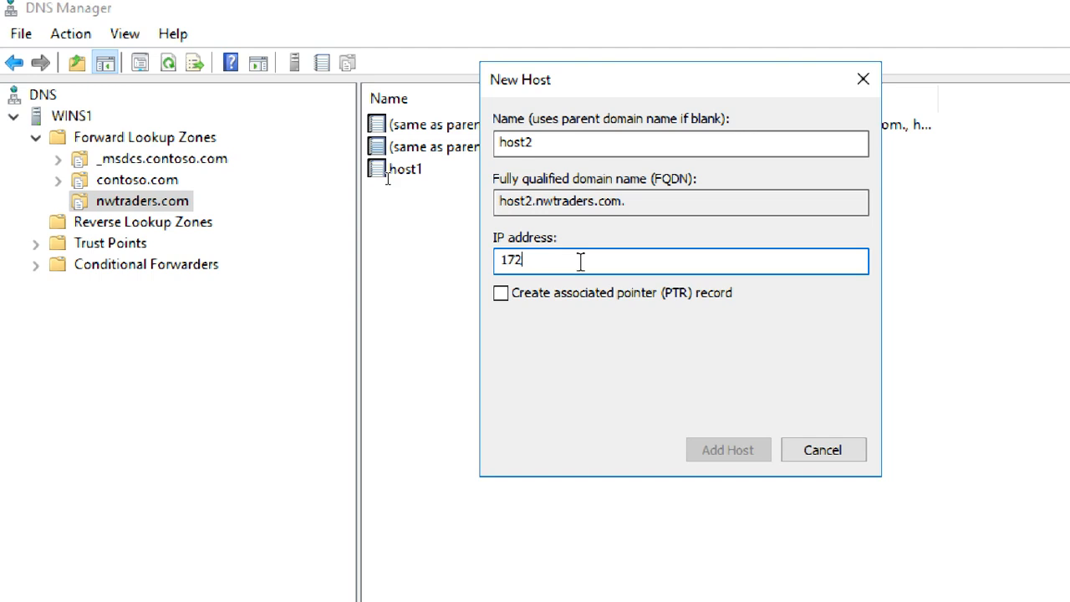
pyautogui.write('.16.0.22')
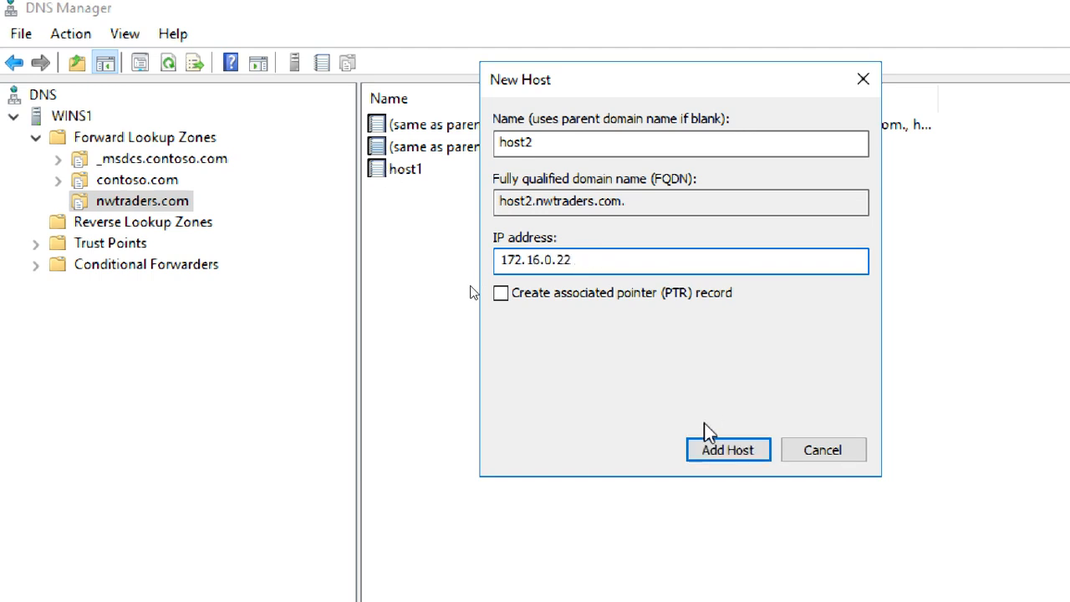
pyautogui.click(731, 451)
pyautogui.click(989, 520)
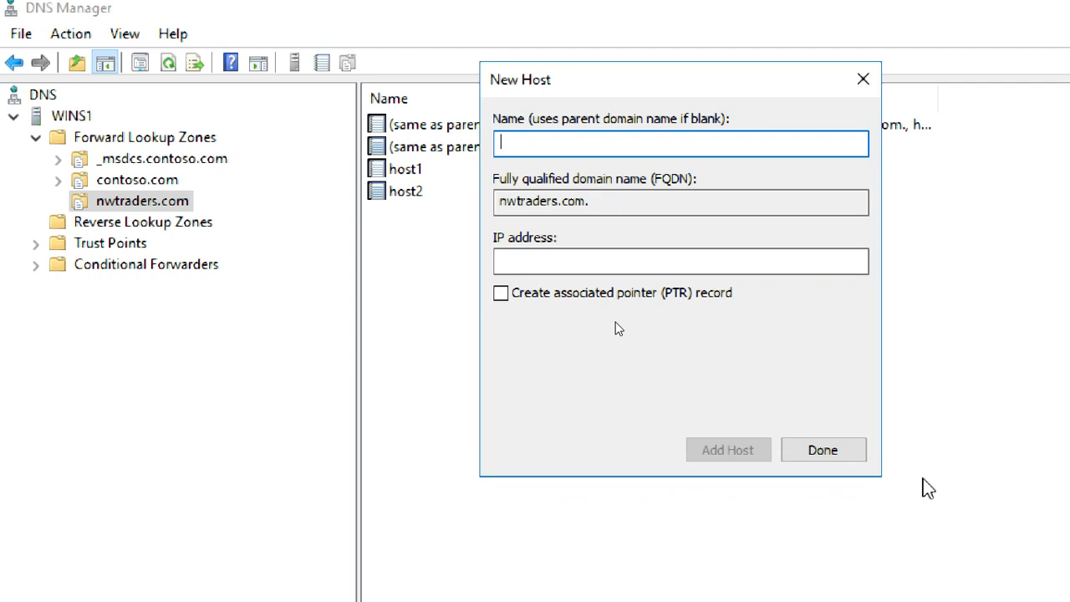
pyautogui.click(836, 456)
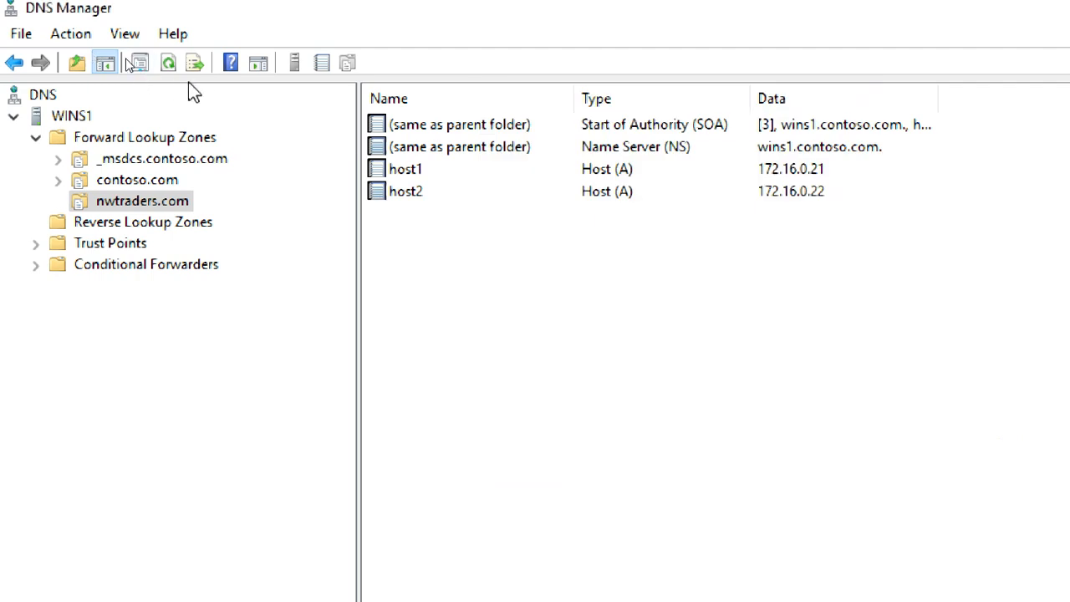
pyautogui.click(168, 67)
# - Delete the host2 record from nwtraders.com and refresh the zone to check the Start of Authority serial number
pyautogui.rightClick(575, 196)
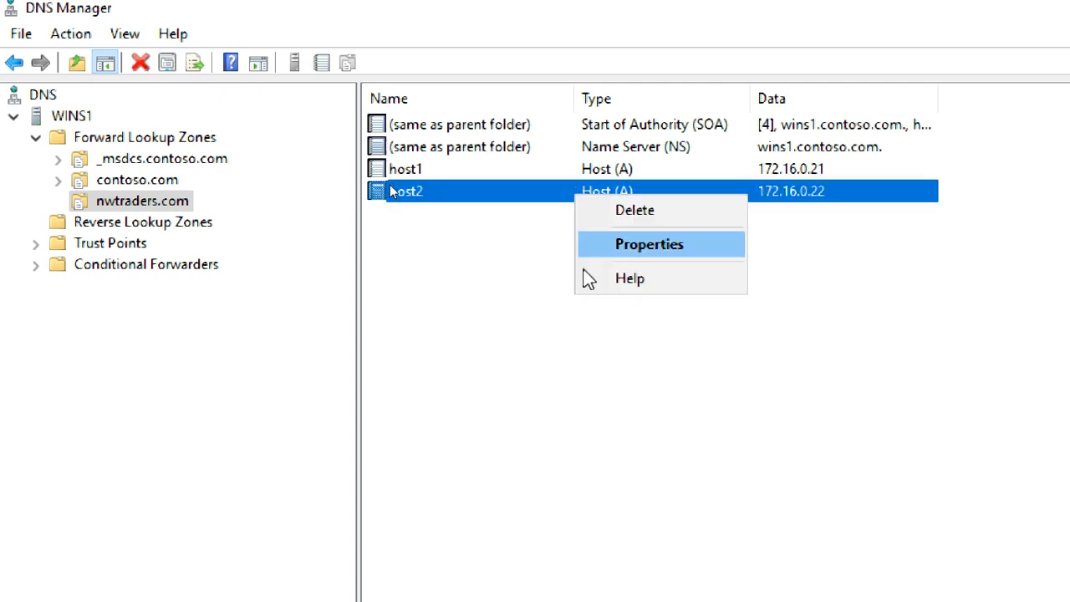
pyautogui.click(598, 219)
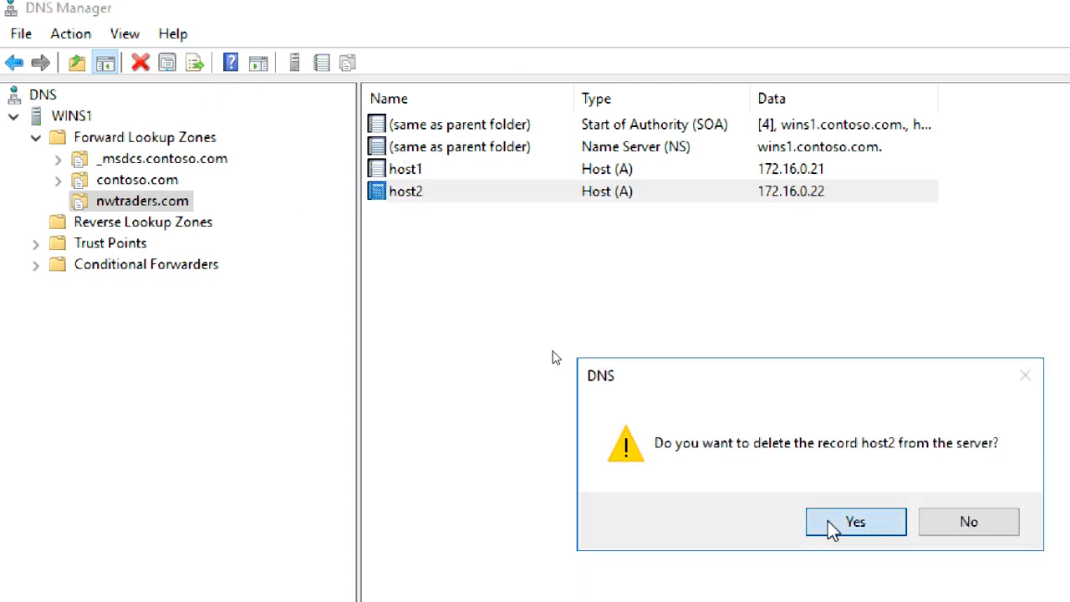
pyautogui.click(830, 458)
pyautogui.click(482, 332)
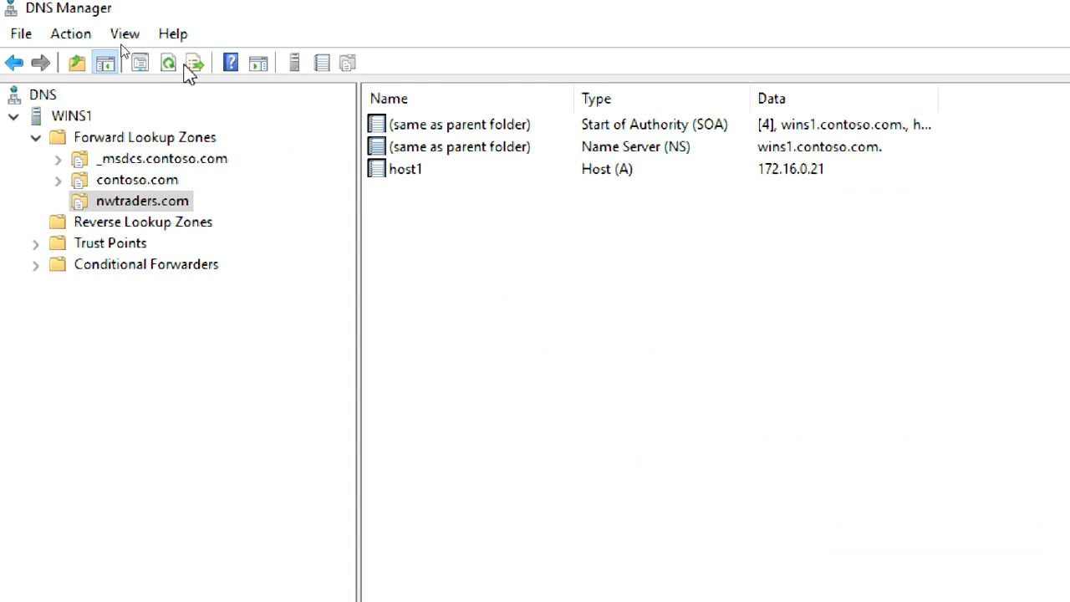
pyautogui.click(168, 64)
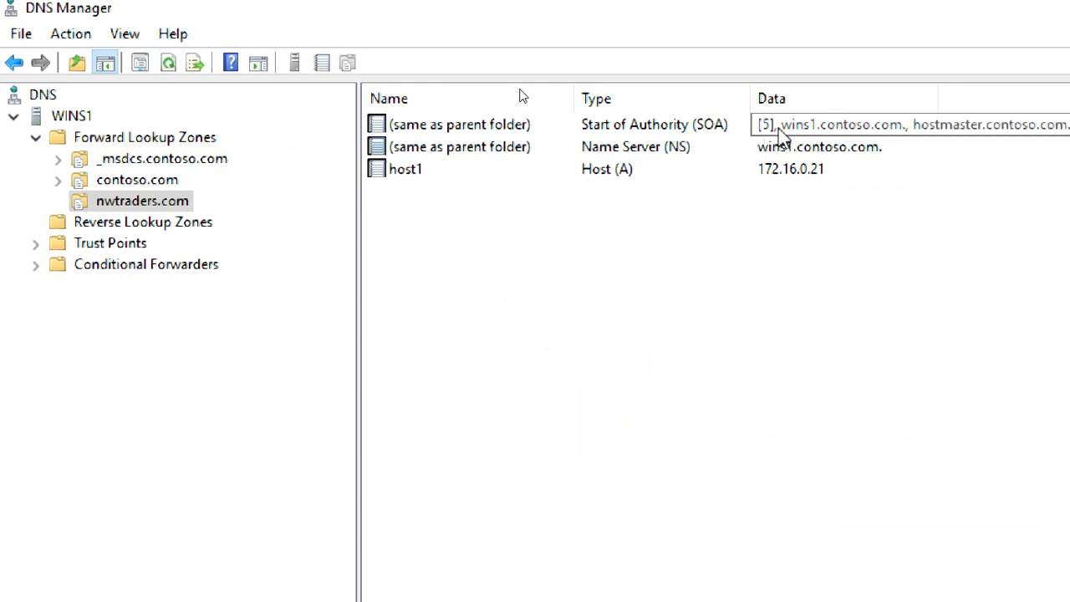
# - Re-create the host2 record in the nwtraders.com zone with IP address 172.16.0.22
pyautogui.rightClick(559, 251)
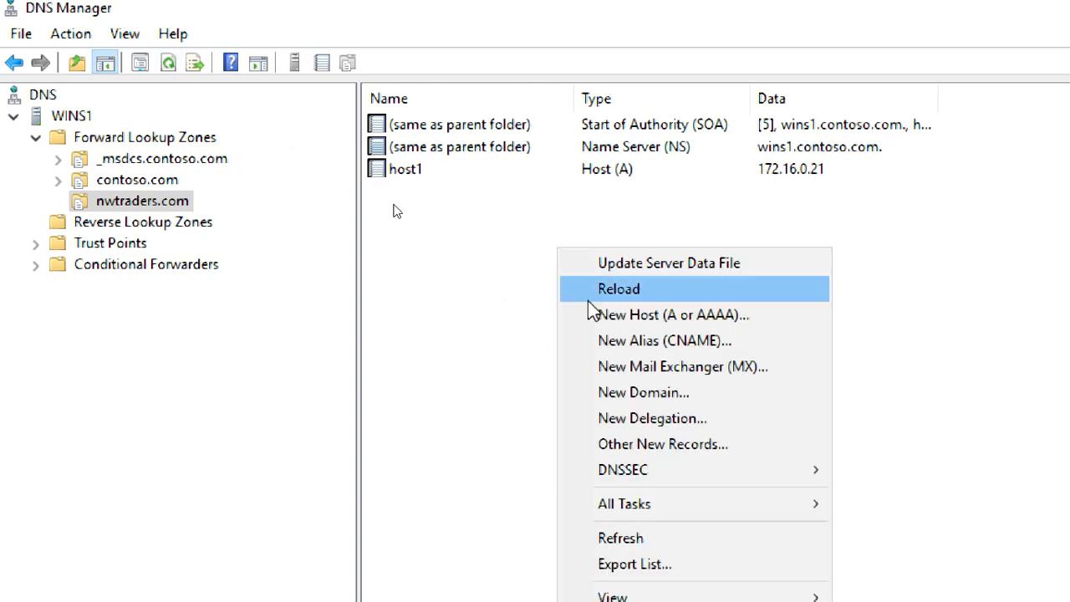
pyautogui.click(605, 322)
pyautogui.moveTo(683, 229); pyautogui.dragTo(509, 72)
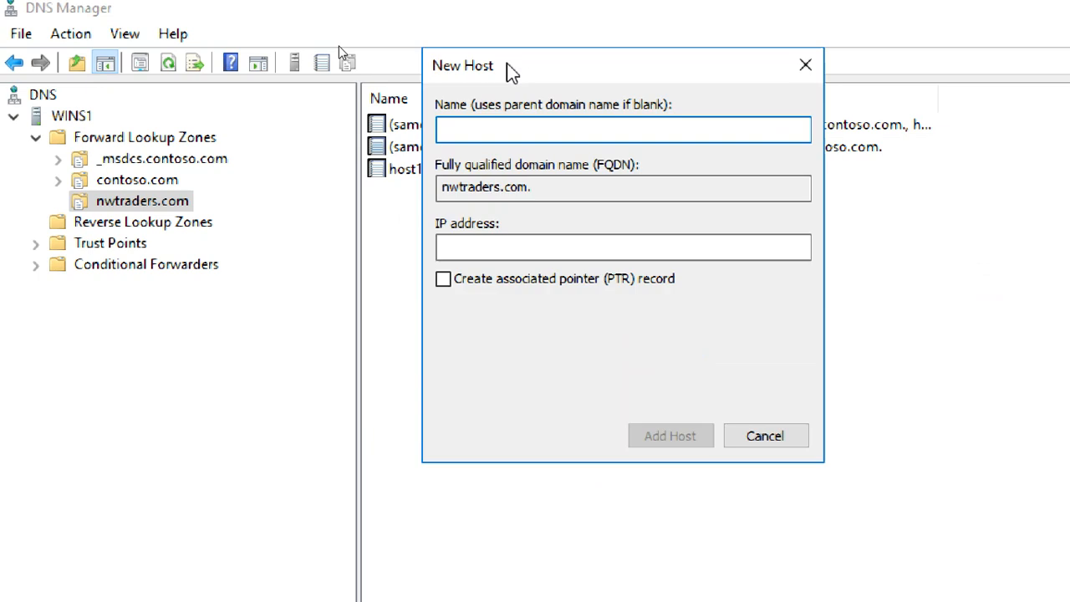
pyautogui.write('host')
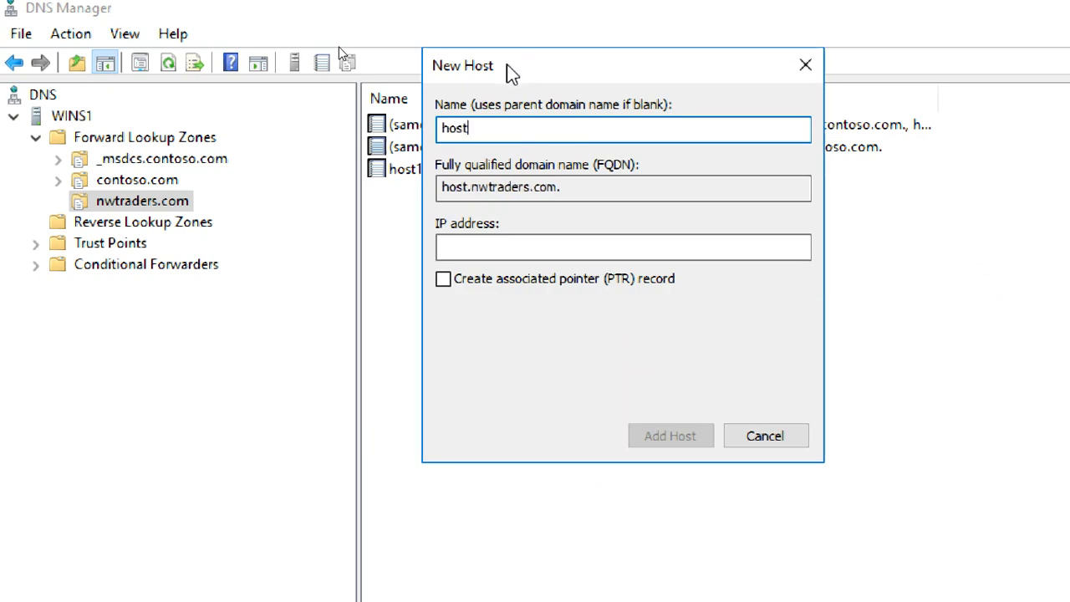
pyautogui.write('2')
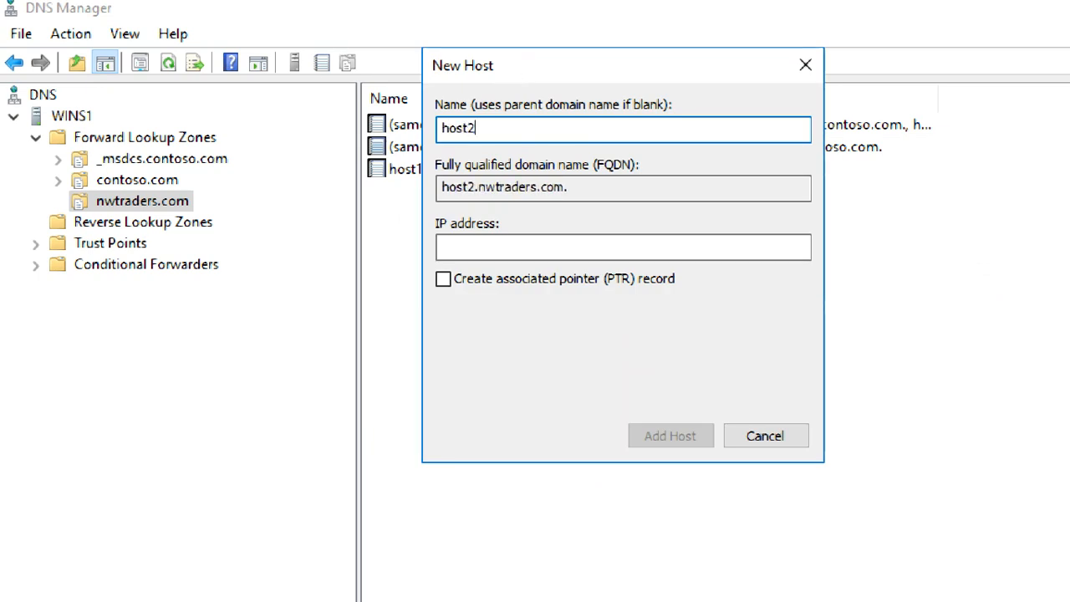
pyautogui.click(489, 248)
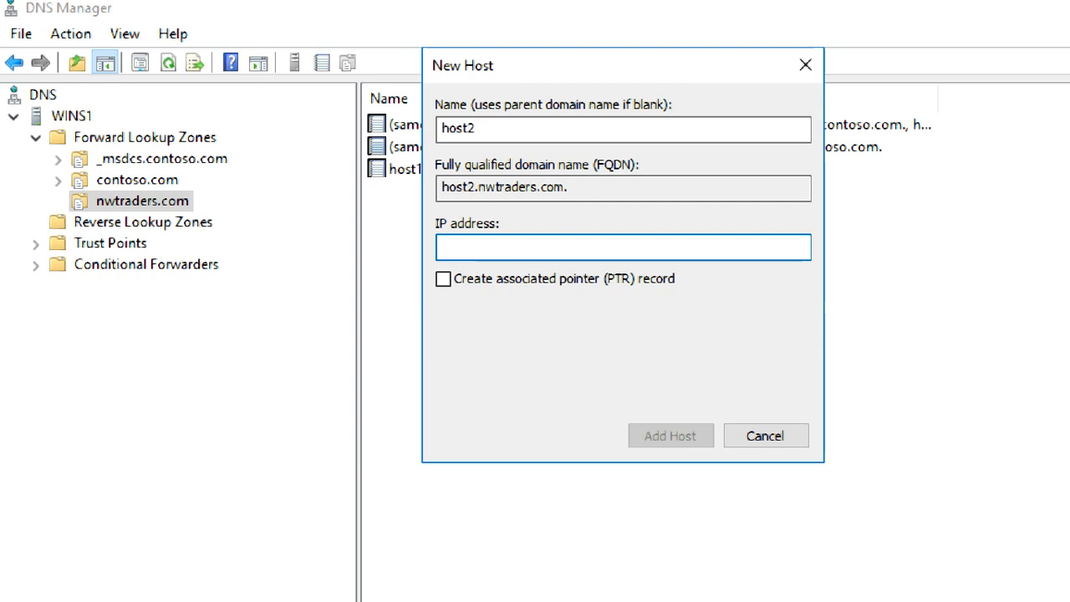
pyautogui.write('172.16')
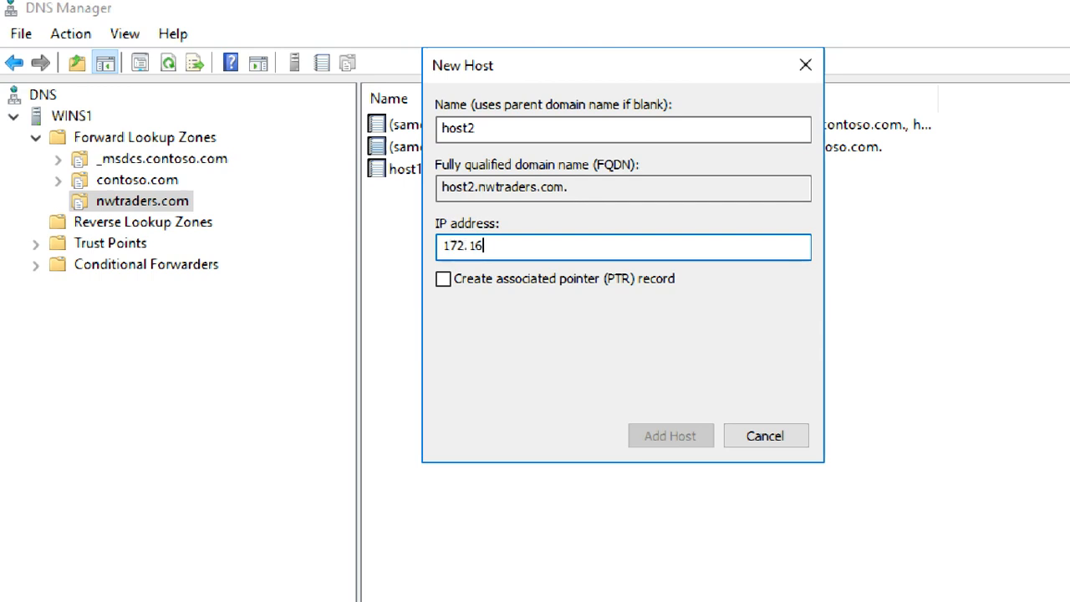
pyautogui.write('.0.')
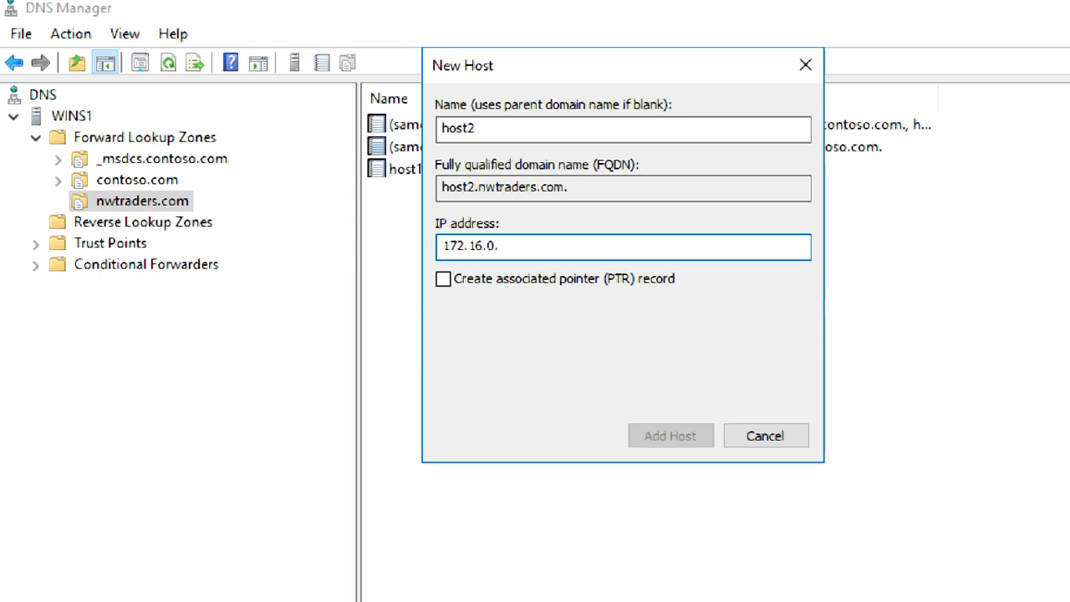
pyautogui.write('22')
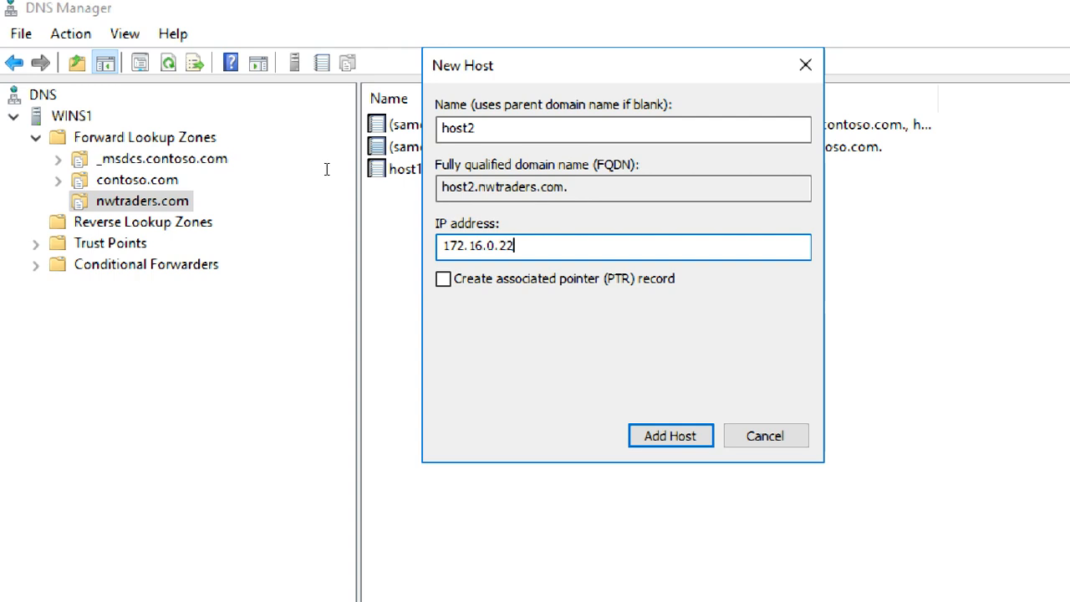
pyautogui.click(707, 441)
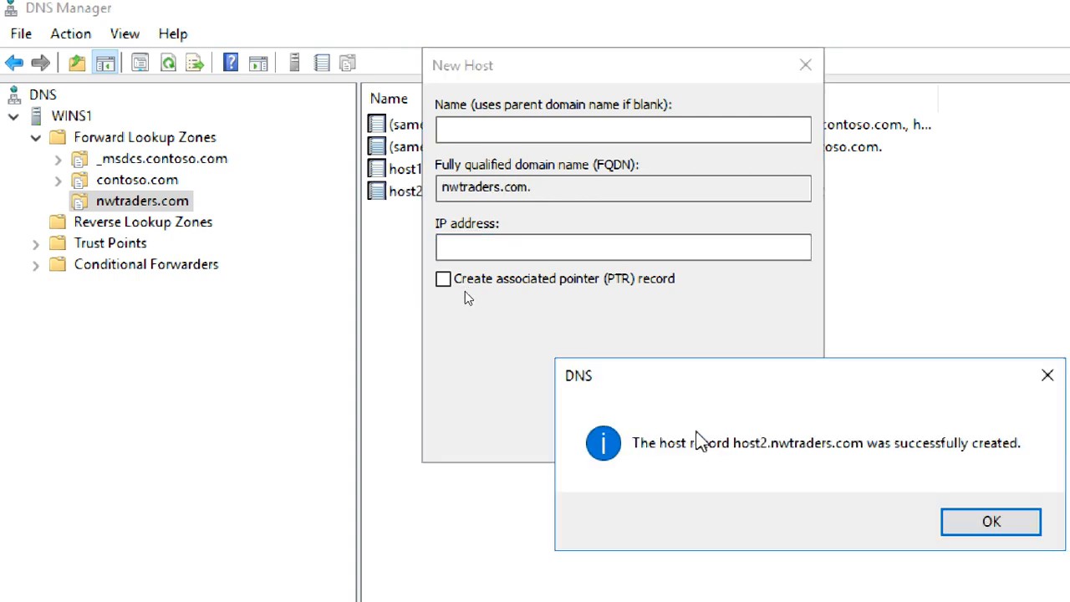
pyautogui.click(945, 517)
pyautogui.click(788, 437)
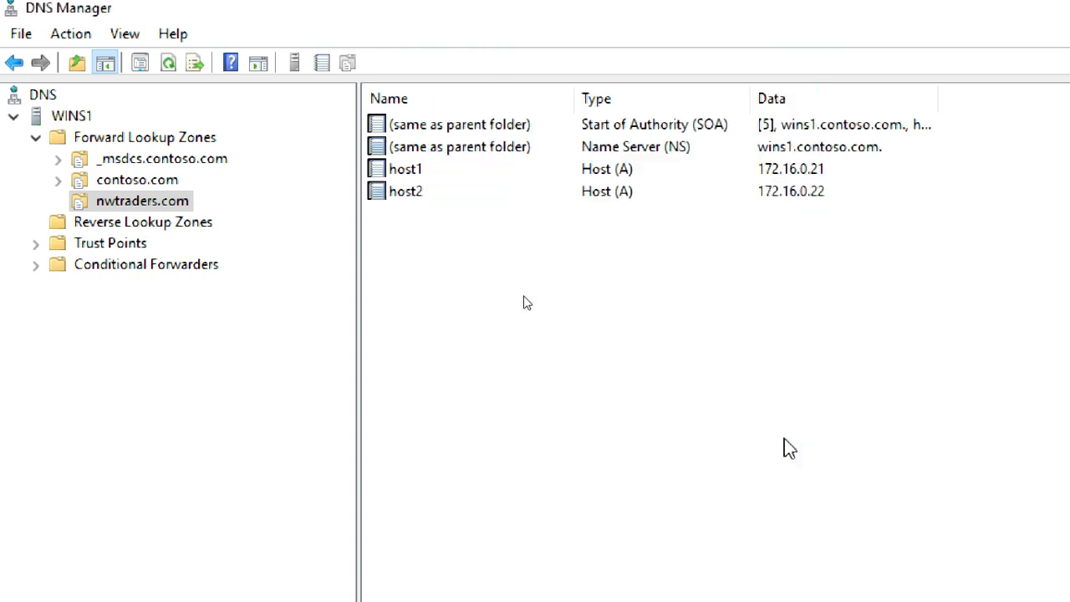
# - Add an IPv6 host record named host3 with address 2000::a to nwtraders.com and compare it with the host1 record
pyautogui.rightClick(546, 247)
pyautogui.click(647, 315)
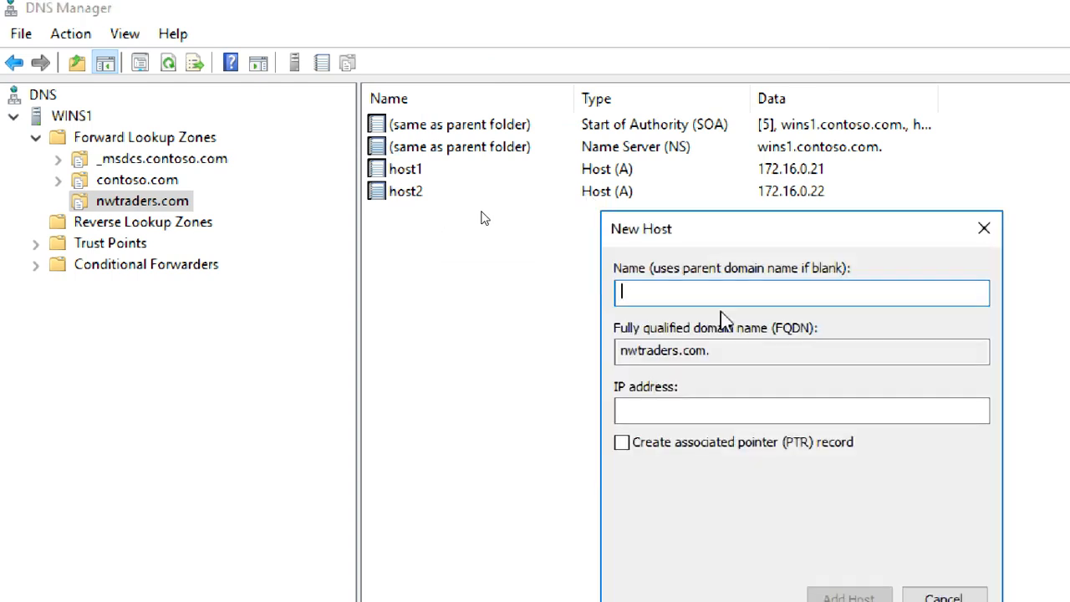
pyautogui.moveTo(736, 237); pyautogui.dragTo(550, 121)
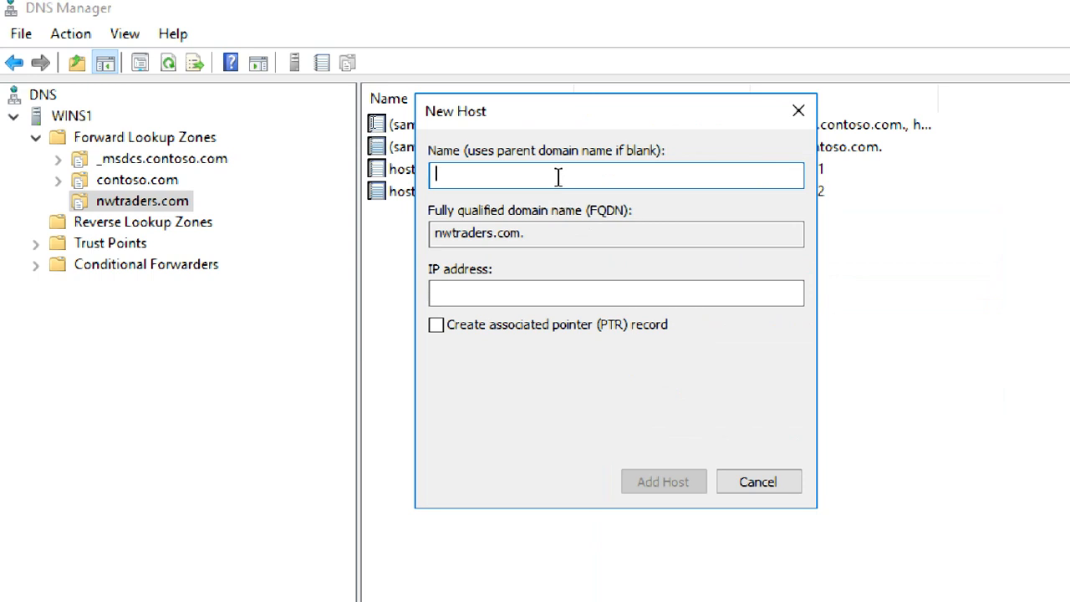
pyautogui.write('host3')
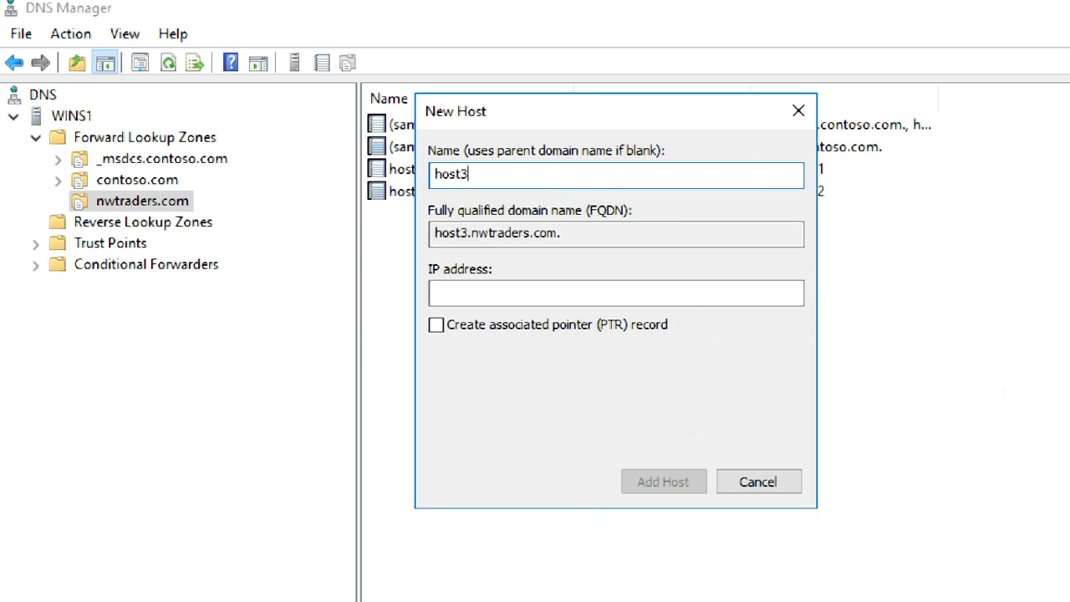
pyautogui.click(548, 293)
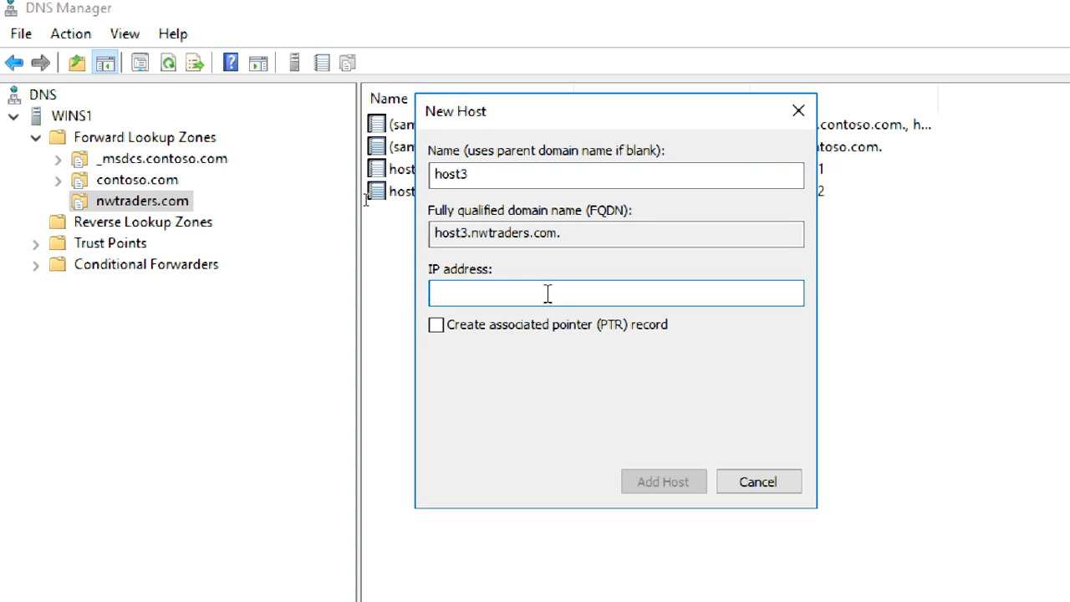
pyautogui.write('2000::a')
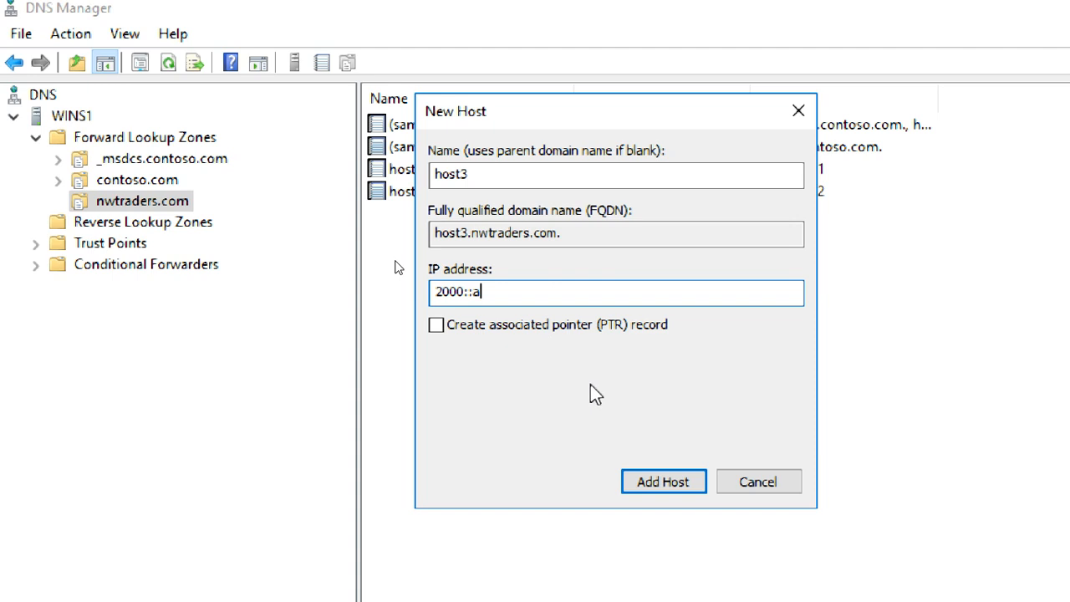
pyautogui.click(667, 482)
pyautogui.click(962, 527)
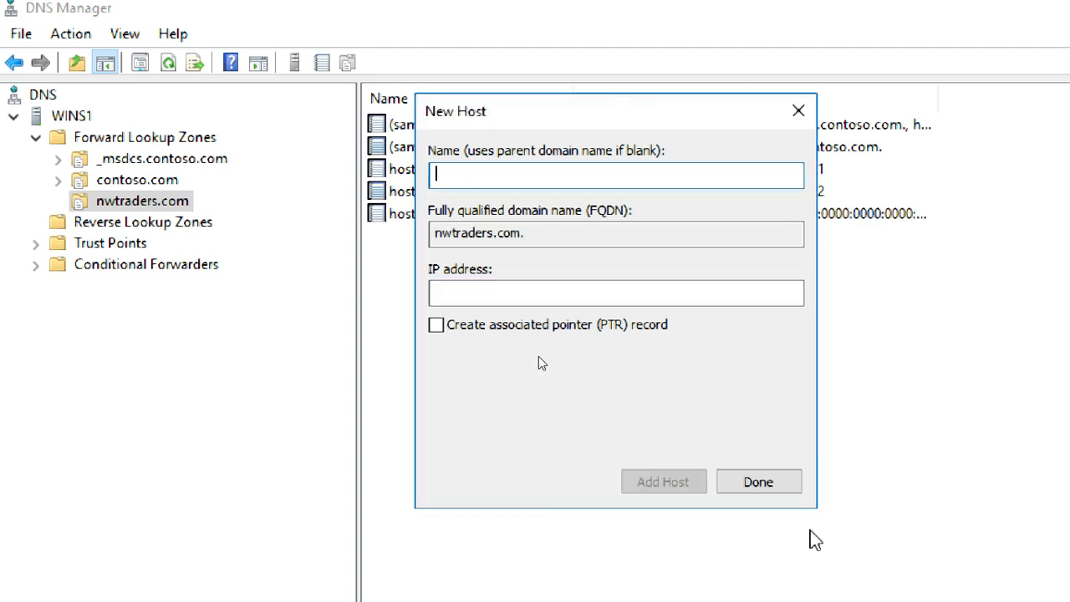
pyautogui.click(749, 482)
pyautogui.click(821, 219)
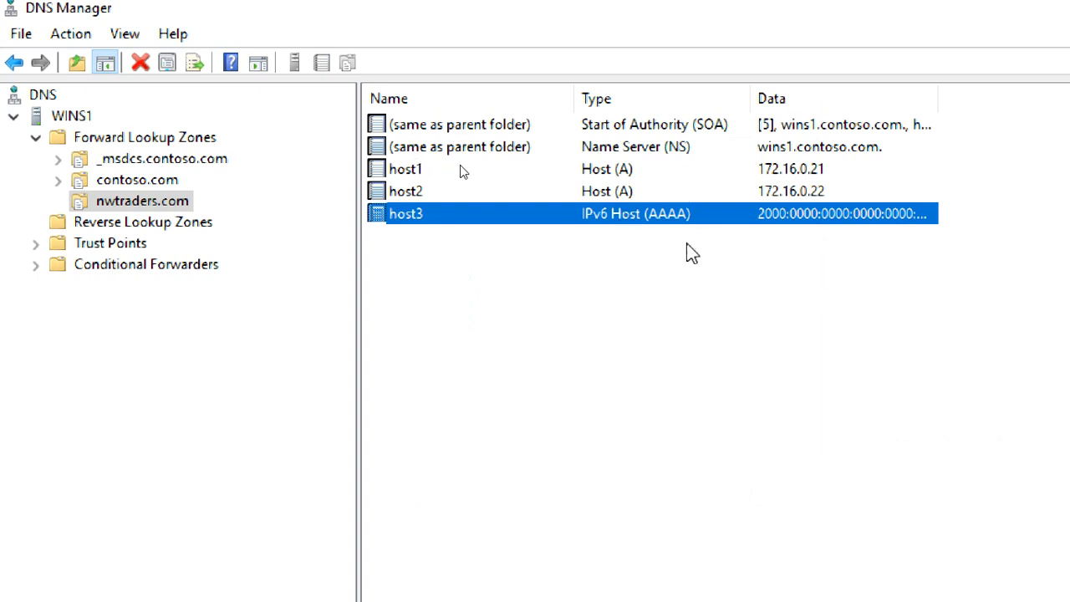
pyautogui.click(636, 171)
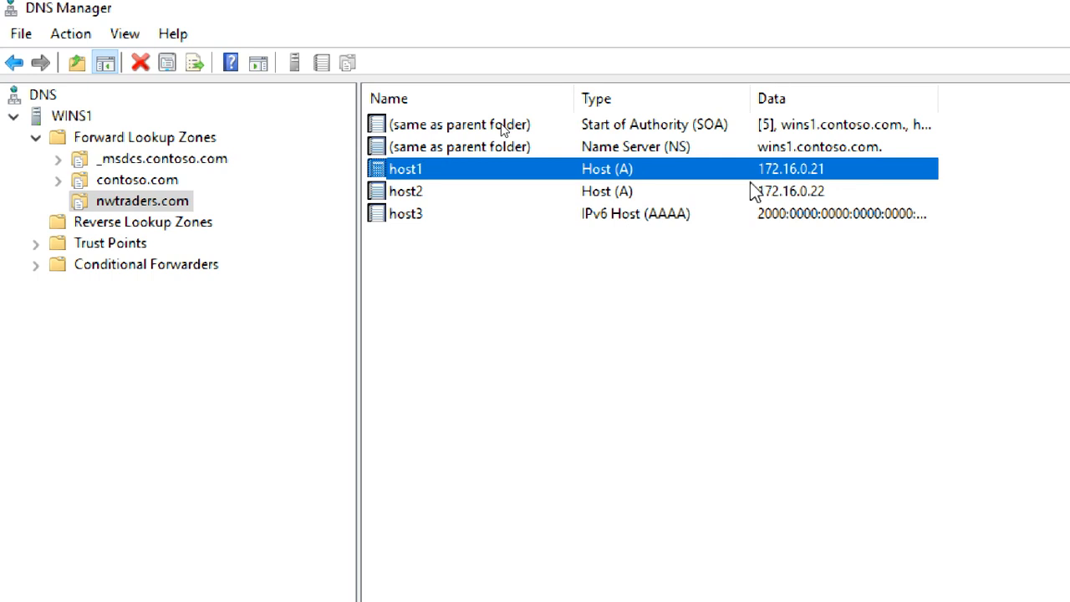
pyautogui.click(509, 290)
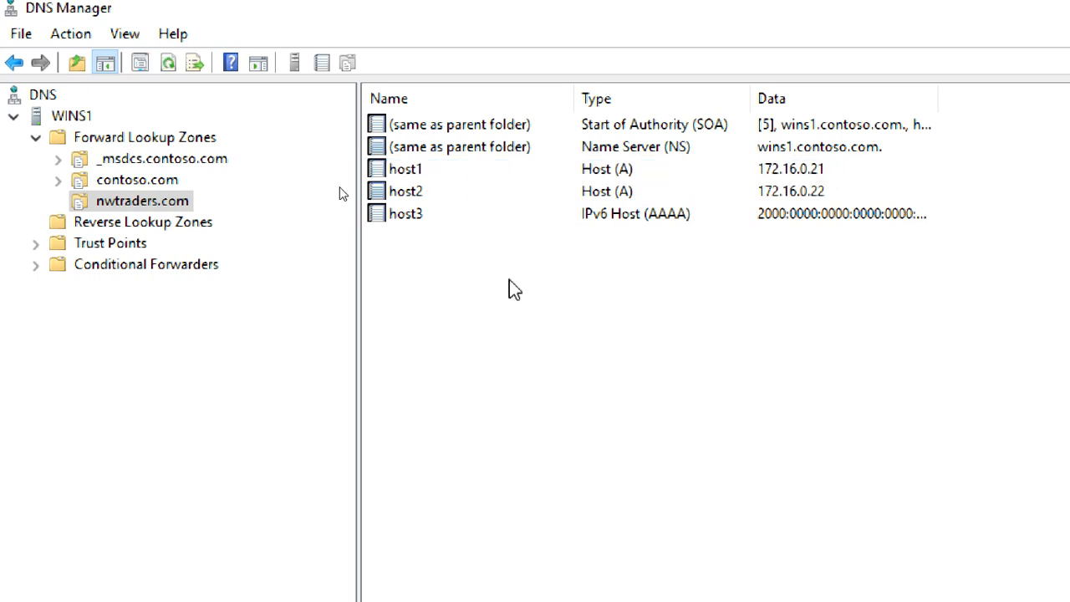
# - Add a host record named webserver1 with IP address 172.16.0.80 to the nwtraders.com zone
pyautogui.rightClick(504, 262)
pyautogui.click(548, 331)
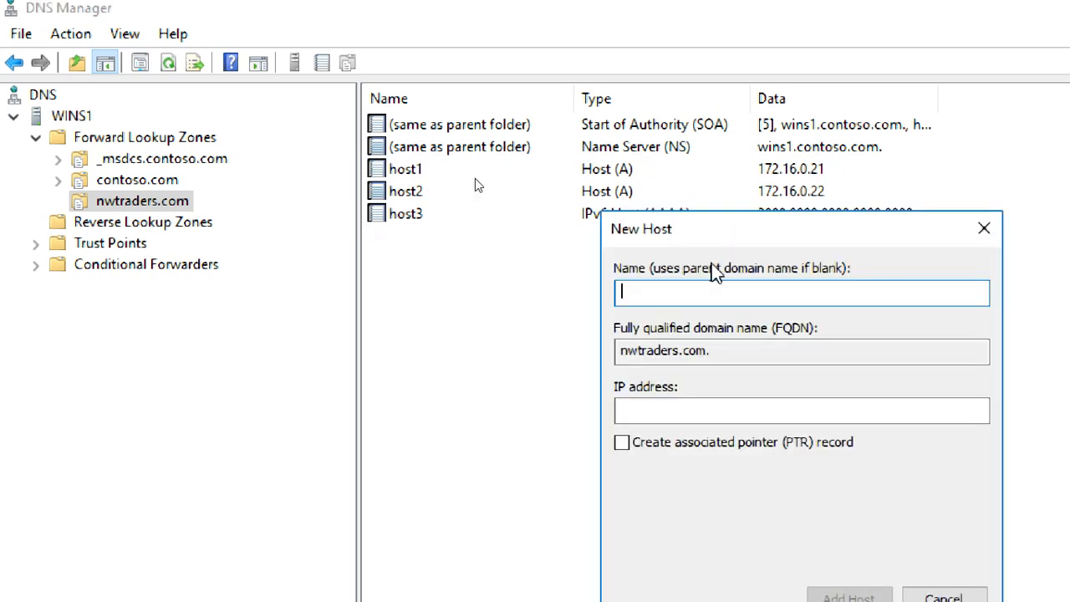
pyautogui.moveTo(711, 227); pyautogui.dragTo(562, 167)
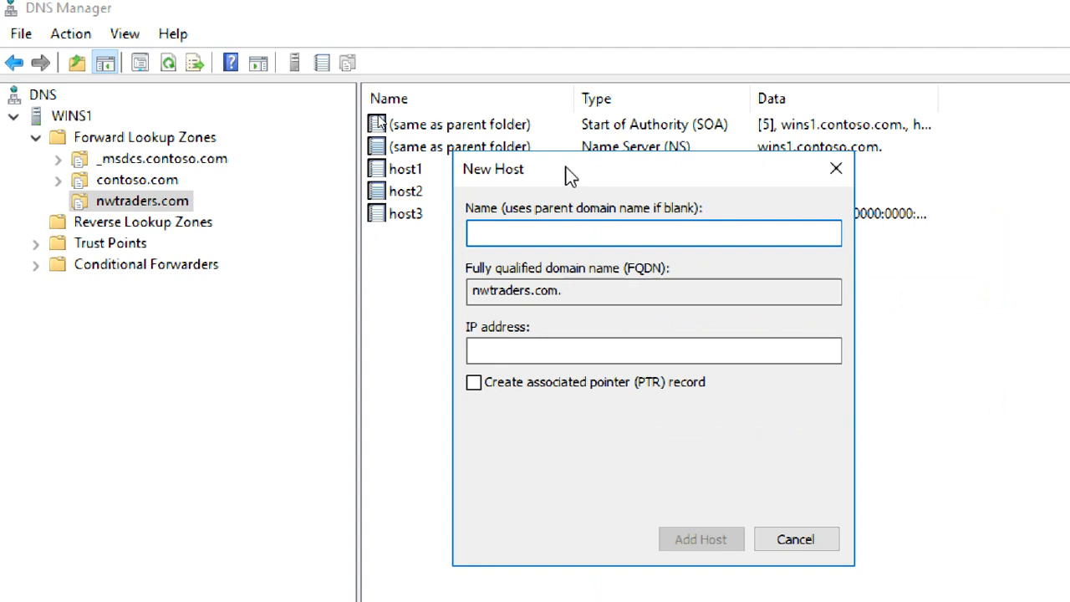
pyautogui.write('web')
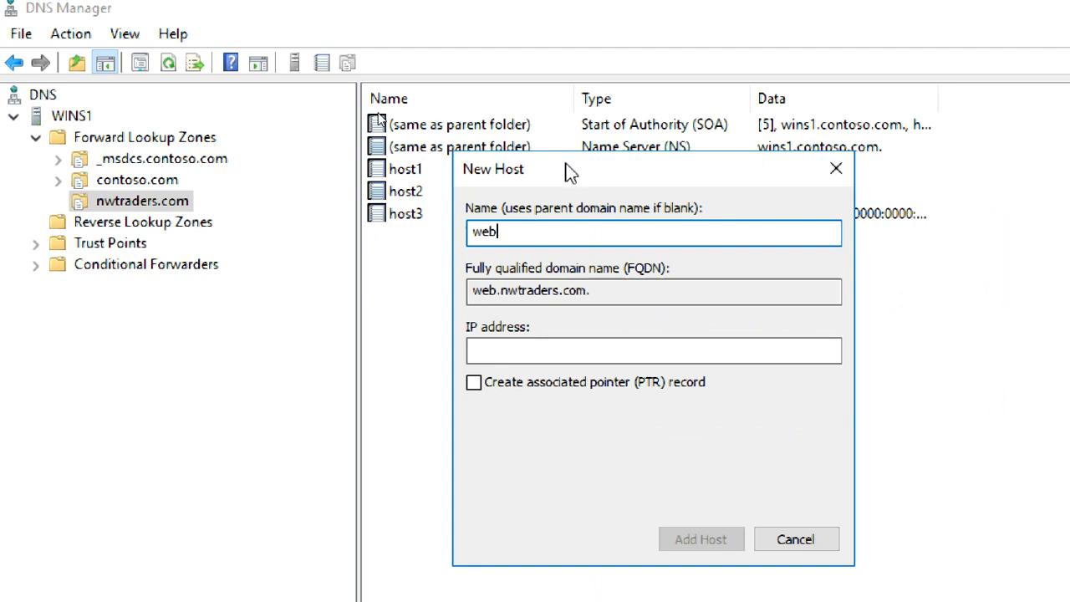
pyautogui.press('BackSpace')
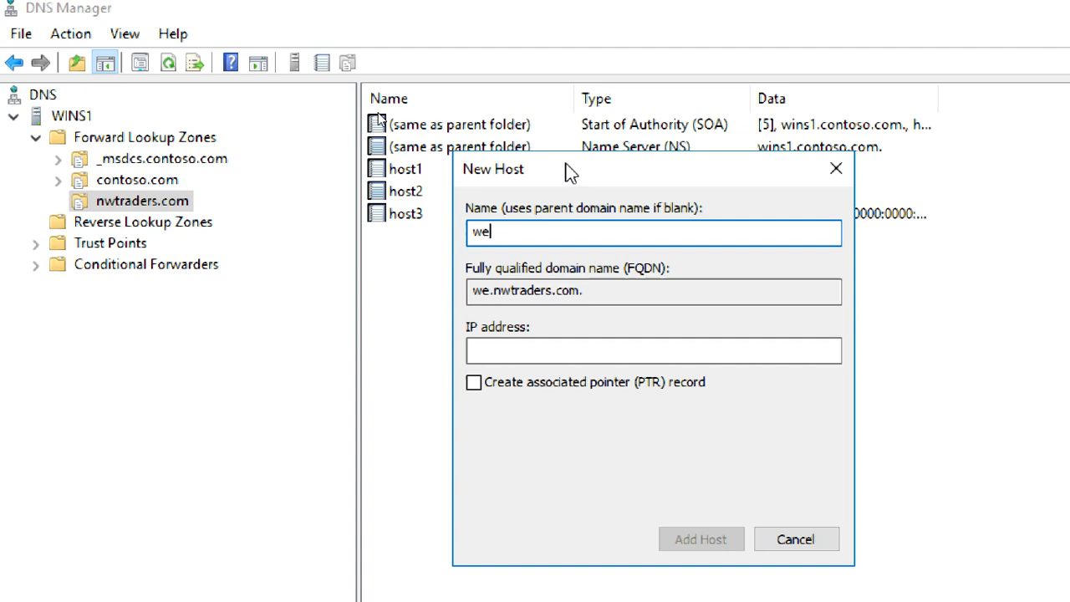
pyautogui.press('BackSpace')
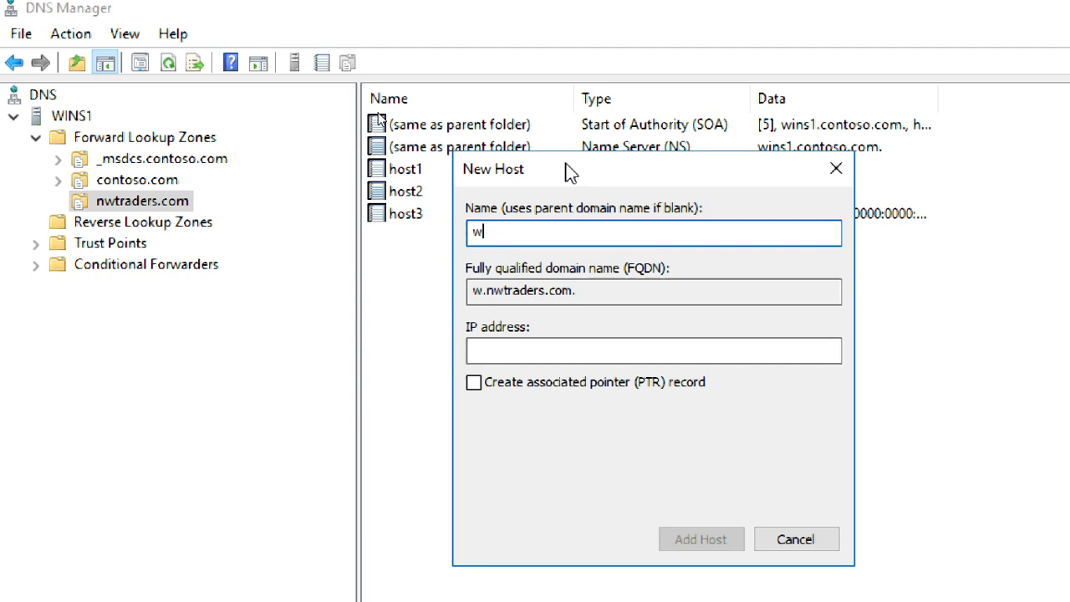
pyautogui.write('eb')
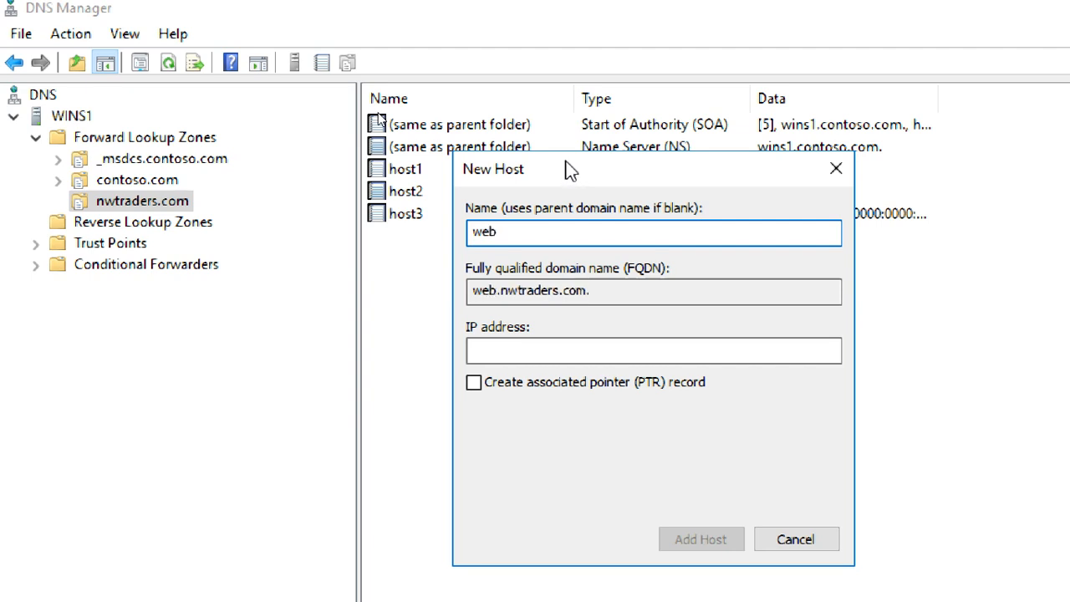
pyautogui.write('server1')
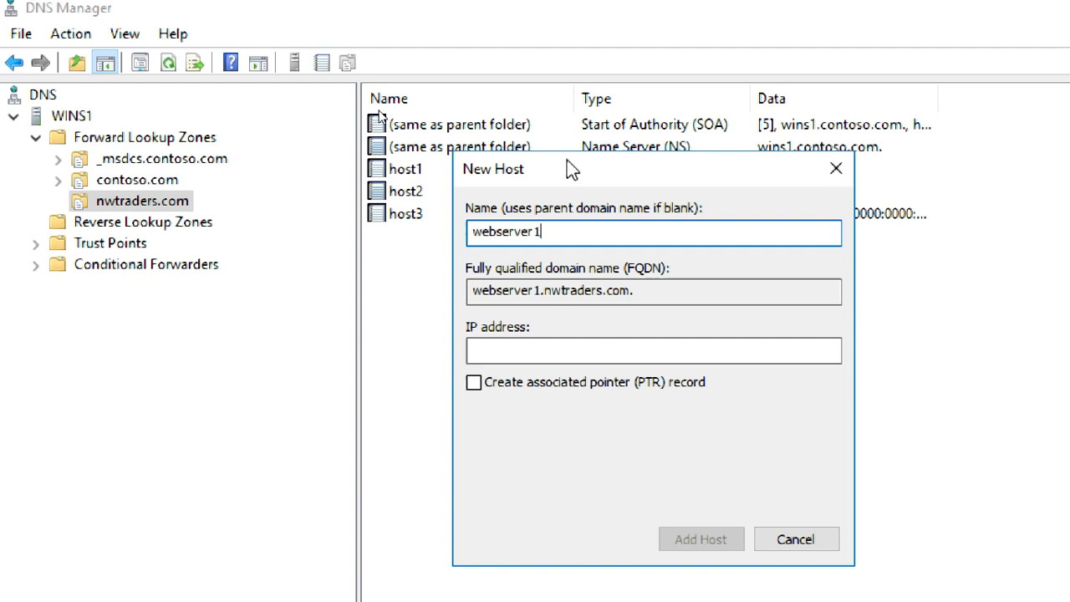
pyautogui.click(578, 353)
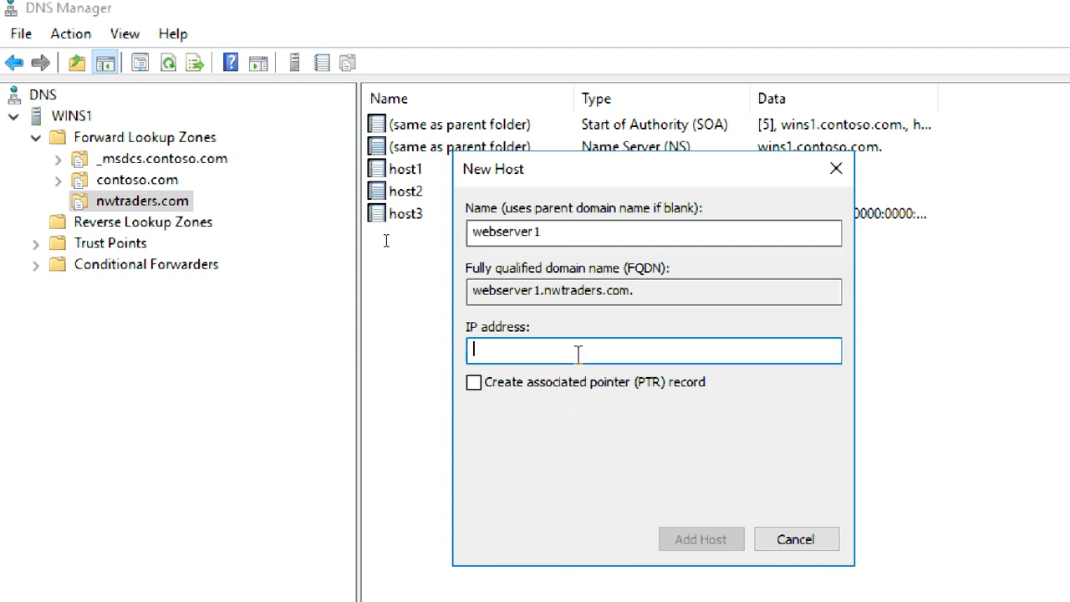
pyautogui.write('172.1')
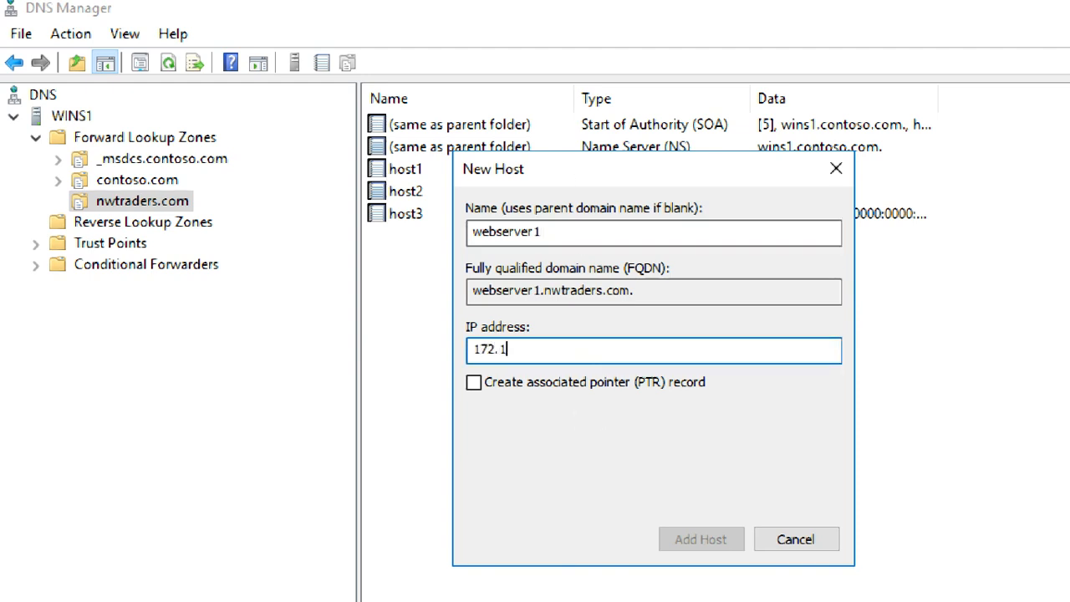
pyautogui.write('6.0.80')
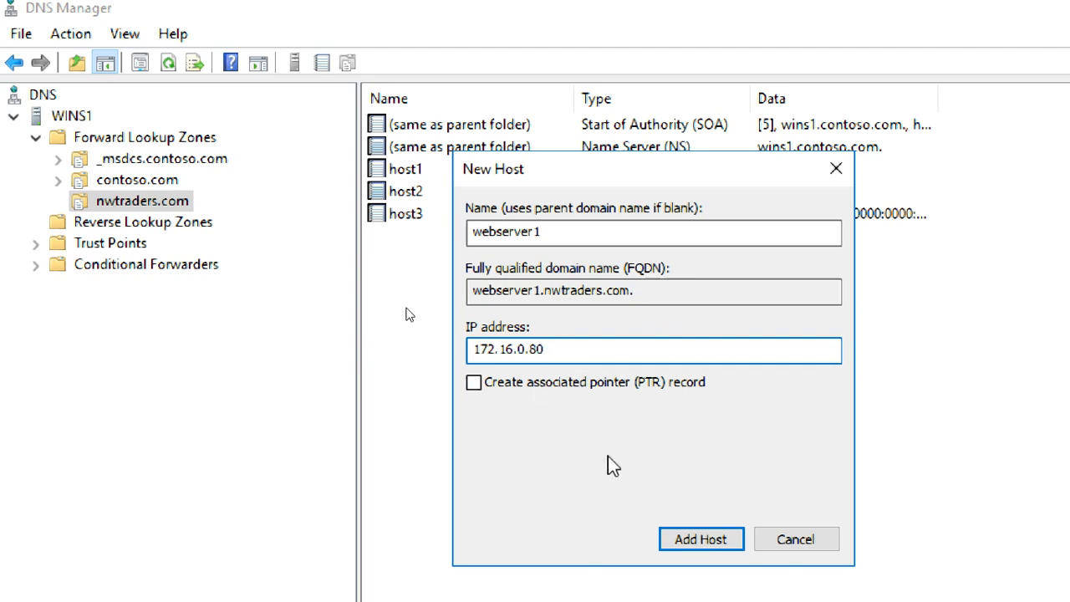
pyautogui.click(696, 539)
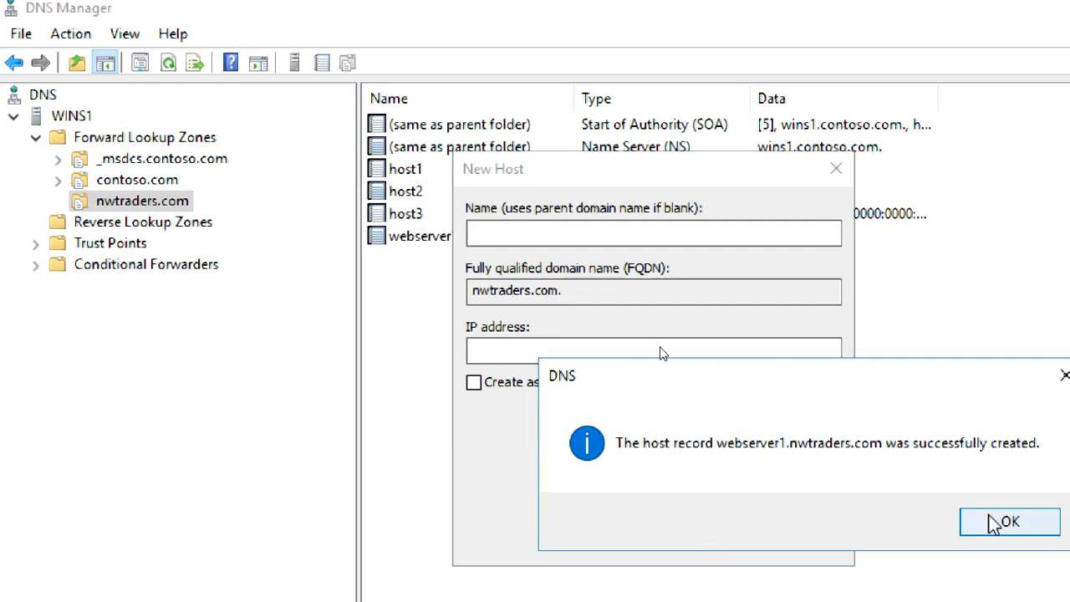
pyautogui.click(995, 520)
pyautogui.click(794, 542)
pyautogui.click(406, 235)
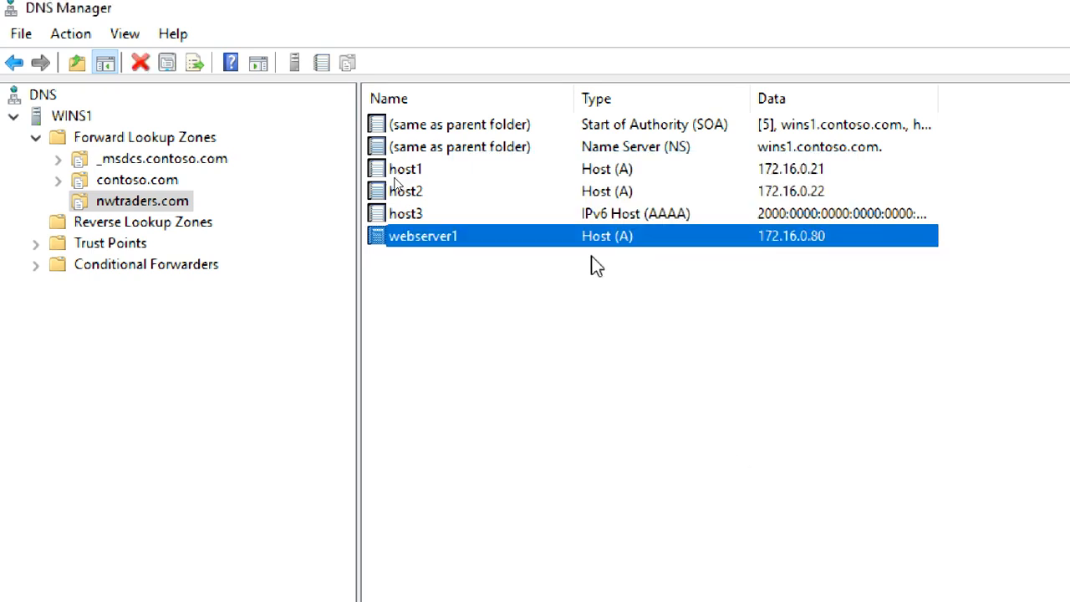
pyautogui.click(555, 358)
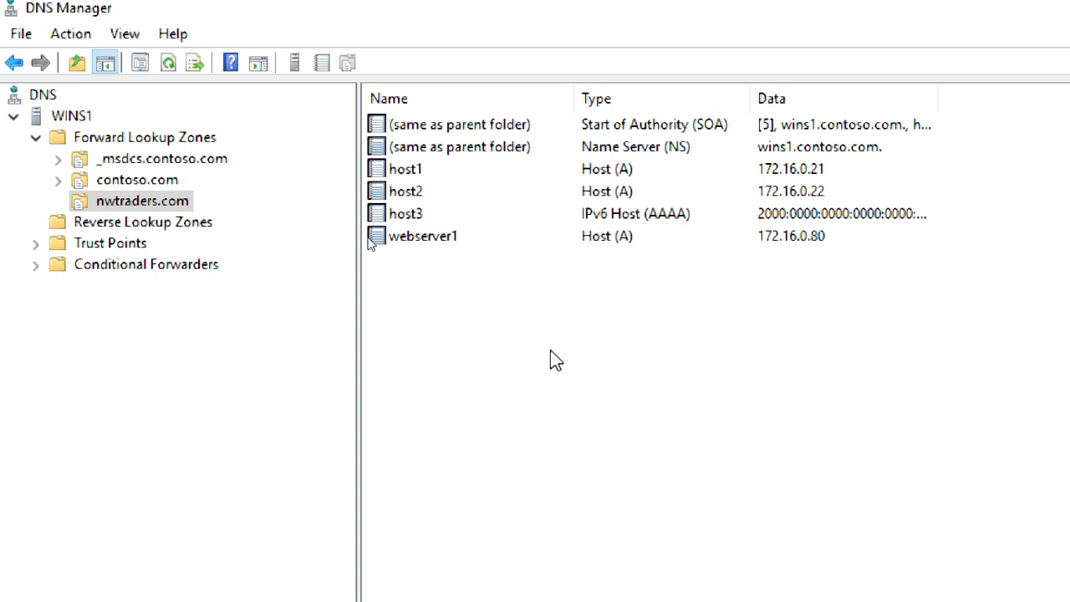
# - Start a new alias (CNAME) record named www in nwtraders.com and examine its fully qualified domain name
pyautogui.rightClick(550, 349)
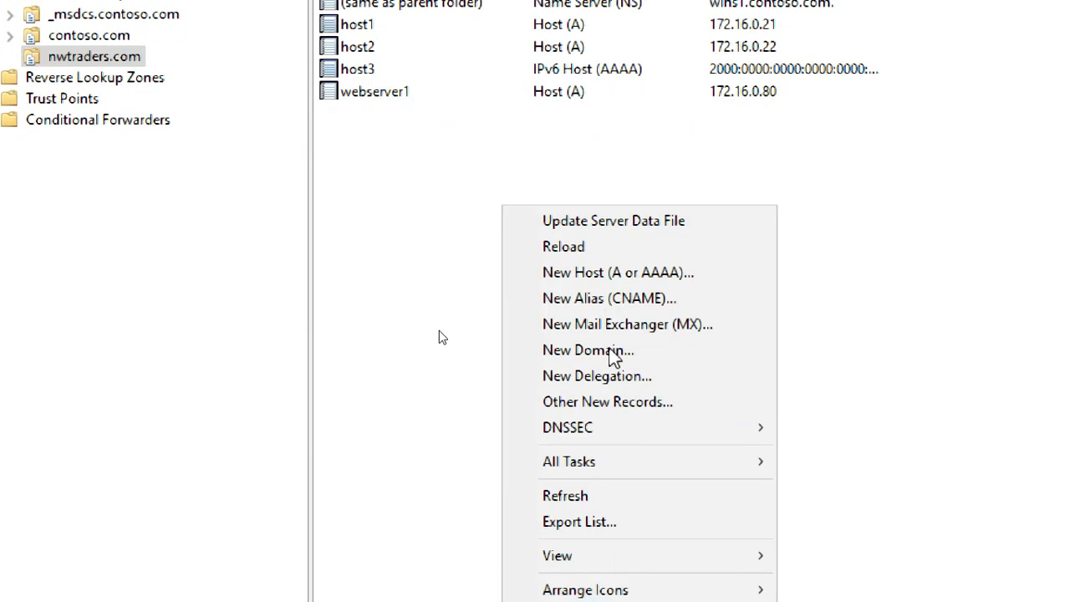
pyautogui.click(608, 300)
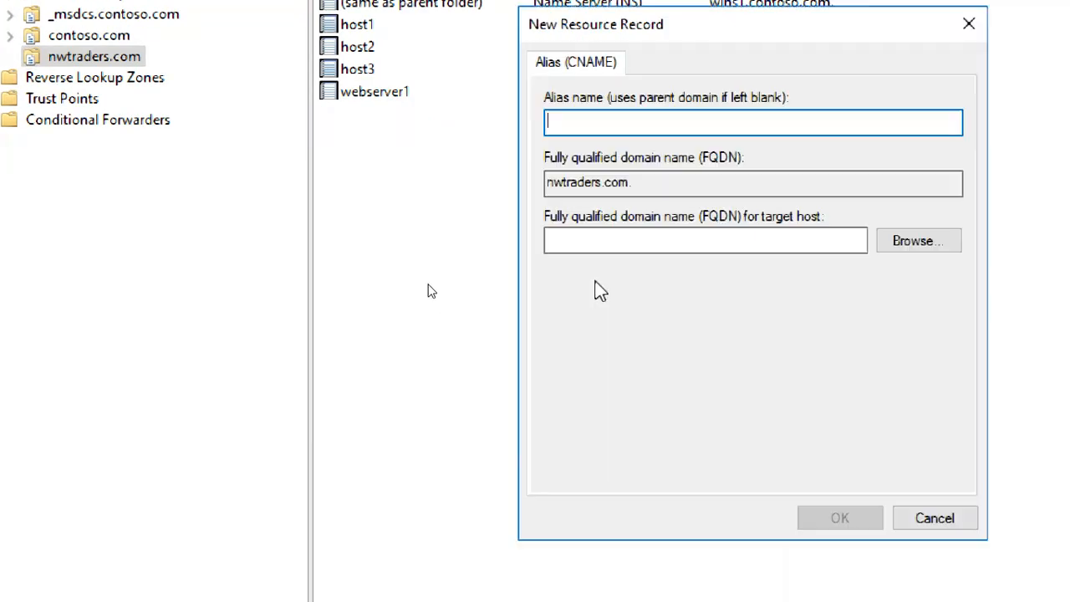
pyautogui.write('ww')
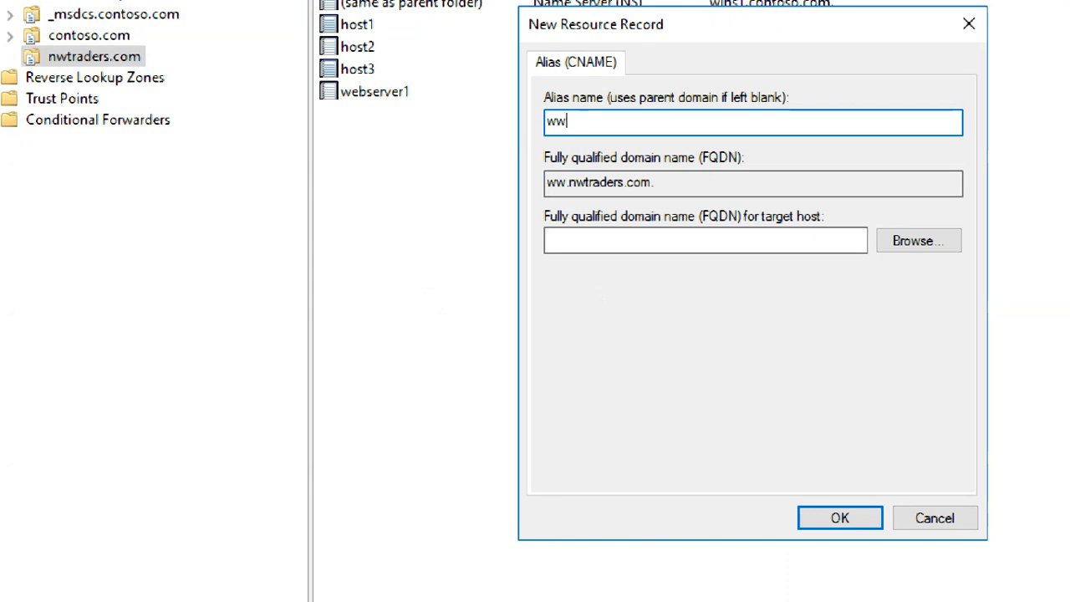
pyautogui.write('w')
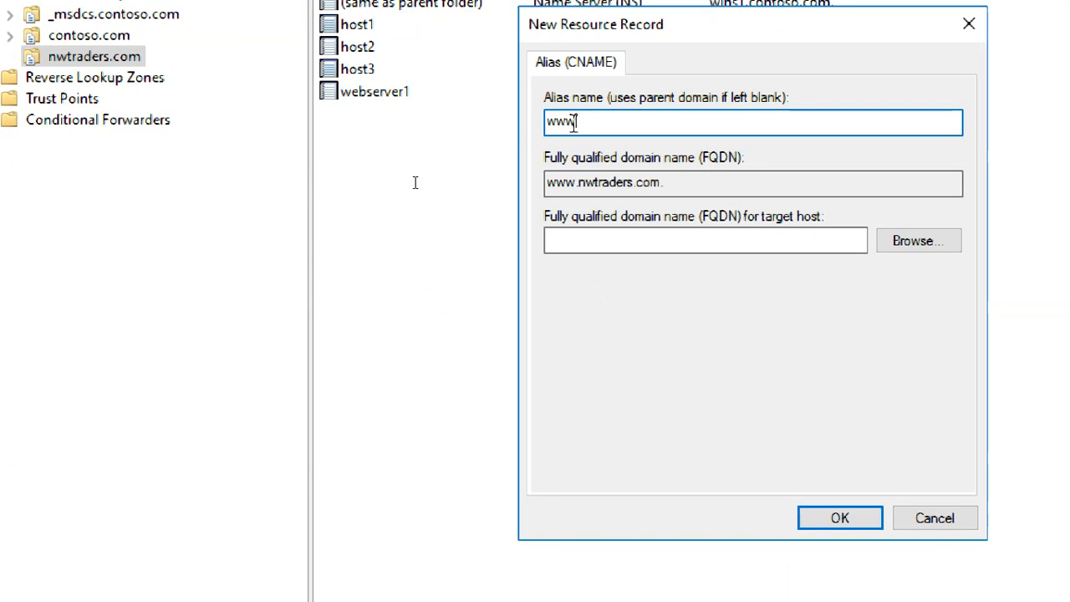
pyautogui.moveTo(669, 182); pyautogui.dragTo(537, 182)
pyautogui.click(676, 182)
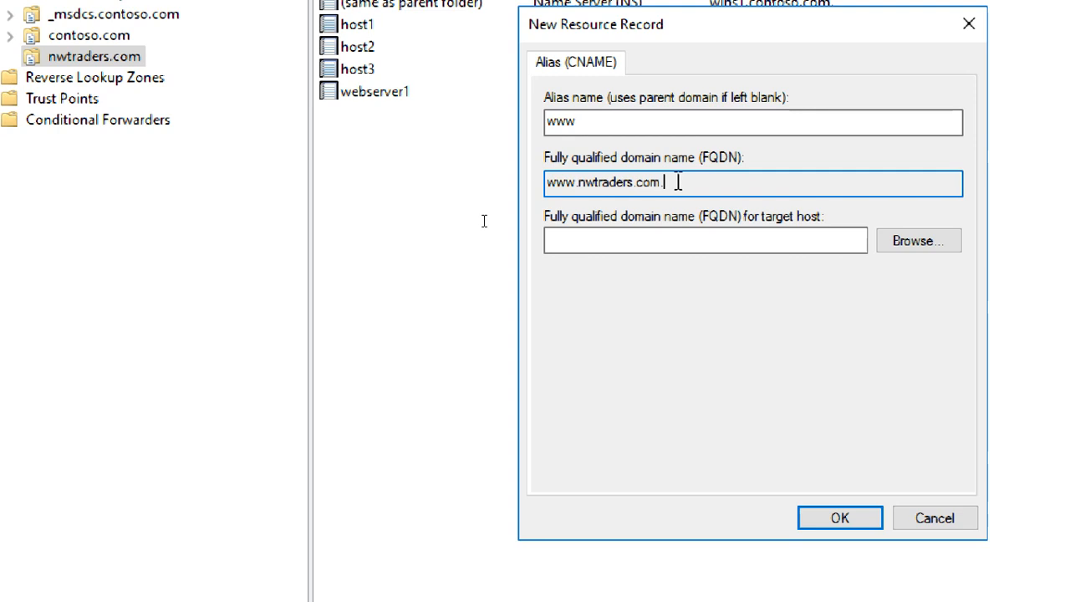
pyautogui.moveTo(679, 182); pyautogui.dragTo(650, 180)
pyautogui.click(693, 181)
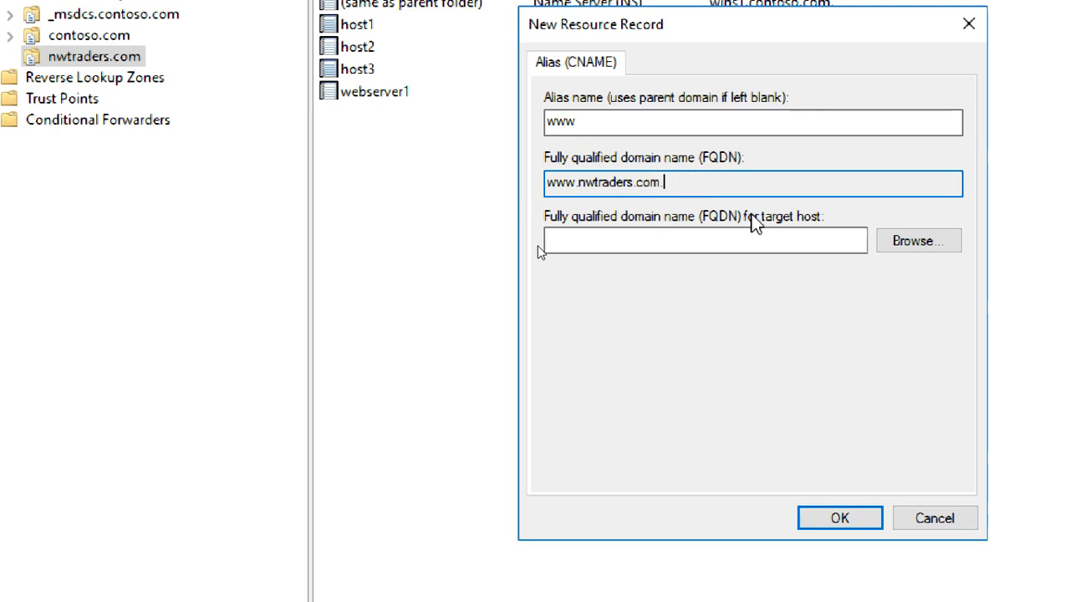
# - Choose webserver1 from WINS1's nwtraders.com forward lookup zone as the alias's target host and create the record
pyautogui.click(891, 255)
pyautogui.doubleClick(607, 214)
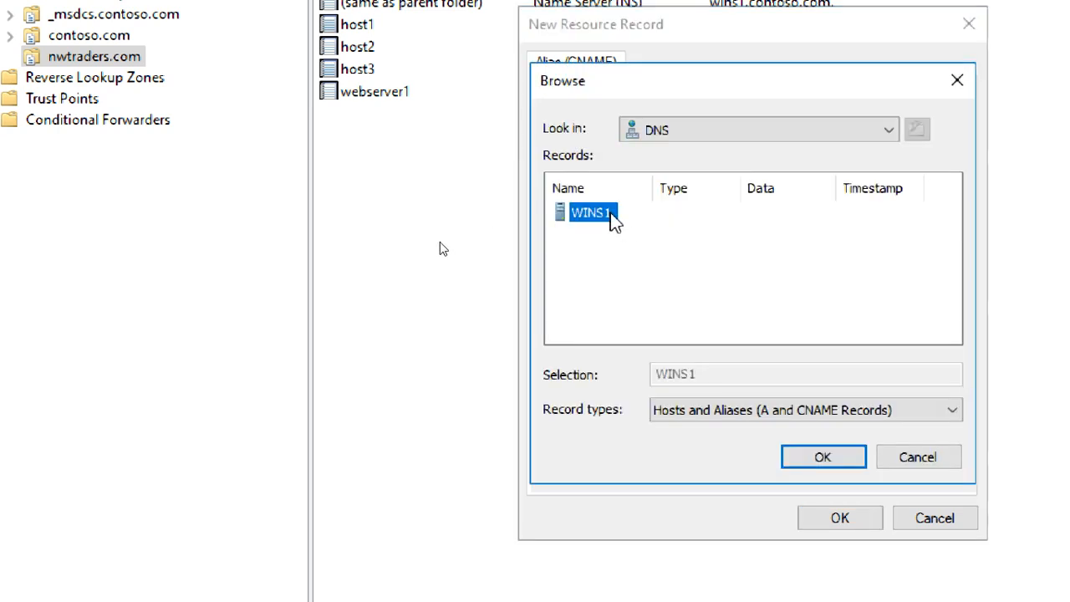
pyautogui.doubleClick(621, 215)
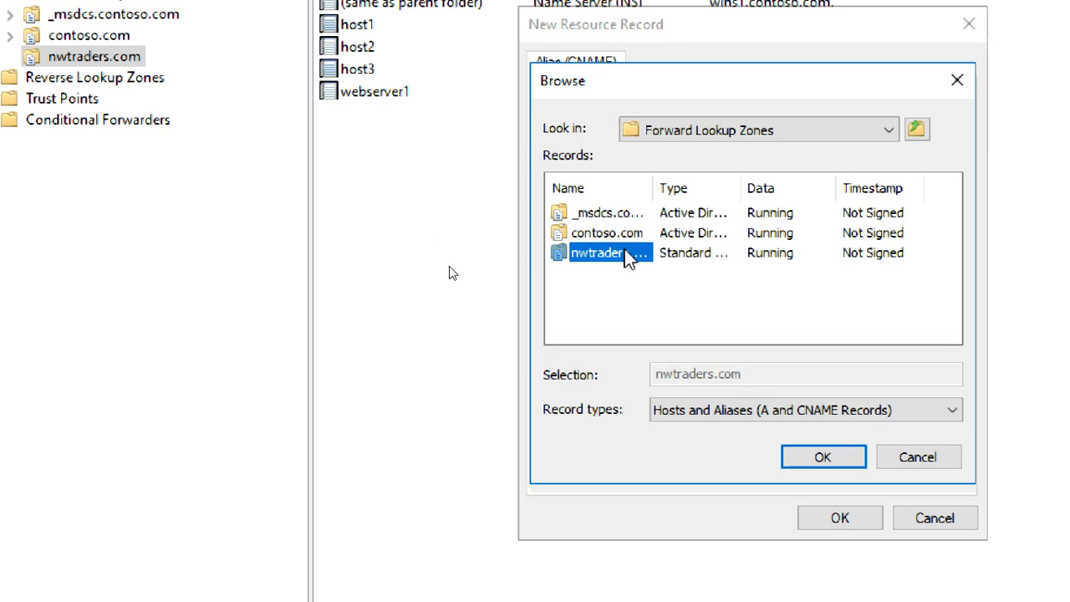
pyautogui.doubleClick(619, 253)
pyautogui.click(623, 253)
pyautogui.click(808, 465)
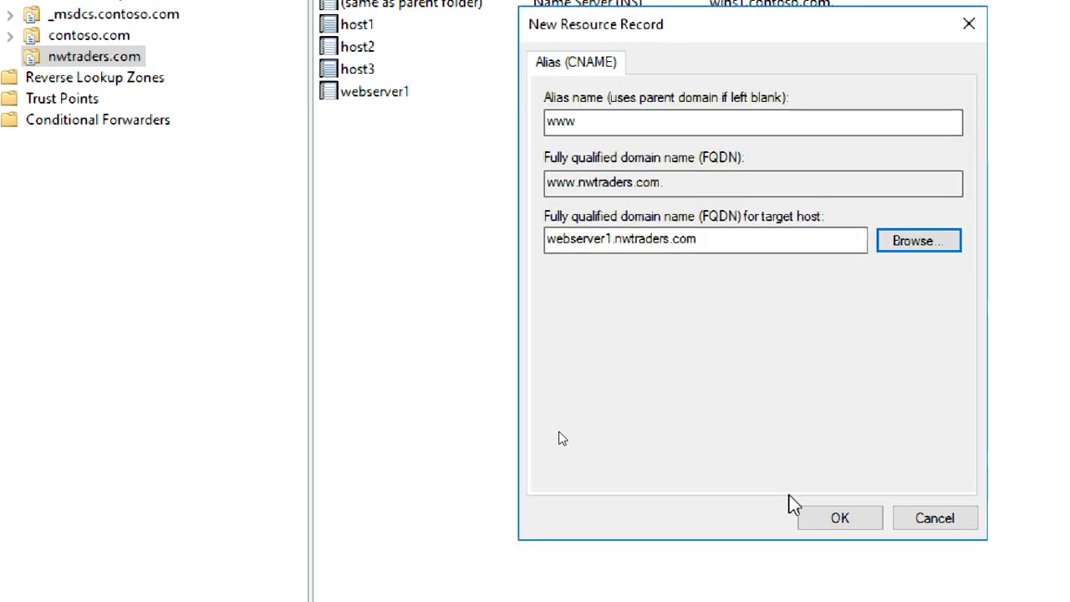
pyautogui.click(814, 519)
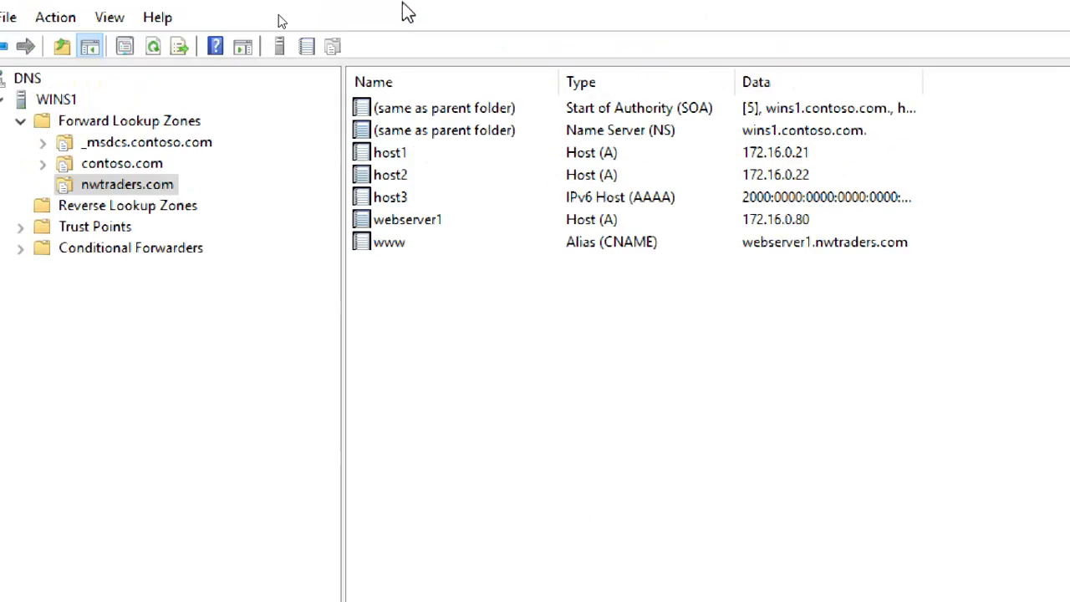
# - Compare the www alias record with the webserver1 host record it points to
pyautogui.click(362, 117)
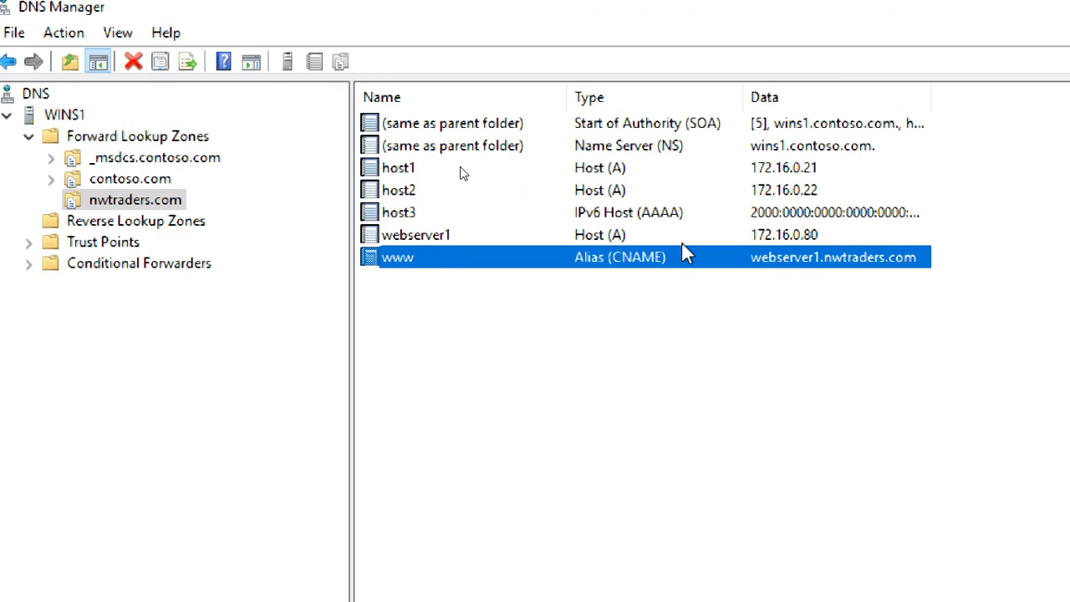
pyautogui.click(803, 240)
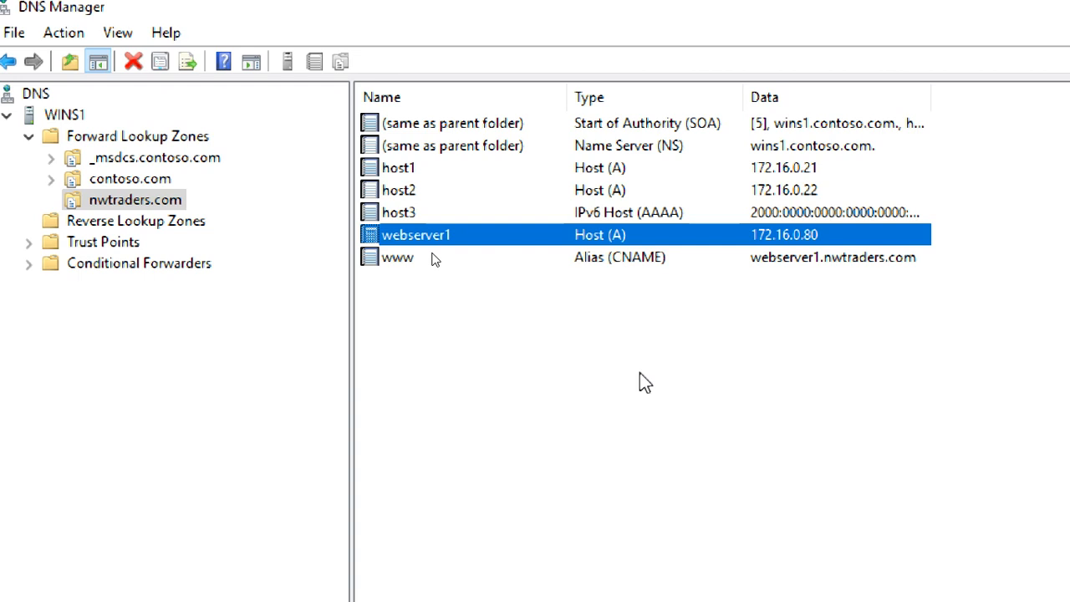
pyautogui.click(640, 355)
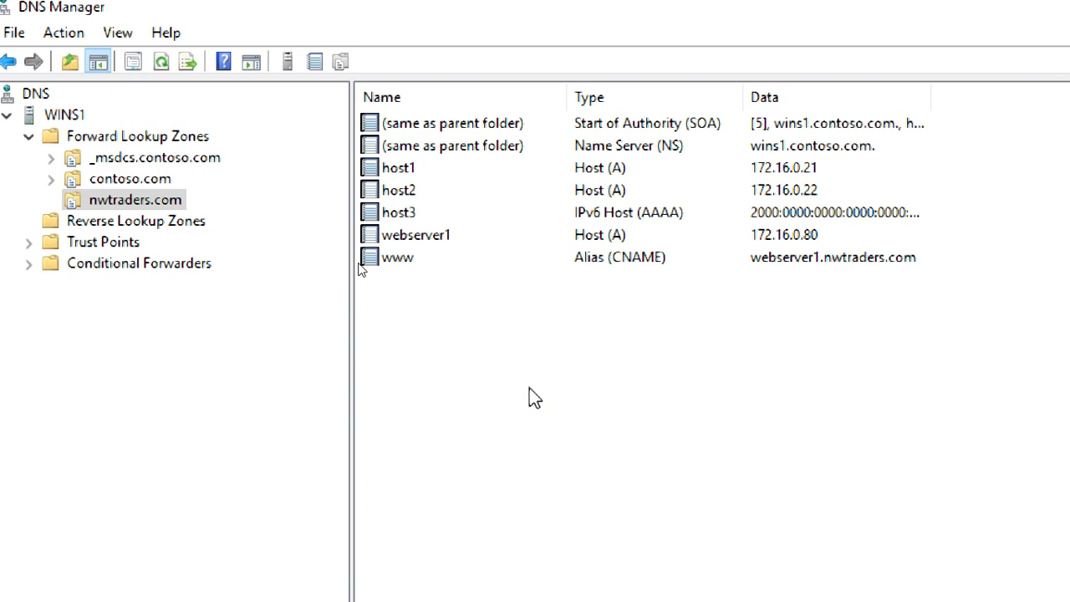
pyautogui.rightClick(530, 387)
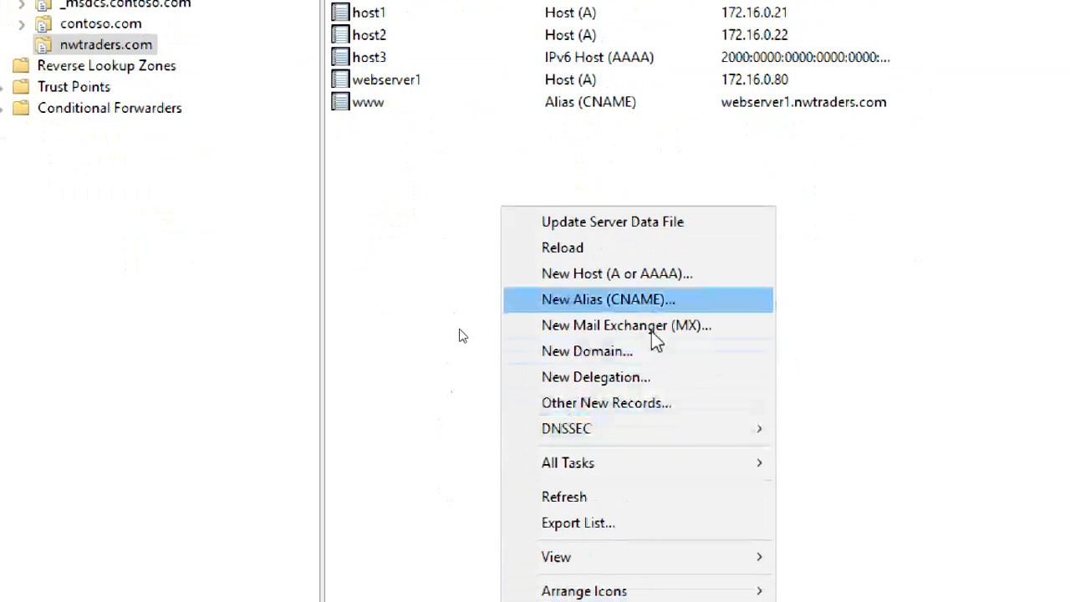
pyautogui.click(654, 328)
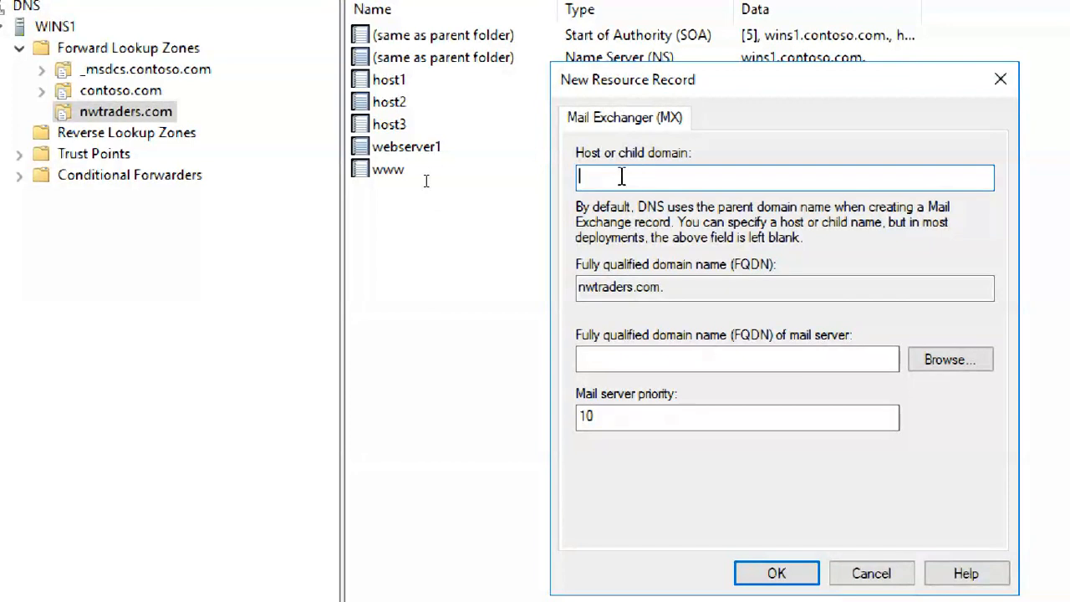
pyautogui.click(870, 574)
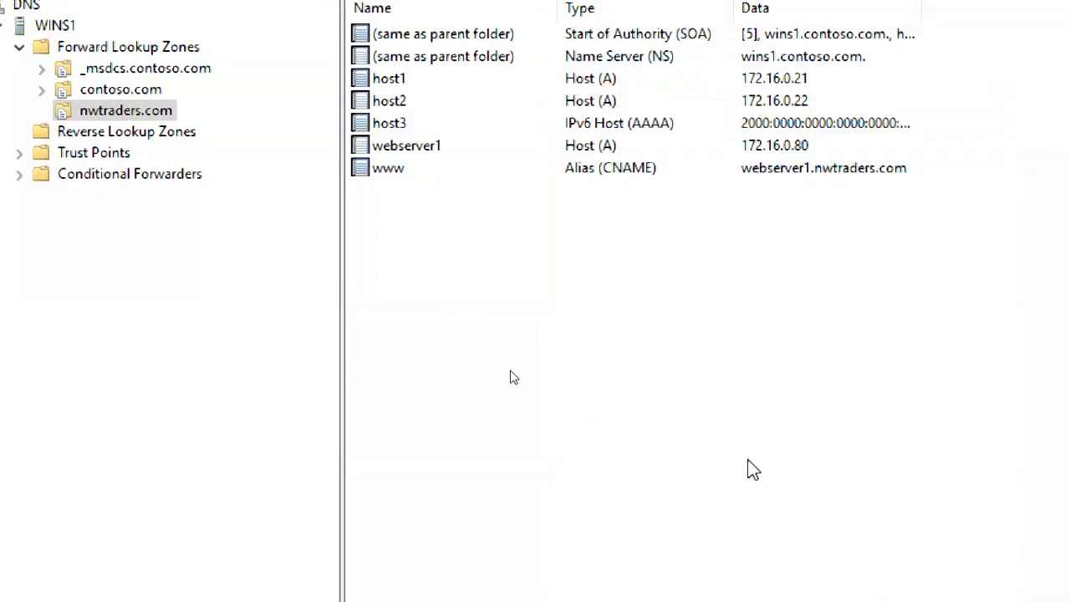
# - Add a host record named mailserver1 with IP address 172.16.0.25 to the nwtraders.com zone
pyautogui.rightClick(483, 232)
pyautogui.click(616, 298)
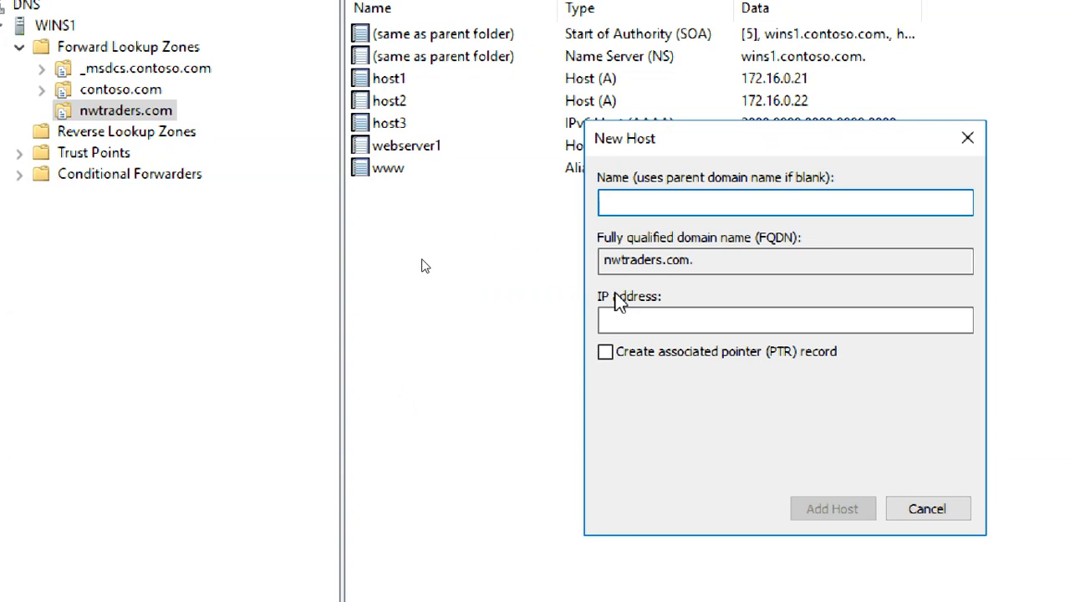
pyautogui.write('m')
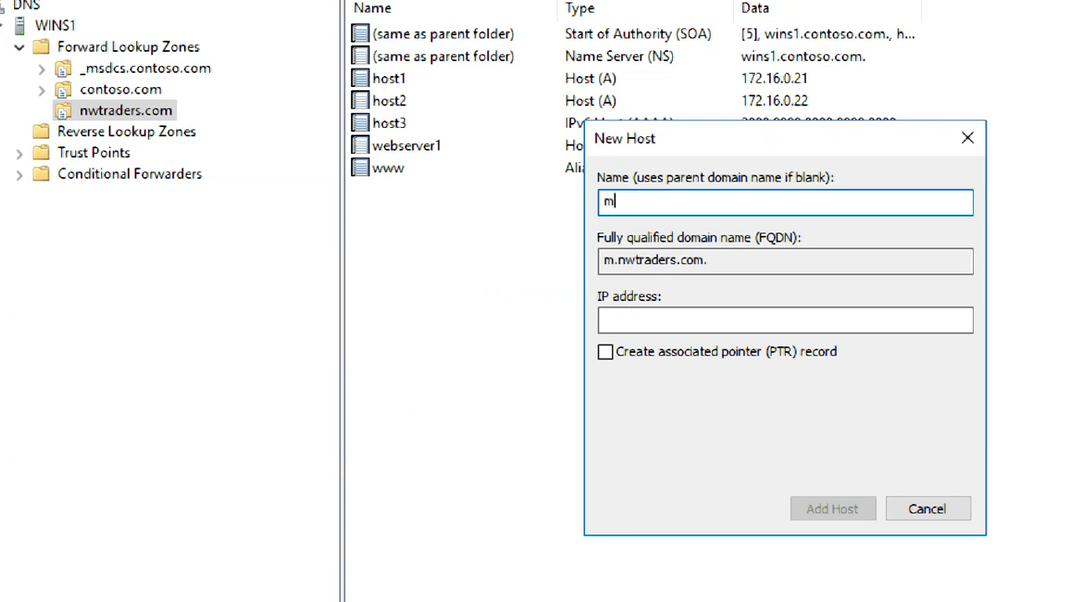
pyautogui.write('ailserver1')
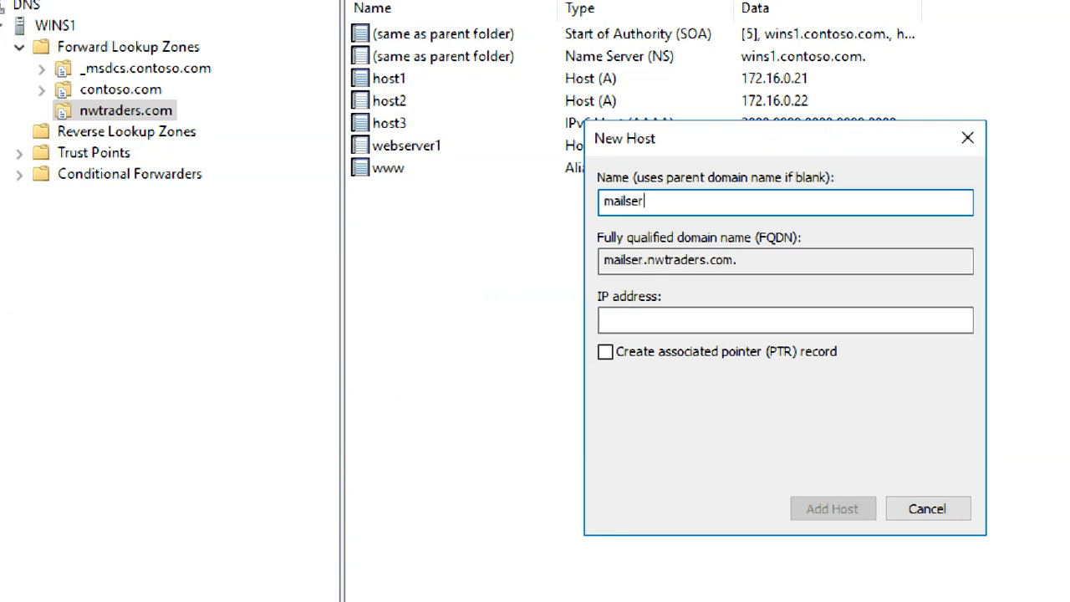
pyautogui.click(637, 326)
pyautogui.write('17')
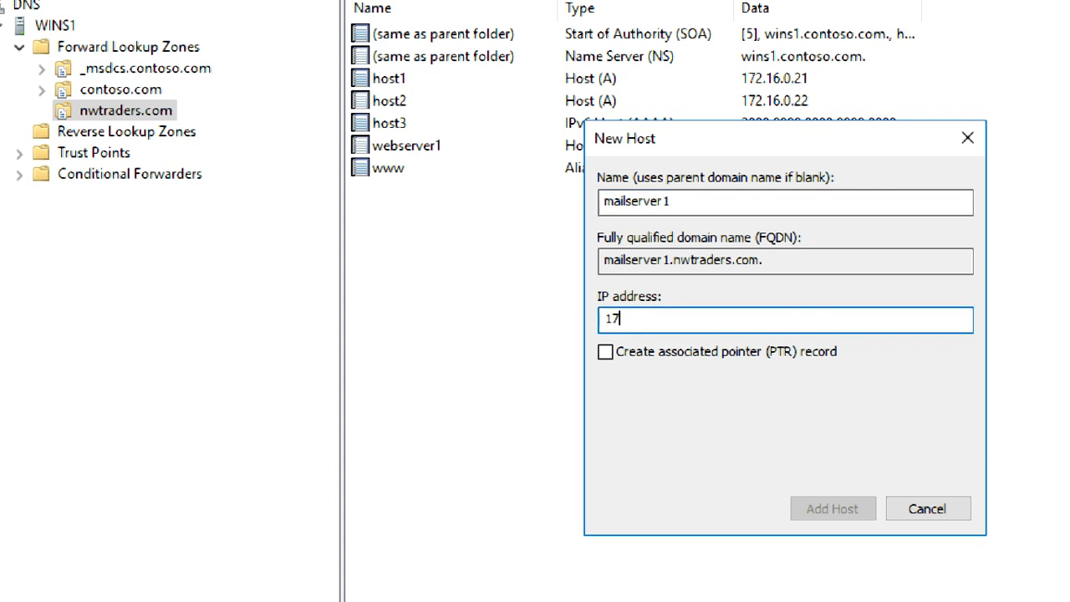
pyautogui.write('2.16.0.25')
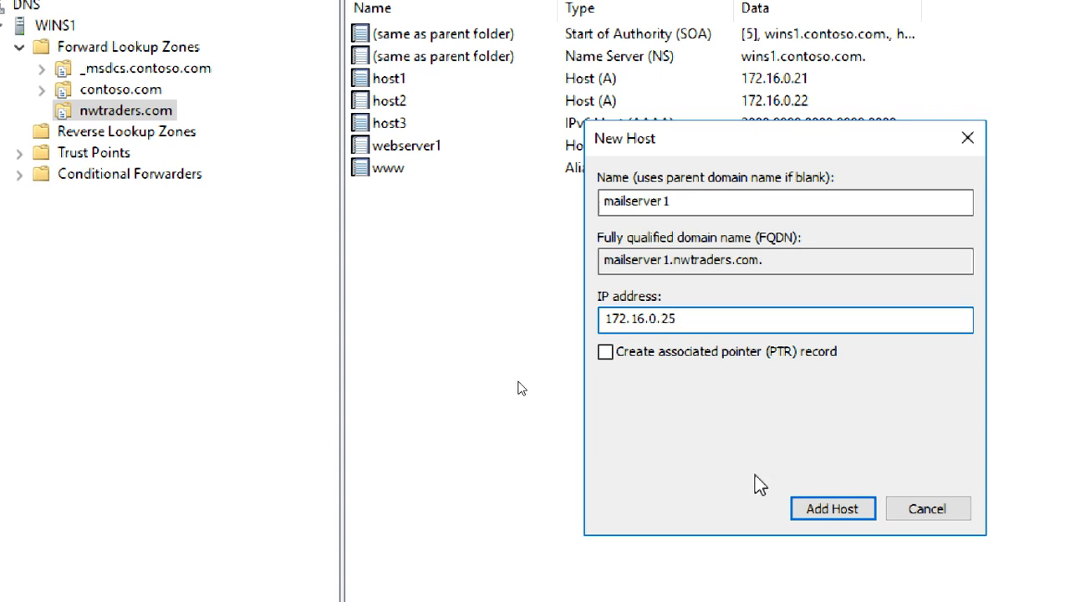
pyautogui.click(809, 505)
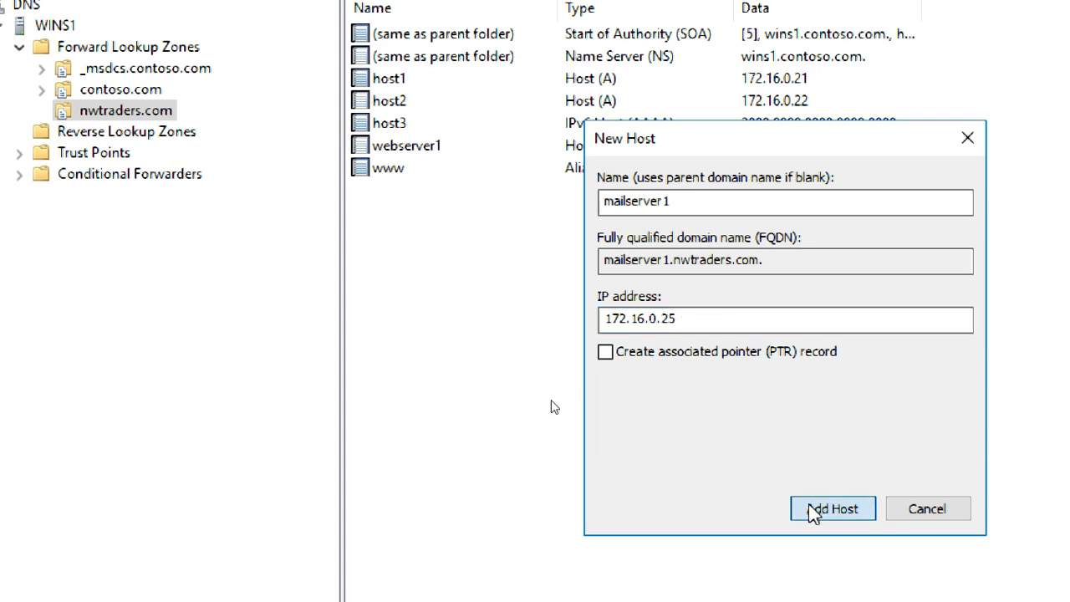
pyautogui.click(955, 438)
pyautogui.click(947, 508)
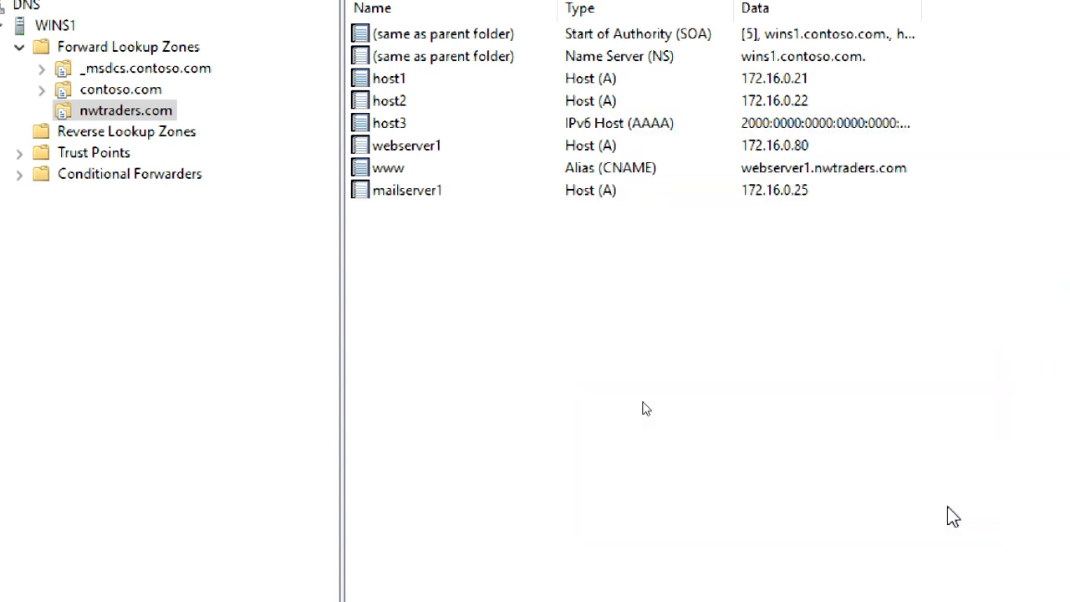
# - Add a mail exchanger (MX) record for mail in nwtraders.com, pointing to mailserver1.nwtraders.com with priority 10, and review it in the zone
pyautogui.rightClick(434, 225)
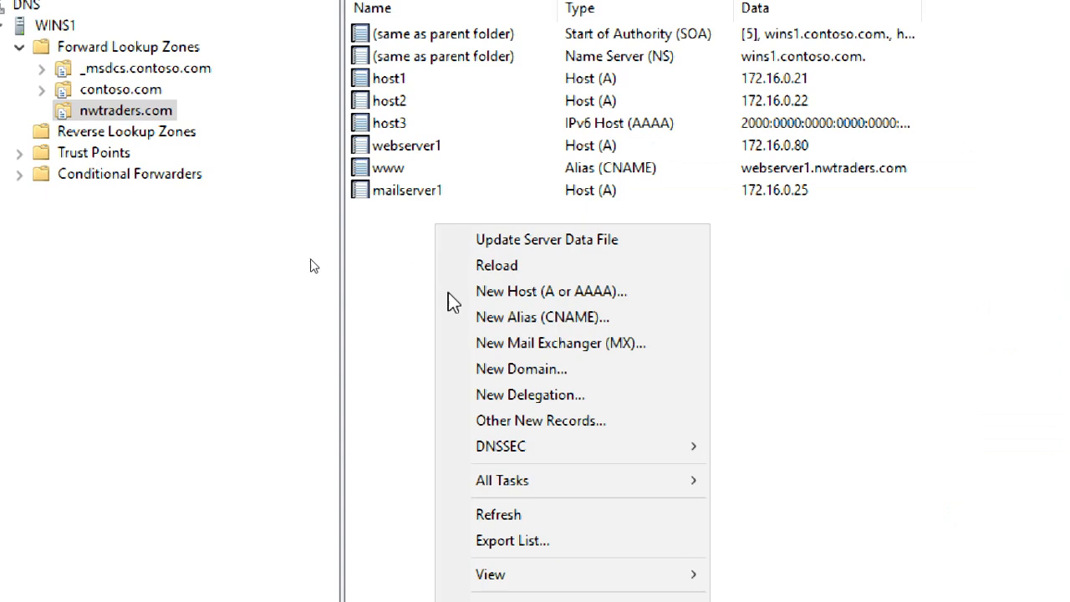
pyautogui.click(489, 345)
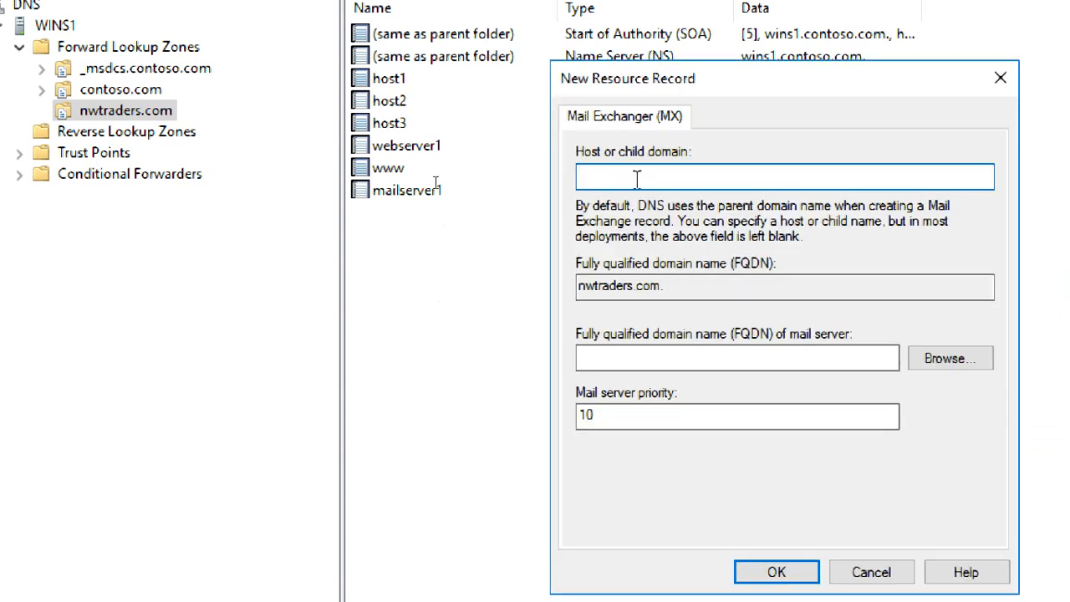
pyautogui.write('mail')
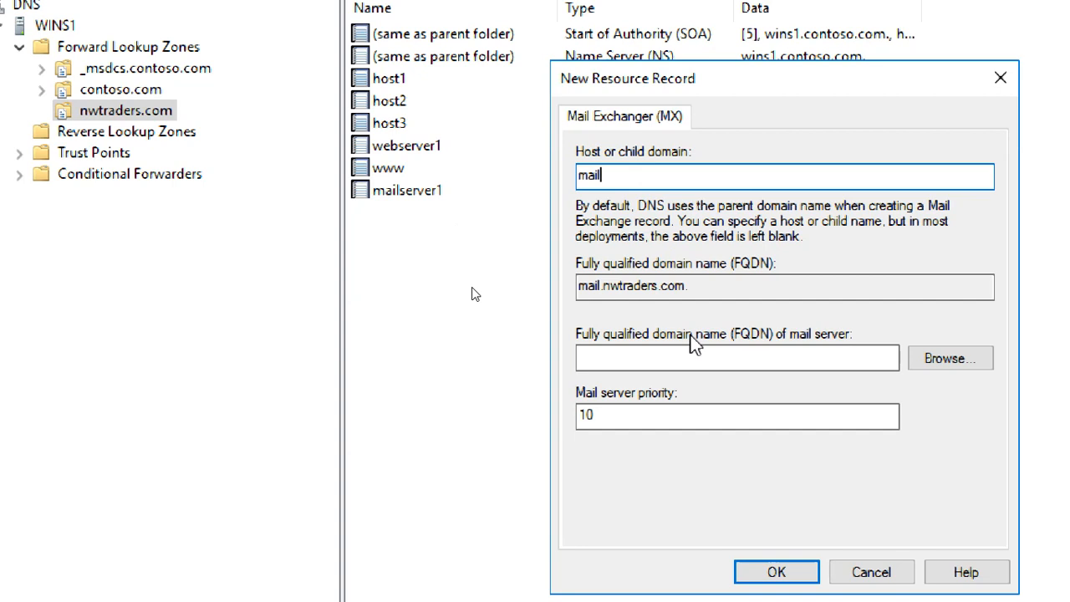
pyautogui.click(943, 358)
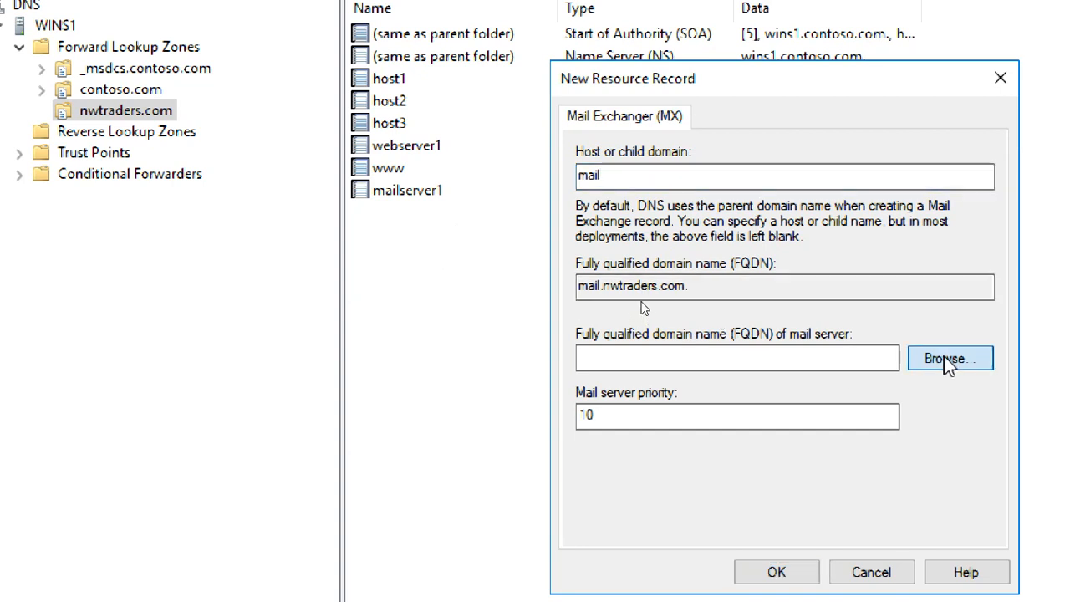
pyautogui.doubleClick(619, 270)
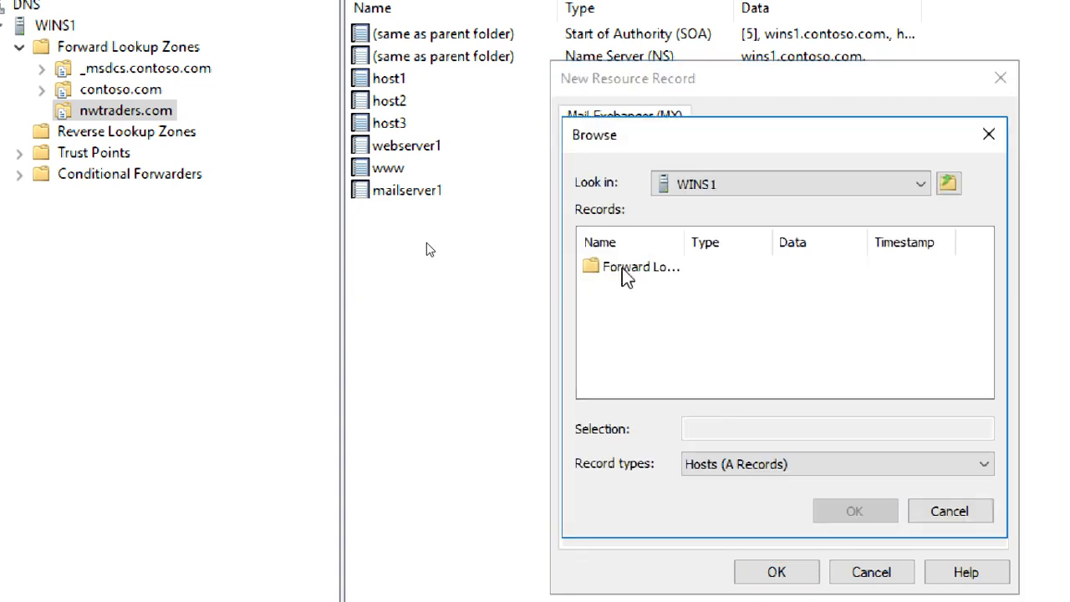
pyautogui.doubleClick(623, 269)
pyautogui.doubleClick(640, 307)
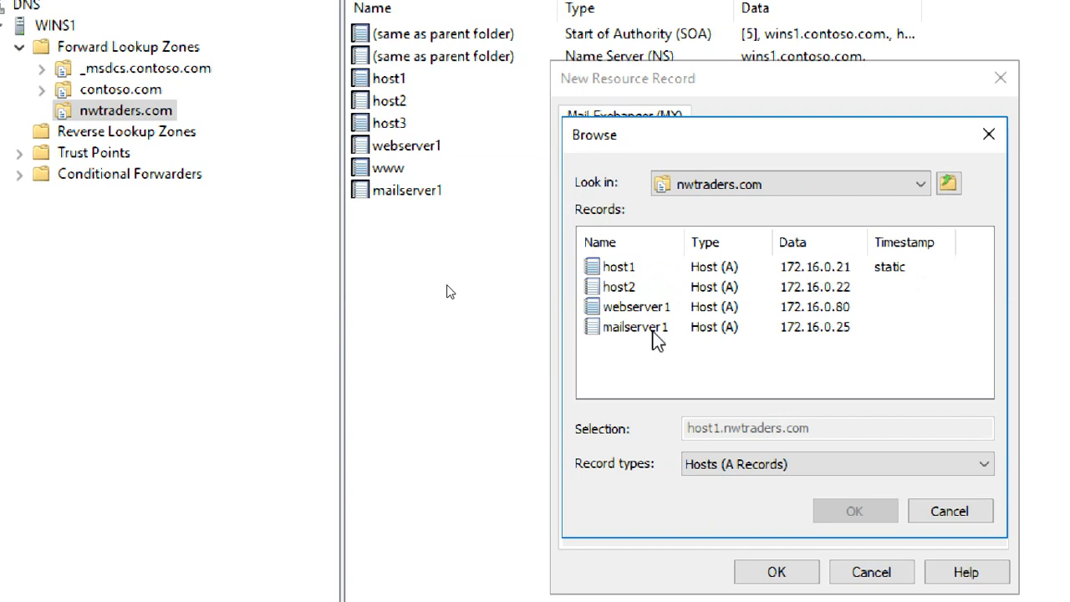
pyautogui.click(648, 328)
pyautogui.click(836, 512)
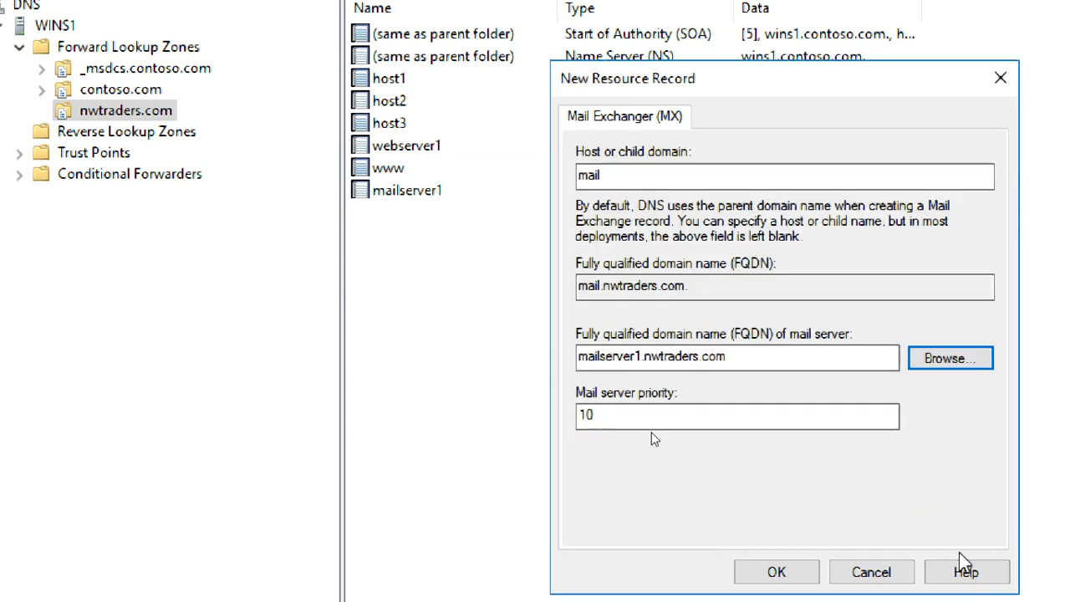
pyautogui.click(811, 564)
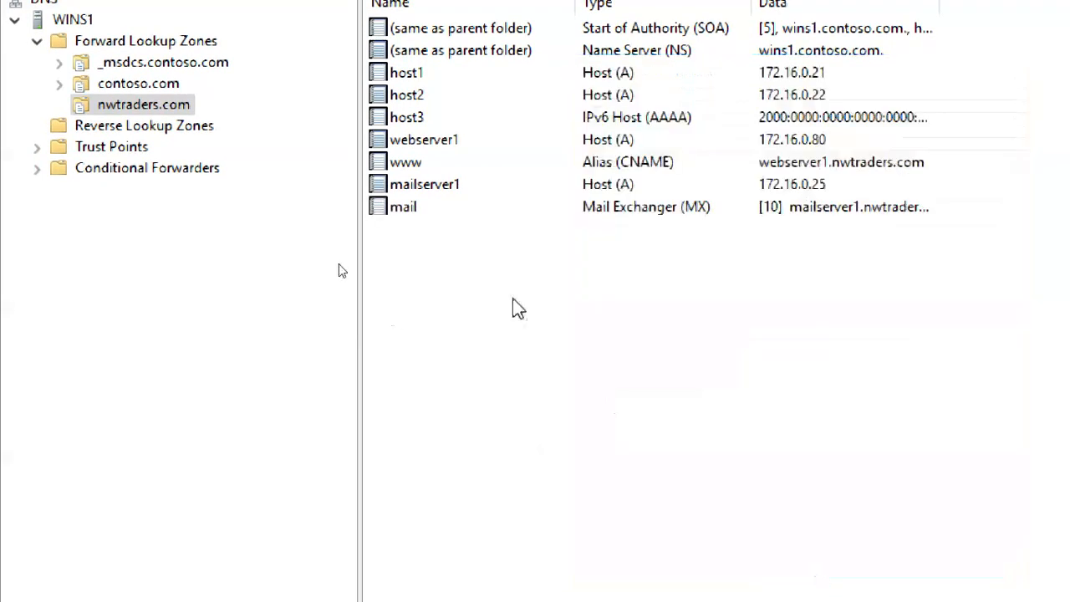
pyautogui.click(442, 209)
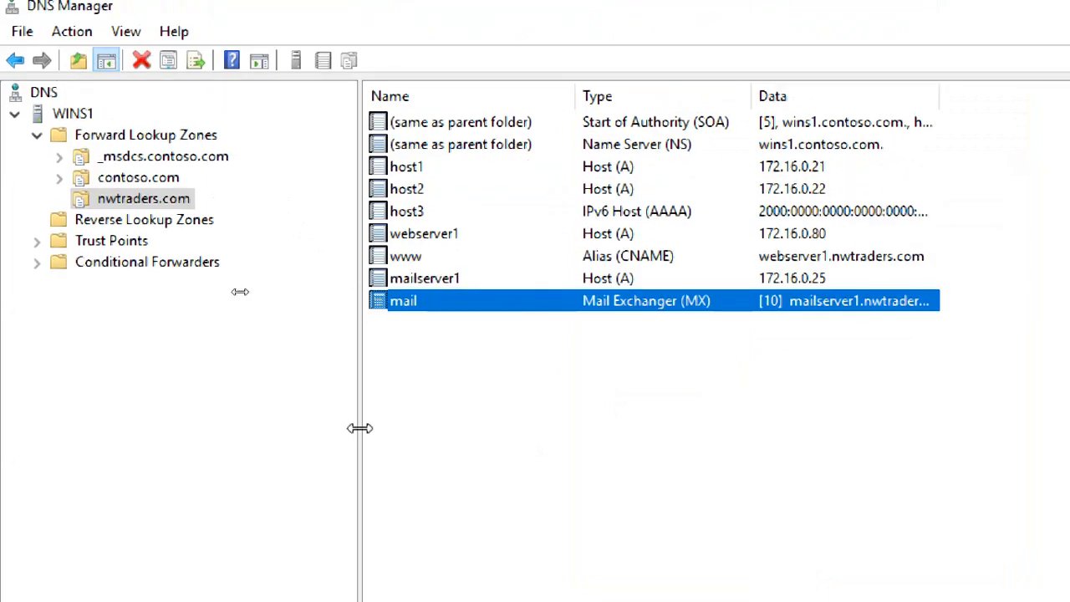
pyautogui.click(123, 206)
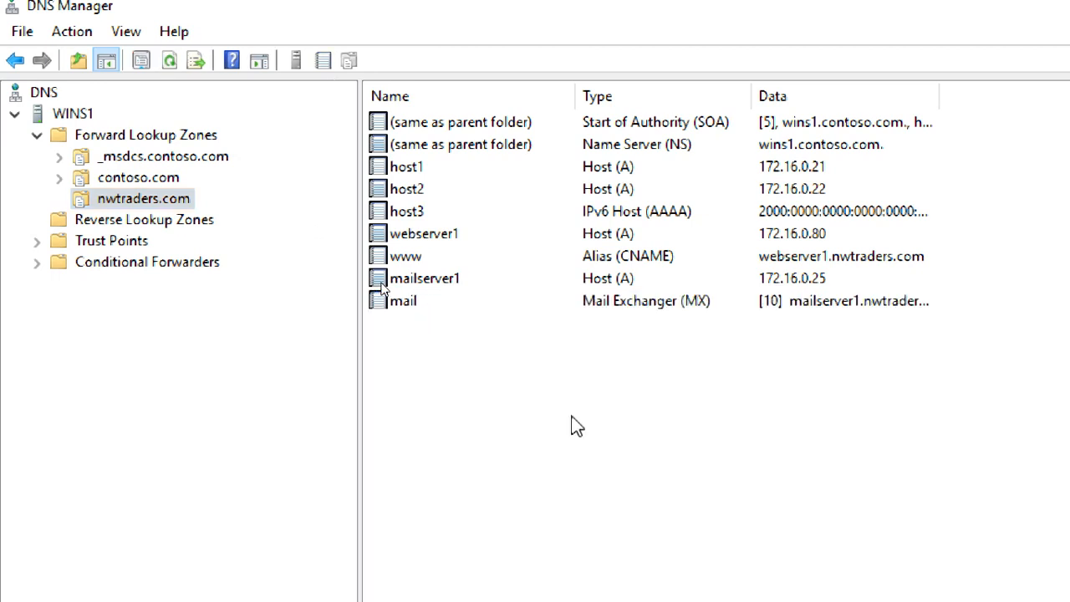
# - Open a Command Prompt window over DNS Manager and ping host1.nwtraders.com to test its name resolution
pyautogui.press('super+r')
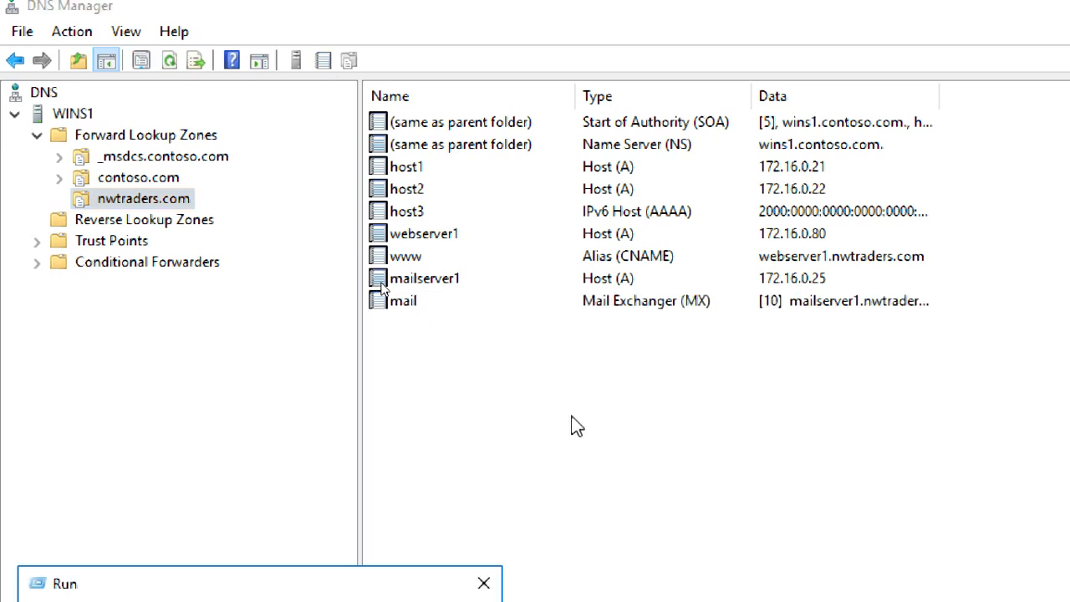
pyautogui.press('Return')
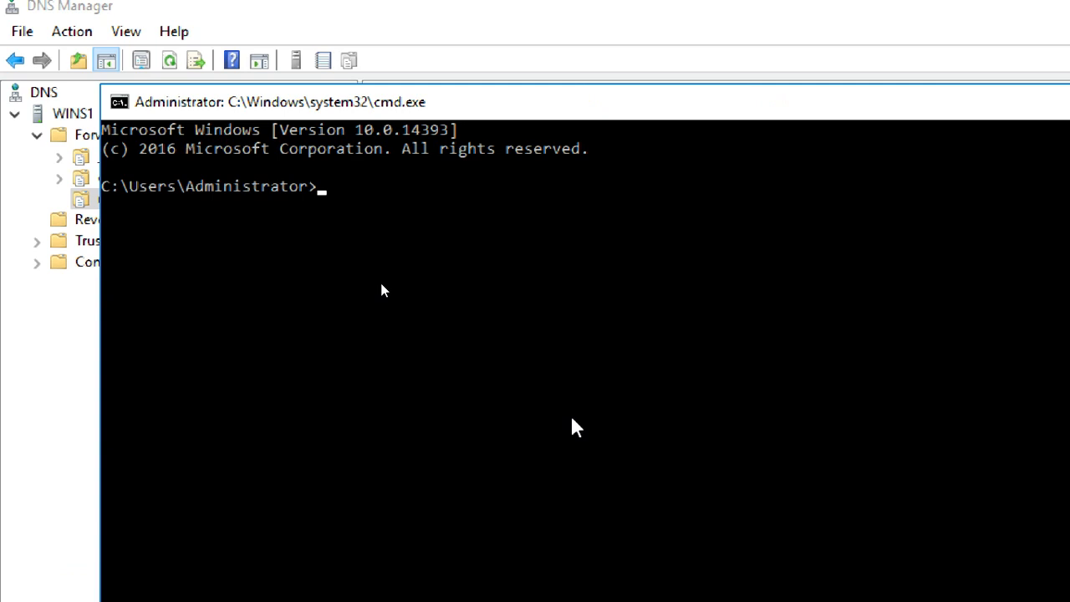
pyautogui.moveTo(544, 104); pyautogui.dragTo(599, 82)
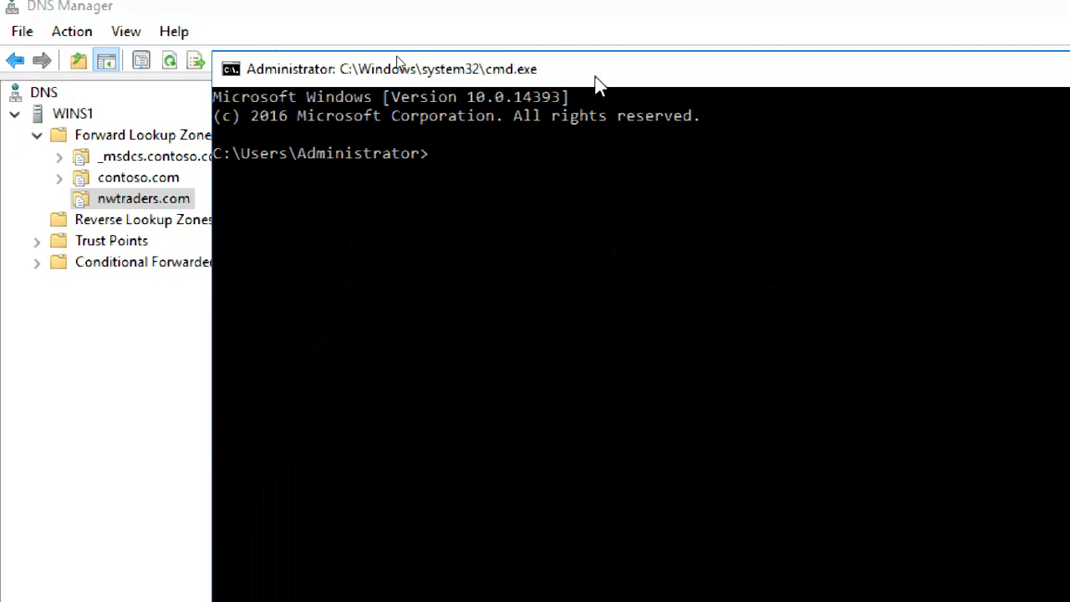
pyautogui.write('ping host1.n')
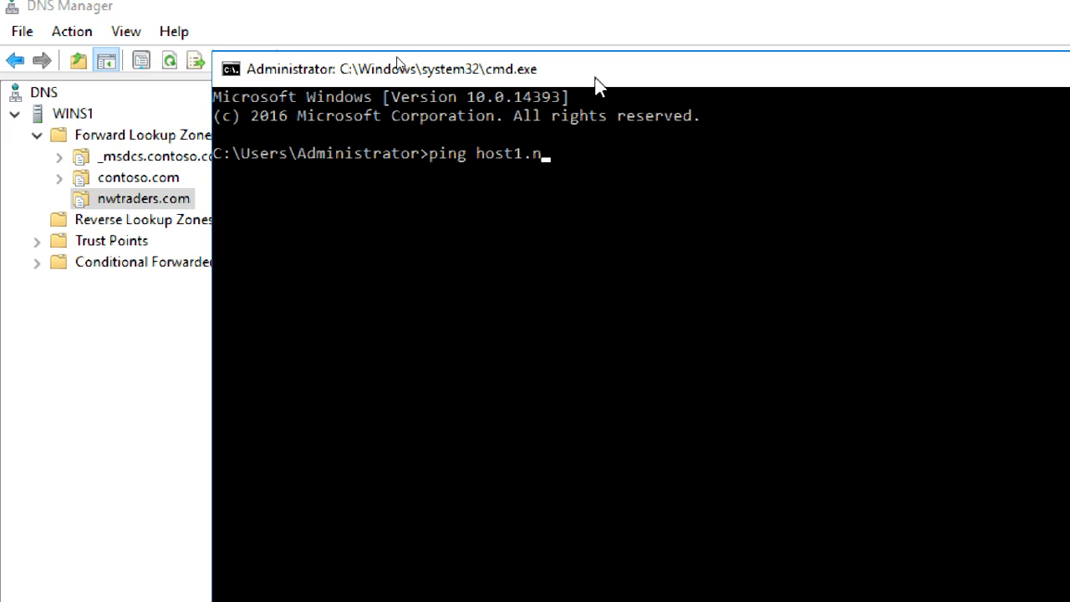
pyautogui.write('wtrade')
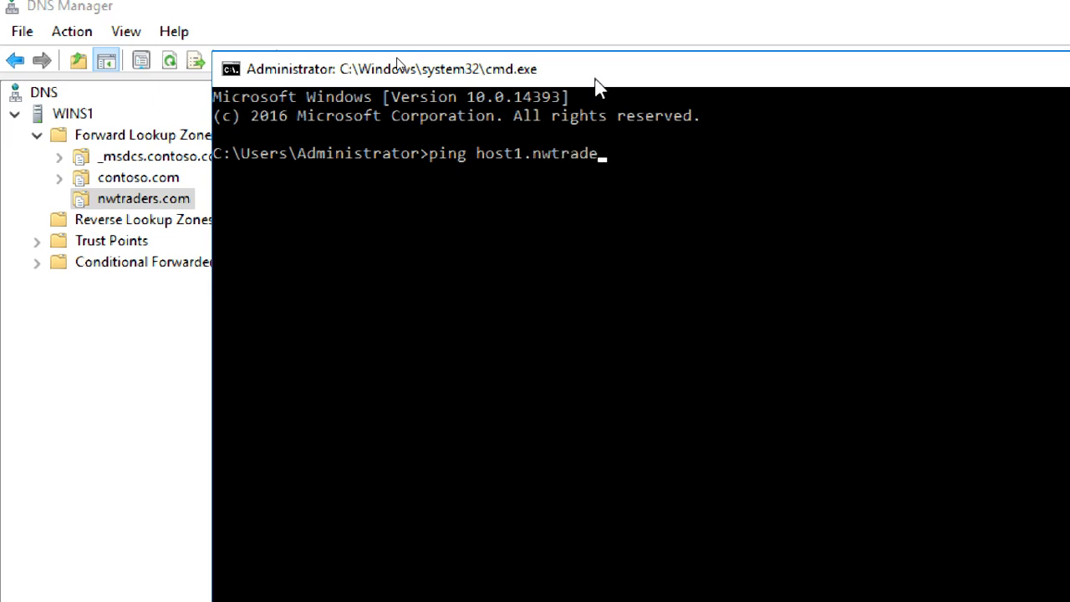
pyautogui.write('rs.com')
pyautogui.press('Return')
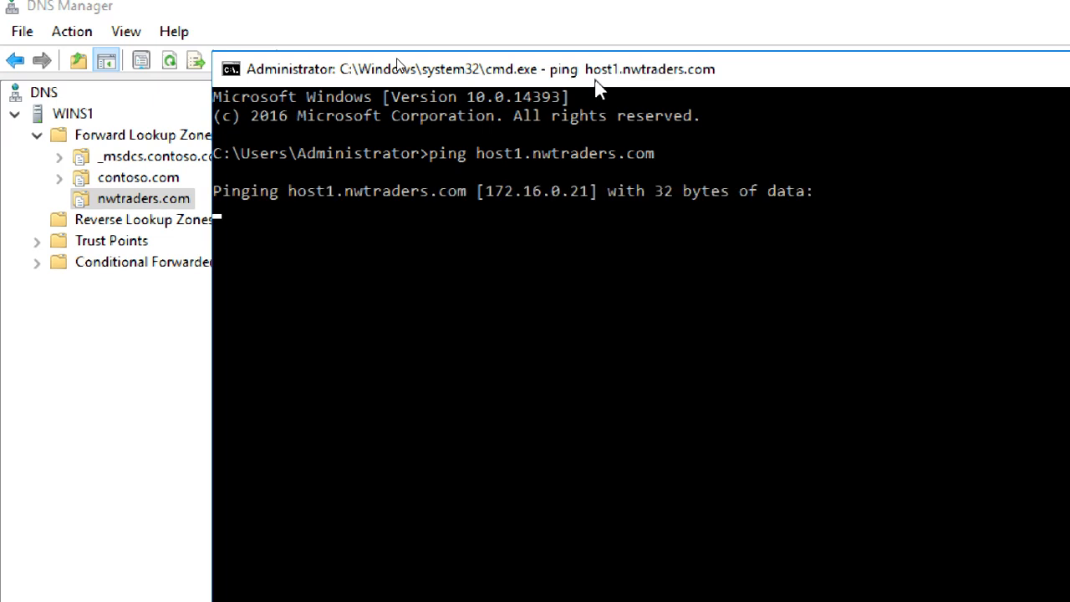
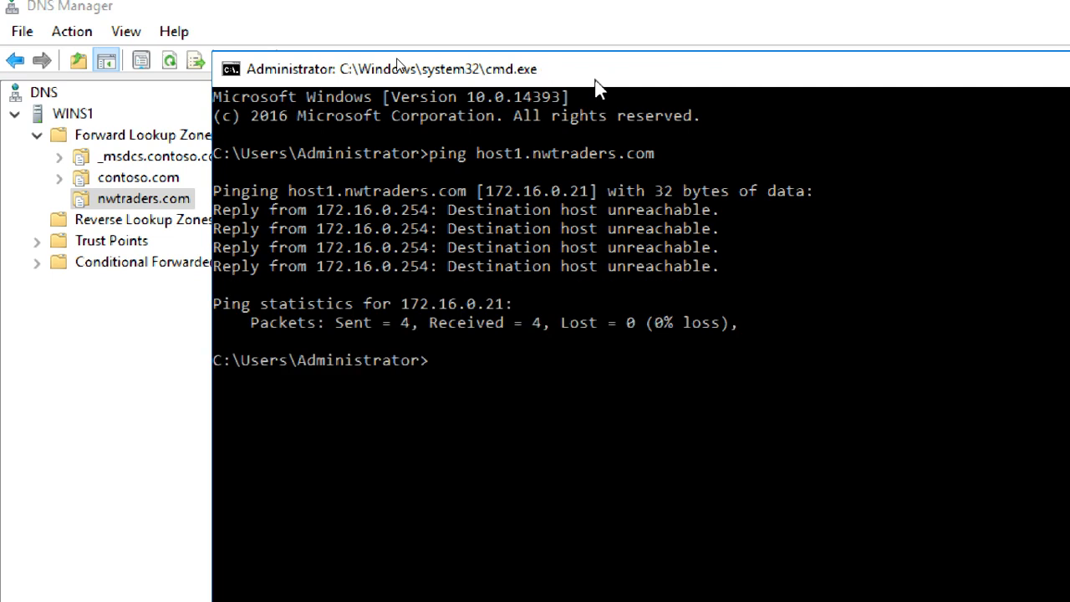
# - Reuse the previous ping command with the host name changed to ping host2.nwtraders.com
pyautogui.press('Up')
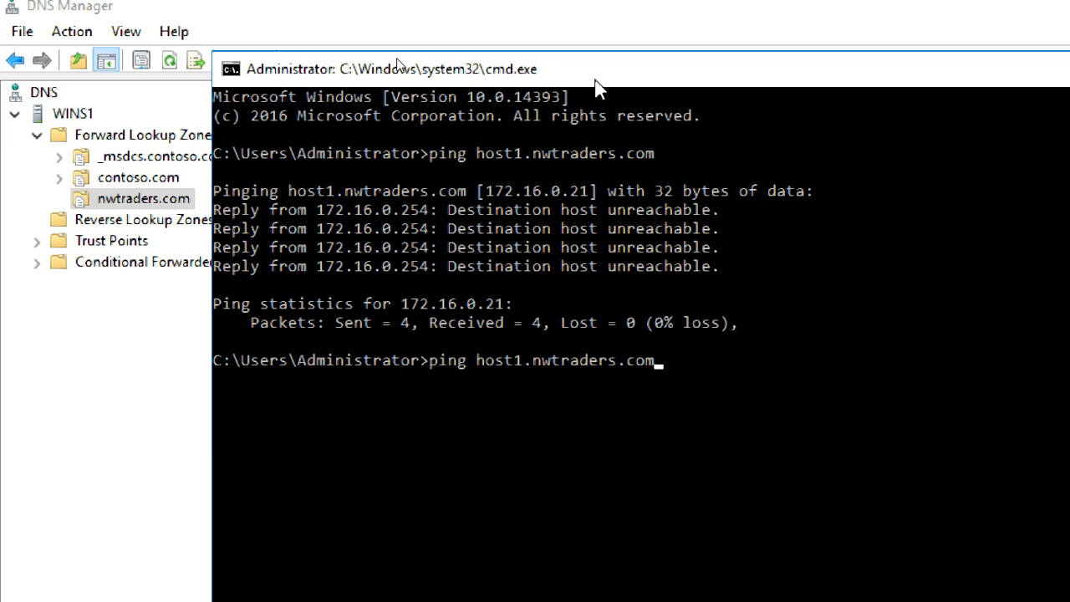
pyautogui.press('Left')
pyautogui.press('Left')
pyautogui.press('Left')
pyautogui.press('Left')
pyautogui.press('Left')
pyautogui.press('Left')
pyautogui.press('Left')
pyautogui.press('Left')
pyautogui.press('Left')
pyautogui.press('Left')
pyautogui.press('Left')
pyautogui.press('Left')
pyautogui.press('Left')
pyautogui.press('Left')
pyautogui.press('Delete')
pyautogui.write('2')
pyautogui.press('Return')
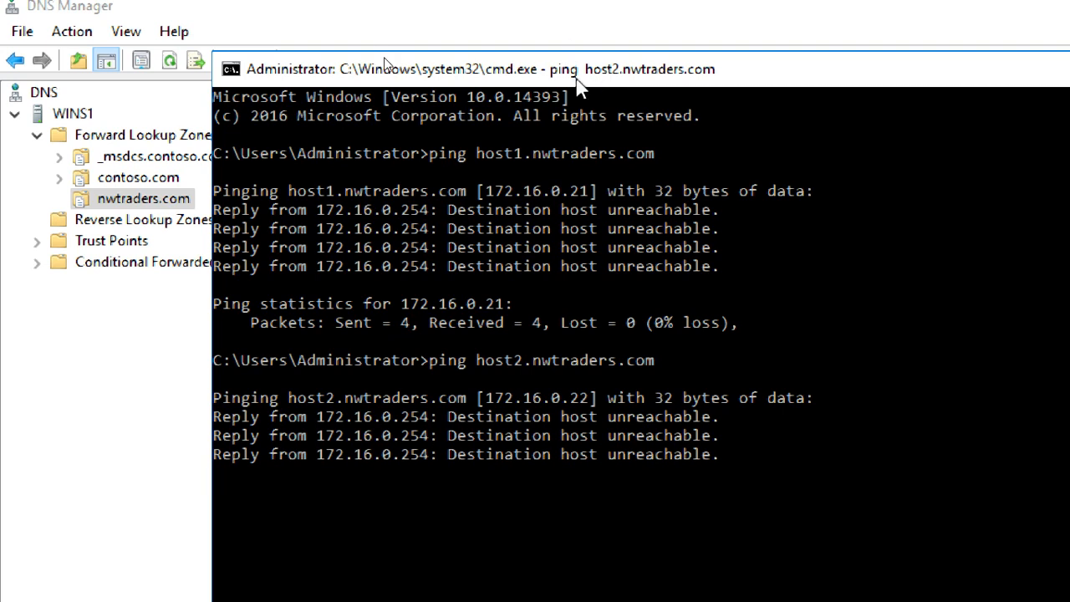
# - Maximize the Command Prompt window and ping host3.nwtraders.com by editing the previous command
pyautogui.moveTo(577, 84); pyautogui.dragTo(501, 58)
pyautogui.doubleClick(502, 54)
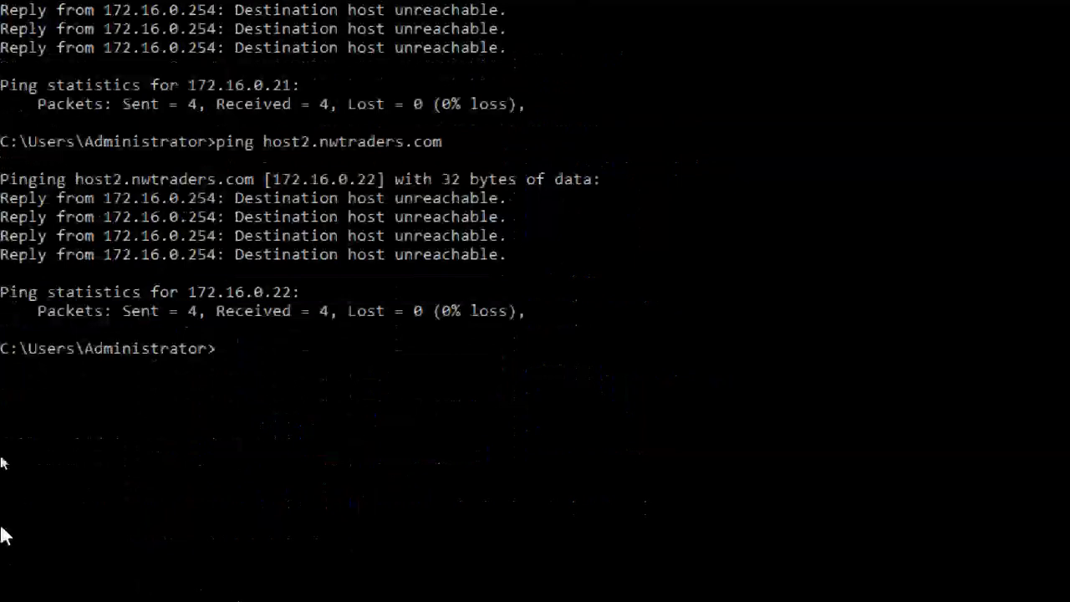
pyautogui.press('Up')
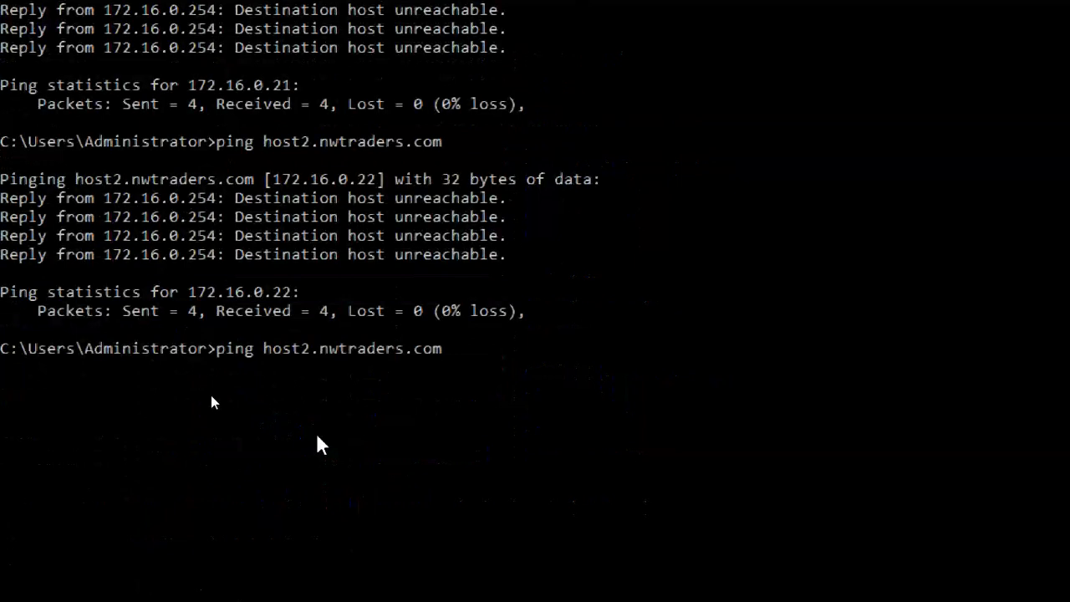
pyautogui.press('Left')
pyautogui.press('Left')
pyautogui.press('Left')
pyautogui.press('Left')
pyautogui.press('Left')
pyautogui.press('Left')
pyautogui.press('Left')
pyautogui.press('Left')
pyautogui.press('Left')
pyautogui.press('Left')
pyautogui.press('Left')
pyautogui.press('Left')
pyautogui.press('Left')
pyautogui.press('Left')
pyautogui.press('BackSpace')
pyautogui.write('3')
pyautogui.press('Return')
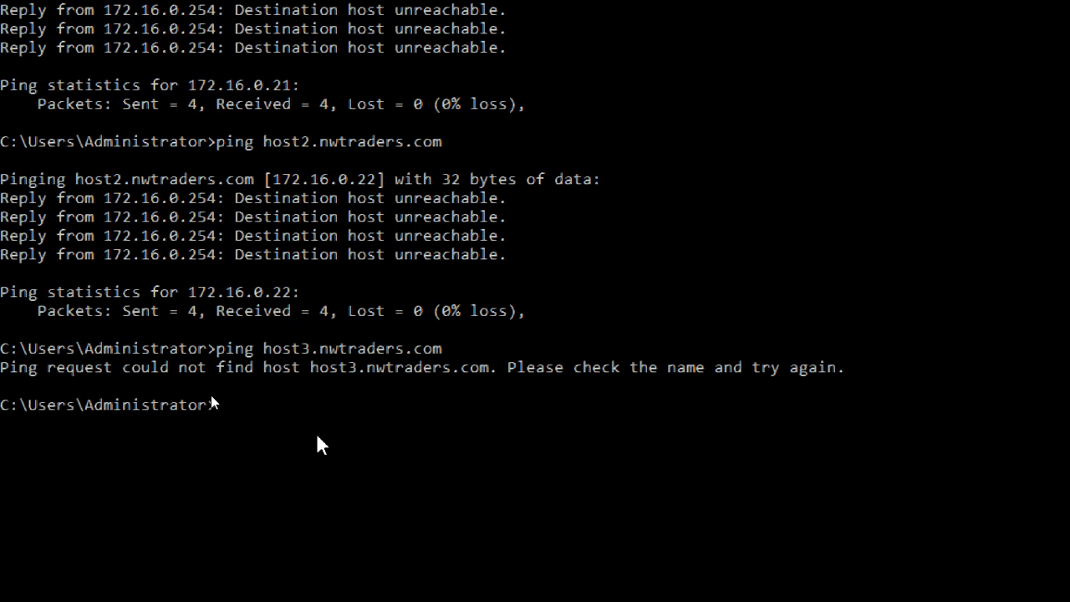
# - Replace the host name in the previous command and ping webserver1.nwtraders.com
pyautogui.press('Up')
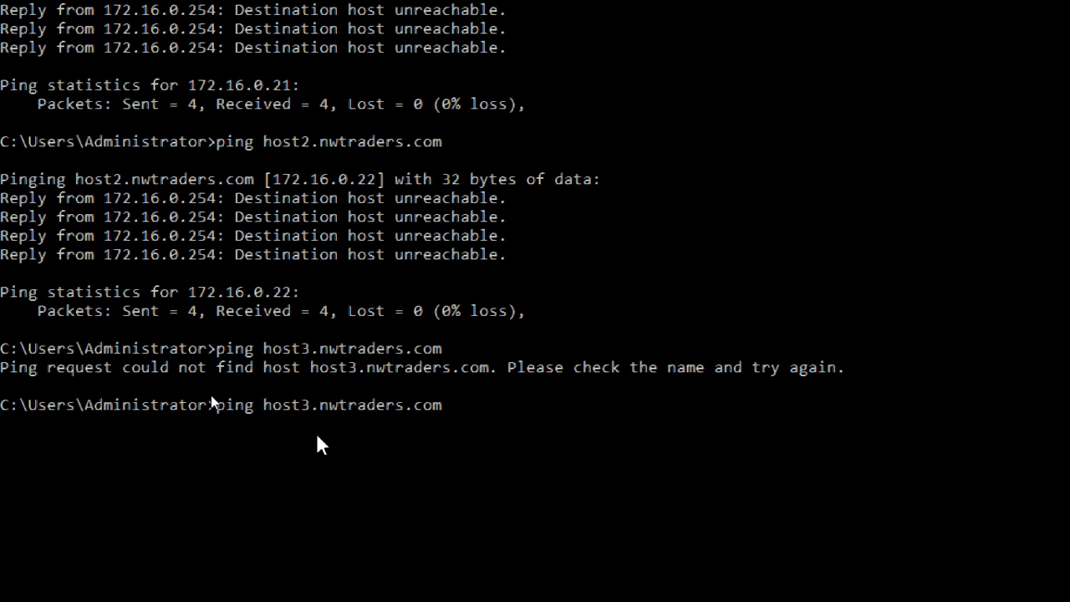
pyautogui.press('Left')
pyautogui.press('Left')
pyautogui.press('Left')
pyautogui.press('Left')
pyautogui.press('Left')
pyautogui.press('Left')
pyautogui.press('Left')
pyautogui.press('Left')
pyautogui.press('Left')
pyautogui.press('Left')
pyautogui.press('Left')
pyautogui.press('Left')
pyautogui.press('Left')
pyautogui.press('BackSpace')
pyautogui.press('BackSpace')
pyautogui.press('BackSpace')
pyautogui.press('BackSpace')
pyautogui.press('BackSpace')
pyautogui.press('BackSpace')
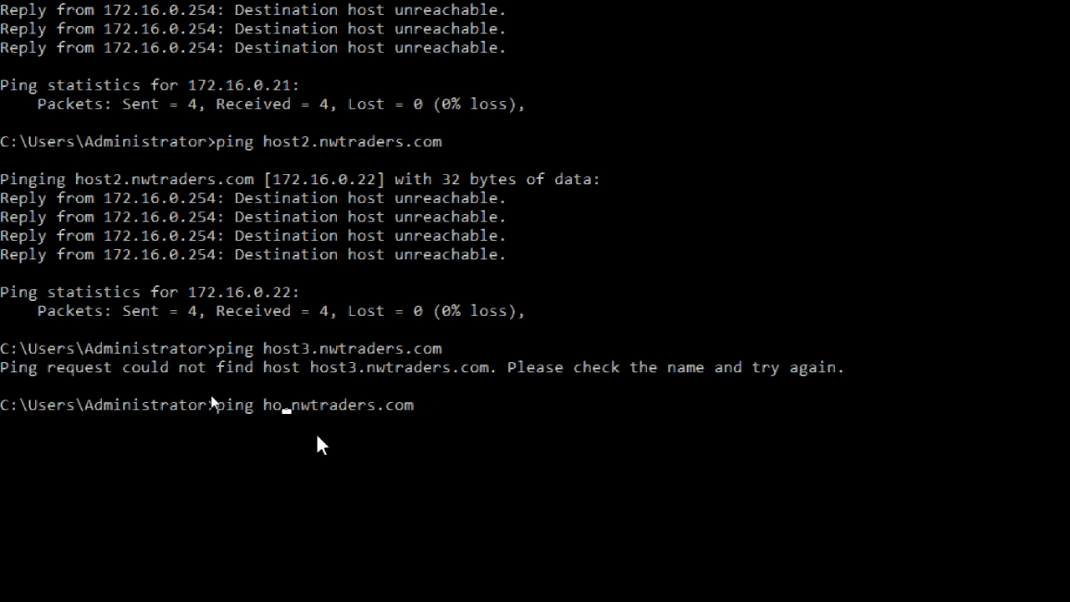
pyautogui.write('webse')
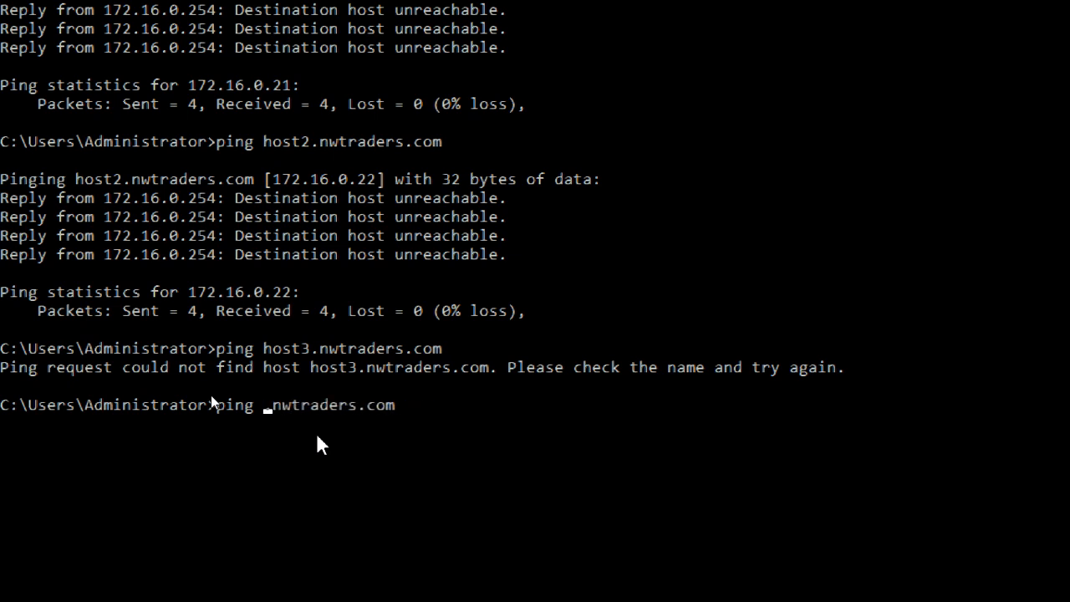
pyautogui.write('rver1')
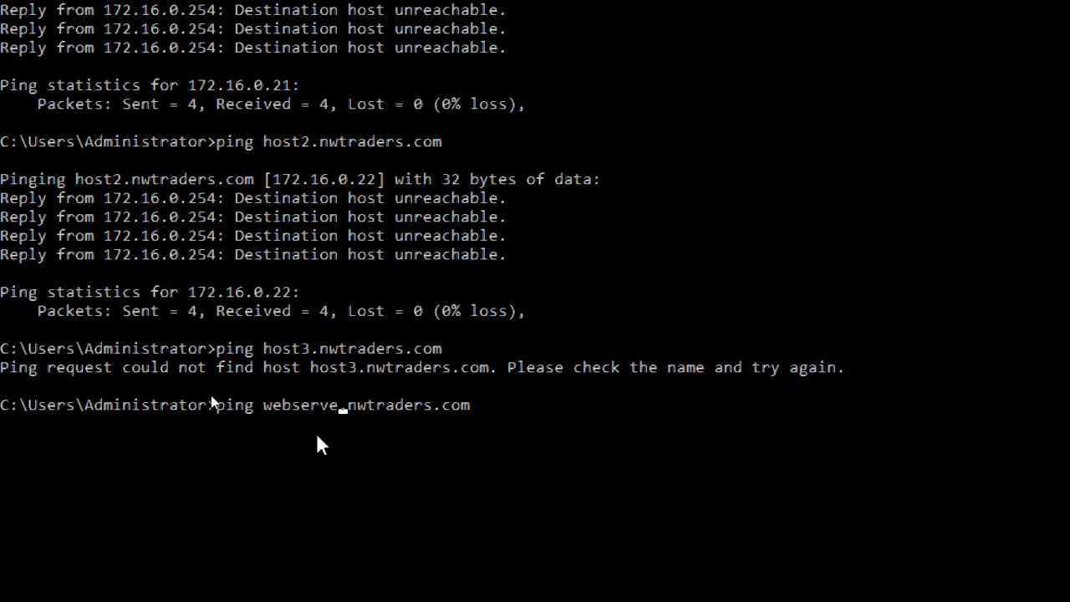
pyautogui.press('Return')
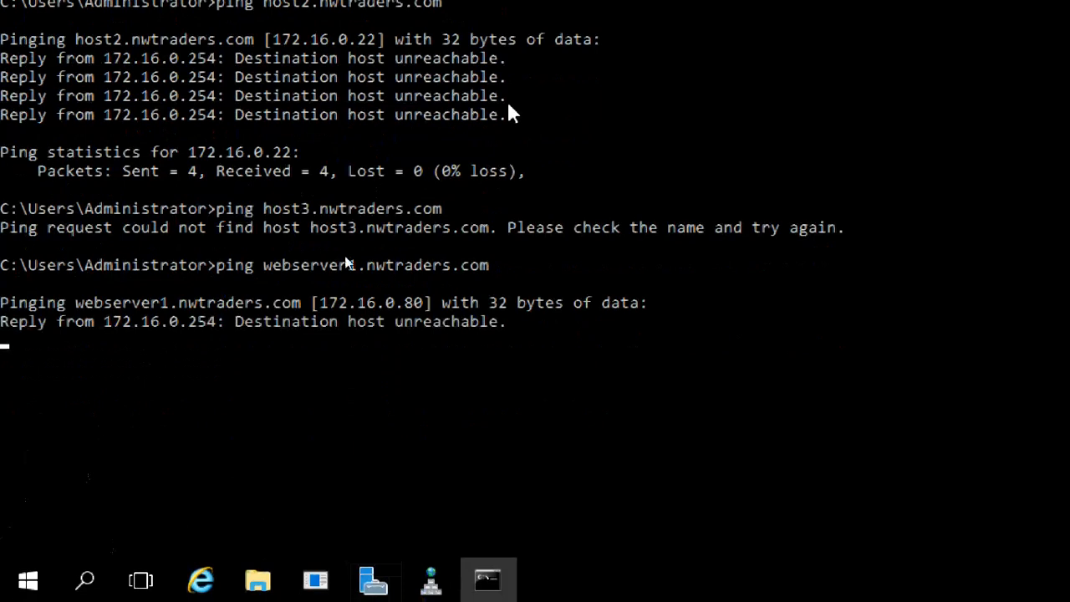
# - Restore the Command Prompt to a smaller window over DNS Manager and examine the name and address resolved for webserver1
pyautogui.click(505, 50)
pyautogui.doubleClick(507, 48)
pyautogui.click(598, 131)
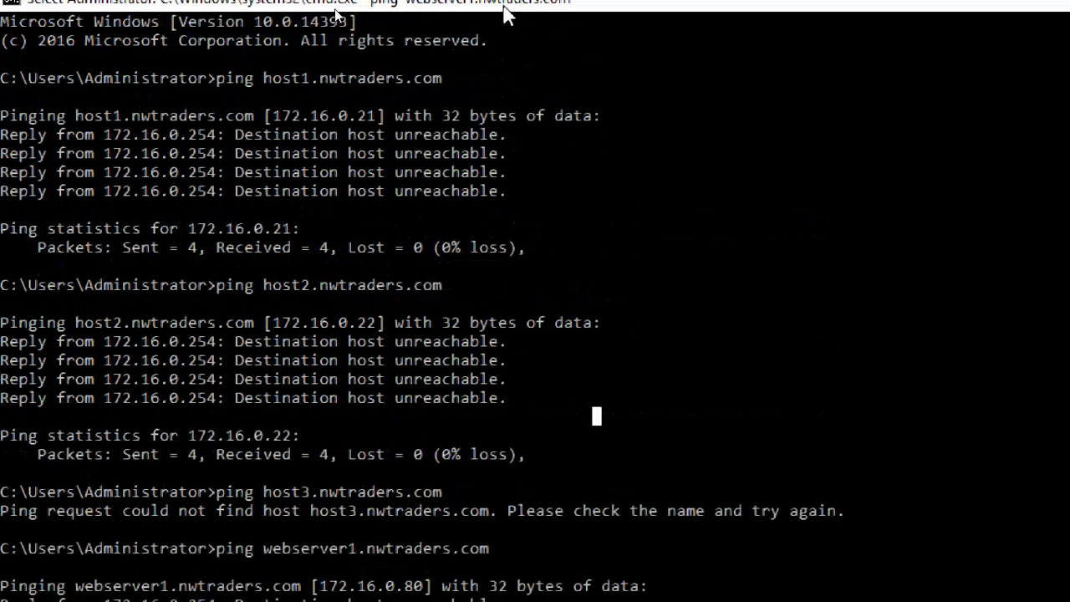
pyautogui.doubleClick(459, 20)
pyautogui.click(459, 20)
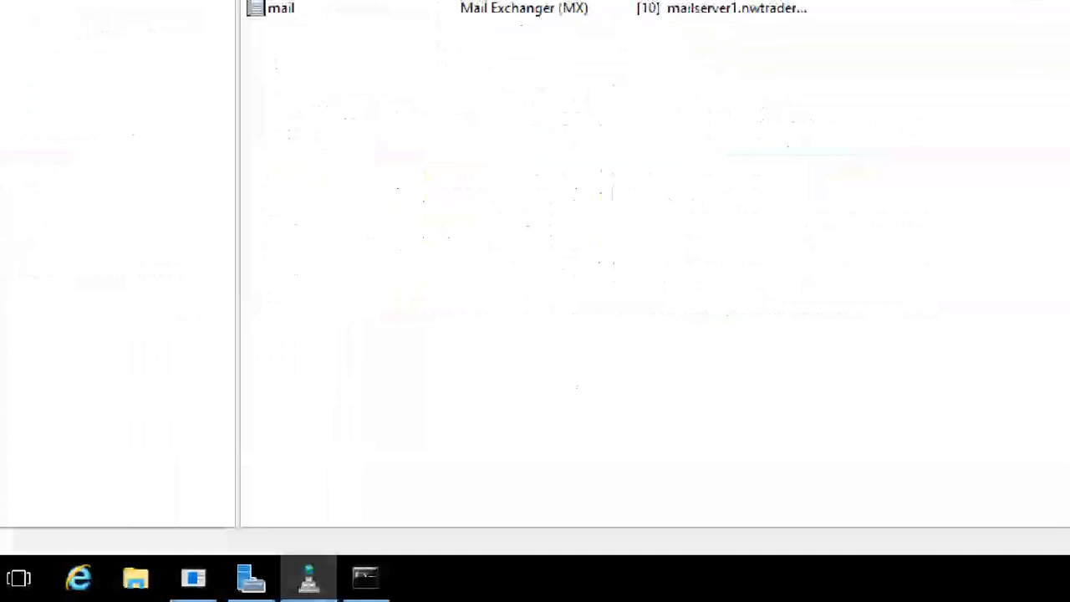
pyautogui.click(362, 583)
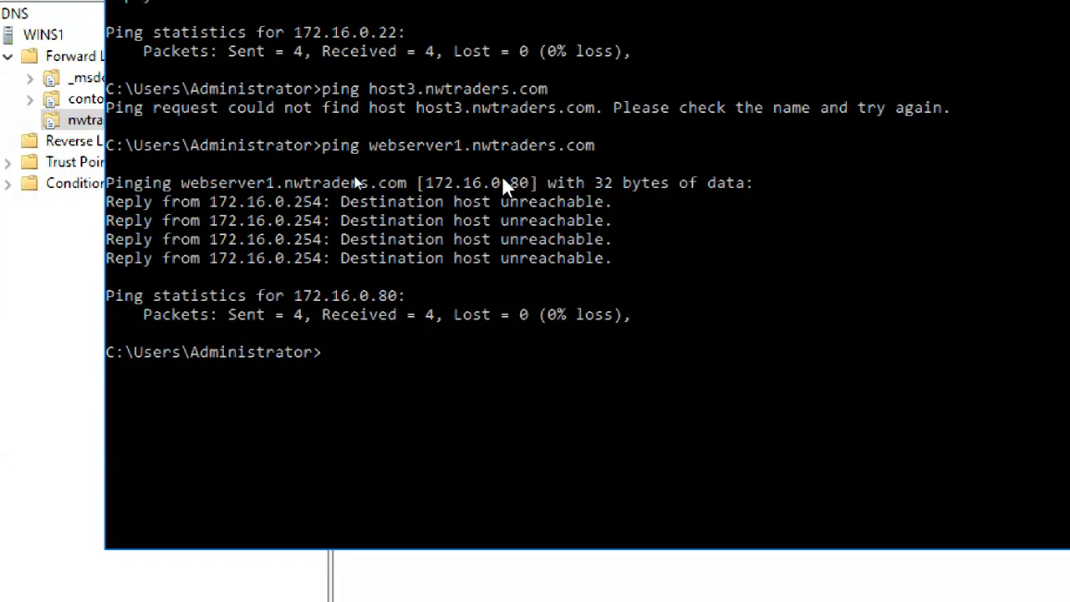
pyautogui.click(533, 183)
pyautogui.moveTo(531, 187); pyautogui.dragTo(181, 182)
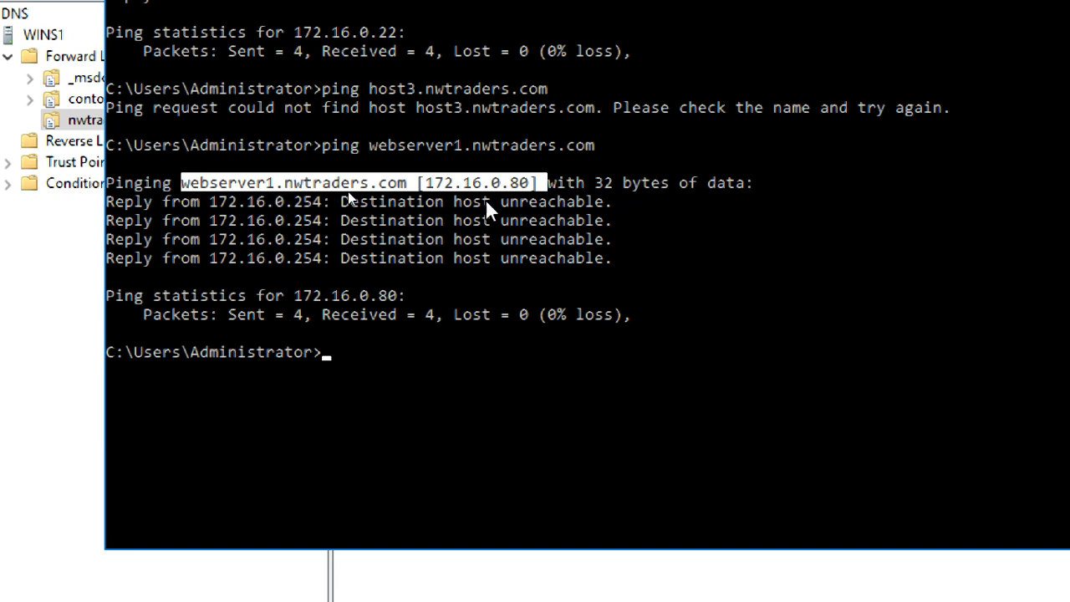
pyautogui.rightClick(531, 192)
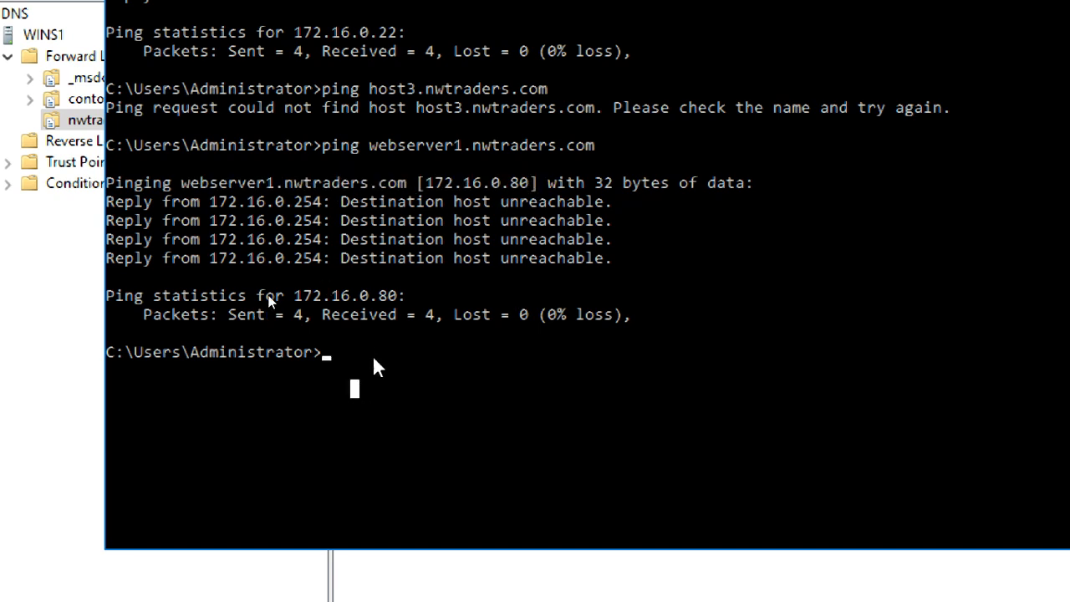
pyautogui.press('Up')
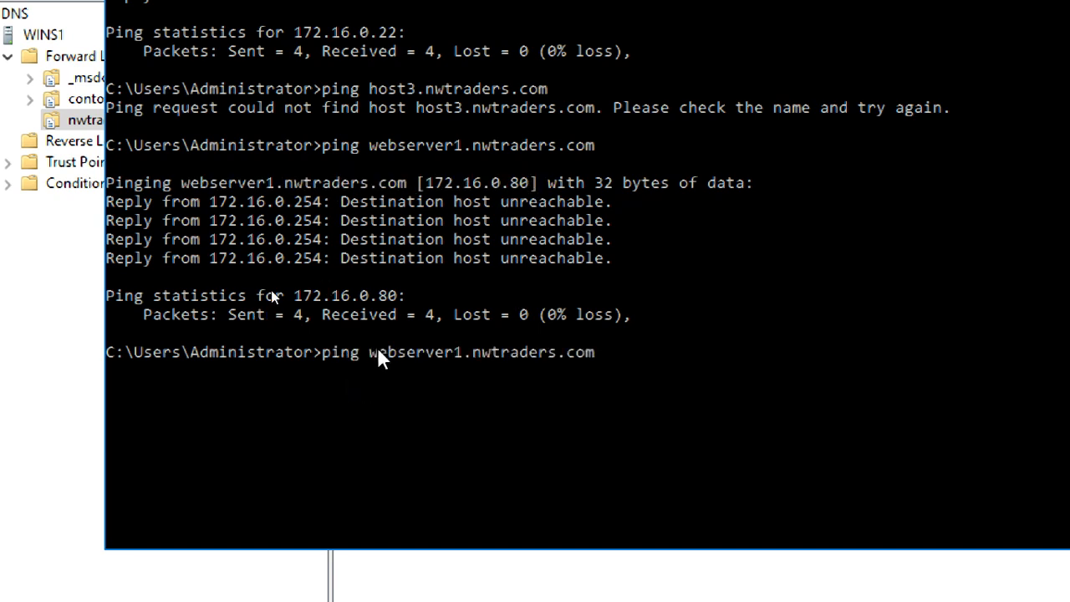
pyautogui.press('Left')
pyautogui.press('Left')
pyautogui.press('Left')
pyautogui.press('Left')
pyautogui.press('Left')
pyautogui.press('Left')
pyautogui.press('Left')
pyautogui.press('Left')
pyautogui.press('Left')
pyautogui.press('Left')
pyautogui.press('Left')
pyautogui.press('Left')
pyautogui.press('Left')
pyautogui.press('BackSpace')
pyautogui.press('BackSpace')
pyautogui.press('BackSpace')
pyautogui.press('BackSpace')
pyautogui.press('BackSpace')
pyautogui.press('BackSpace')
pyautogui.press('BackSpace')
pyautogui.press('BackSpace')
pyautogui.press('BackSpace')
pyautogui.press('BackSpace')
pyautogui.press('BackSpace')
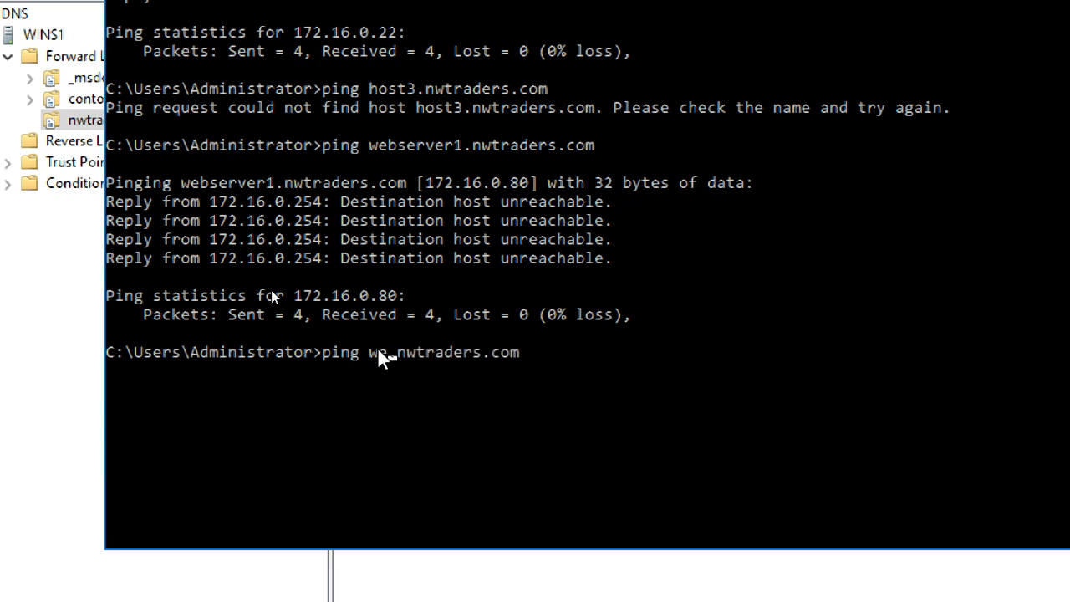
pyautogui.write('www')
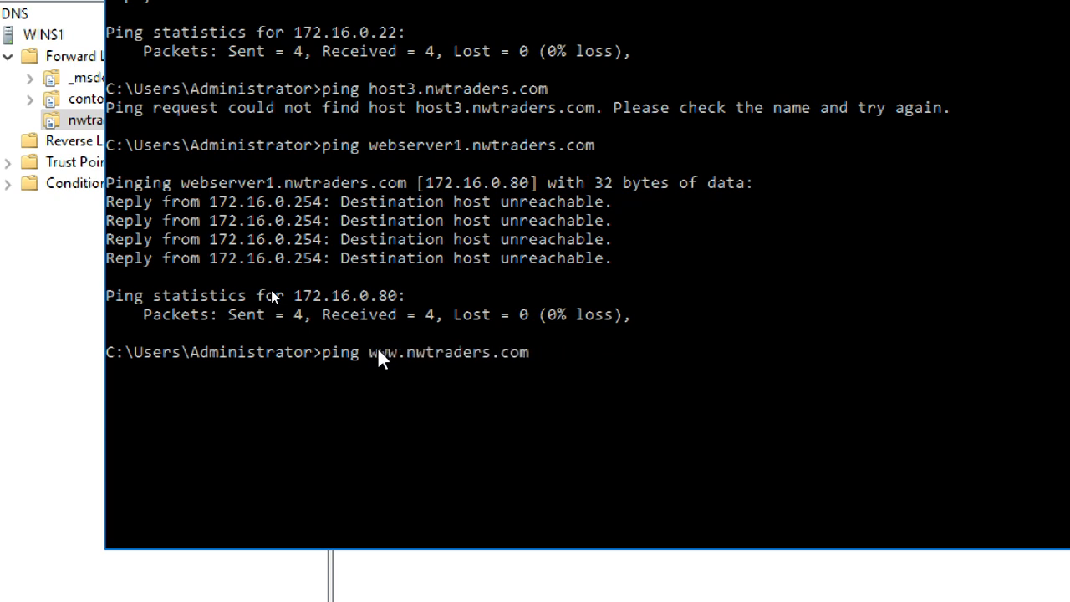
pyautogui.press('Return')
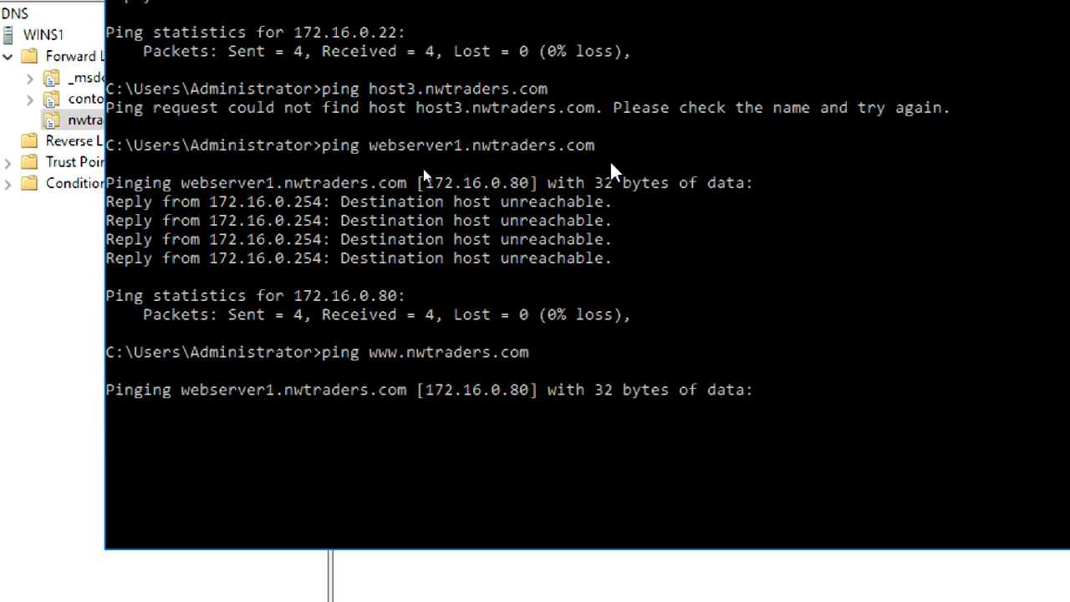
# - Compare the www alias with the host name and address it resolves to in the output, and stop the running ping
pyautogui.moveTo(366, 349); pyautogui.dragTo(395, 364)
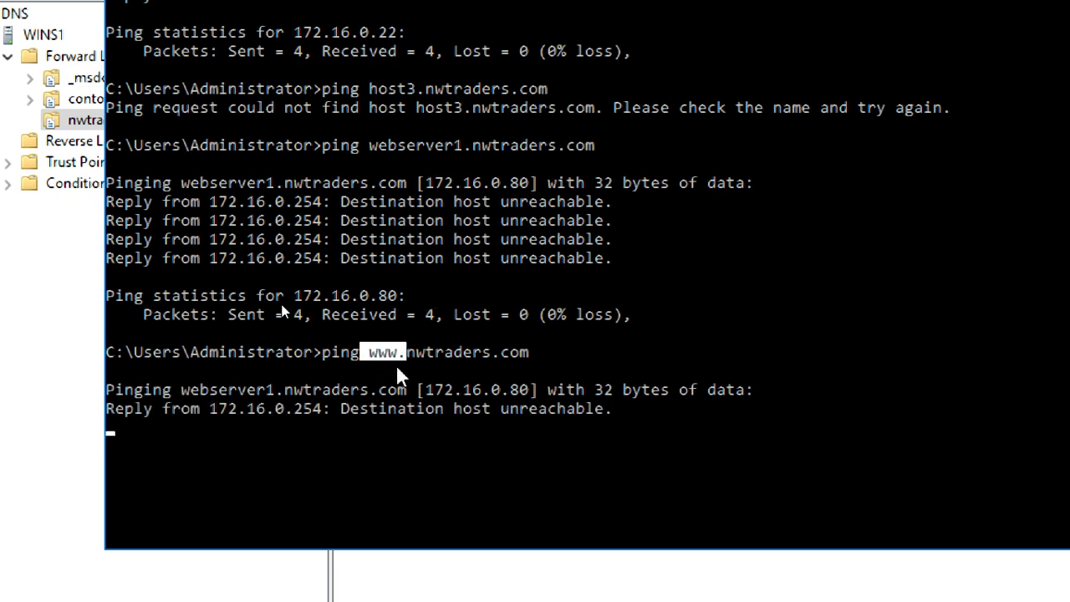
pyautogui.moveTo(177, 387); pyautogui.dragTo(548, 400)
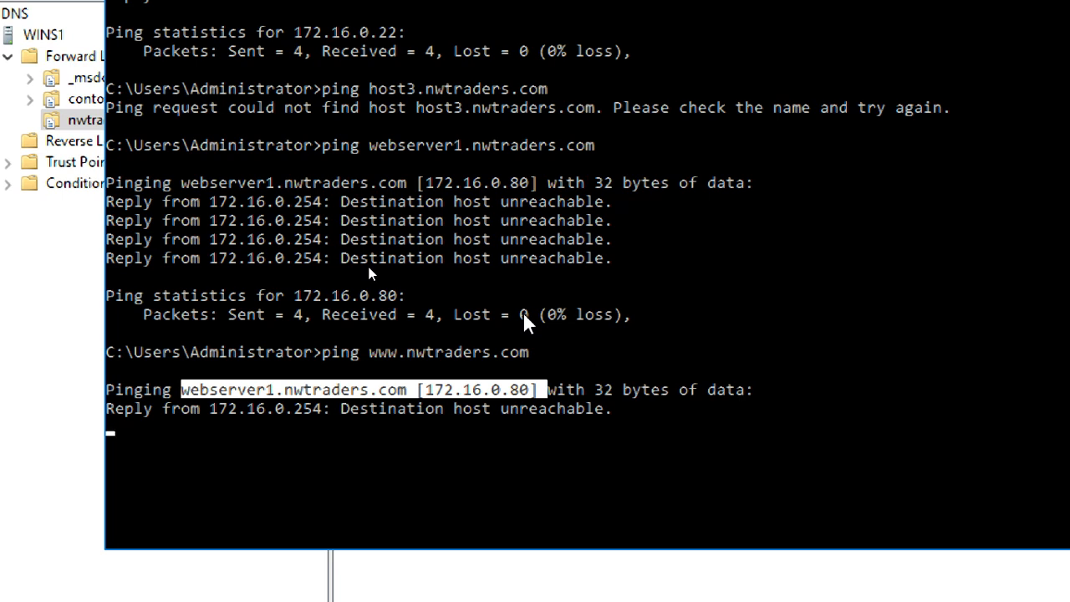
pyautogui.press('Escape')
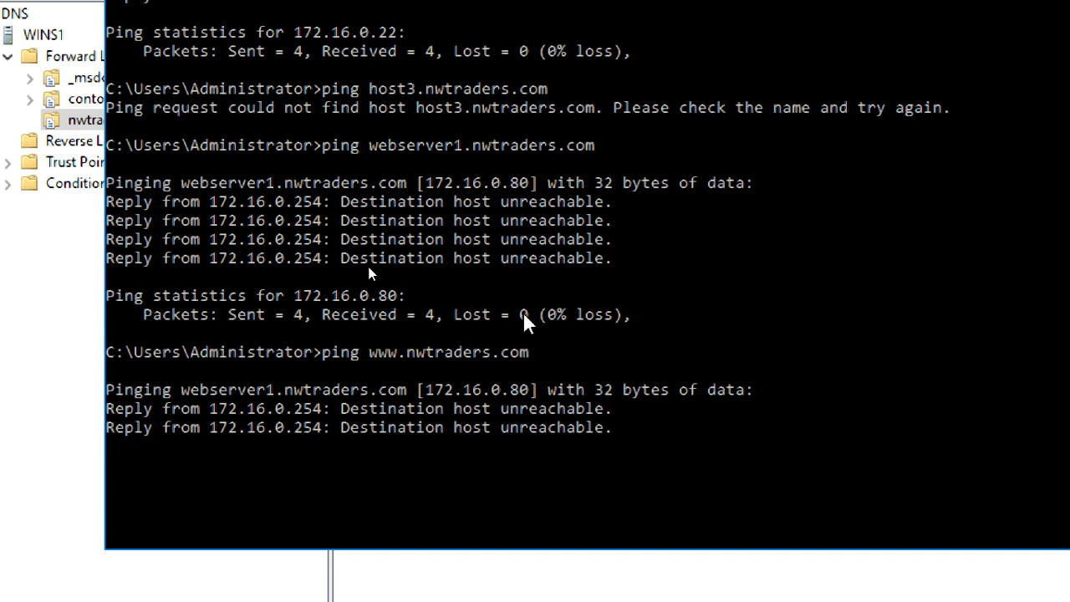
pyautogui.hotkey('ctrl', 'c')
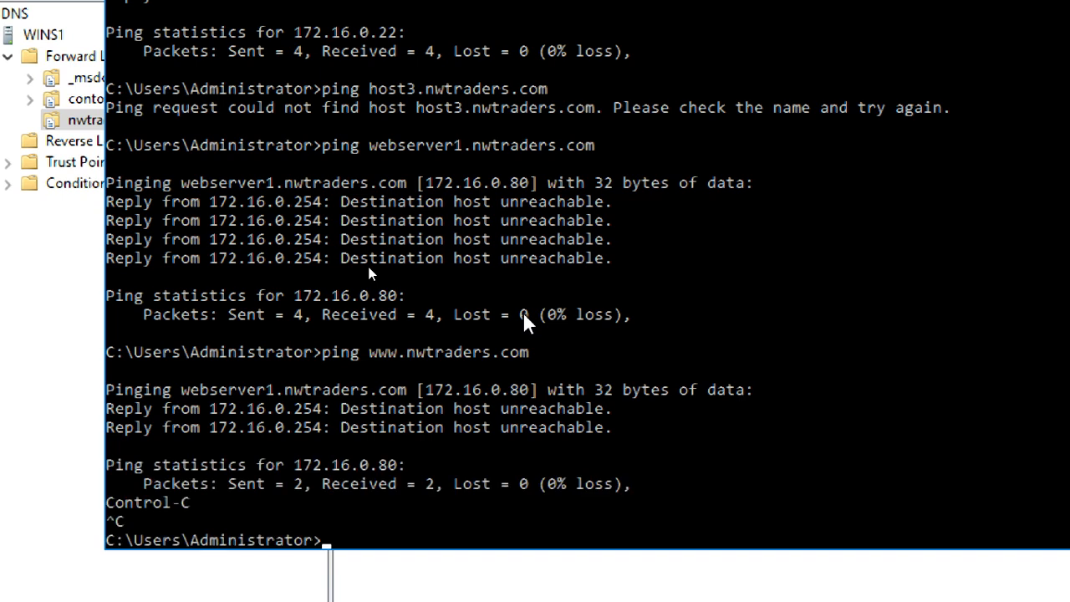
# - Replace the alias in the previous command with the mail exchanger name and ping mail.nwtraders.com
pyautogui.press('Up')
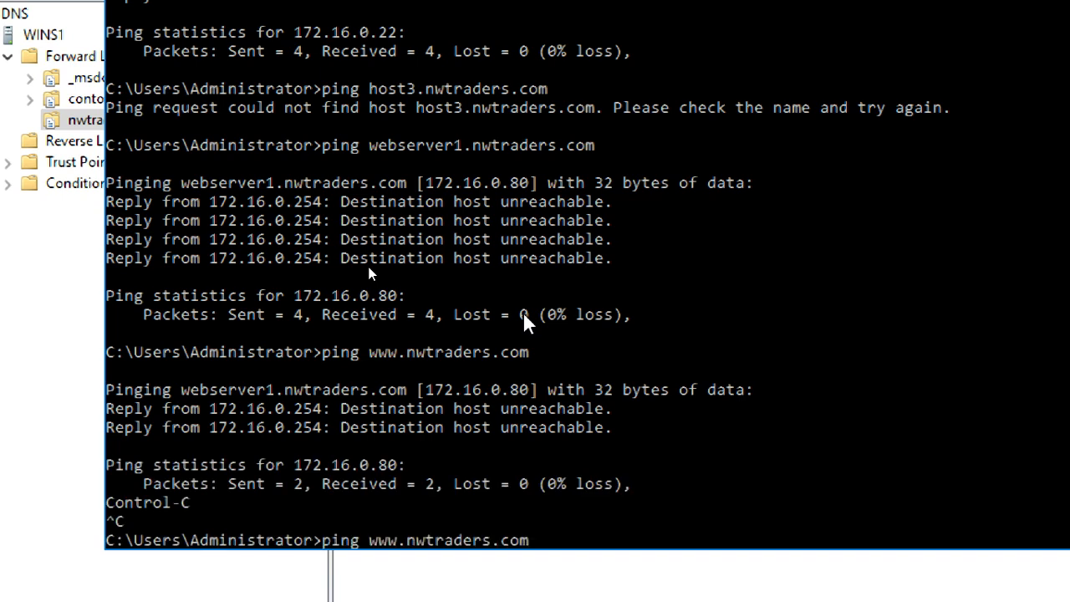
pyautogui.press('Left')
pyautogui.press('Left')
pyautogui.press('Left')
pyautogui.press('Left')
pyautogui.press('Left')
pyautogui.press('Left')
pyautogui.press('Left')
pyautogui.press('Left')
pyautogui.press('Left')
pyautogui.press('Left')
pyautogui.press('Left')
pyautogui.press('Left')
pyautogui.press('Left')
pyautogui.press('Left')
pyautogui.press('BackSpace')
pyautogui.press('BackSpace')
pyautogui.press('BackSpace')
pyautogui.press('BackSpace')
pyautogui.write('mail')
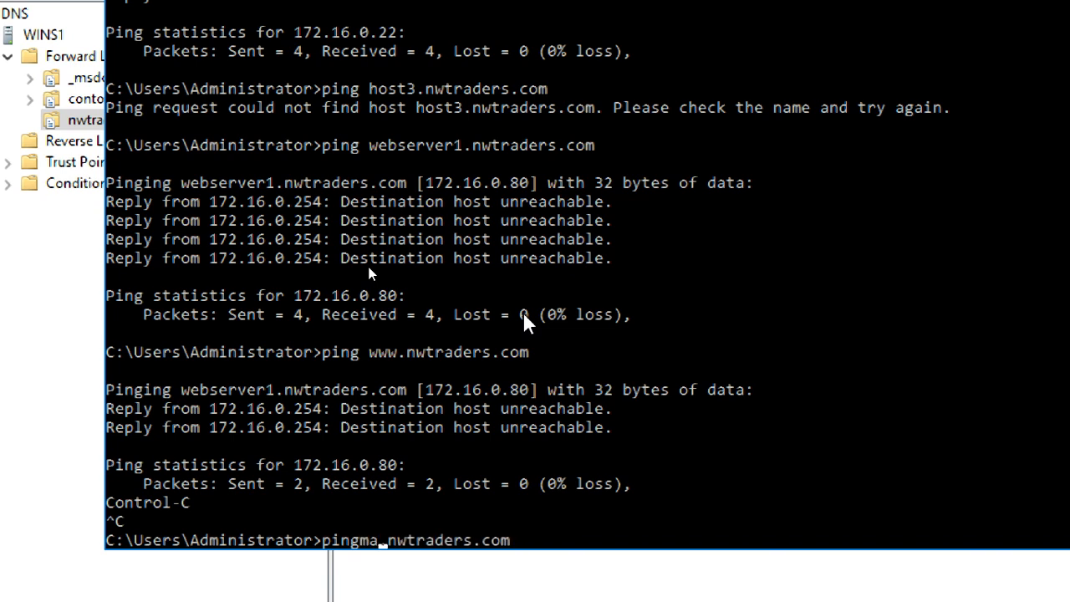
pyautogui.press('Left')
pyautogui.press('Left')
pyautogui.press('Left')
pyautogui.press('Left')
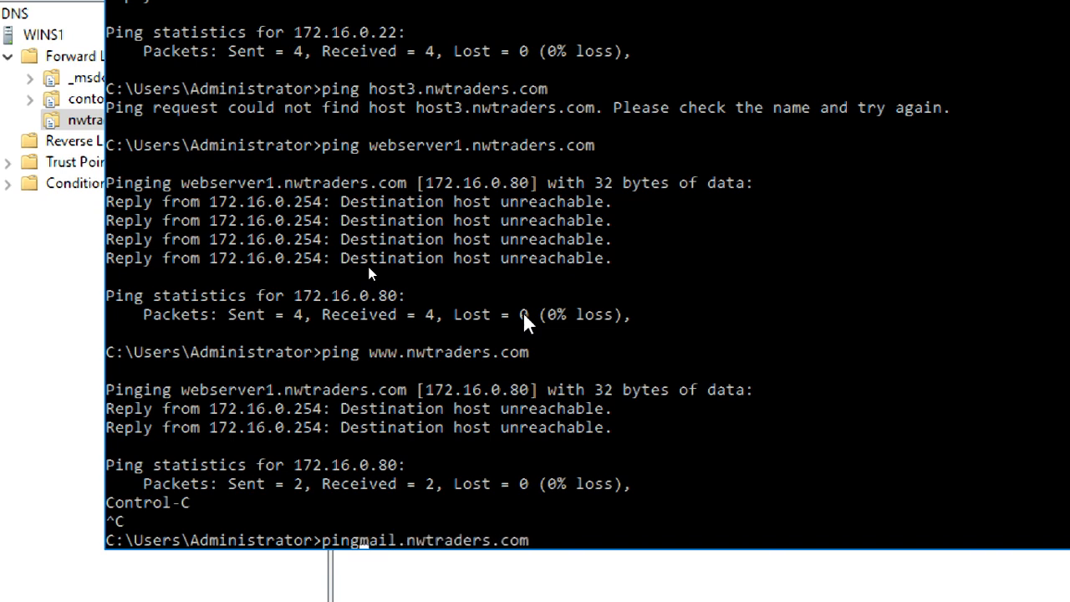
pyautogui.press('Return')
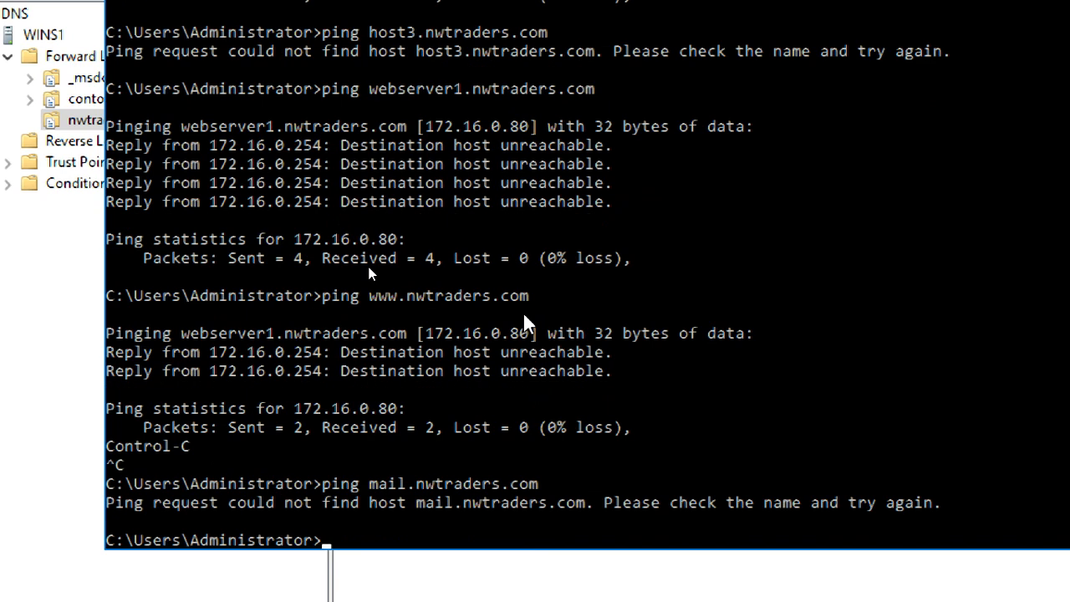
# - Ping mail1.nwtraders.com from the command prompt to test its name resolution
pyautogui.press('Up')
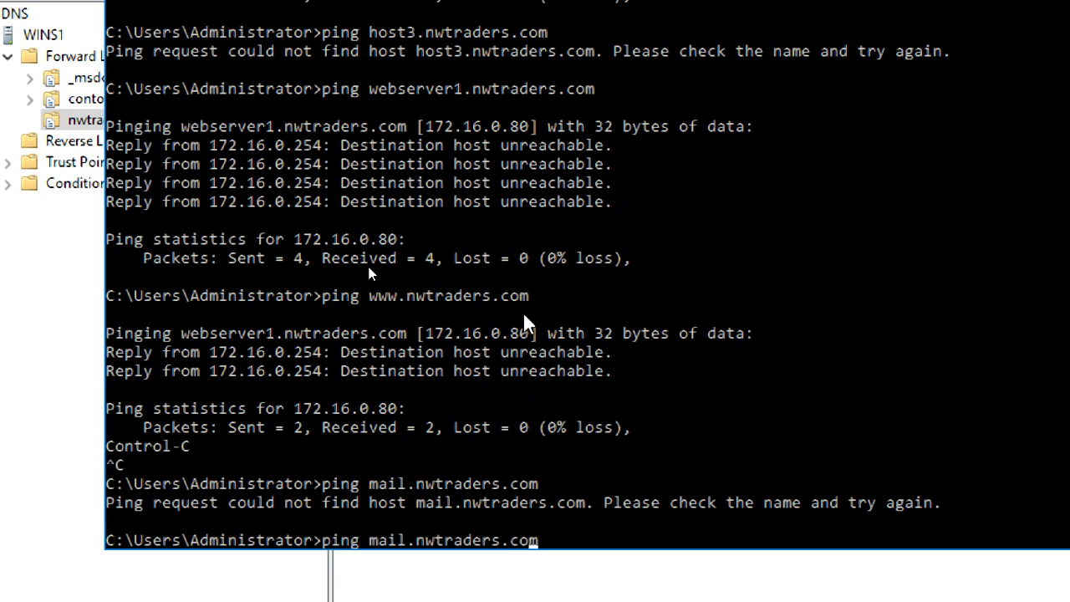
pyautogui.press('Left')
pyautogui.press('Left')
pyautogui.press('Left')
pyautogui.press('Left')
pyautogui.press('Left')
pyautogui.press('Left')
pyautogui.press('Left')
pyautogui.press('Left')
pyautogui.press('Left')
pyautogui.press('Left')
pyautogui.write('1')
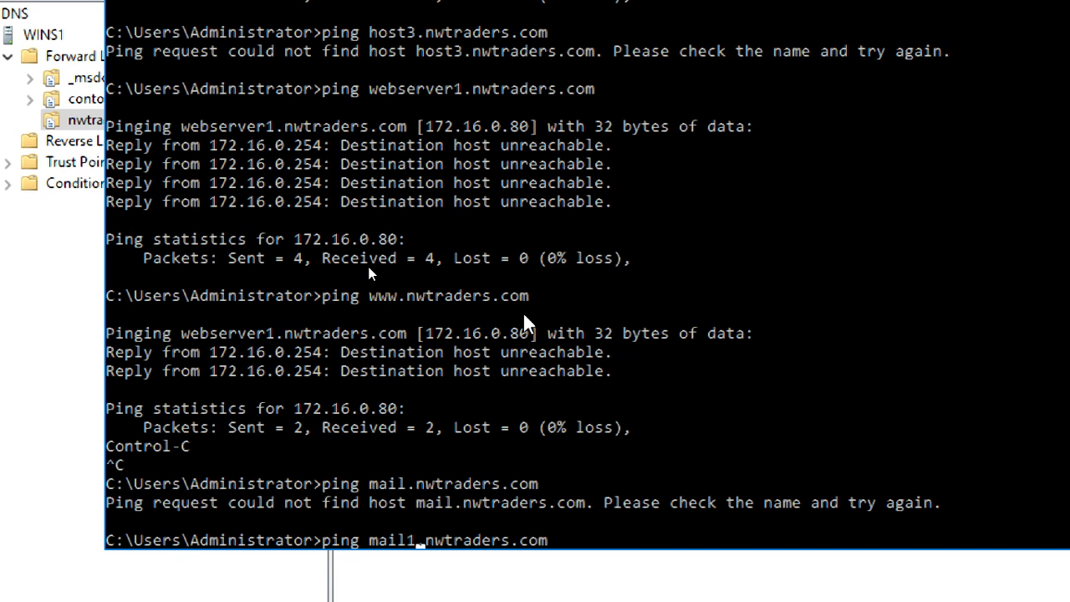
pyautogui.press('Return')
# - Ping mailserver1.nwtraders.com to test name resolution of the mail server host
pyautogui.press('Up')
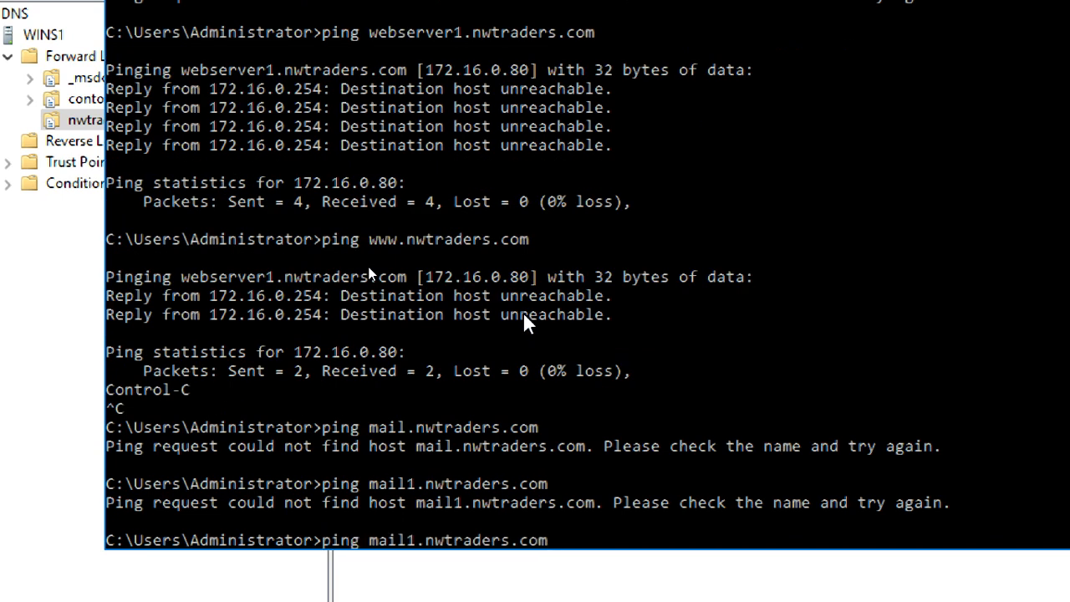
pyautogui.press('Left')
pyautogui.press('Left')
pyautogui.press('Left')
pyautogui.press('Left')
pyautogui.press('Left')
pyautogui.press('Left')
pyautogui.press('Left')
pyautogui.press('Left')
pyautogui.press('Left')
pyautogui.press('Left')
pyautogui.press('Left')
pyautogui.write('server')
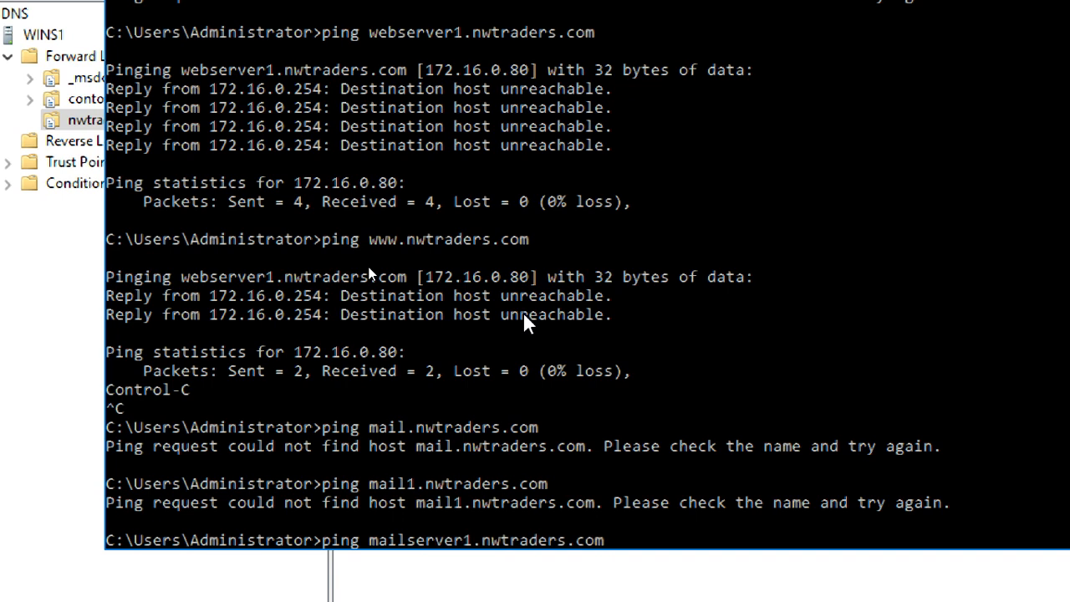
pyautogui.press('Return')
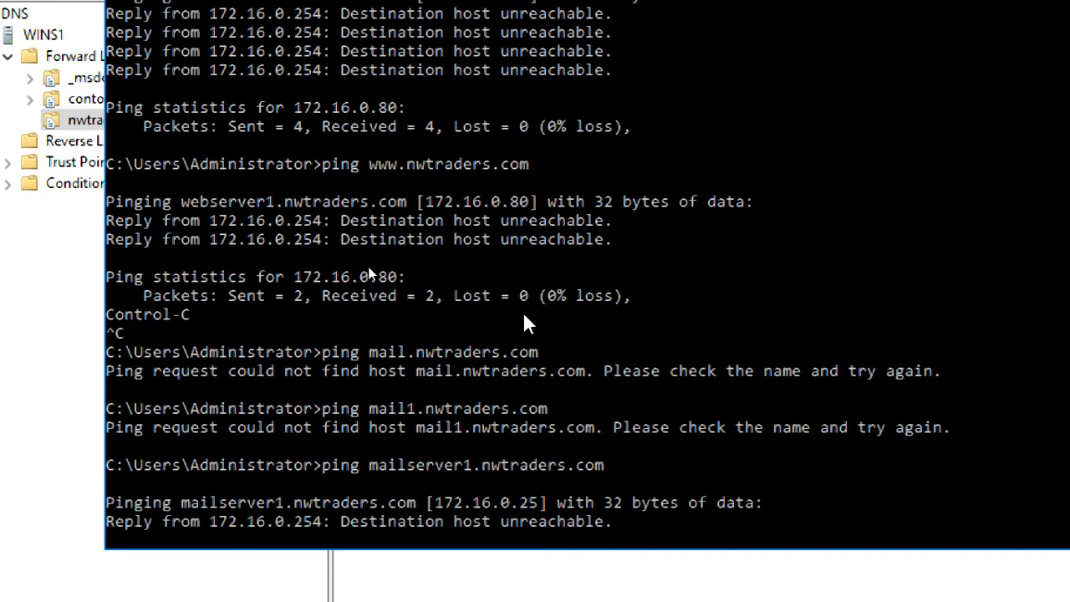
# - Switch to DNS Manager and check the fully qualified domain name in the mail MX record's properties, leaving the record unedited
pyautogui.click(56, 360)
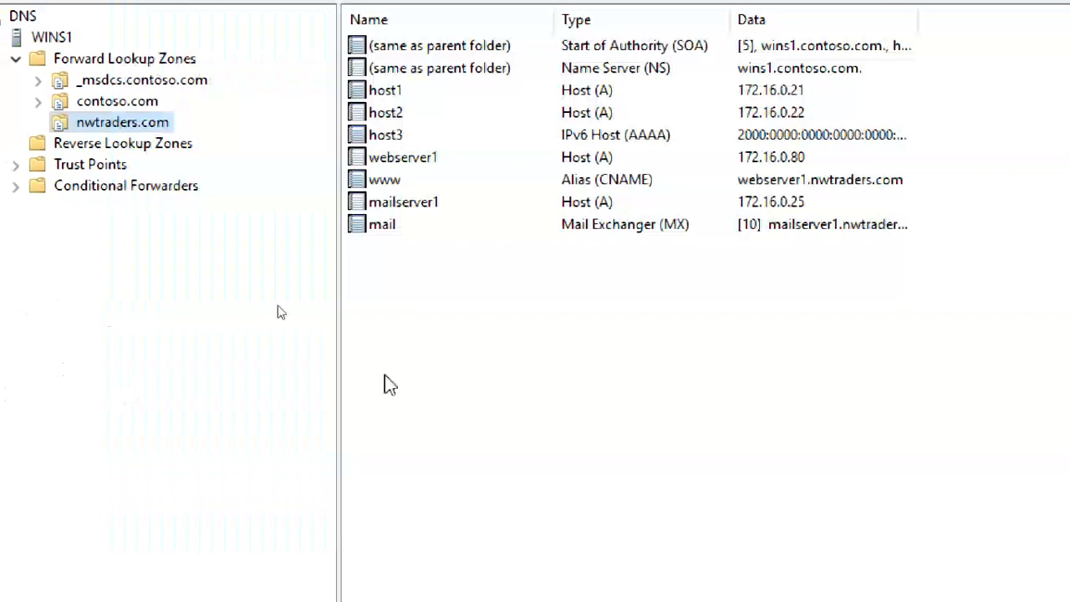
pyautogui.doubleClick(384, 236)
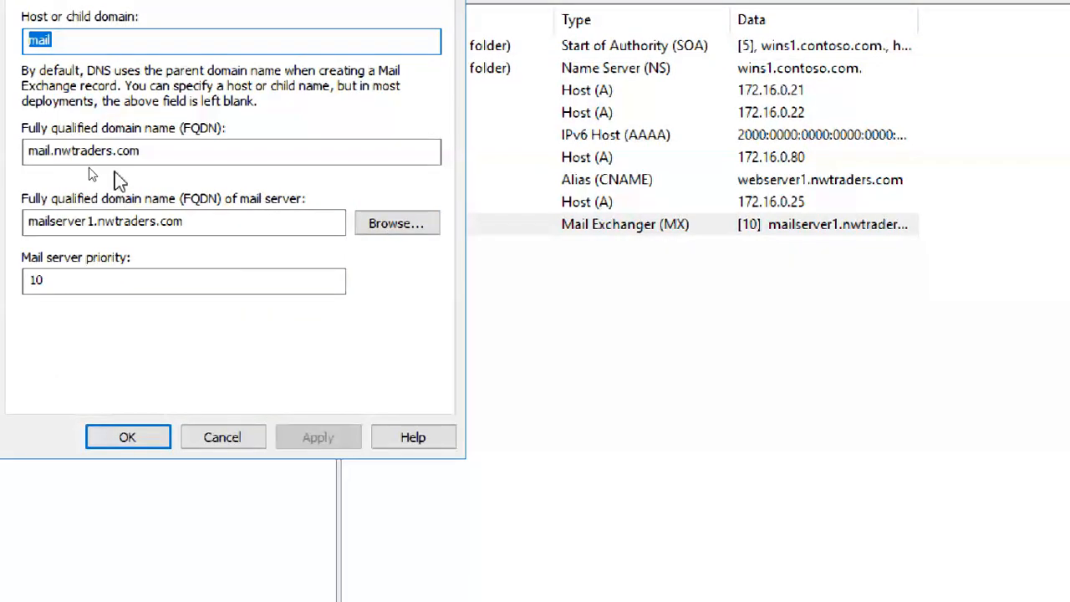
pyautogui.moveTo(150, 155); pyautogui.dragTo(10, 148)
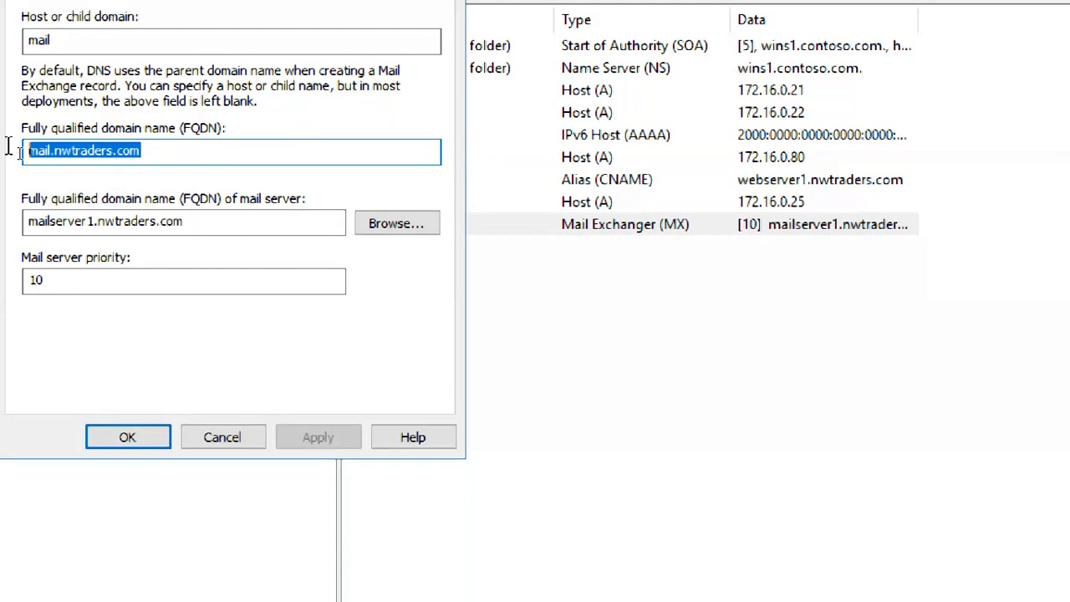
pyautogui.click(226, 438)
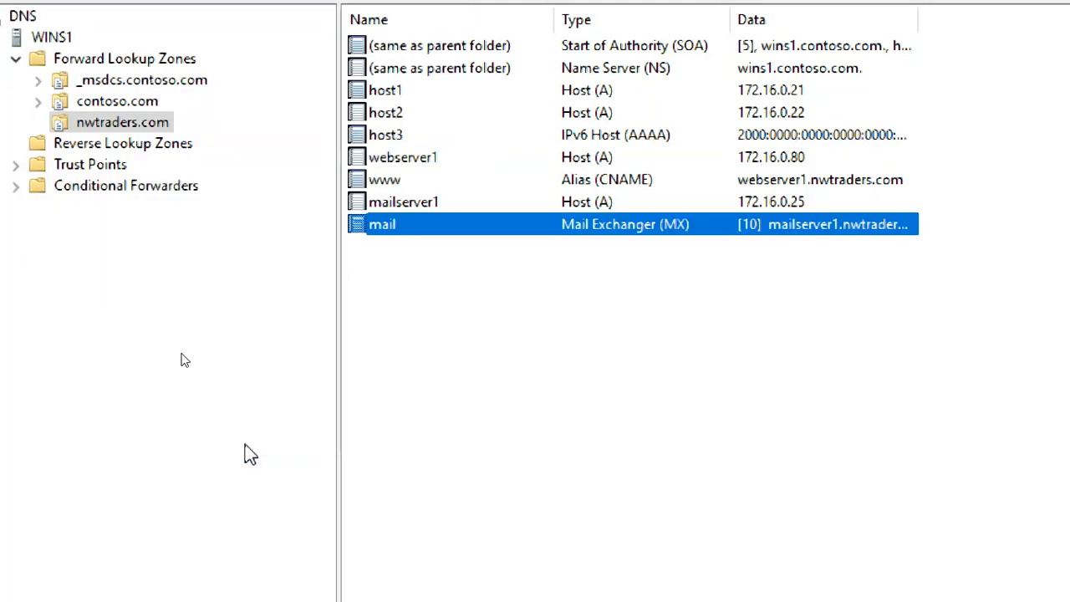
# - Switch back to the Command Prompt and ping mail.nwtraders.com again
pyautogui.click(414, 579)
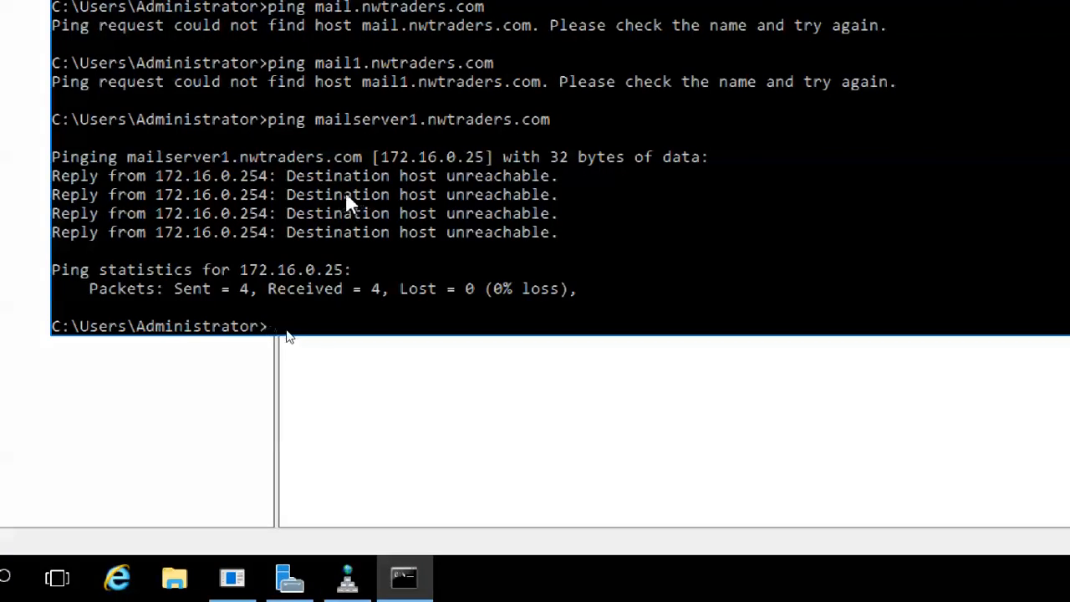
pyautogui.press('Up')
pyautogui.press('Up')
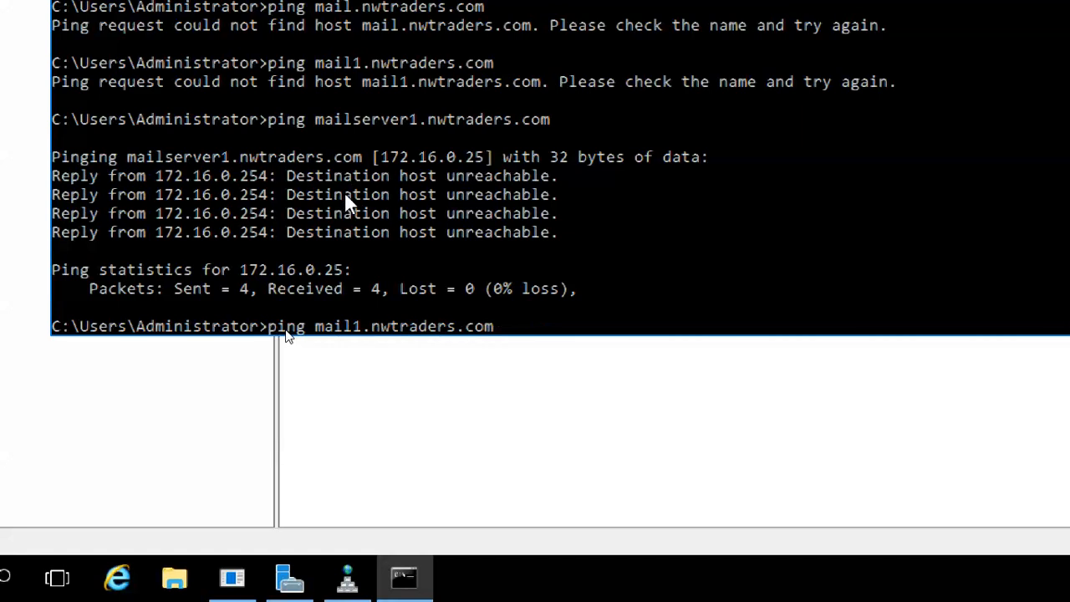
pyautogui.press('Left')
pyautogui.press('Left')
pyautogui.press('Left')
pyautogui.press('Left')
pyautogui.press('Left')
pyautogui.press('Left')
pyautogui.press('Left')
pyautogui.press('Left')
pyautogui.press('Left')
pyautogui.press('Left')
pyautogui.press('Left')
pyautogui.press('Left')
pyautogui.press('Left')
pyautogui.press('Left')
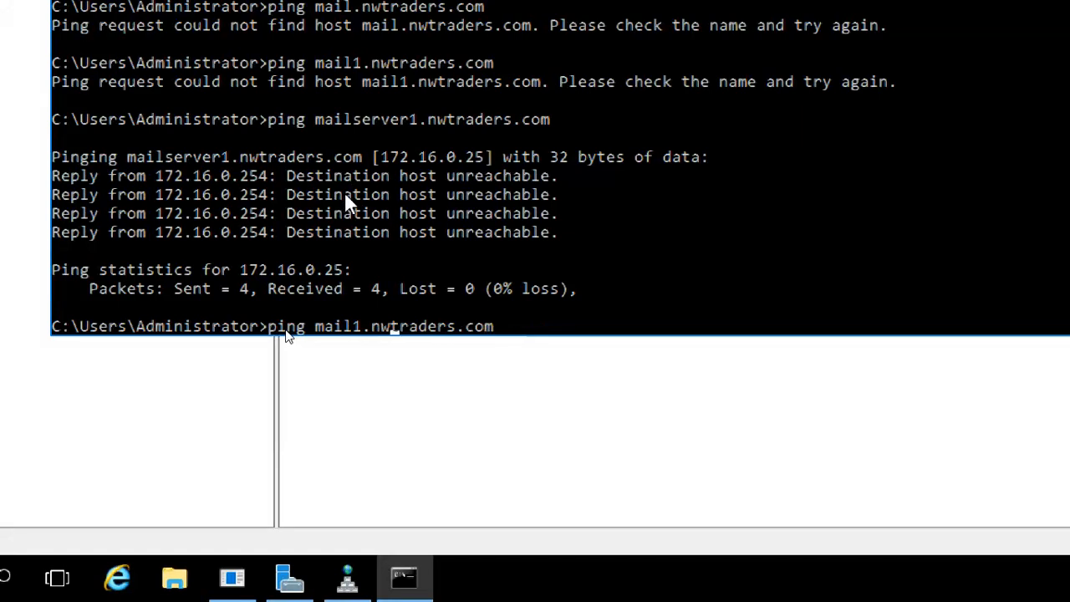
pyautogui.press('BackSpace')
pyautogui.press('Return')
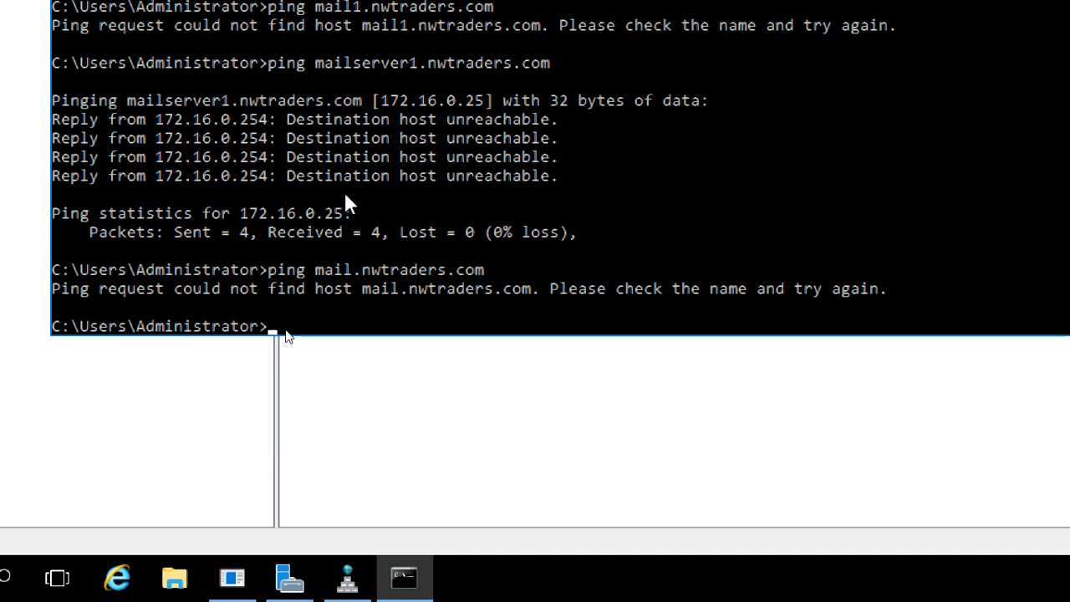
pyautogui.press('Up')
pyautogui.press('Left')
pyautogui.press('Left')
pyautogui.press('Left')
pyautogui.press('Left')
pyautogui.press('Left')
pyautogui.press('Left')
pyautogui.press('Left')
pyautogui.press('Left')
pyautogui.press('Left')
pyautogui.press('Left')
pyautogui.press('Left')
pyautogui.press('Left')
pyautogui.press('Left')
pyautogui.press('Left')
pyautogui.press('Left')
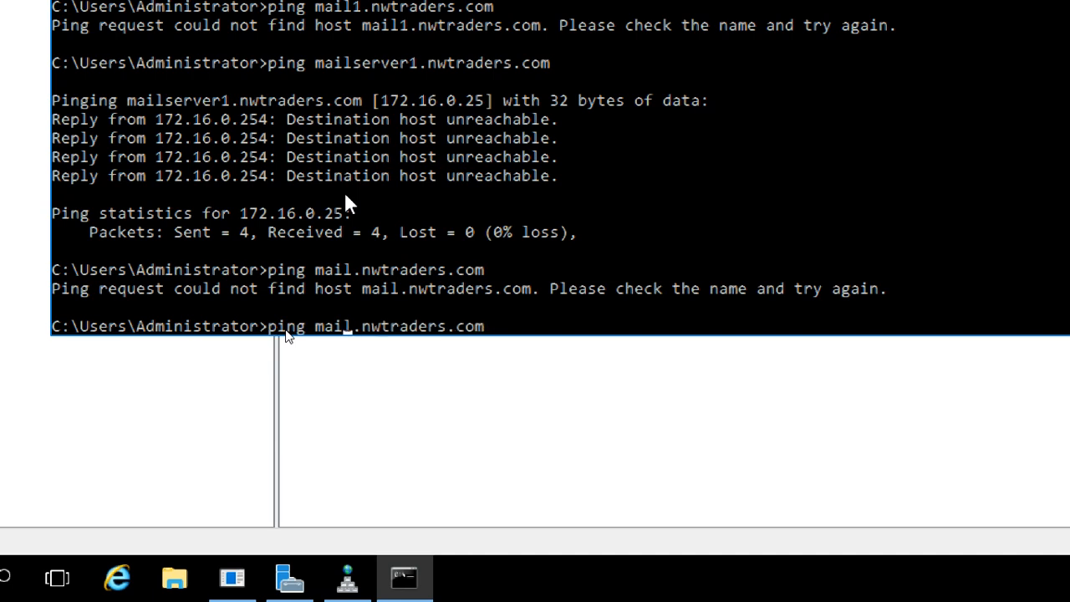
pyautogui.press('Right')
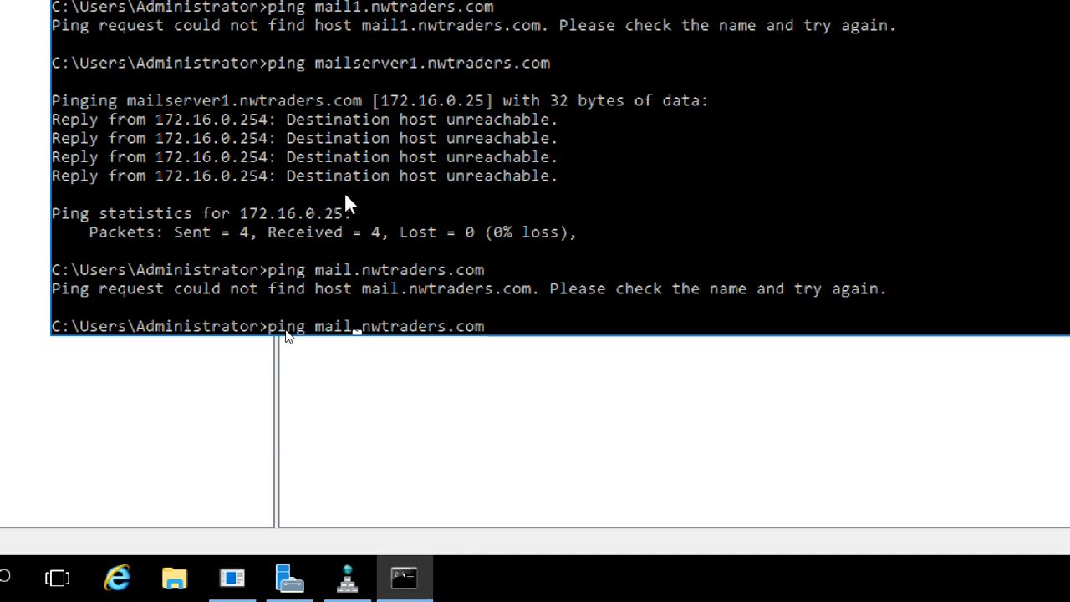
pyautogui.press('Right')
pyautogui.press('Right')
pyautogui.press('Right')
pyautogui.press('Right')
pyautogui.press('Right')
pyautogui.press('Right')
pyautogui.press('Right')
pyautogui.press('Right')
pyautogui.press('Right')
pyautogui.press('Right')
pyautogui.press('Right')
pyautogui.press('Right')
pyautogui.press('Right')
pyautogui.press('Right')
pyautogui.press('BackSpace')
pyautogui.press('BackSpace')
pyautogui.press('BackSpace')
pyautogui.press('BackSpace')
pyautogui.press('BackSpace')
pyautogui.press('BackSpace')
pyautogui.press('BackSpace')
pyautogui.press('BackSpace')
pyautogui.press('BackSpace')
pyautogui.press('BackSpace')
pyautogui.press('BackSpace')
pyautogui.press('BackSpace')
pyautogui.press('BackSpace')
pyautogui.press('BackSpace')
pyautogui.press('BackSpace')
pyautogui.press('BackSpace')
pyautogui.press('BackSpace')
pyautogui.press('BackSpace')
pyautogui.press('BackSpace')
pyautogui.press('BackSpace')
pyautogui.press('BackSpace')
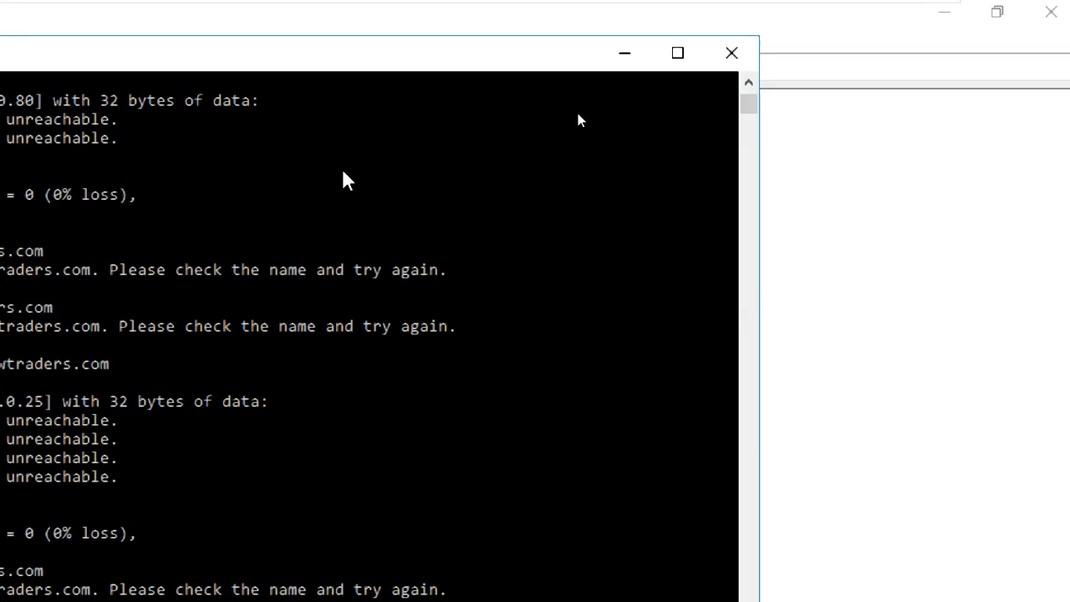
# - Close the Command Prompt, refresh the nwtraders.com record list in DNS Manager, and select the Name Server (NS) record
pyautogui.click(729, 55)
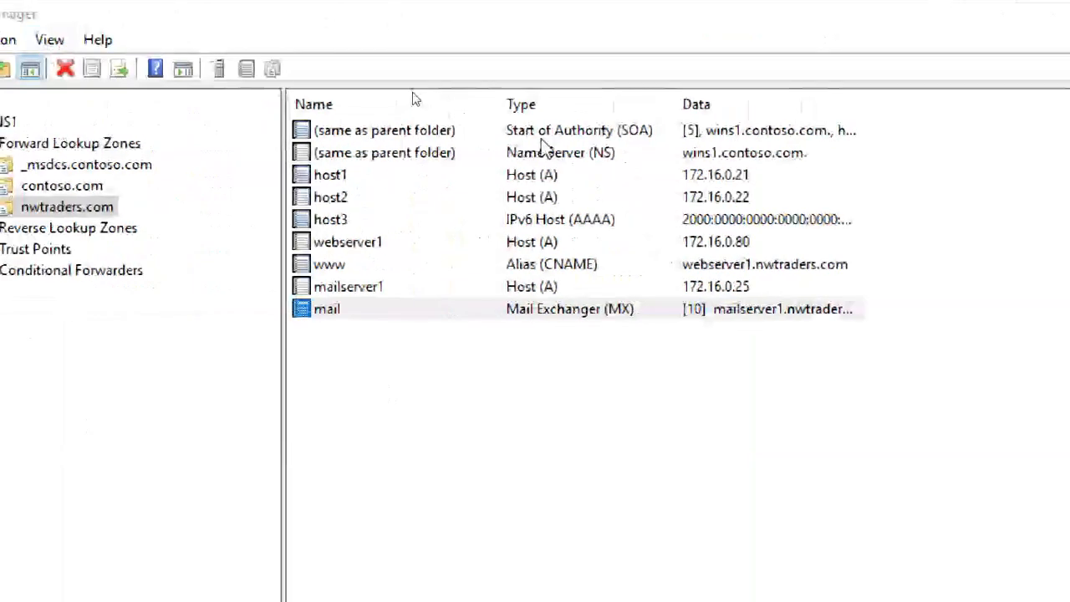
pyautogui.click(539, 131)
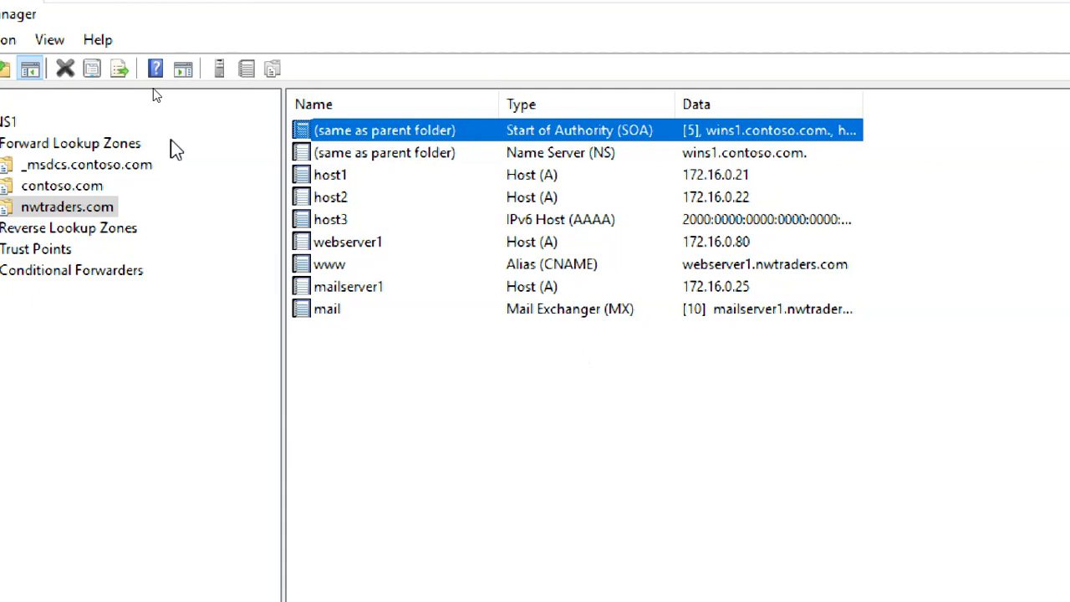
pyautogui.click(475, 416)
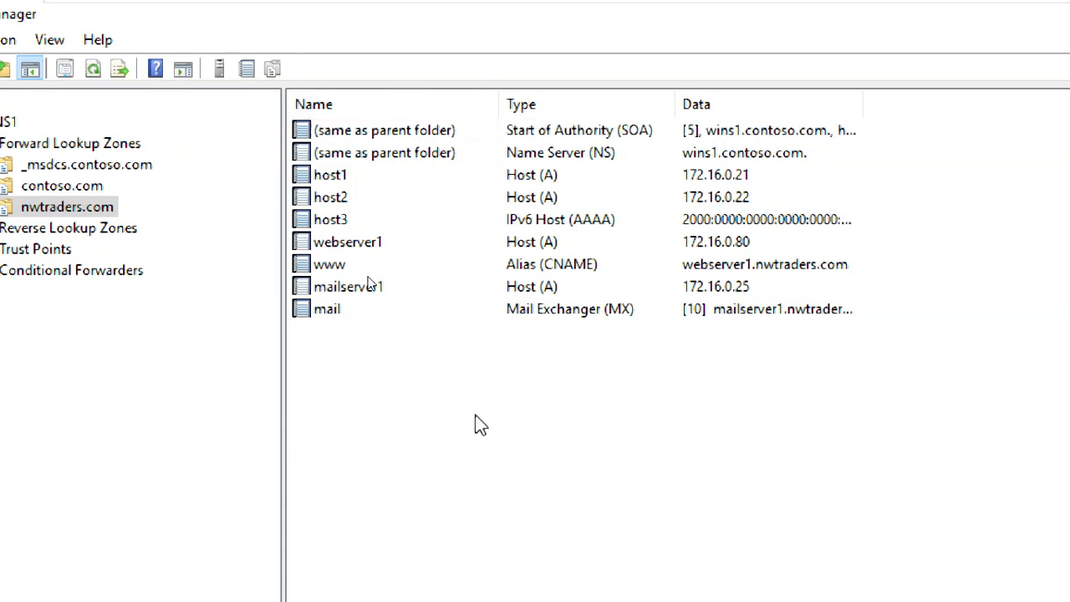
pyautogui.click(93, 69)
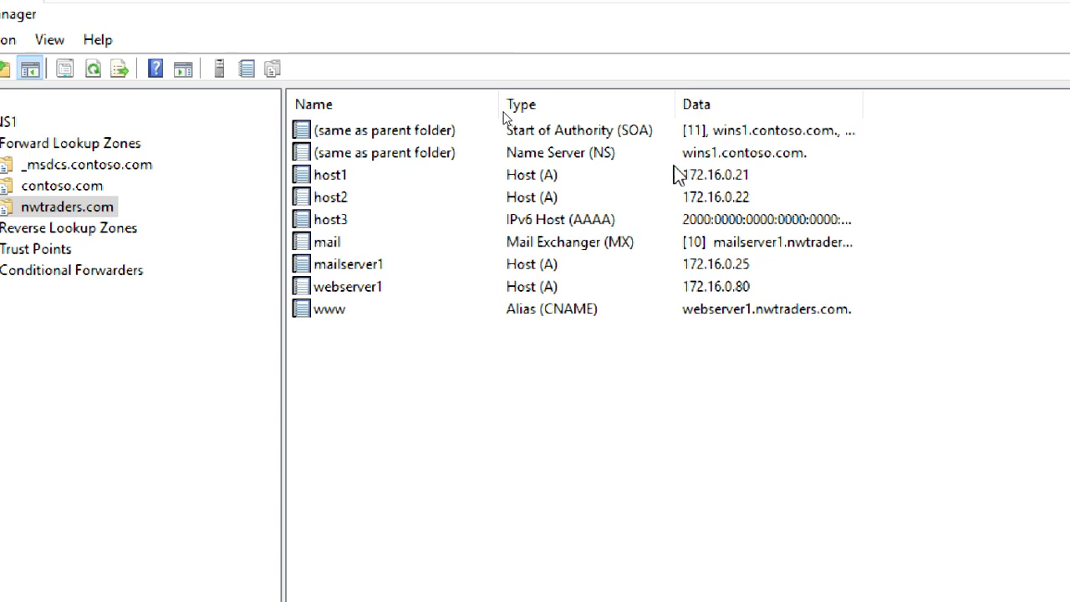
pyautogui.click(583, 163)
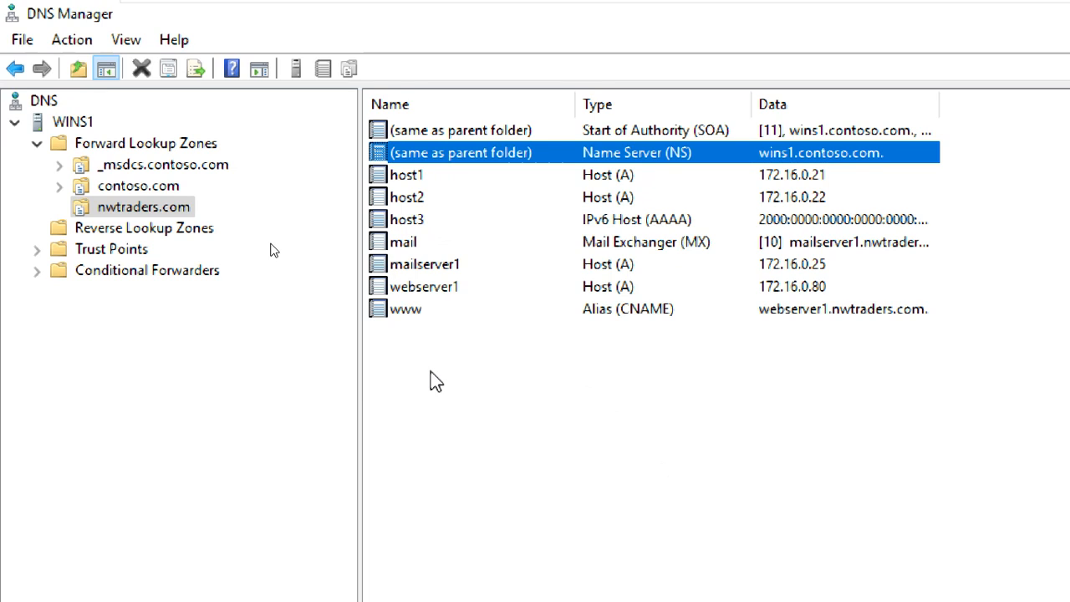
# - Create a new DNS domain named pune under the nwtraders.com forward lookup zone
pyautogui.rightClick(175, 211)
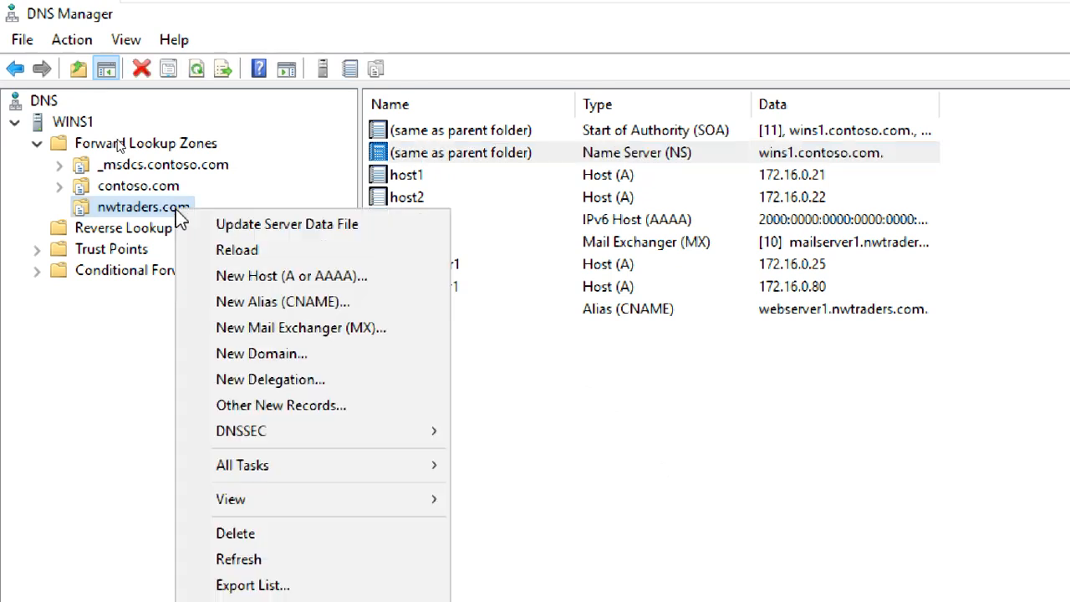
pyautogui.click(289, 356)
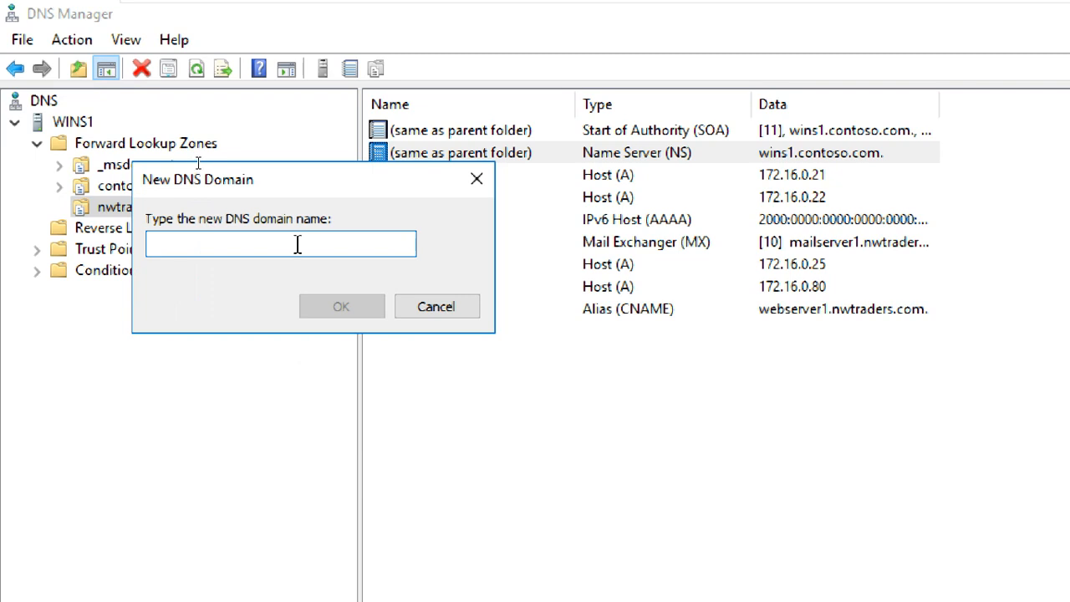
pyautogui.write('pune')
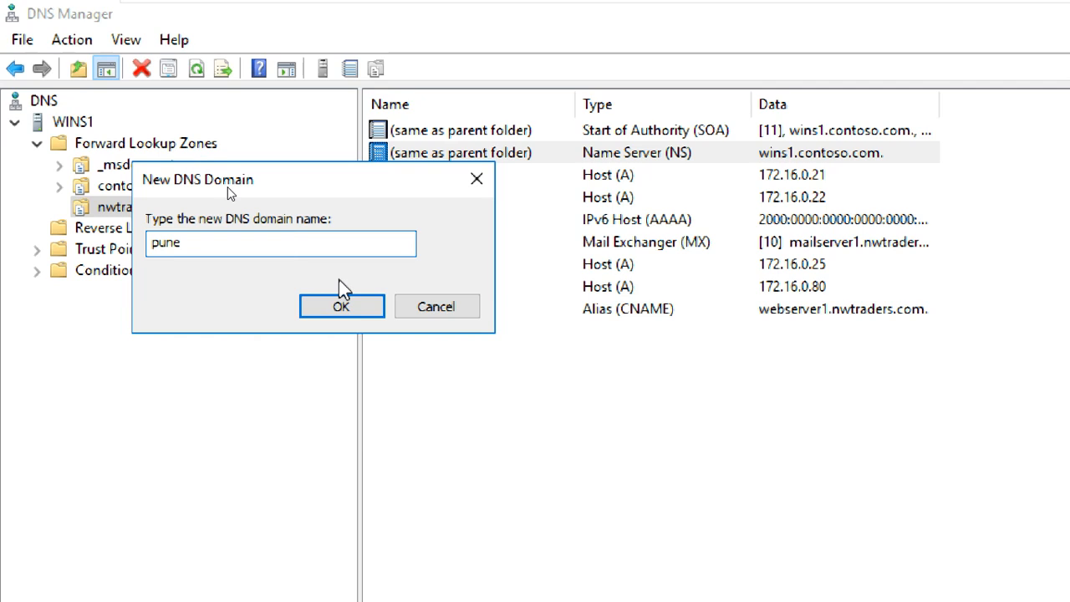
pyautogui.click(341, 302)
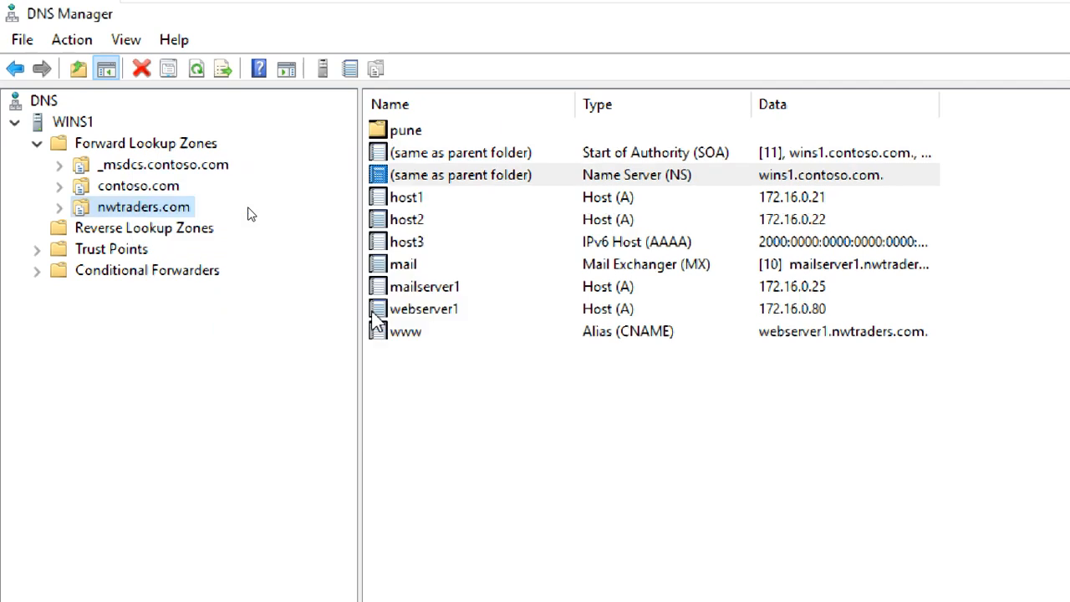
# - Add a host (A) record named pc1 with IP address 172.16.0.55 in the pune subdomain of nwtraders.com
pyautogui.click(62, 207)
pyautogui.click(105, 229)
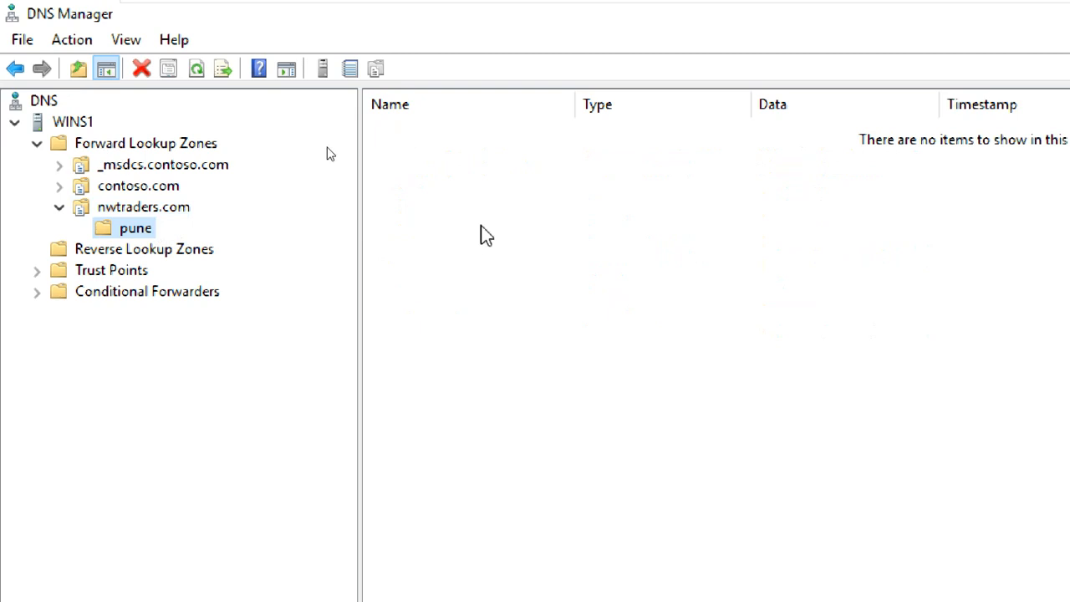
pyautogui.click(156, 212)
pyautogui.click(145, 224)
pyautogui.rightClick(502, 220)
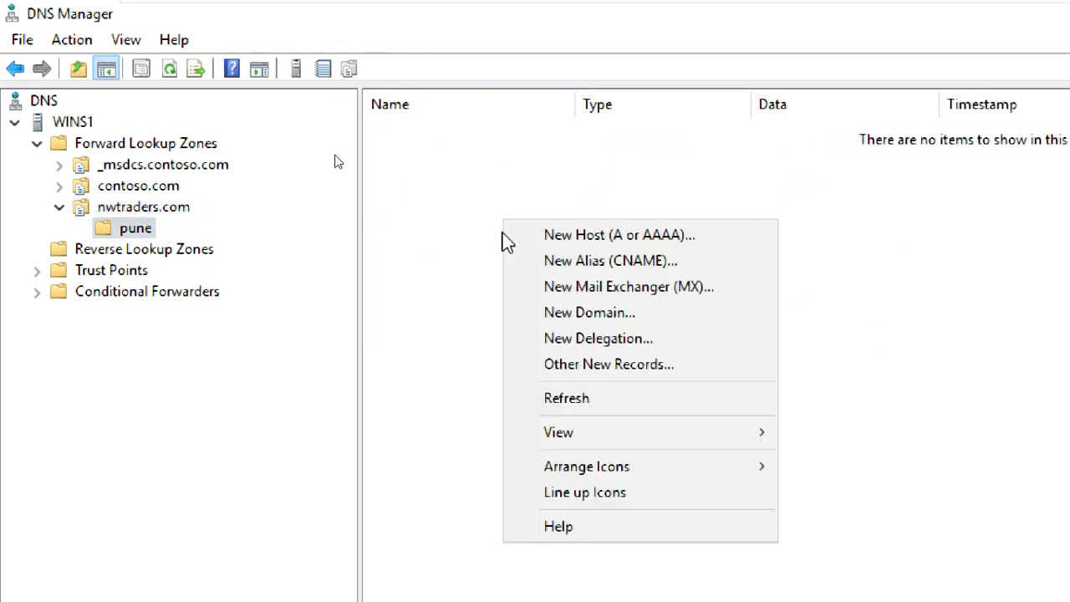
pyautogui.click(557, 238)
pyautogui.moveTo(657, 232); pyautogui.dragTo(455, 124)
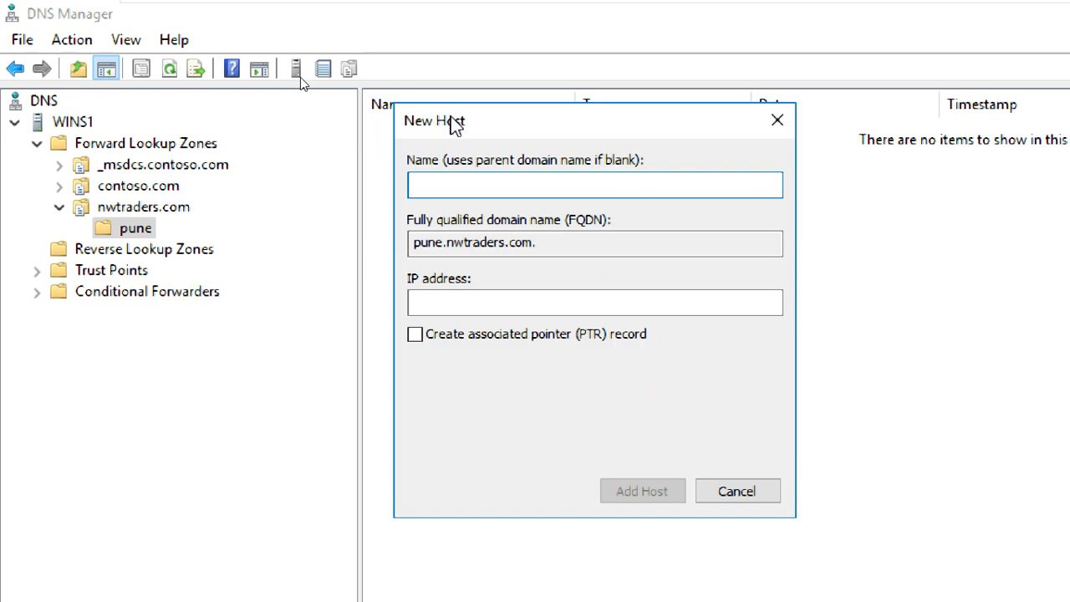
pyautogui.write('pc1')
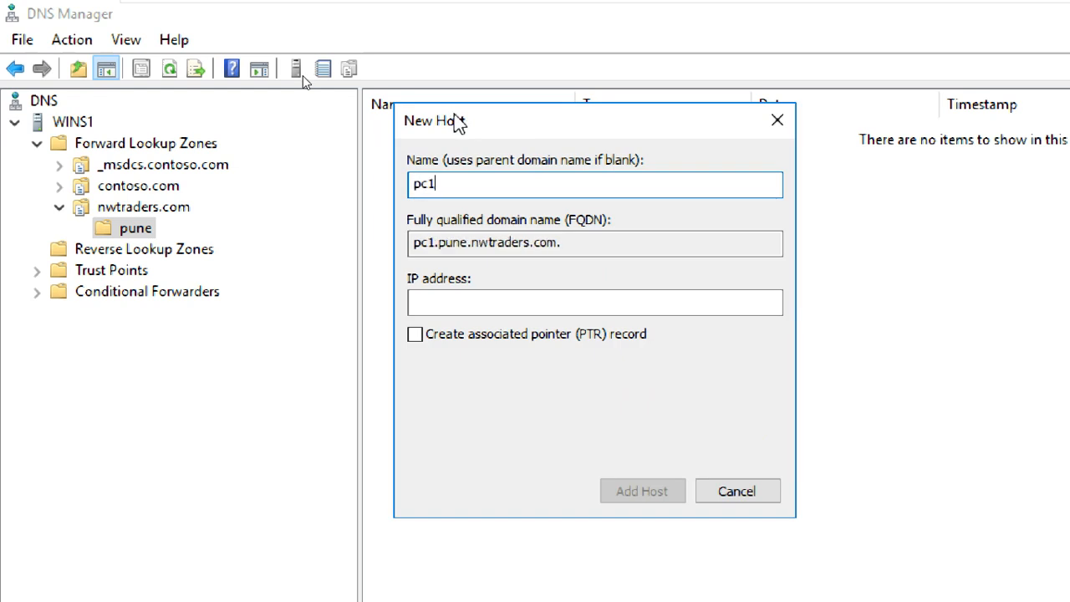
pyautogui.click(446, 304)
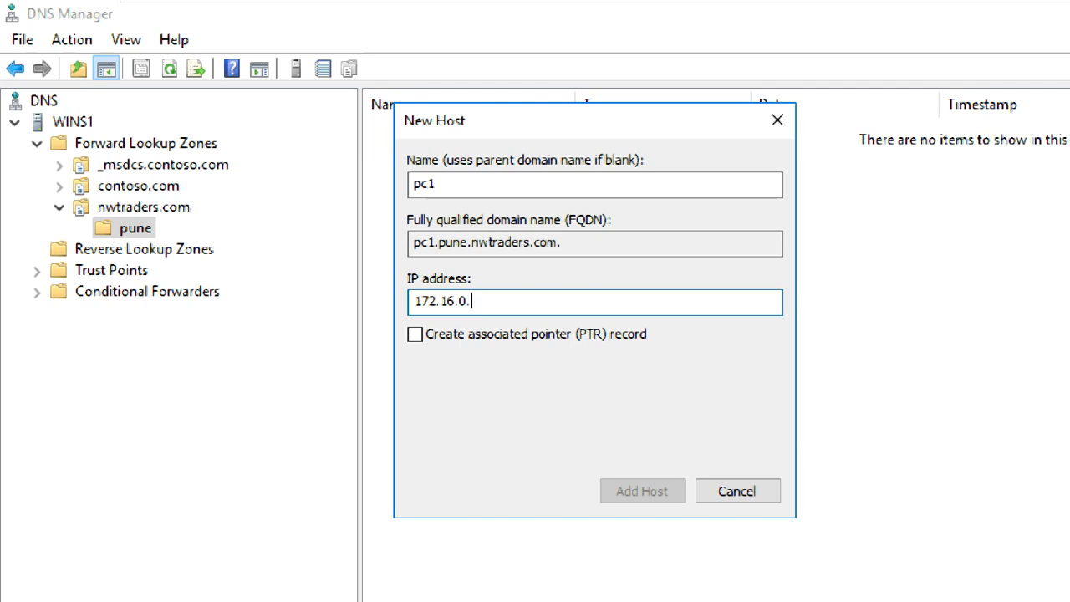
pyautogui.write('172.16.0.55')
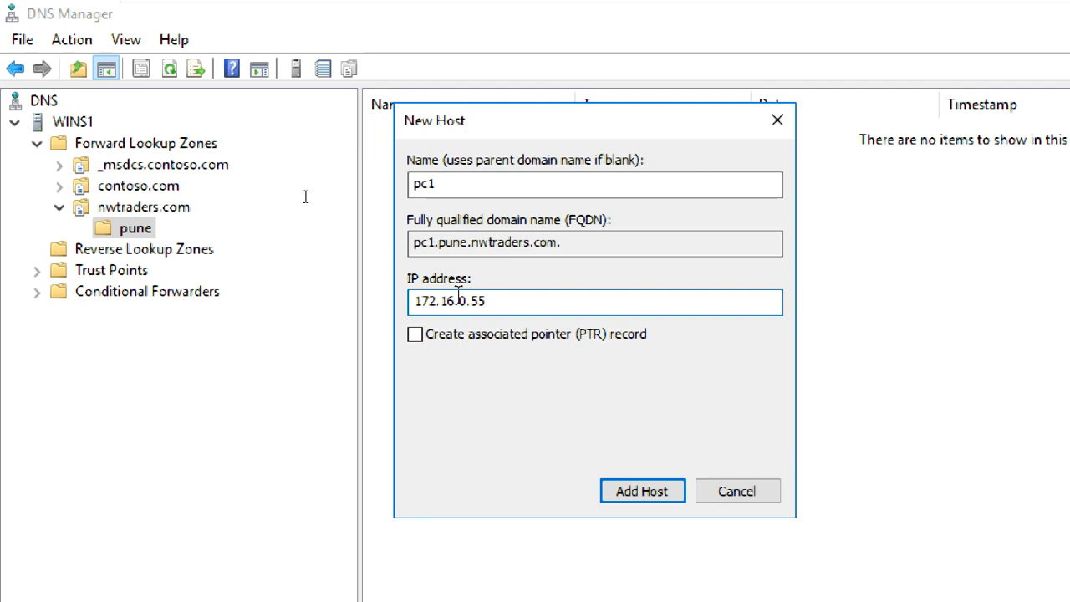
pyautogui.click(640, 495)
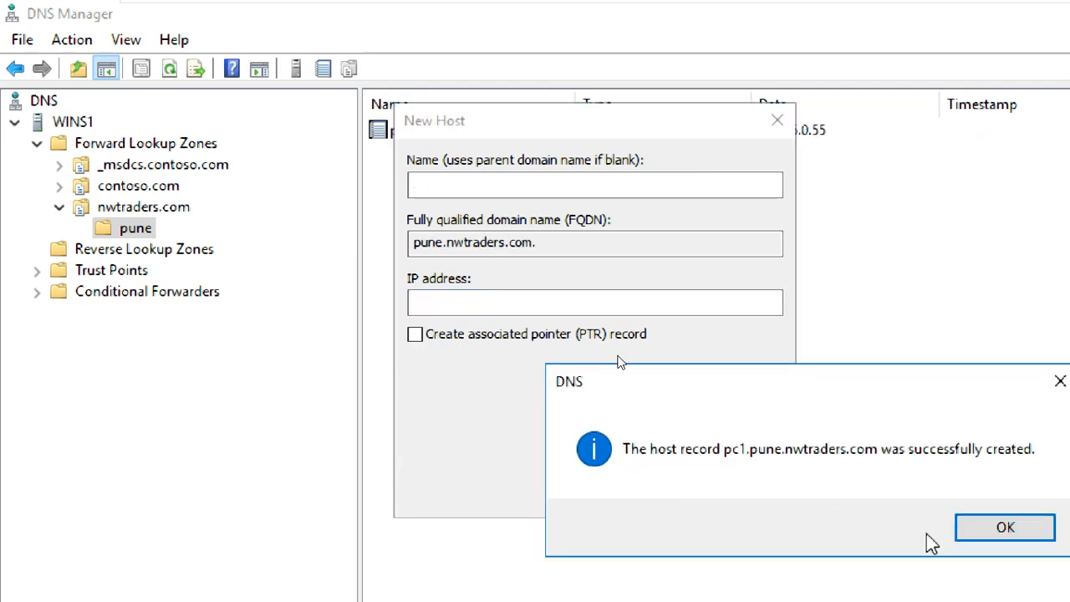
pyautogui.click(957, 526)
pyautogui.click(736, 495)
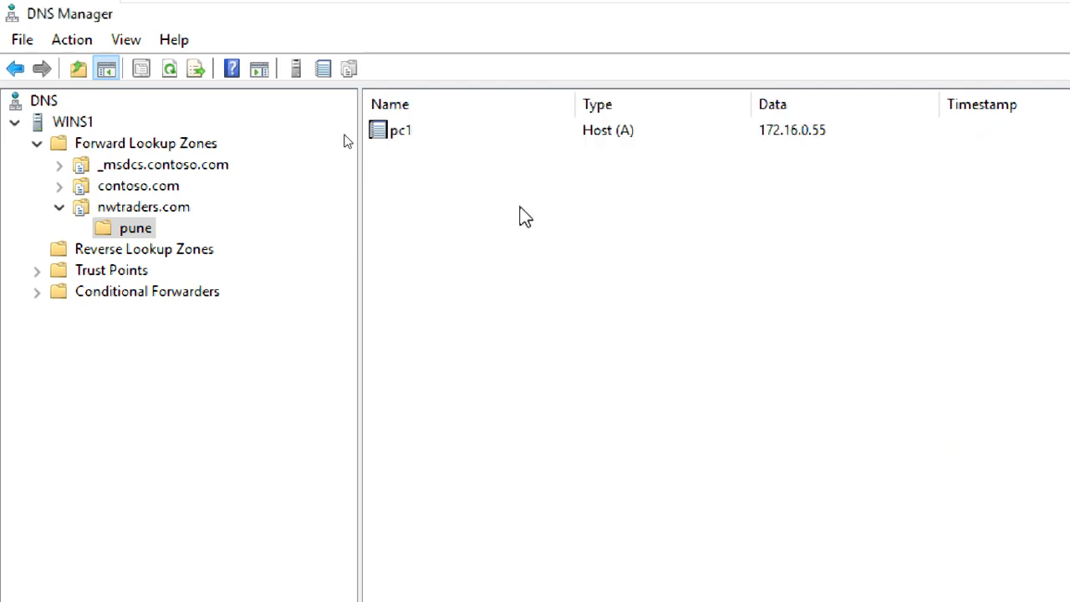
# - Open the pc1 host record's properties and highlight its fully qualified domain name to examine it
pyautogui.doubleClick(428, 139)
pyautogui.click(239, 186)
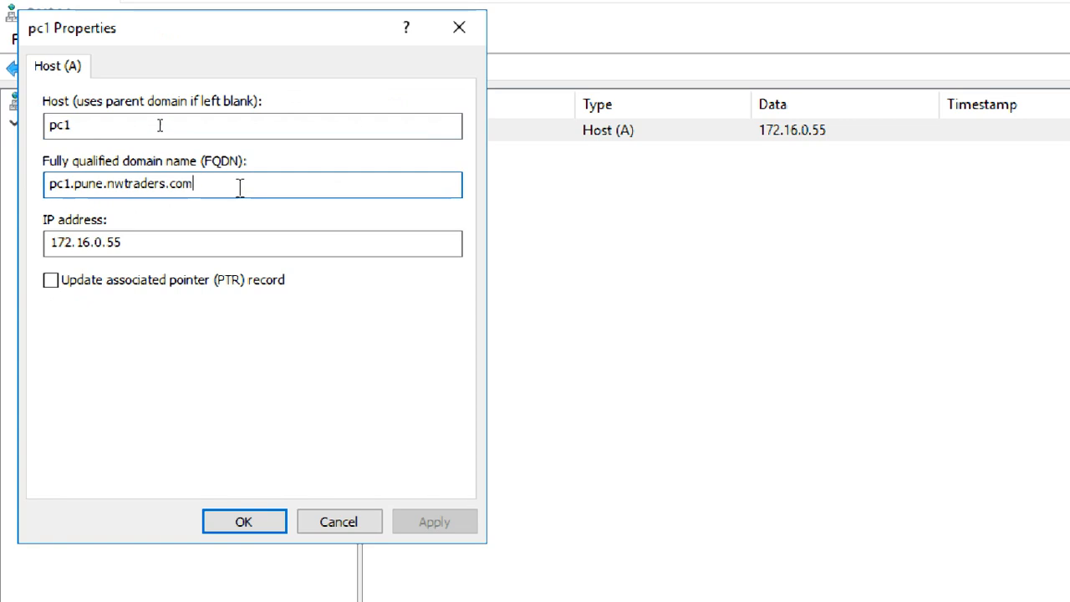
pyautogui.moveTo(239, 186); pyautogui.dragTo(28, 180)
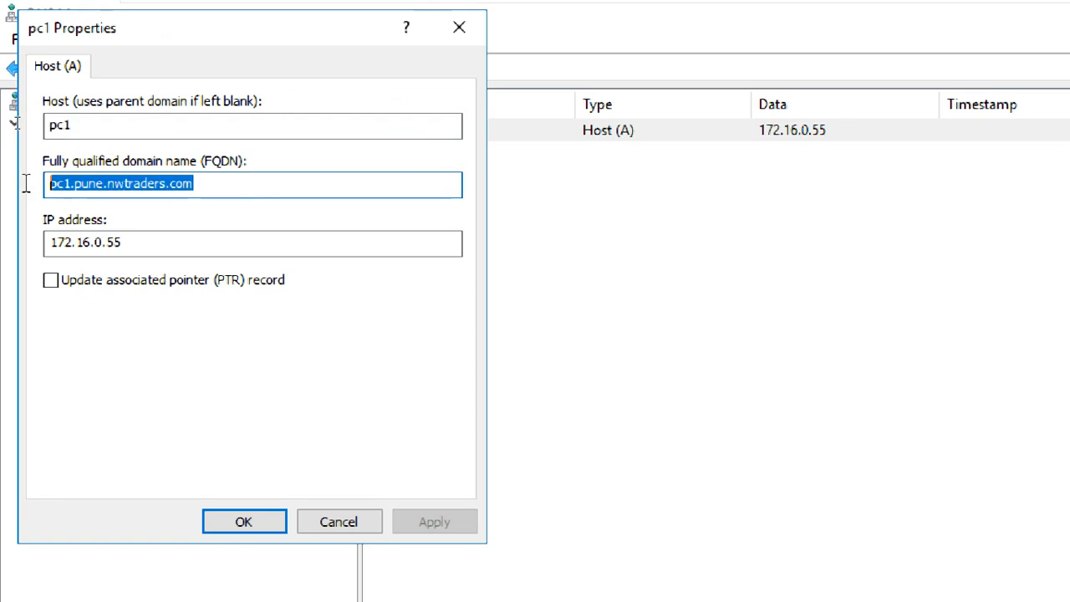
# - Examine the host part of pc1's fully qualified domain name, and close the record's properties without changes
pyautogui.click(263, 176)
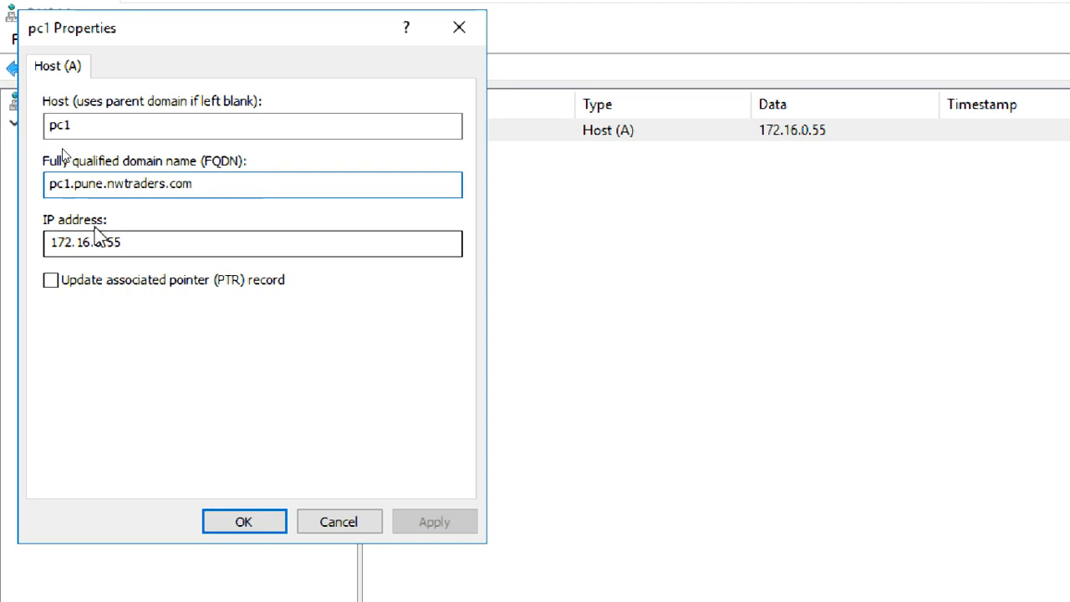
pyautogui.moveTo(198, 184); pyautogui.dragTo(45, 183)
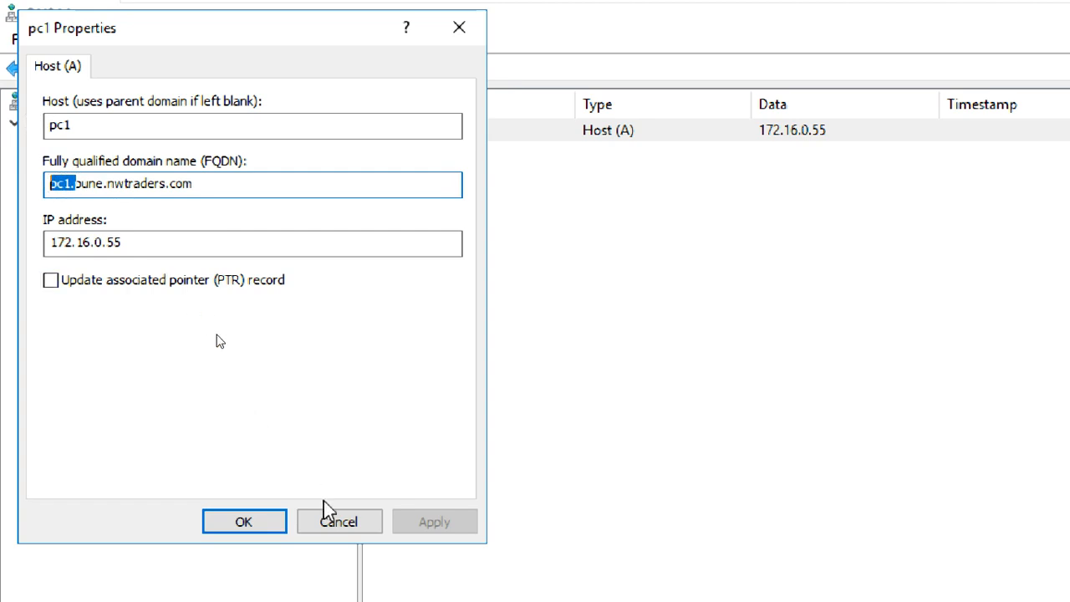
pyautogui.click(338, 521)
# - Review the Name Server and Host (A) records in the contoso.com forward lookup zone, including WINC1 and wins1
pyautogui.click(117, 209)
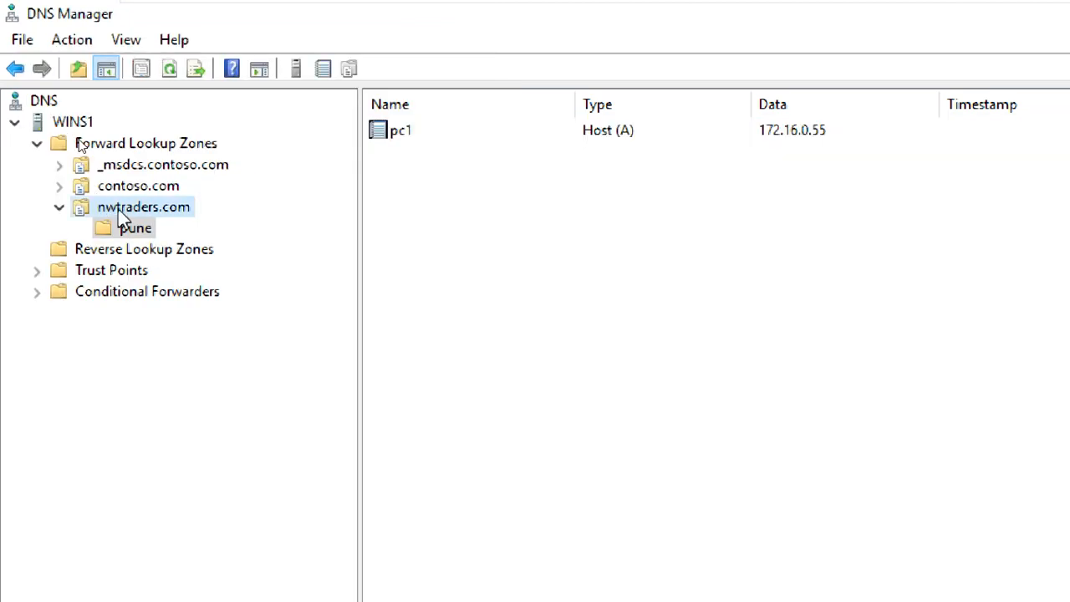
pyautogui.click(165, 189)
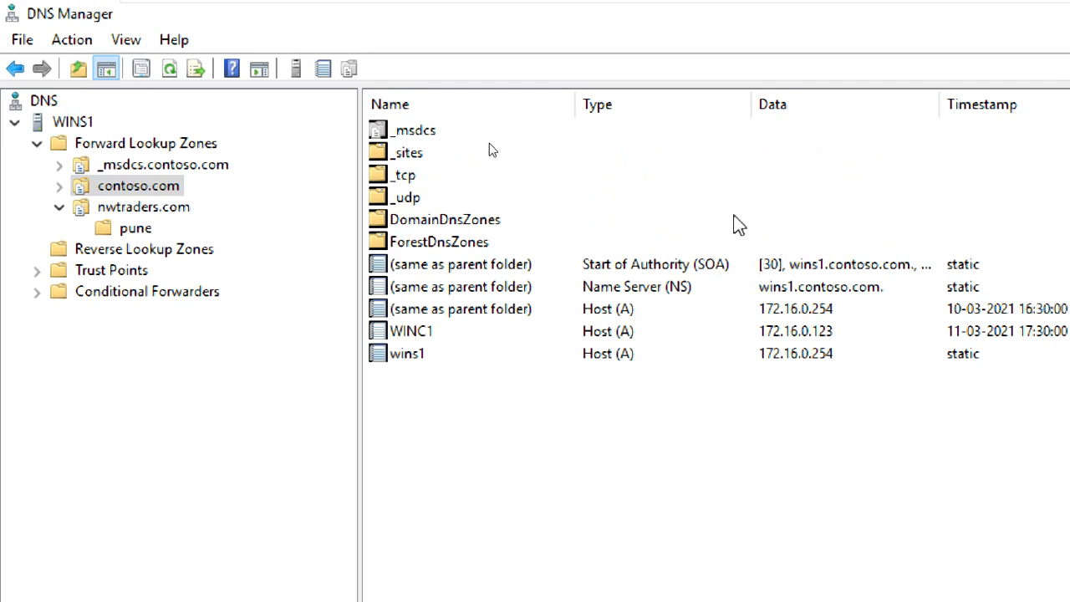
pyautogui.click(685, 285)
pyautogui.click(651, 314)
pyautogui.click(626, 336)
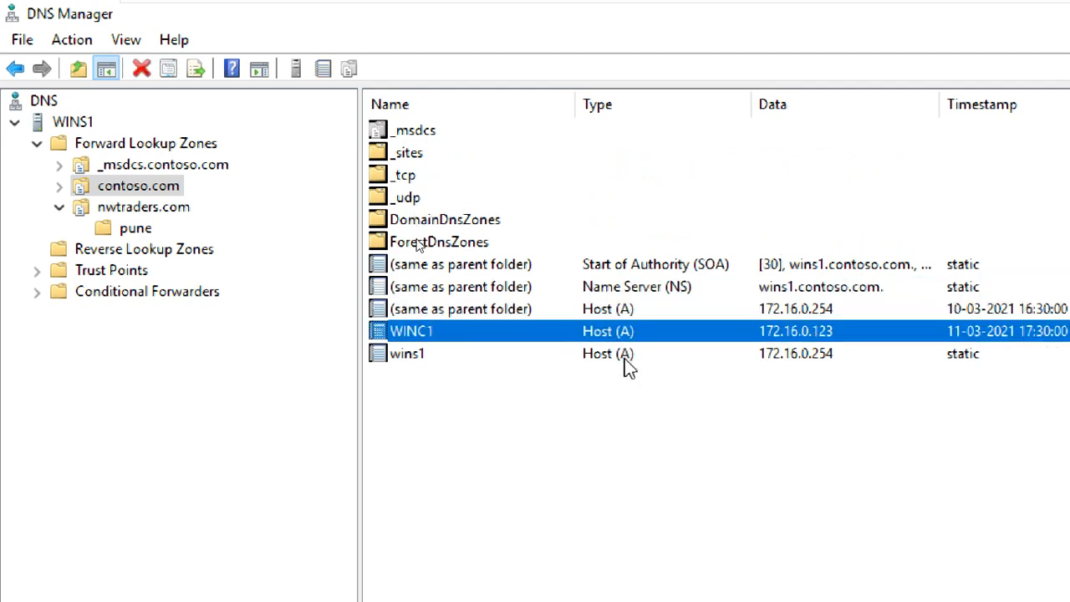
pyautogui.click(623, 356)
pyautogui.click(538, 435)
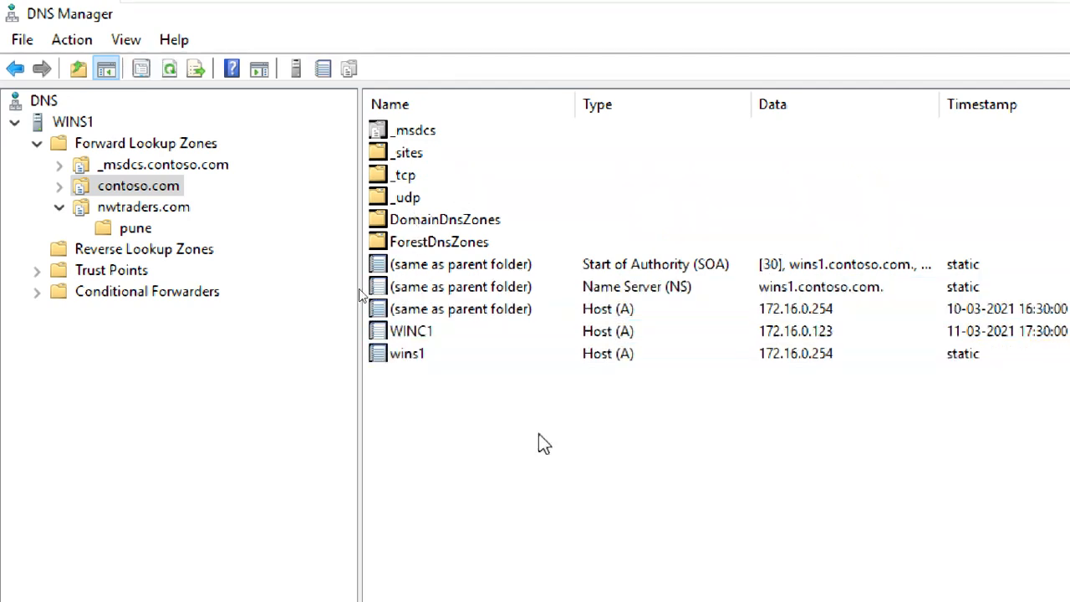
# - Compare the nwtraders.com and contoso.com zones with the forward lookup zone list, and select the host3 record in nwtraders.com
pyautogui.click(143, 207)
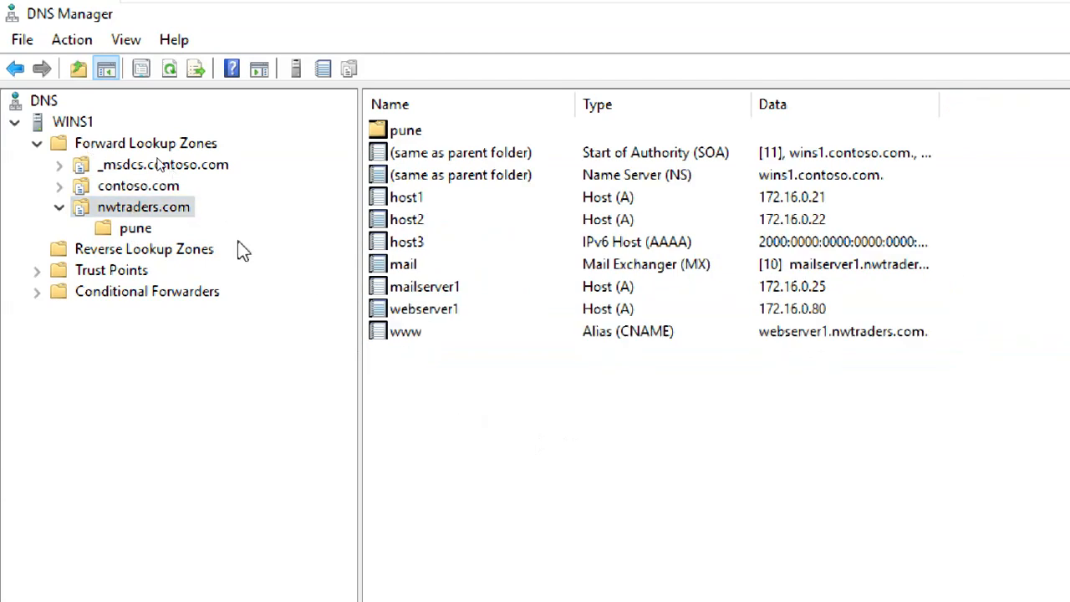
pyautogui.click(138, 186)
pyautogui.click(172, 145)
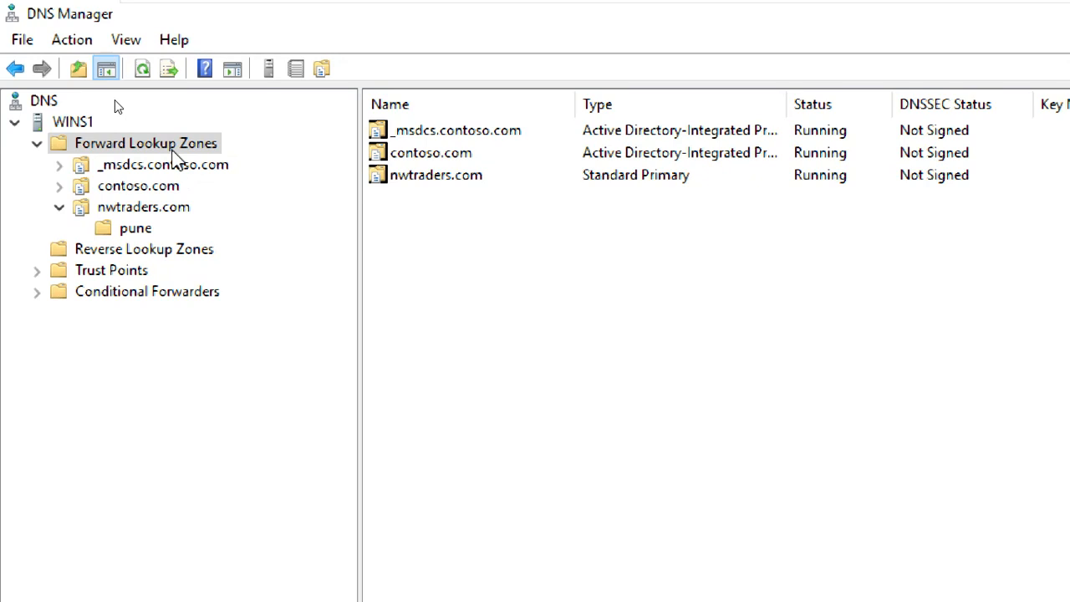
pyautogui.click(167, 185)
pyautogui.click(175, 208)
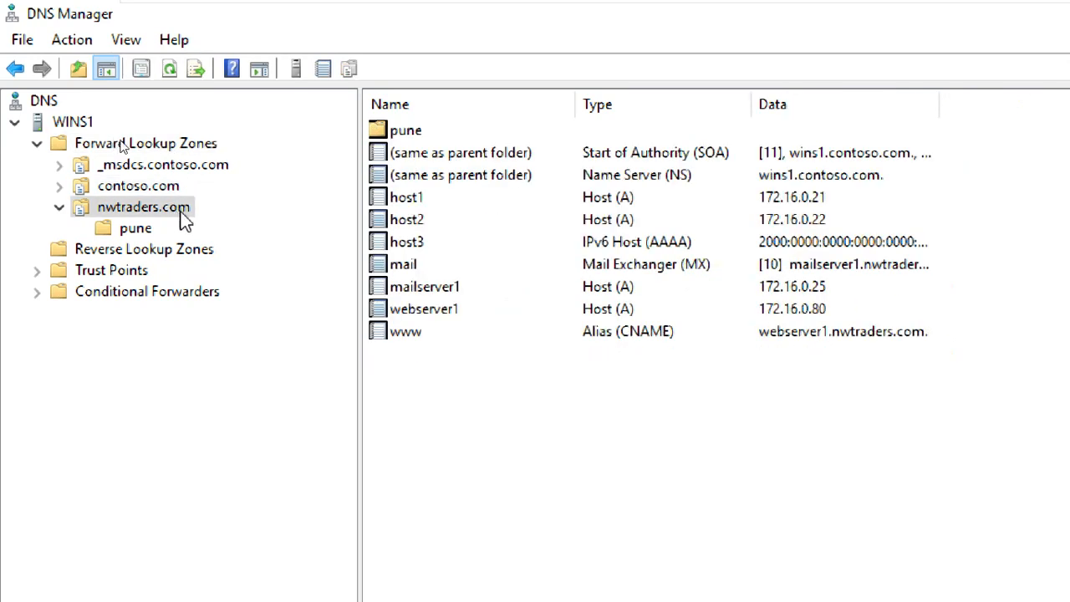
pyautogui.click(411, 242)
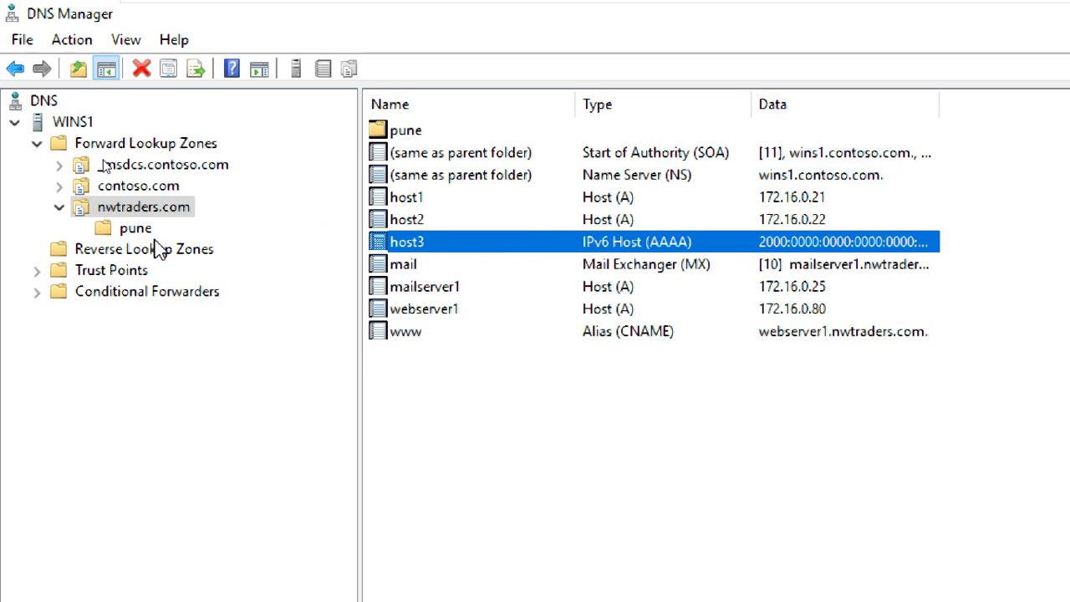
# - Expand the _msdcs.contoso.com zone and its dc folder, and view the service records in dc's _tcp folder
pyautogui.click(148, 190)
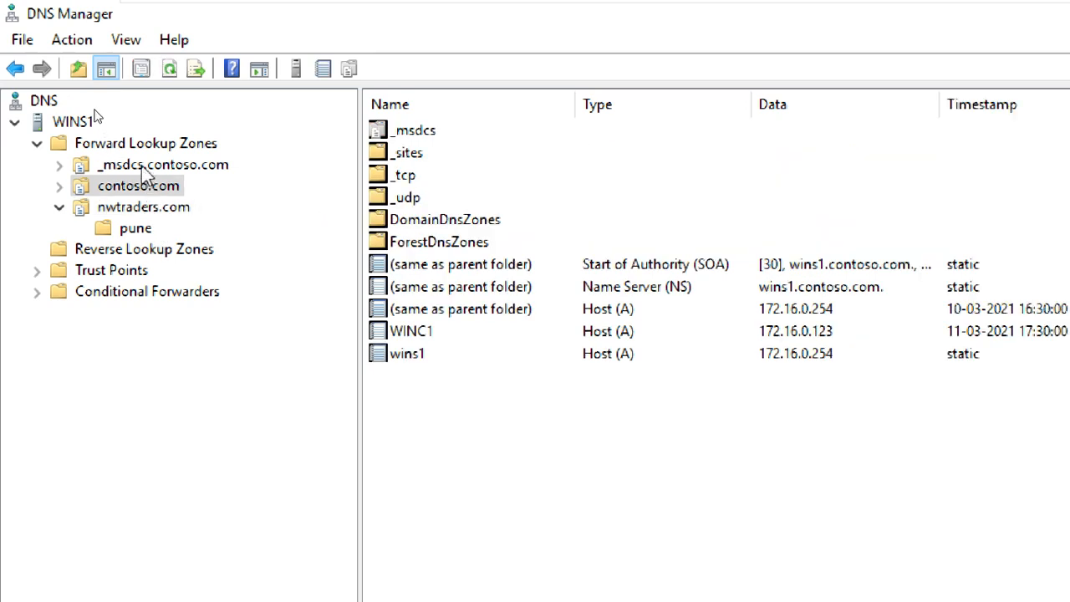
pyautogui.click(143, 167)
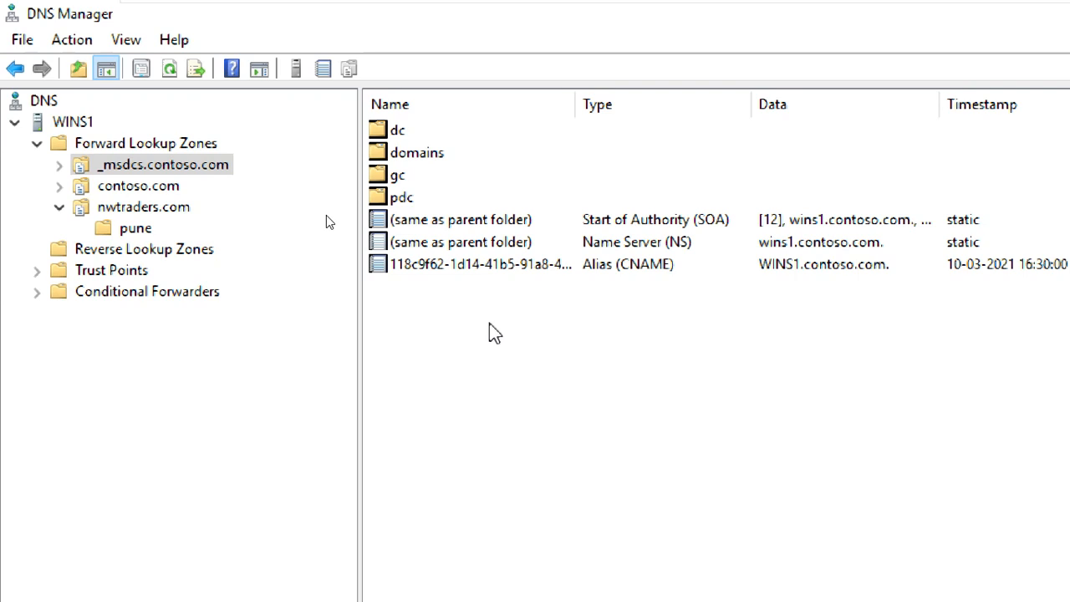
pyautogui.click(58, 166)
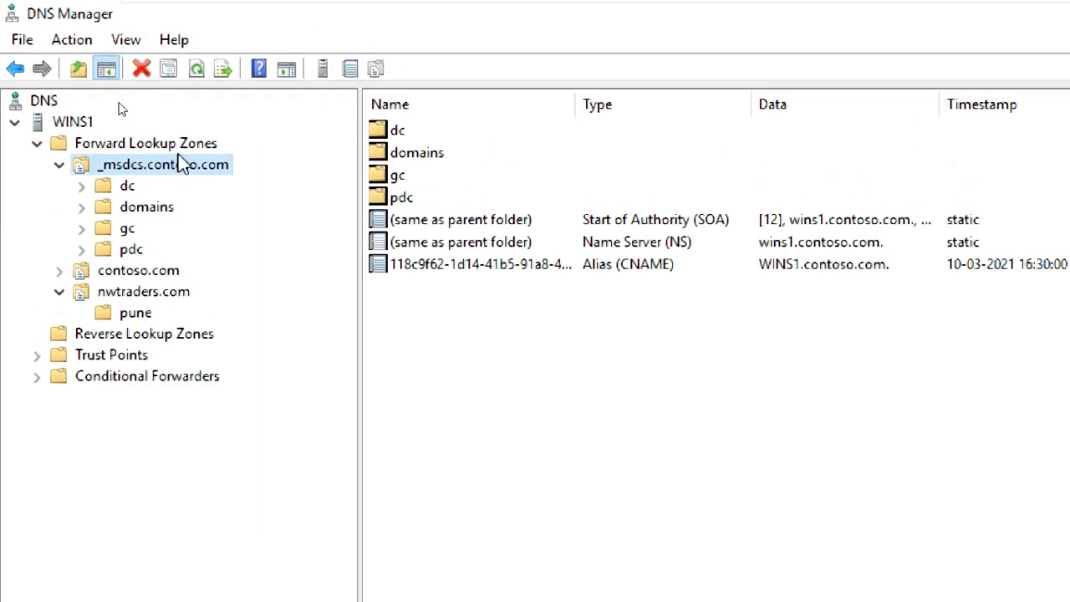
pyautogui.doubleClick(99, 189)
pyautogui.click(108, 210)
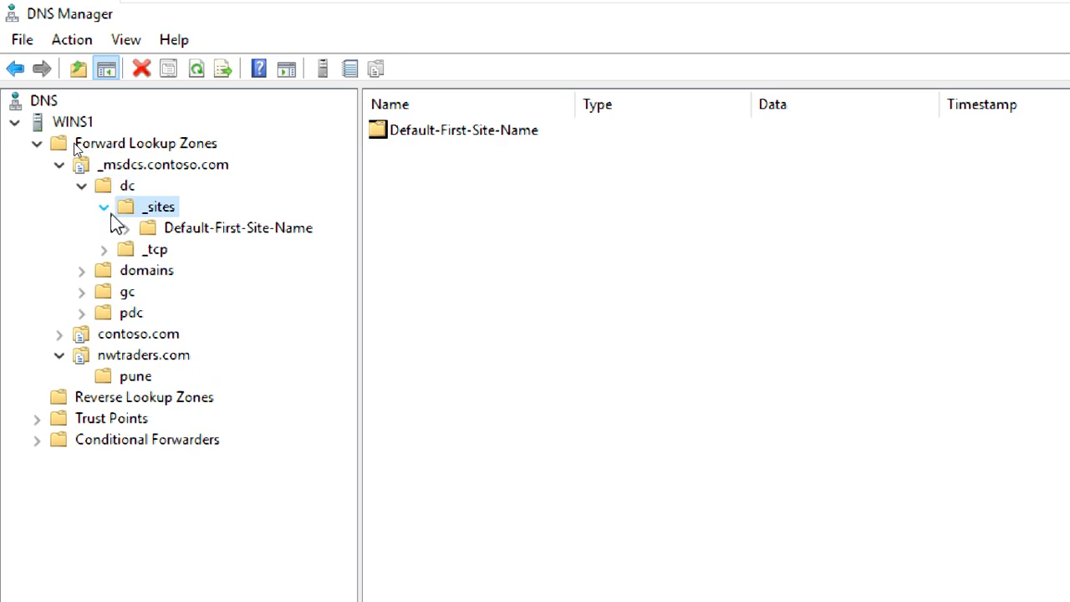
pyautogui.click(106, 208)
pyautogui.click(106, 229)
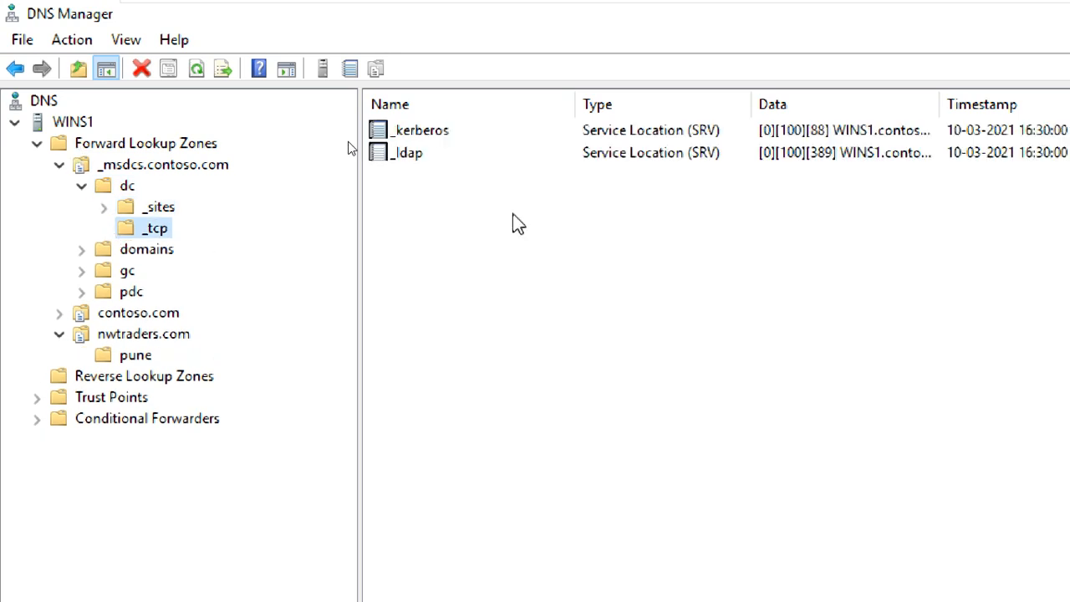
pyautogui.click(566, 214)
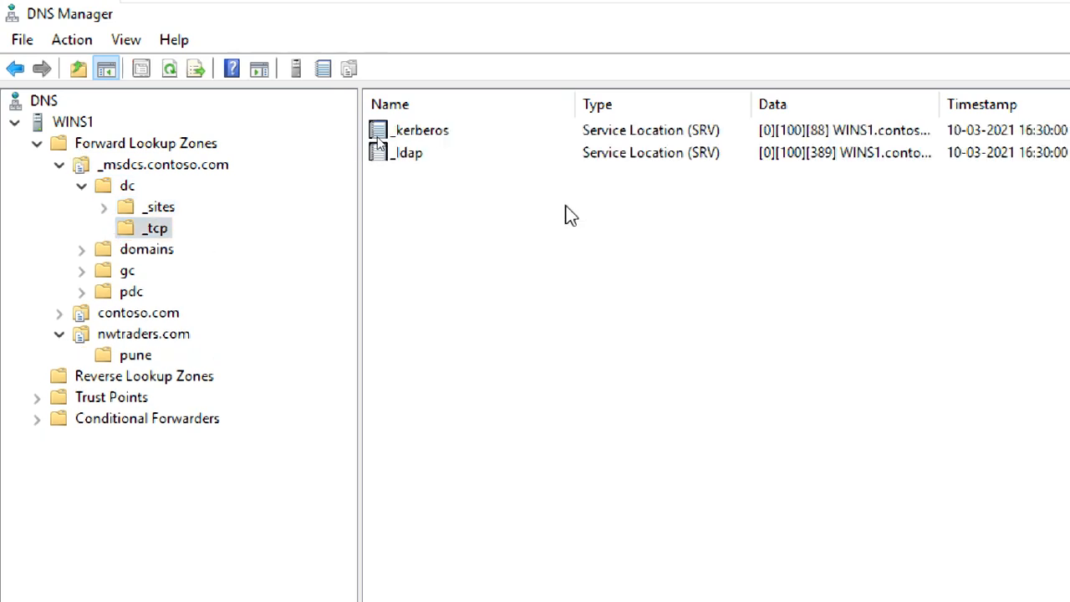
# - Examine the _kerberos service location record's properties, including the host offering the service, and close them without changes
pyautogui.click(435, 136)
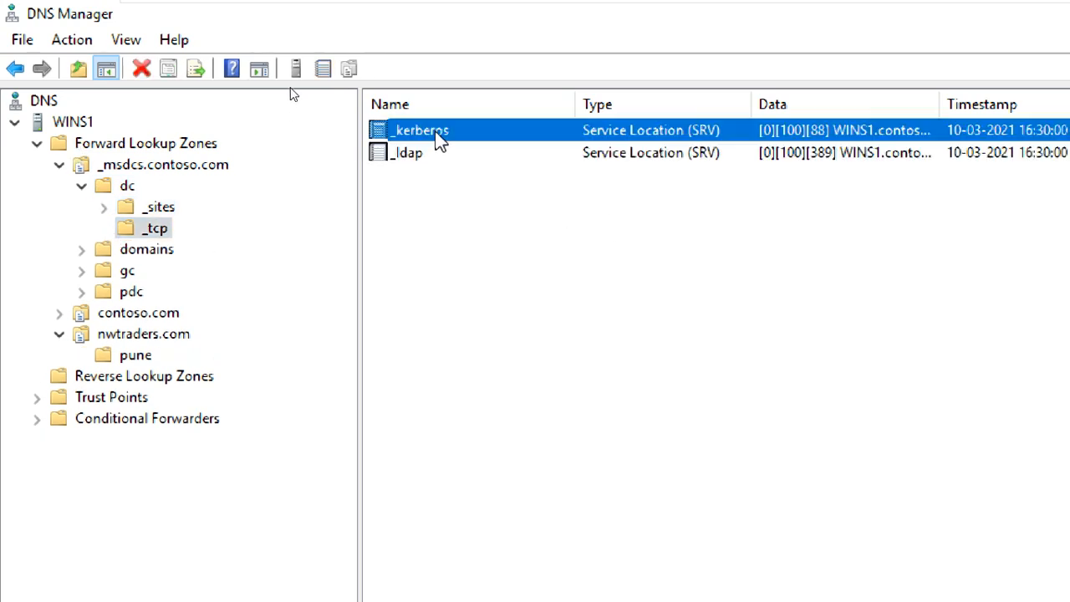
pyautogui.doubleClick(663, 133)
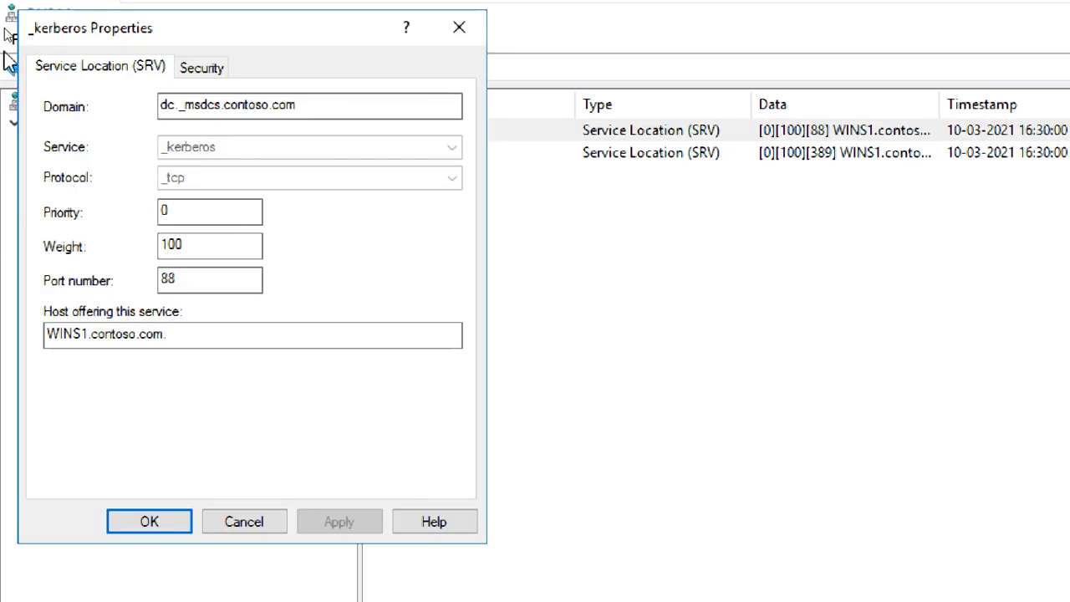
pyautogui.moveTo(124, 32); pyautogui.dragTo(519, 42)
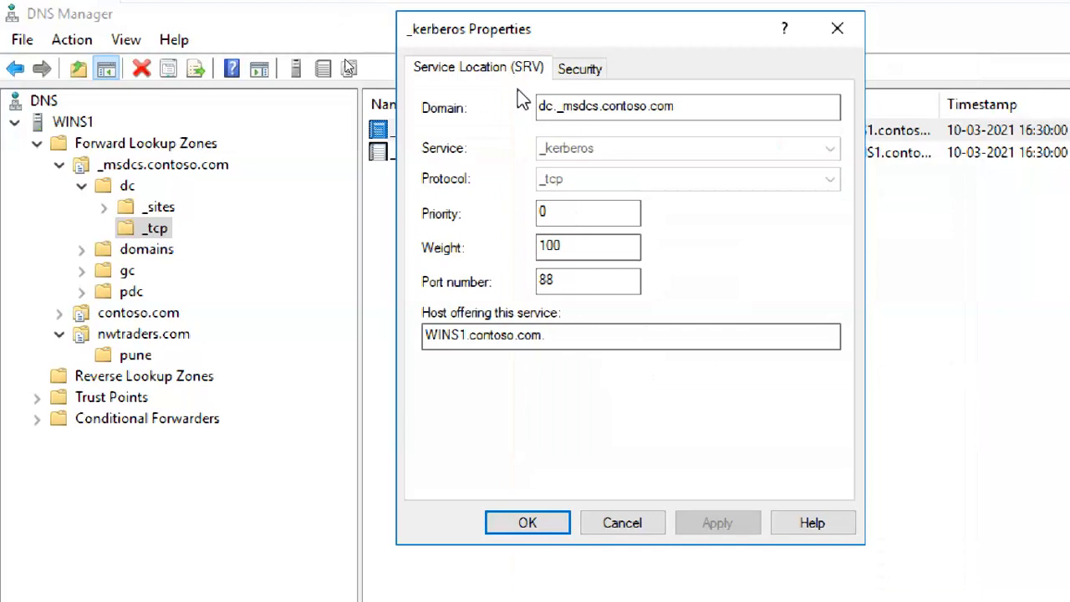
pyautogui.click(554, 339)
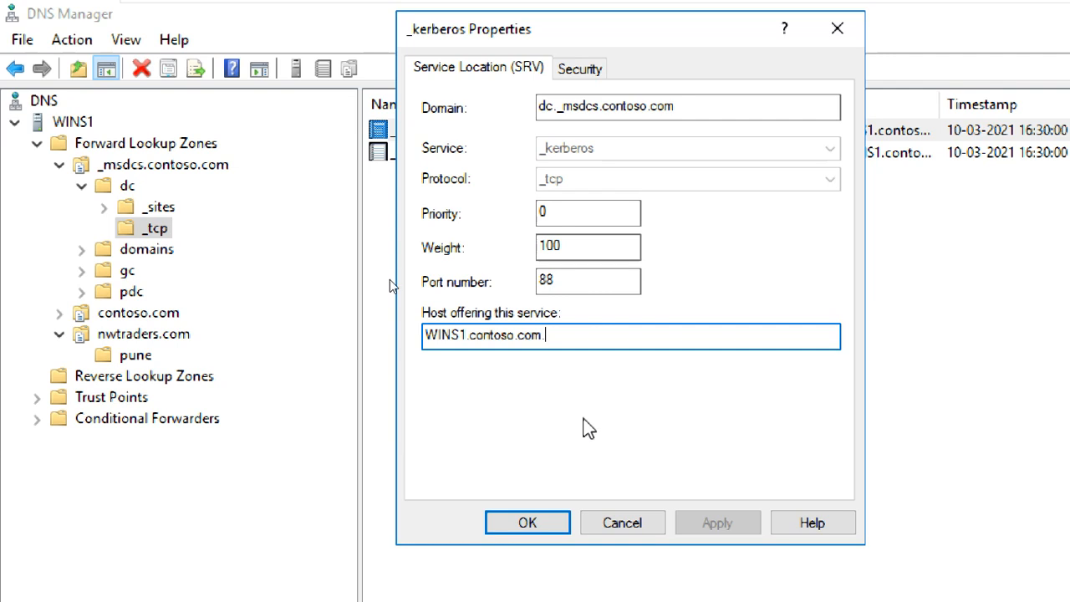
pyautogui.click(626, 525)
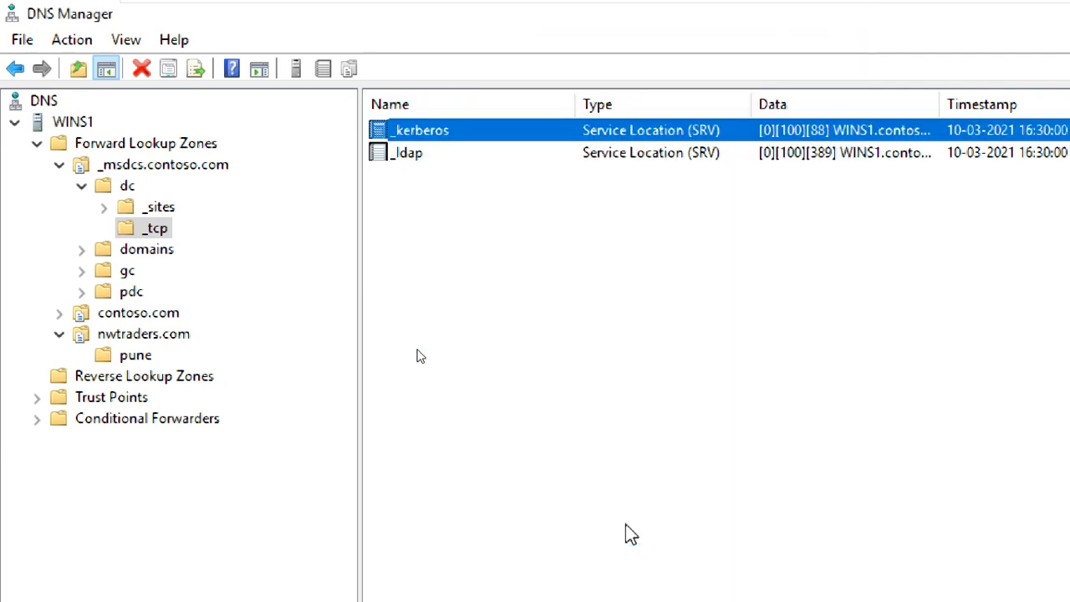
# - View the service records in the gc folder's _tcp subfolder, and collapse the gc folder and the _msdcs.contoso.com zone
pyautogui.doubleClick(127, 270)
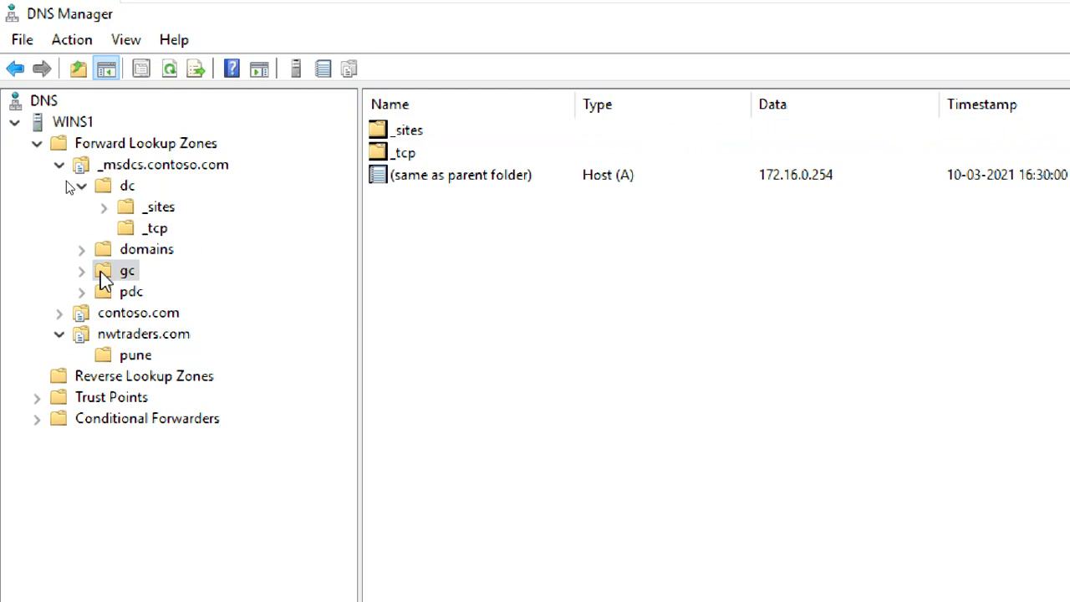
pyautogui.click(150, 312)
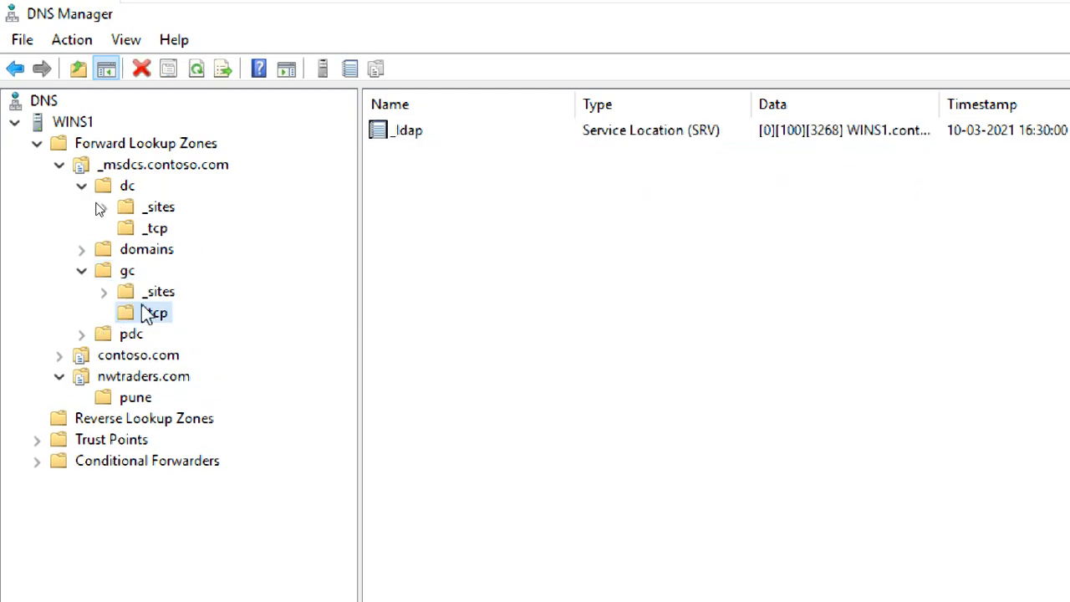
pyautogui.click(473, 159)
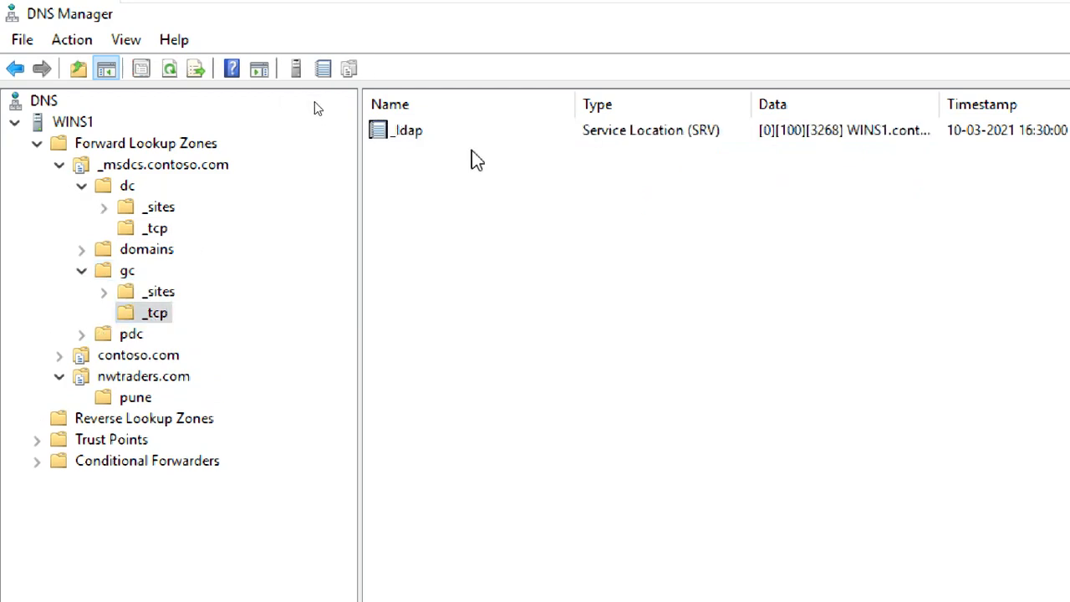
pyautogui.click(83, 273)
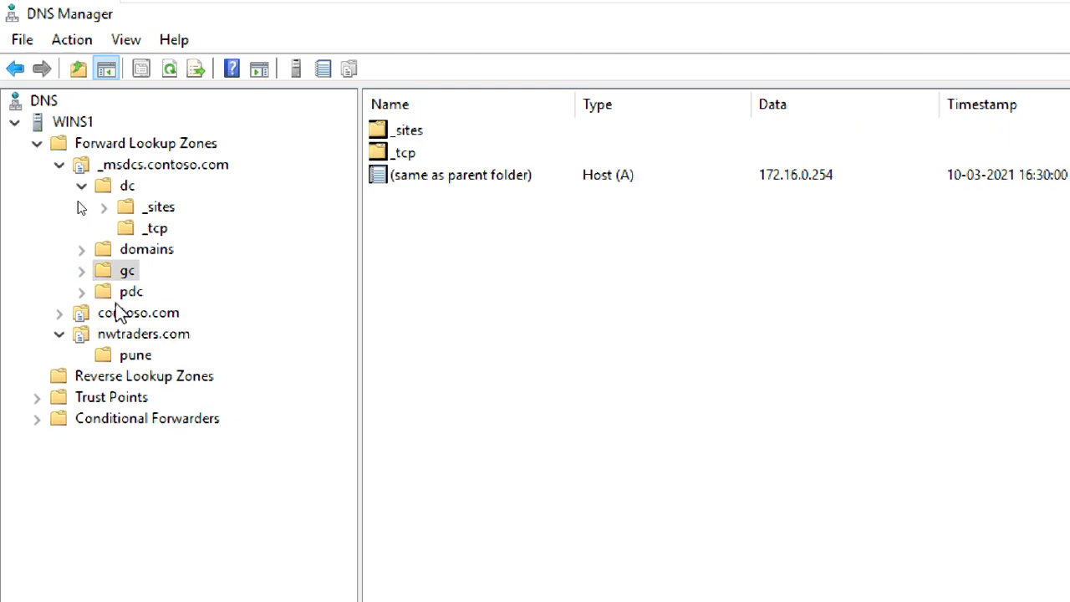
pyautogui.click(59, 166)
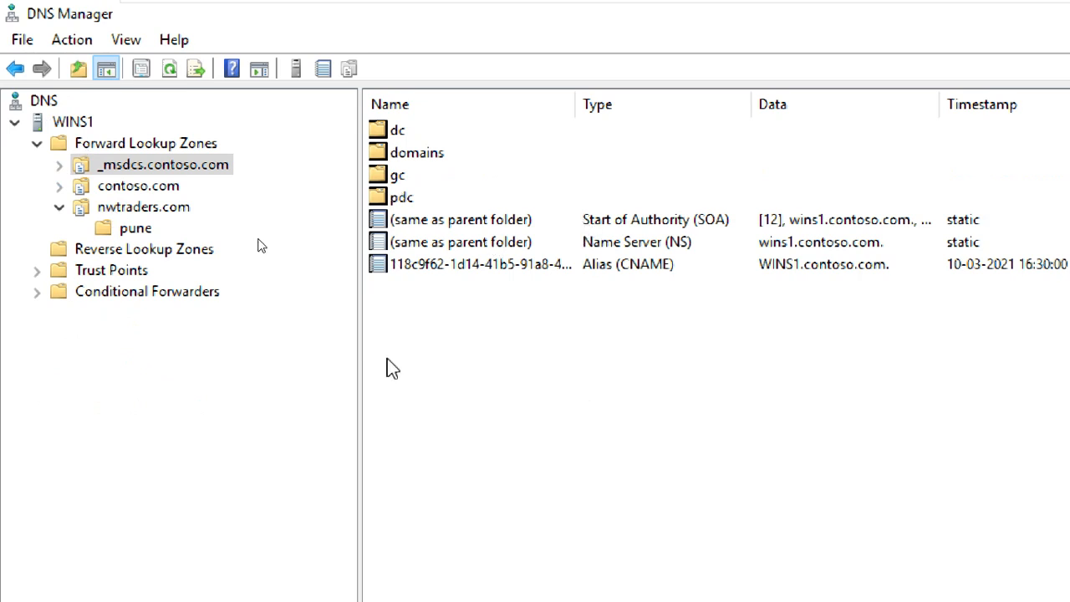
# - Minimize the virtual machine window to return to the host desktop, and set the Magnifier zoom to 100%
pyautogui.moveTo(966, 3)
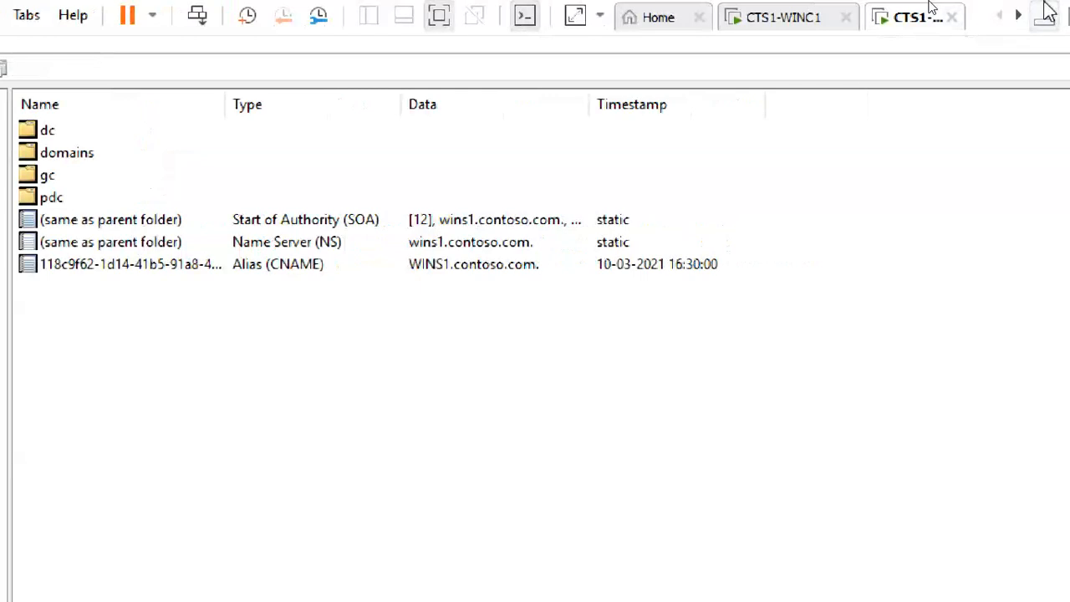
pyautogui.click(1045, 13)
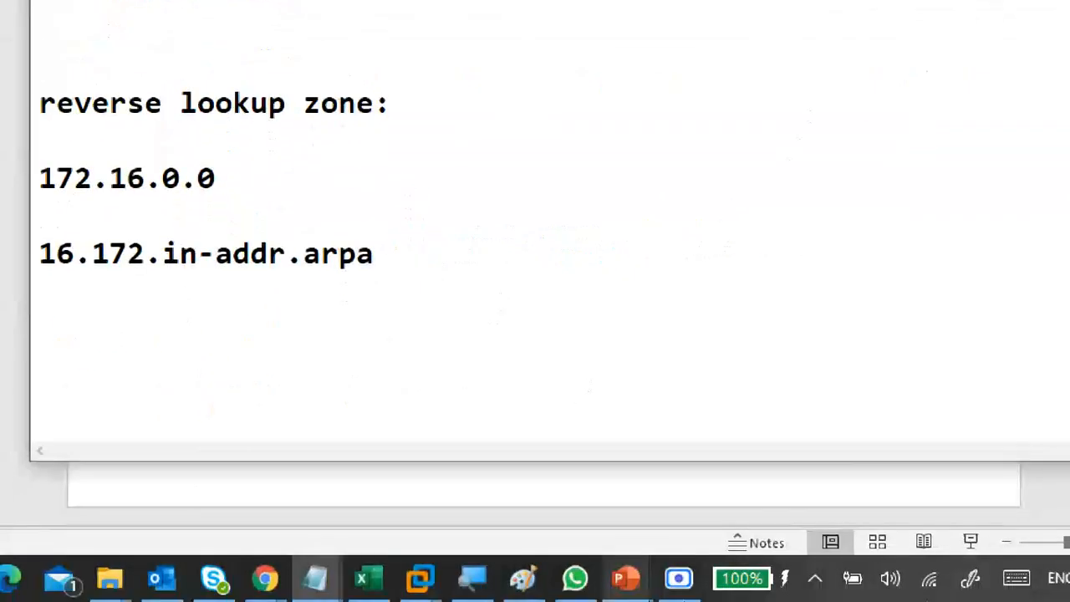
pyautogui.click(472, 579)
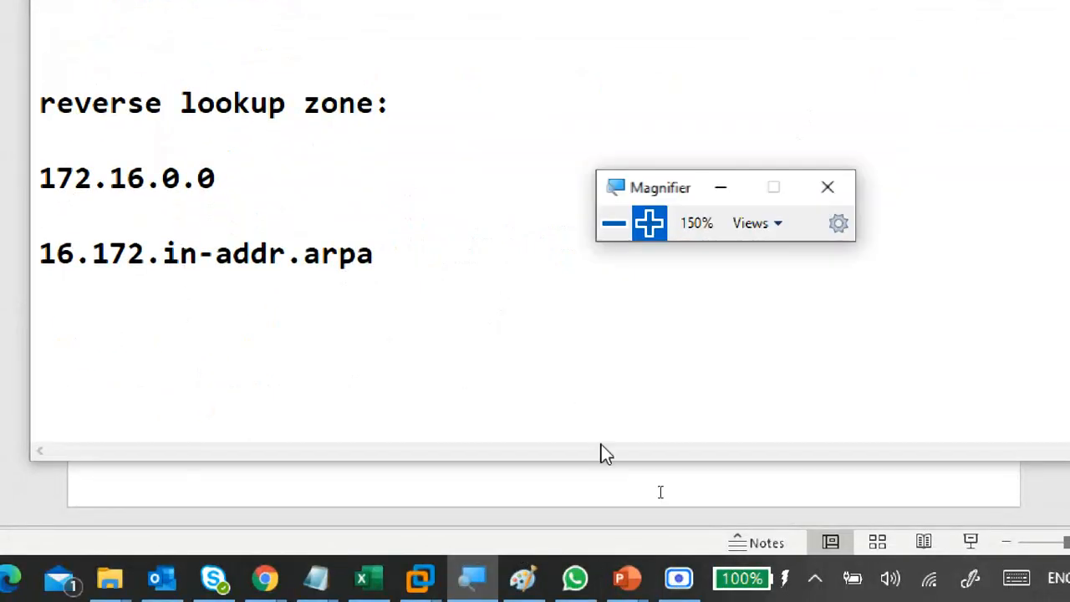
pyautogui.click(615, 223)
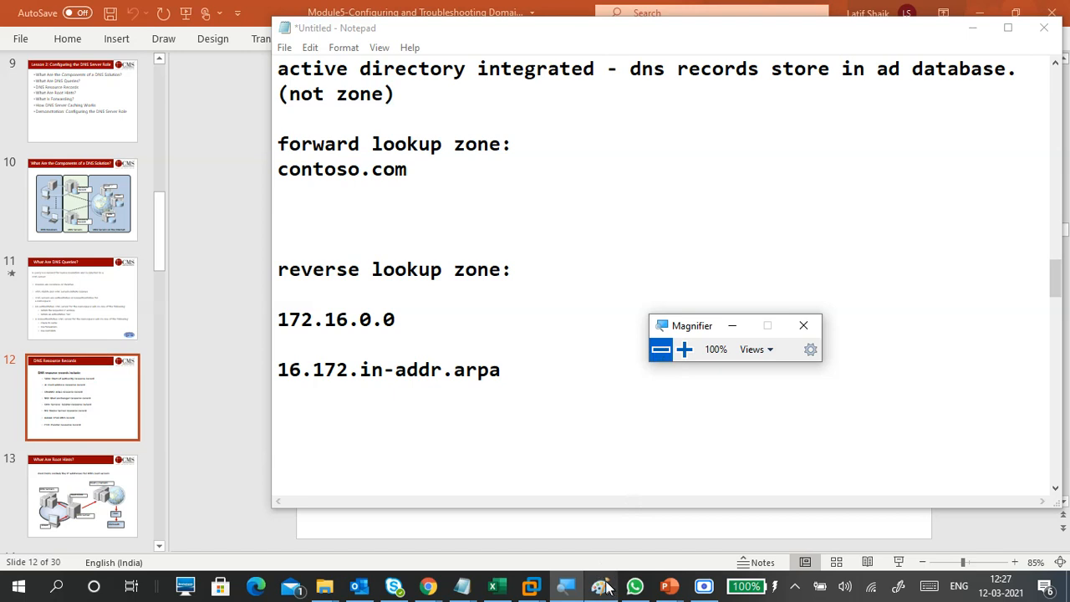
# - Switch to Paint and start a new blank picture, discarding the unsaved DNS zone diagram
pyautogui.click(600, 586)
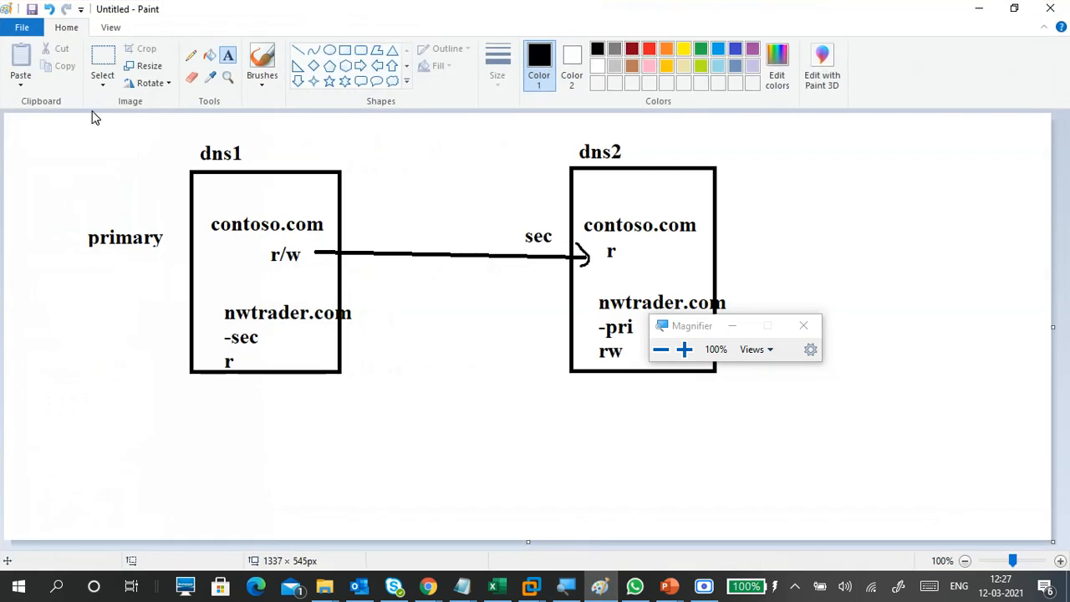
pyautogui.click(22, 27)
pyautogui.click(59, 56)
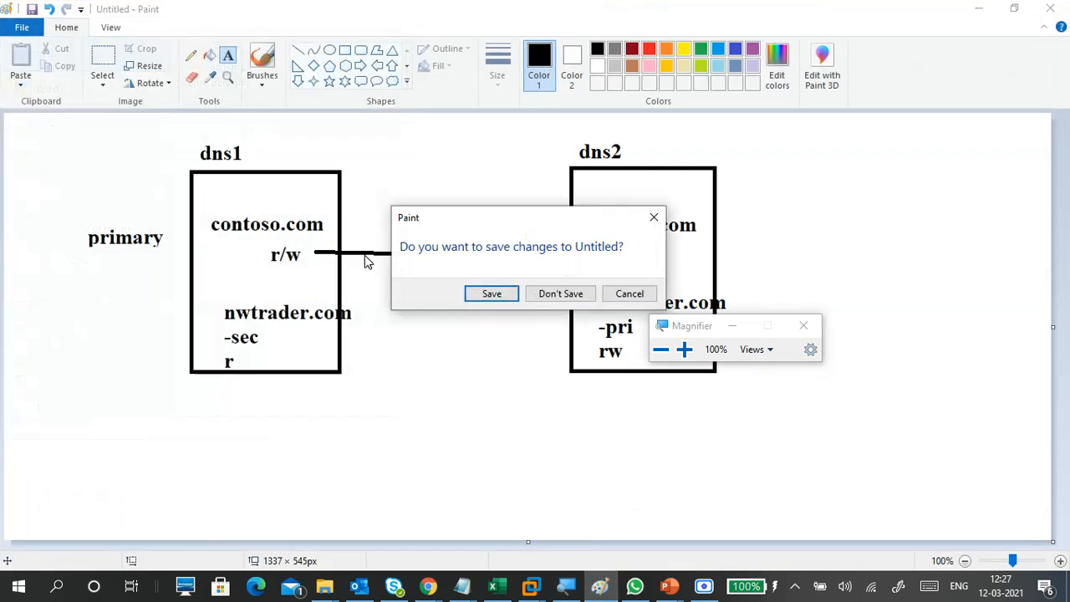
pyautogui.click(560, 293)
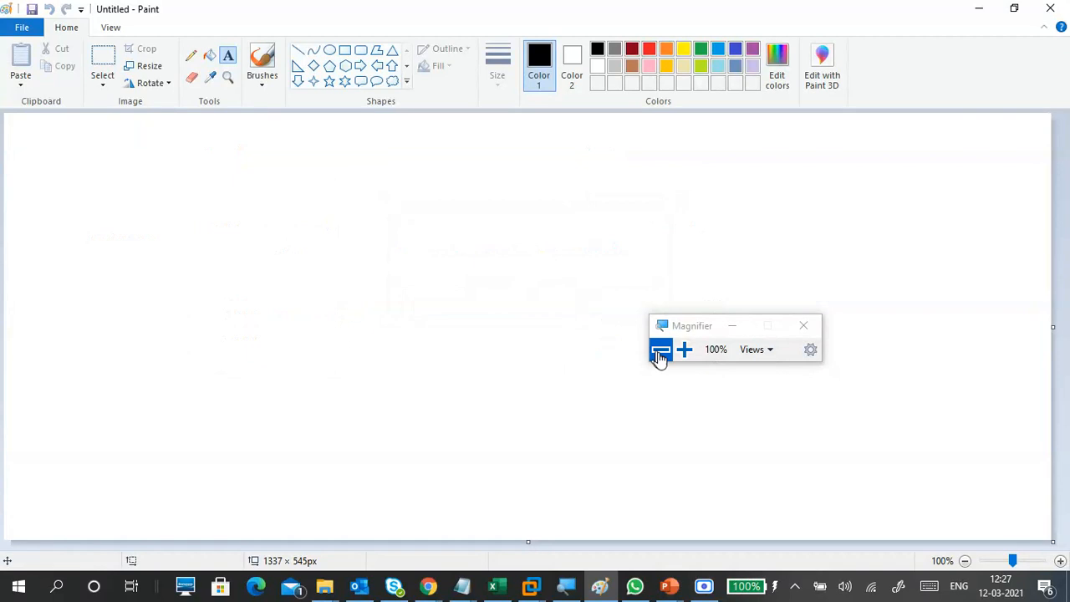
# - Move the Magnifier window clear of the drawing area and add the text "srv" near the upper part of the canvas
pyautogui.moveTo(687, 329); pyautogui.dragTo(909, 257)
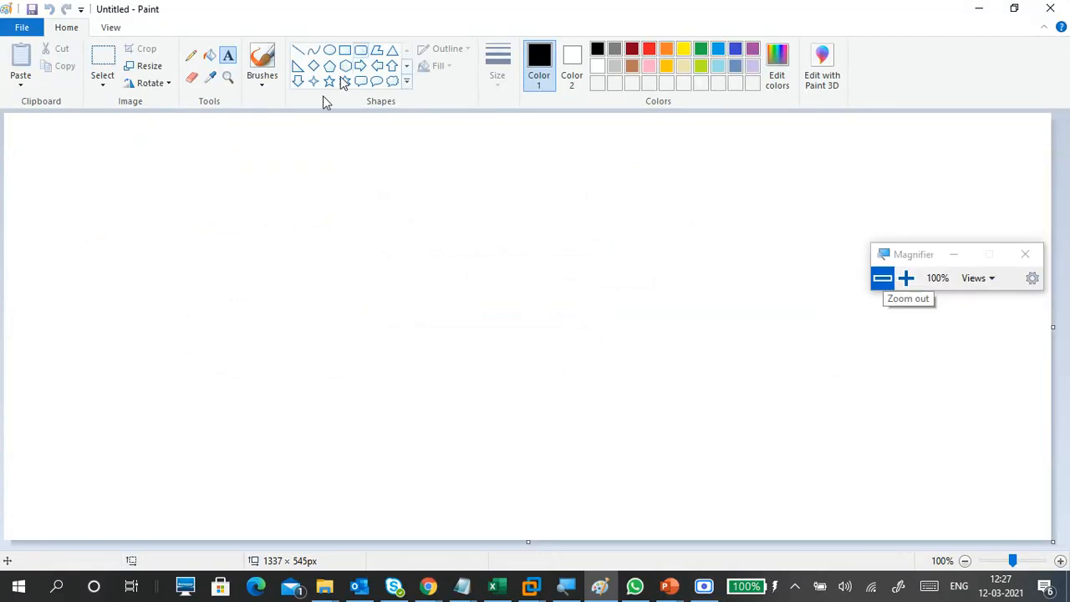
pyautogui.click(191, 155)
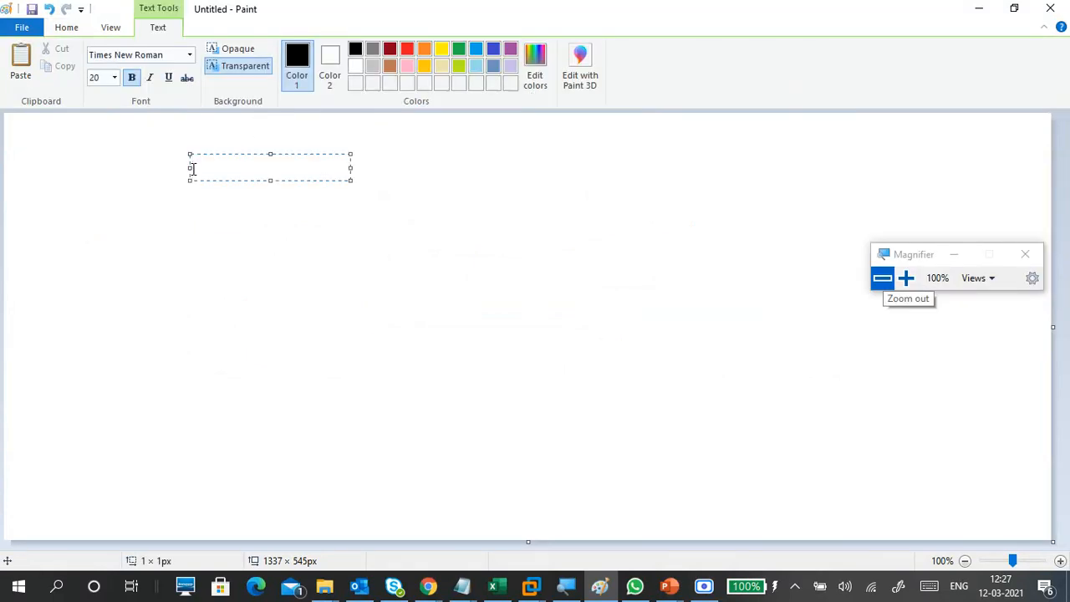
pyautogui.click(222, 218)
# - Draw a rectangle about 192 × 223 px below the "srv" text and move it toward the canvas's left edge
pyautogui.click(346, 50)
pyautogui.moveTo(105, 194); pyautogui.dragTo(256, 368)
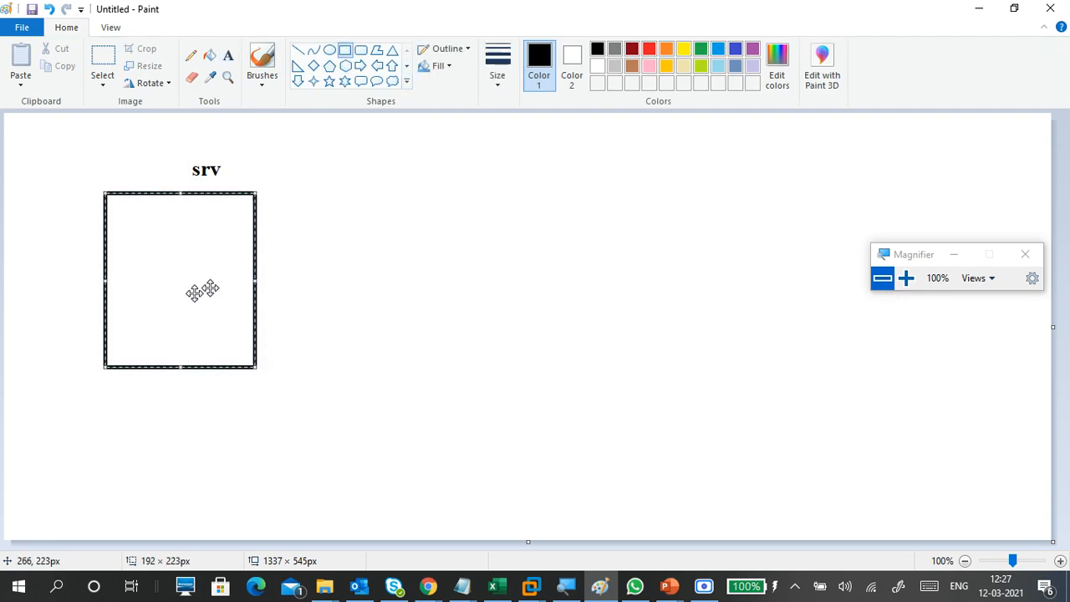
pyautogui.moveTo(203, 287); pyautogui.dragTo(132, 287)
pyautogui.click(313, 316)
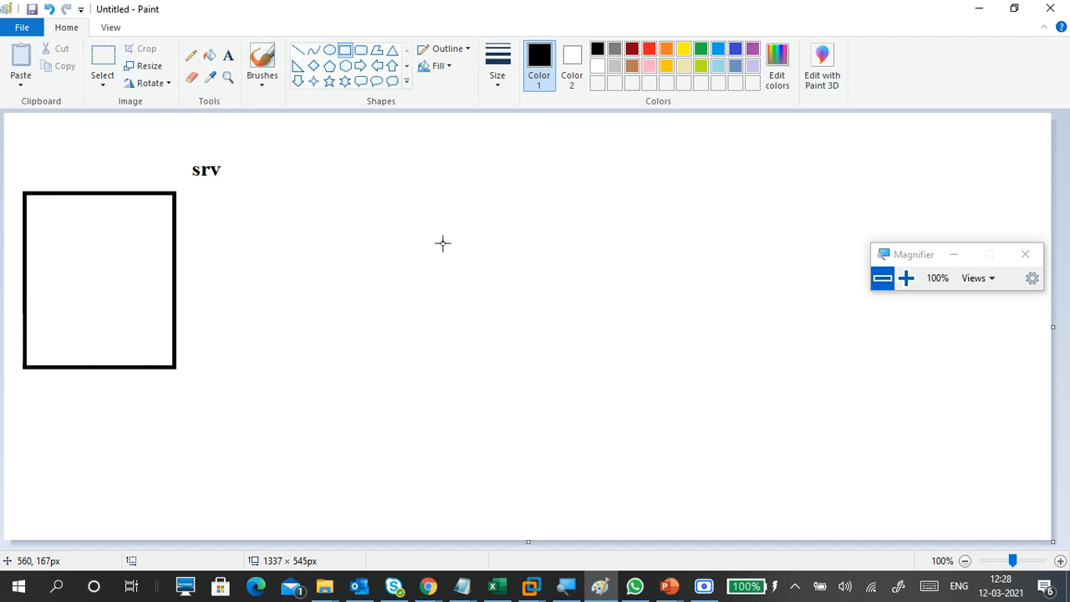
# - Draw a second, smaller rectangle near the middle of the canvas and label it "contoso.com" above
pyautogui.moveTo(449, 219)
pyautogui.mouseDown()
pyautogui.moveTo(580, 339)
pyautogui.moveTo(553, 356)
pyautogui.mouseUp()
pyautogui.moveTo(507, 292); pyautogui.dragTo(514, 310)
pyautogui.click(372, 300)
pyautogui.click(227, 55)
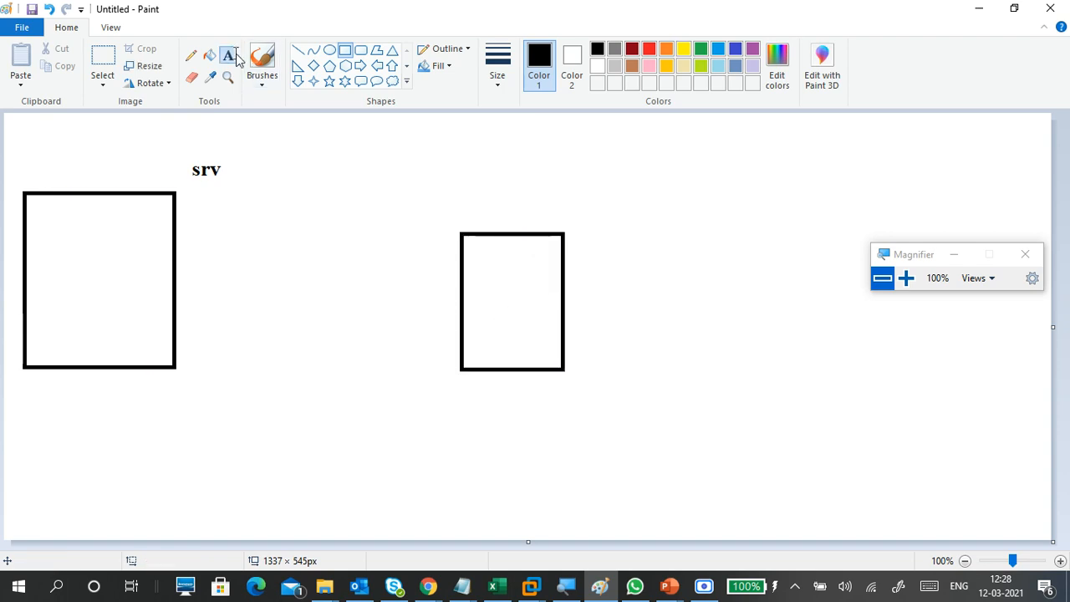
pyautogui.click(466, 201)
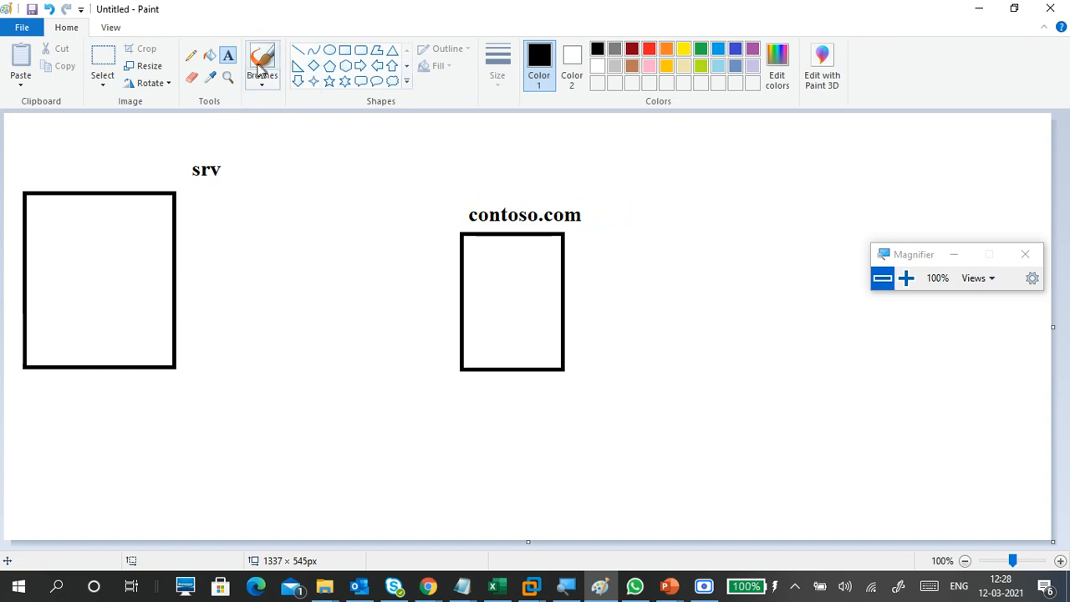
# - Draw a third rectangle below the large box and label it "dns" on its left side
pyautogui.click(344, 53)
pyautogui.moveTo(143, 412)
pyautogui.mouseDown()
pyautogui.moveTo(223, 506)
pyautogui.moveTo(254, 512)
pyautogui.mouseUp()
pyautogui.click(307, 311)
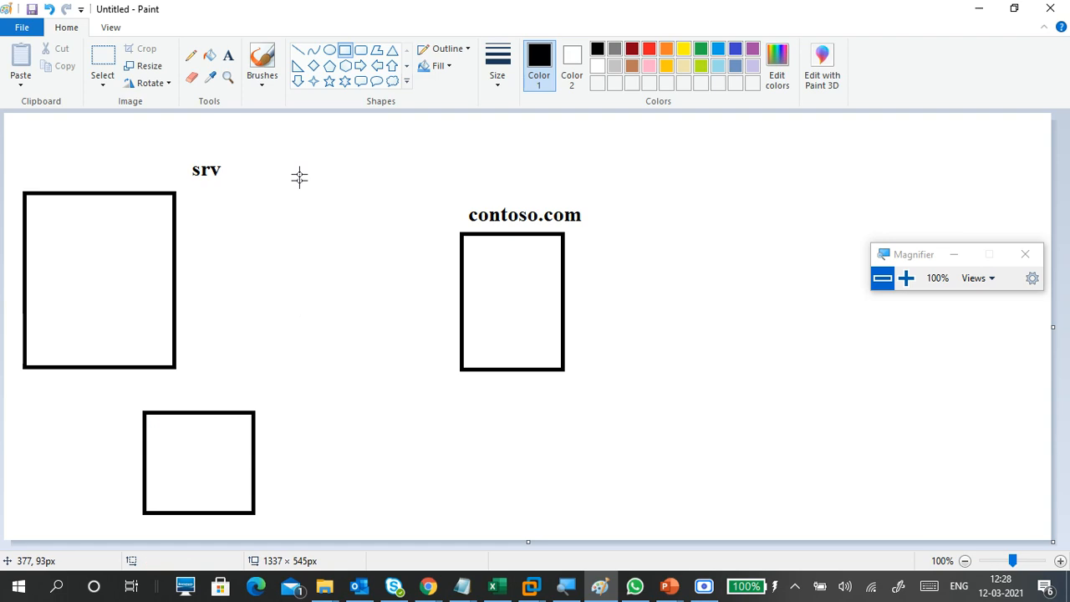
pyautogui.click(228, 56)
pyautogui.click(84, 414)
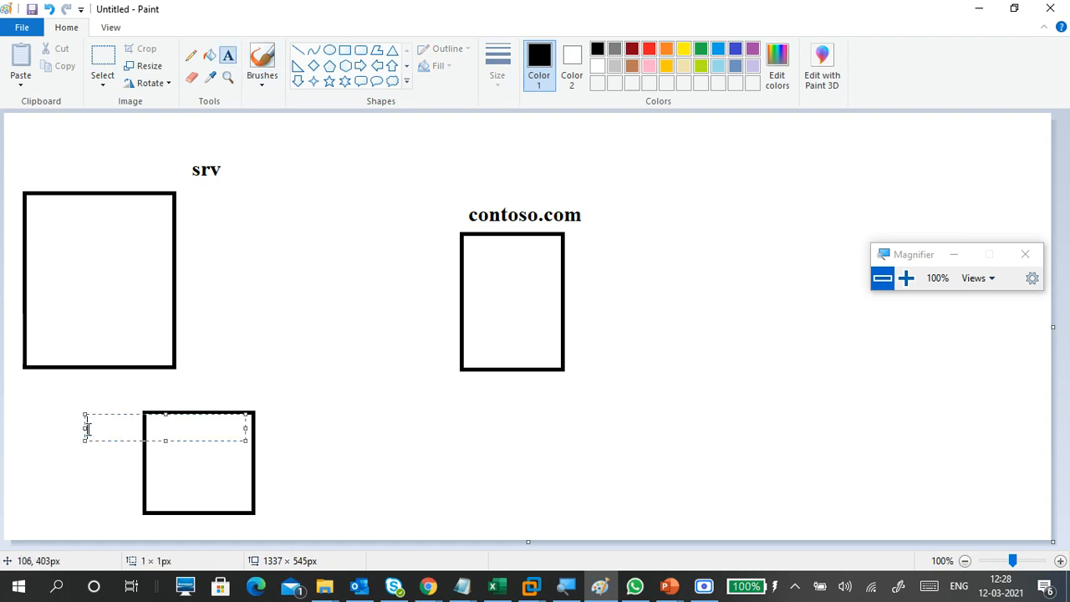
pyautogui.write('dns')
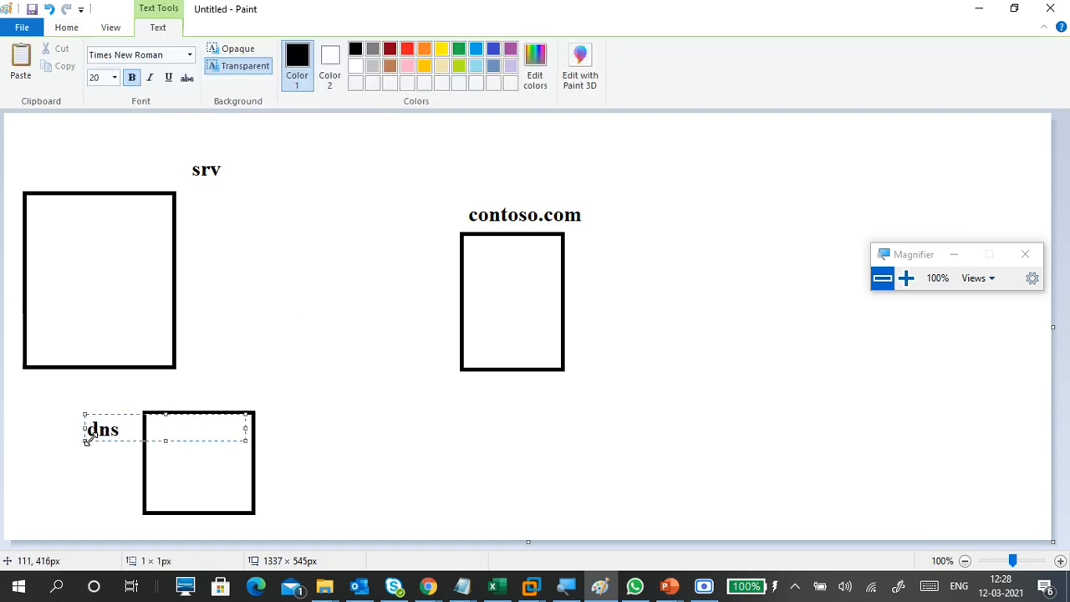
pyautogui.click(272, 344)
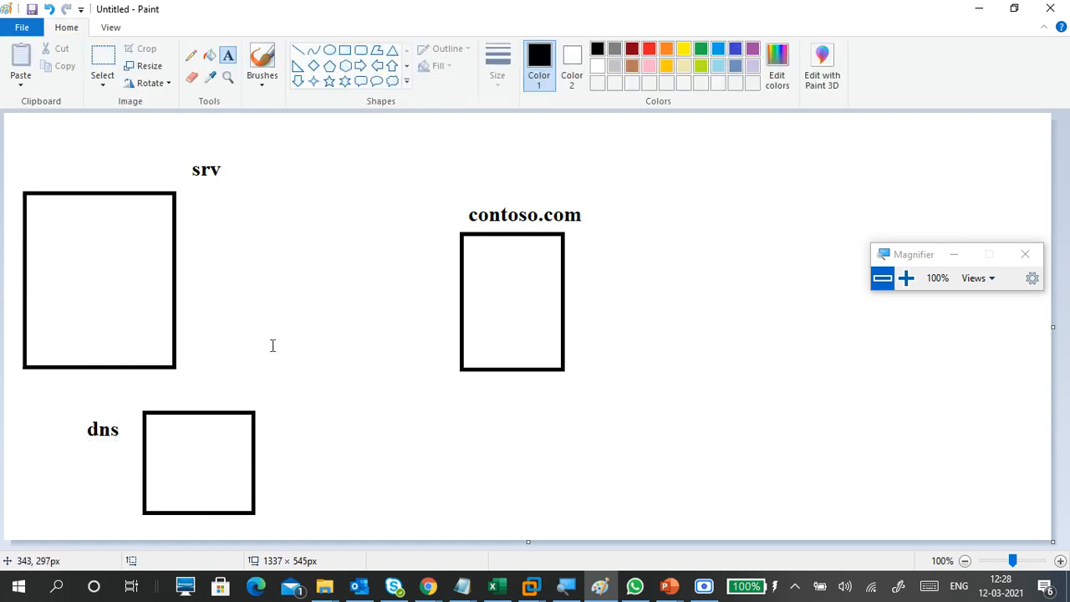
# - Draw an arrow from the contoso.com box to the dns box and handwrite an underlined "Auth" beside it with a calligraphy brush
pyautogui.click(298, 50)
pyautogui.moveTo(506, 341); pyautogui.dragTo(243, 431)
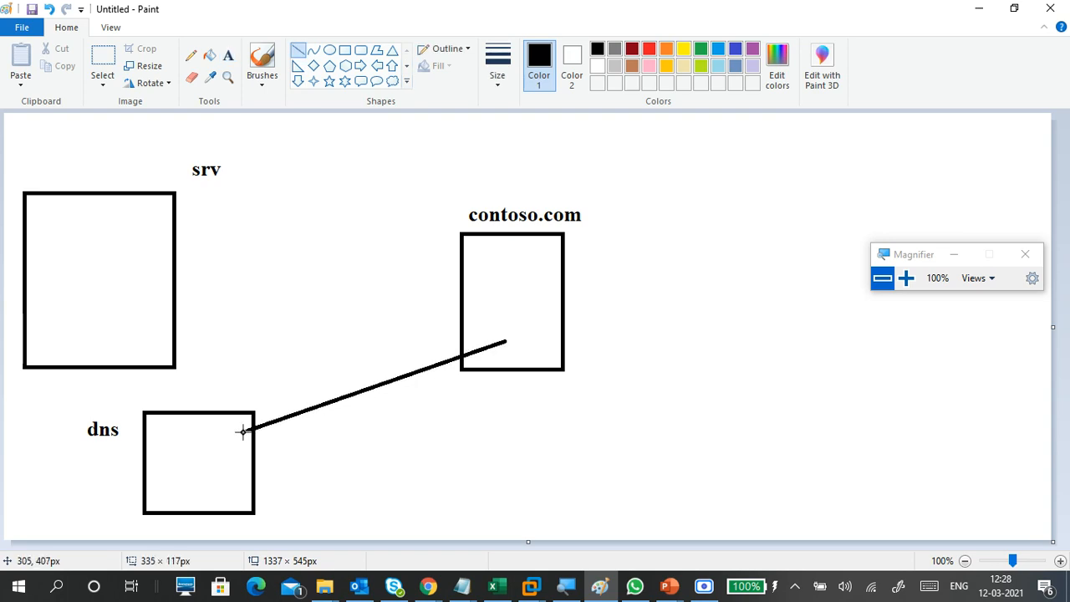
pyautogui.click(259, 84)
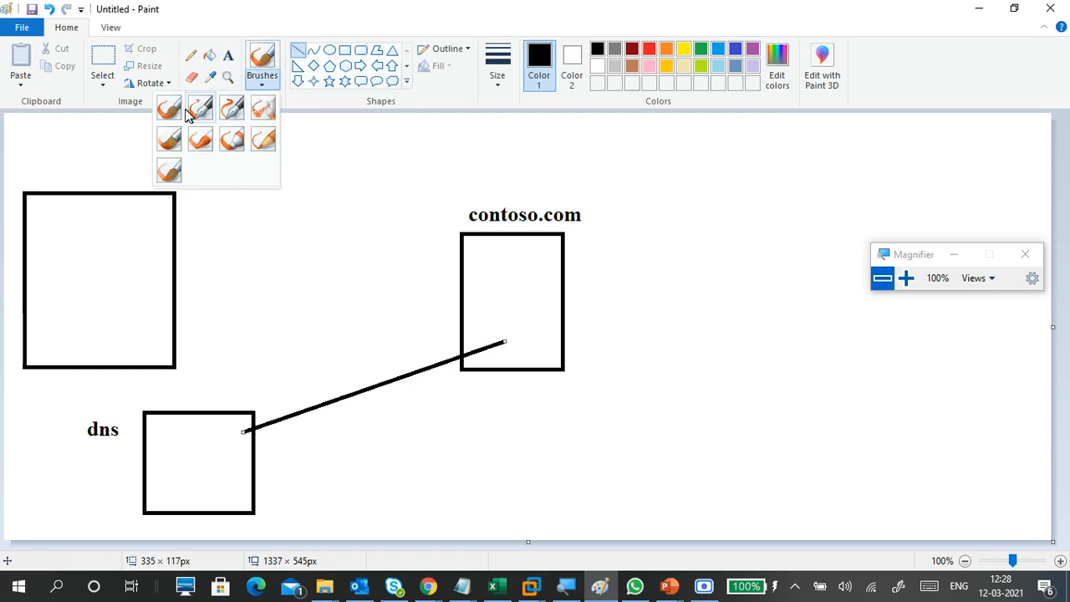
pyautogui.click(198, 108)
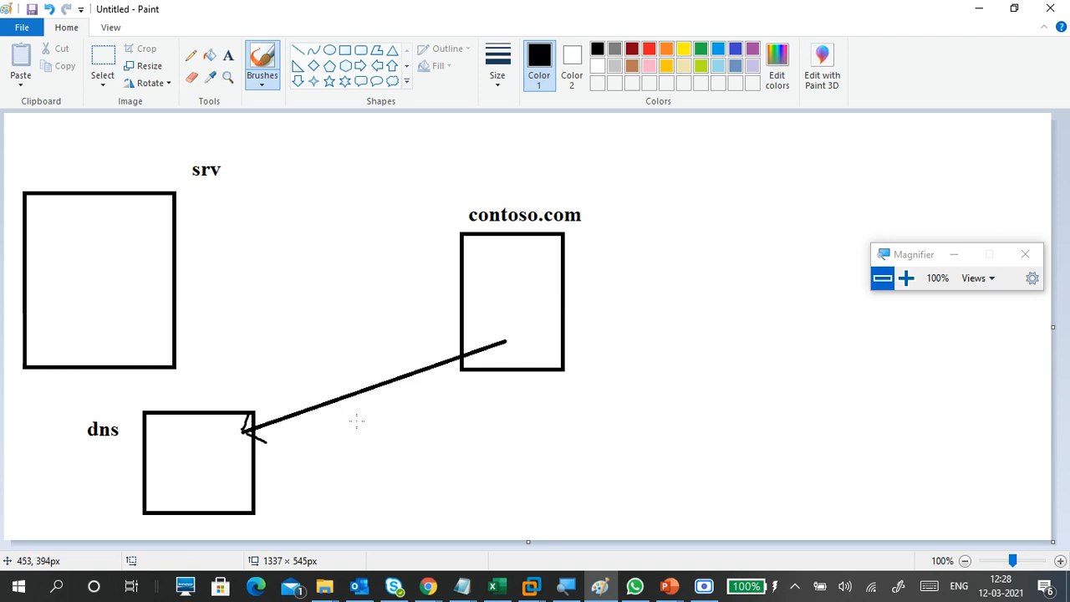
pyautogui.moveTo(356, 421)
pyautogui.mouseDown()
pyautogui.moveTo(377, 432)
pyautogui.moveTo(410, 408)
pyautogui.moveTo(422, 420)
pyautogui.mouseUp()
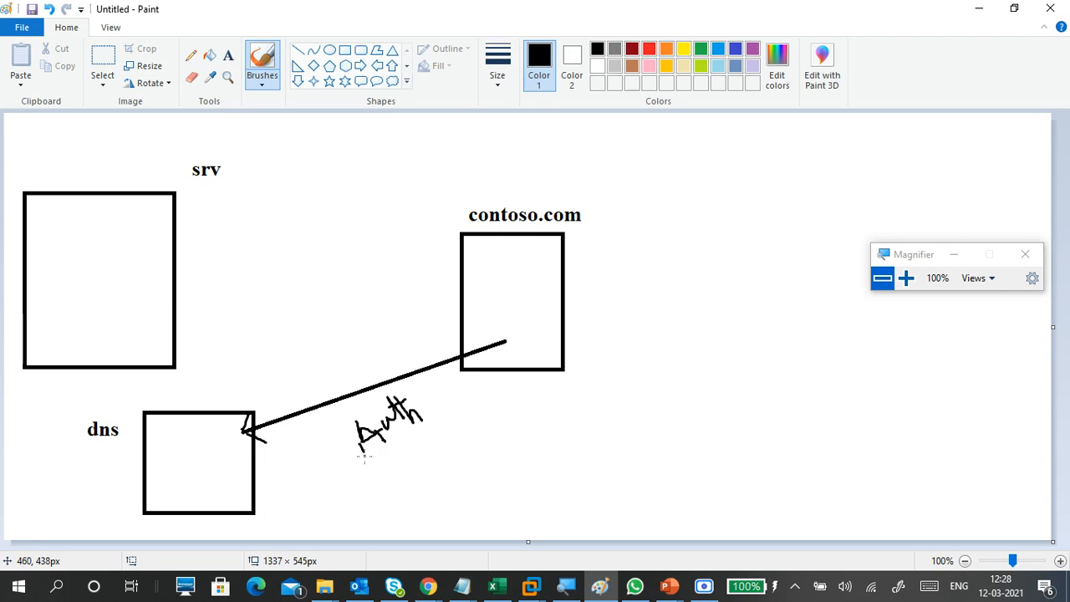
pyautogui.moveTo(365, 455); pyautogui.dragTo(424, 432)
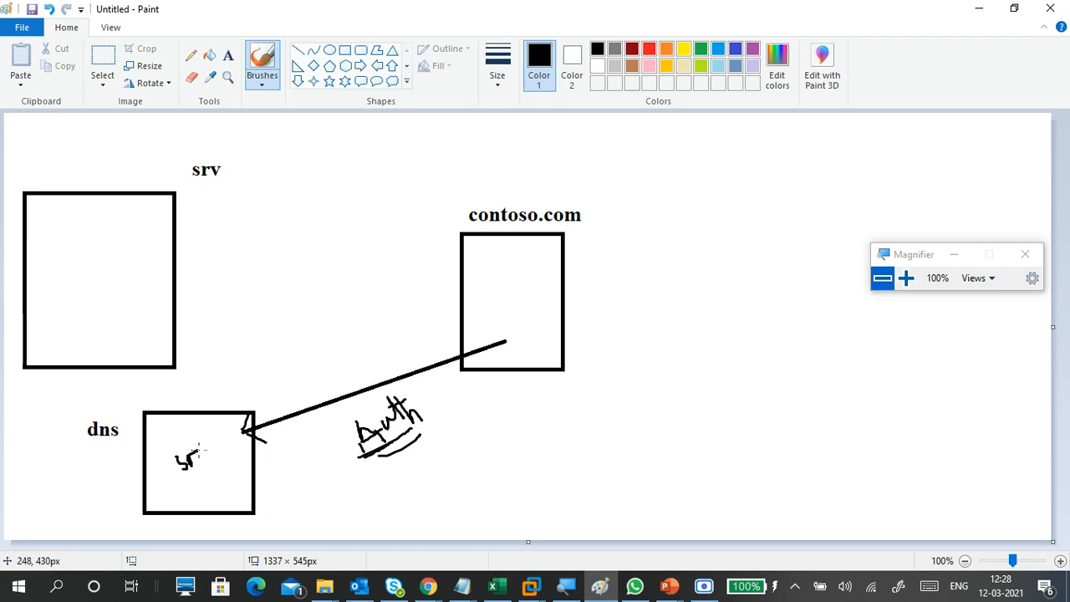
# - Handwrite "SRV" in the dns box and draw arrows from dns back to contoso.com and from contoso.com to the large box
pyautogui.moveTo(198, 468); pyautogui.dragTo(515, 352)
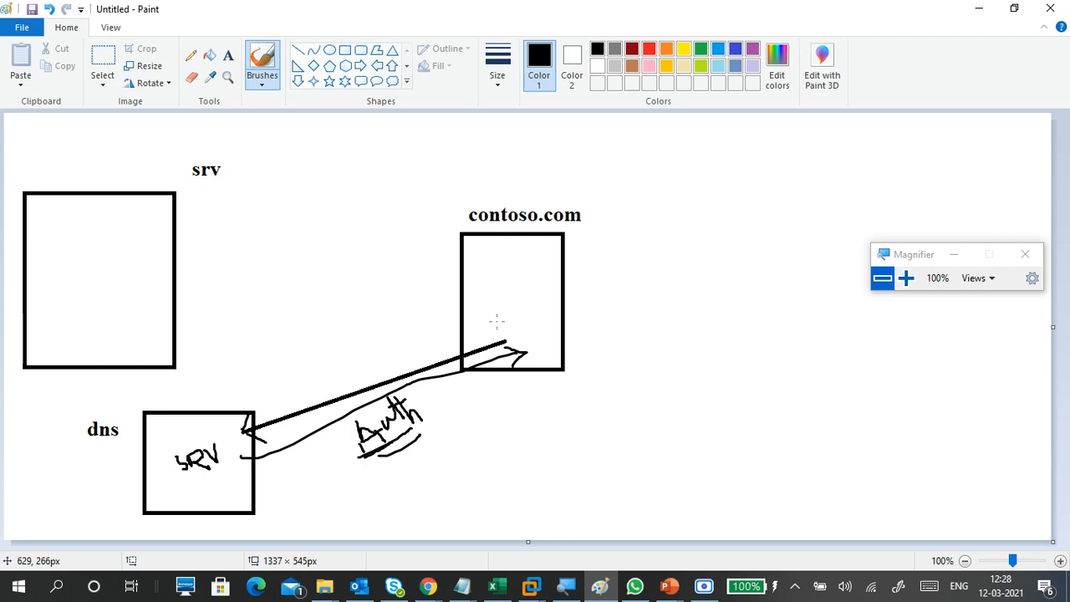
pyautogui.moveTo(497, 321)
pyautogui.mouseDown()
pyautogui.moveTo(195, 278)
pyautogui.moveTo(121, 288)
pyautogui.moveTo(142, 300)
pyautogui.mouseUp()
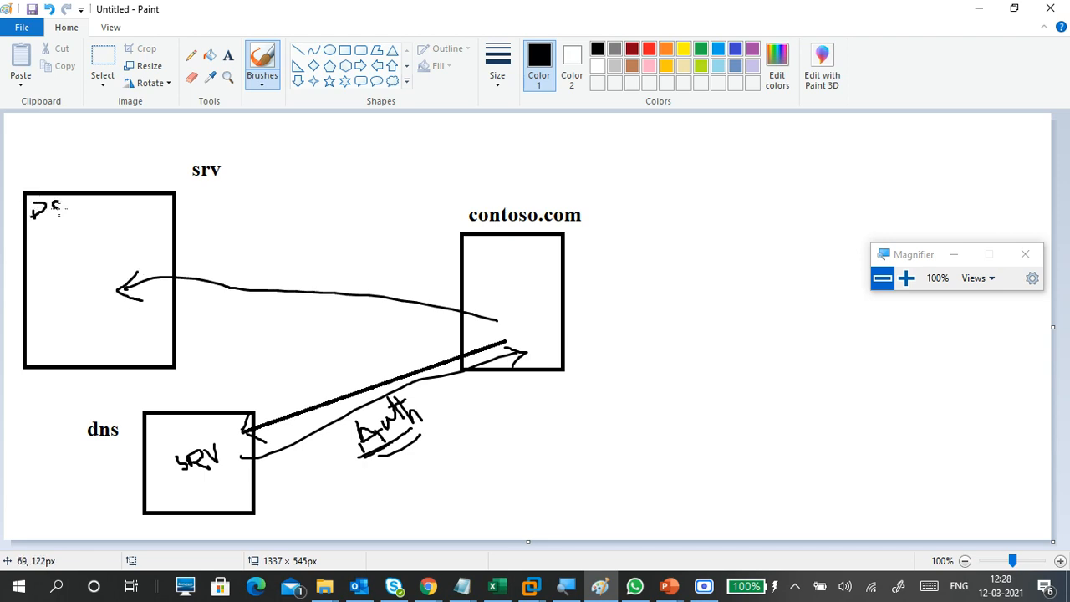
# - Relabel the large box by handwriting "DC" and crossing out the "srv" text, and underline "SRV" in the dns box
pyautogui.moveTo(217, 172)
pyautogui.mouseDown()
pyautogui.moveTo(203, 165)
pyautogui.moveTo(179, 181)
pyautogui.mouseUp()
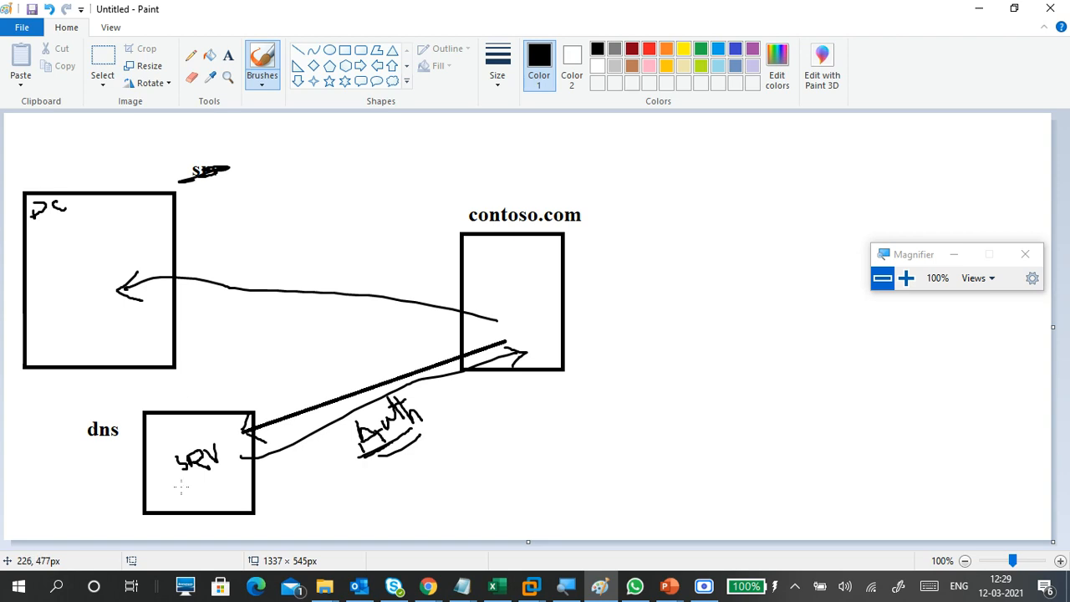
pyautogui.moveTo(204, 476); pyautogui.dragTo(229, 464)
# - Switch to DNS Manager in the CTS1-WINS1 virtual machine and view the dc folder's _tcp records at 150% magnification
pyautogui.click(529, 587)
pyautogui.click(641, 484)
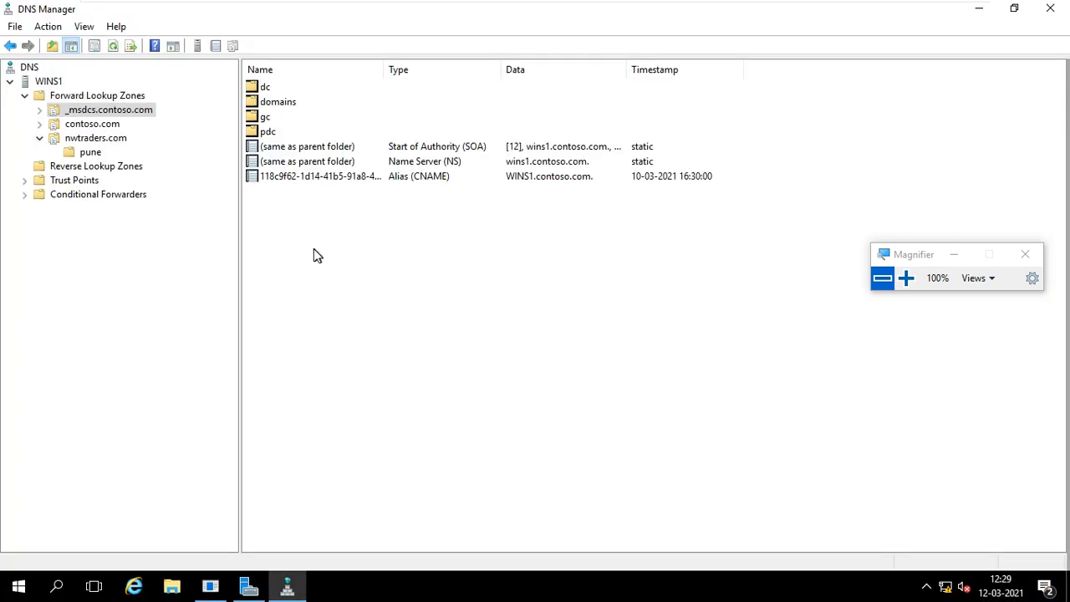
pyautogui.doubleClick(265, 89)
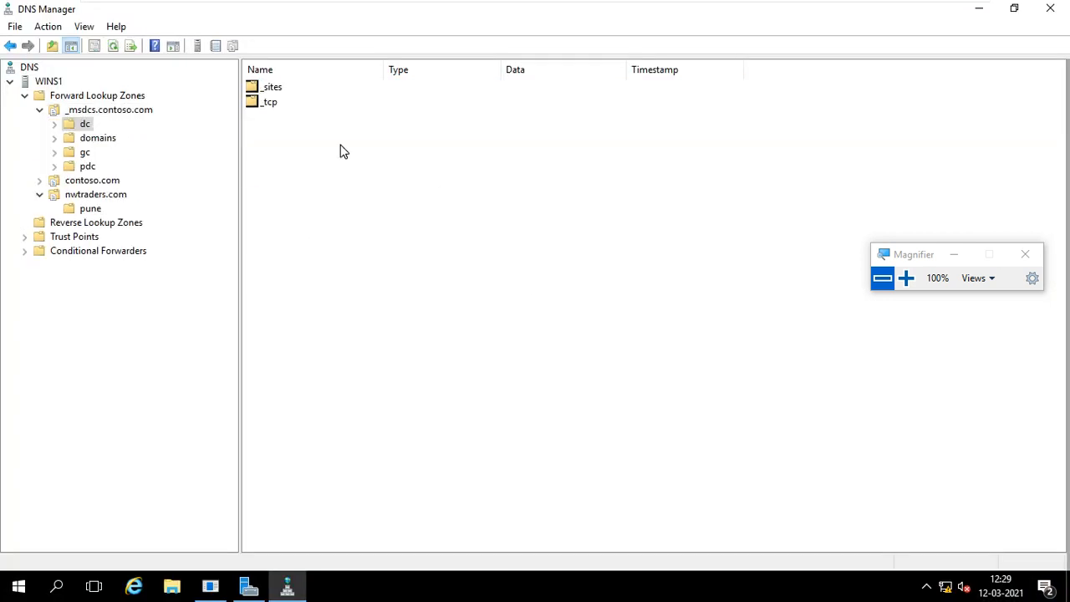
pyautogui.click(906, 277)
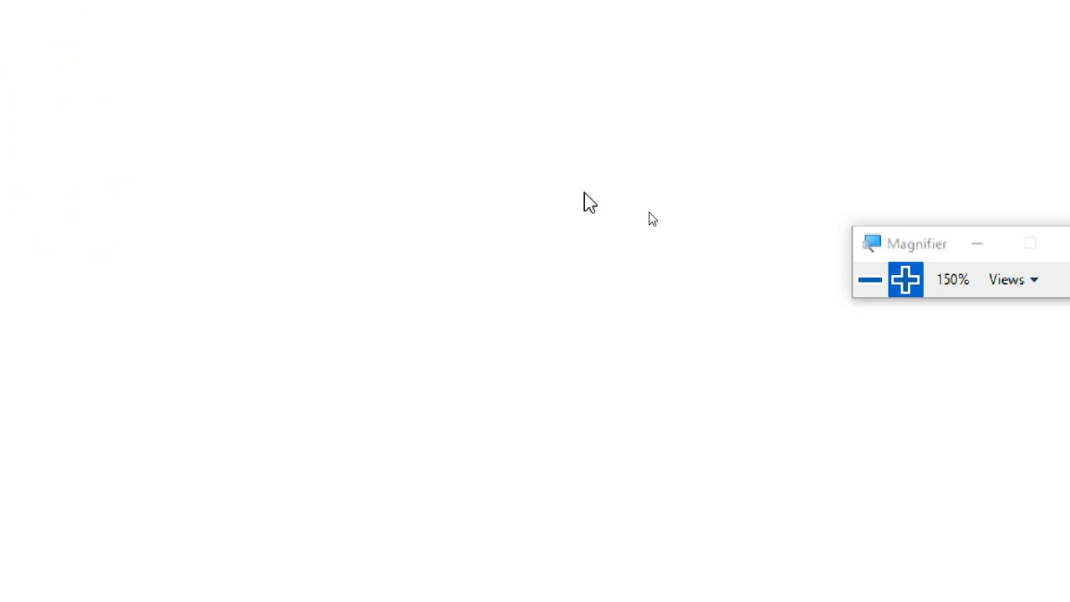
pyautogui.doubleClick(127, 143)
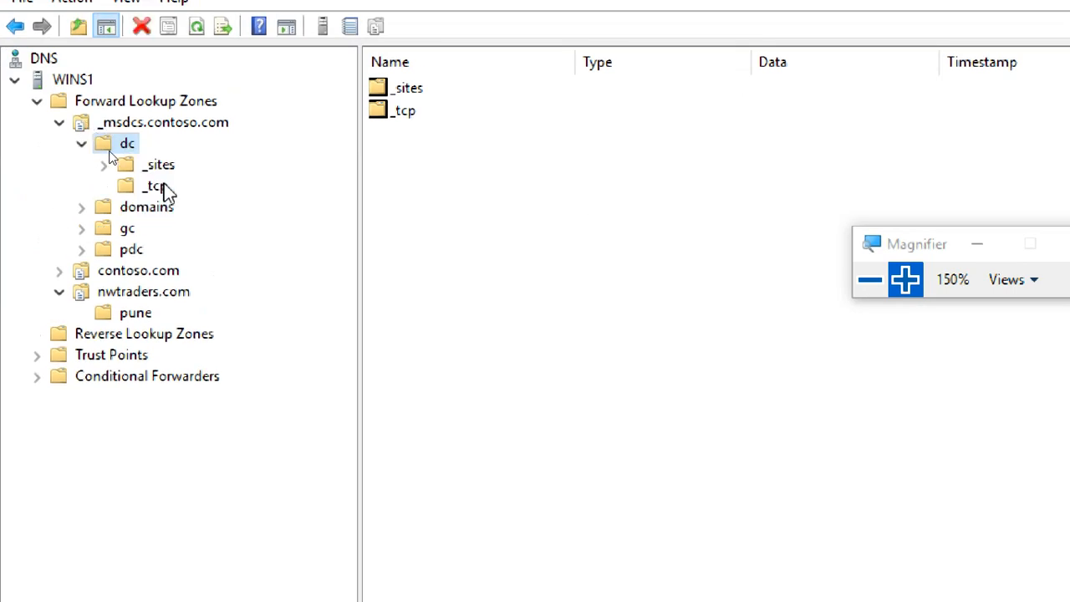
pyautogui.click(163, 188)
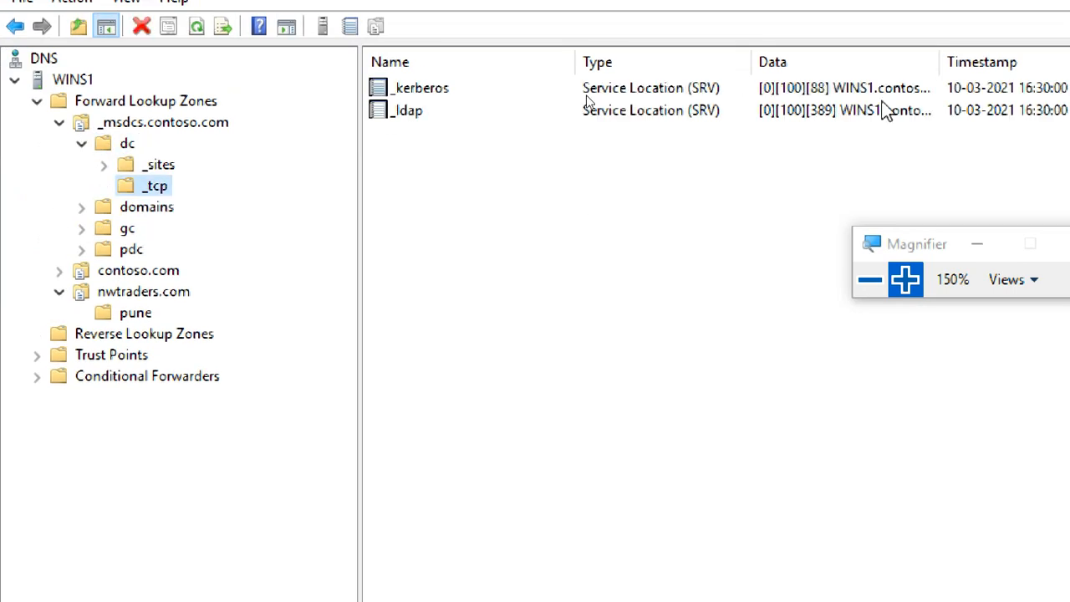
# - Examine the host offering the service in the _kerberos record's properties, and close them without changes
pyautogui.doubleClick(439, 96)
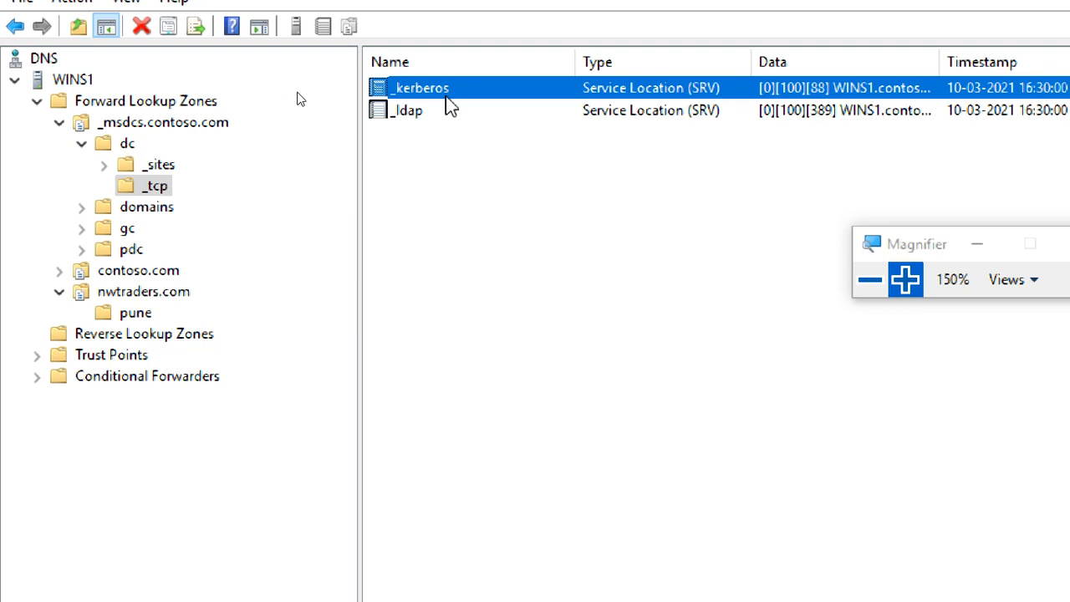
pyautogui.click(559, 300)
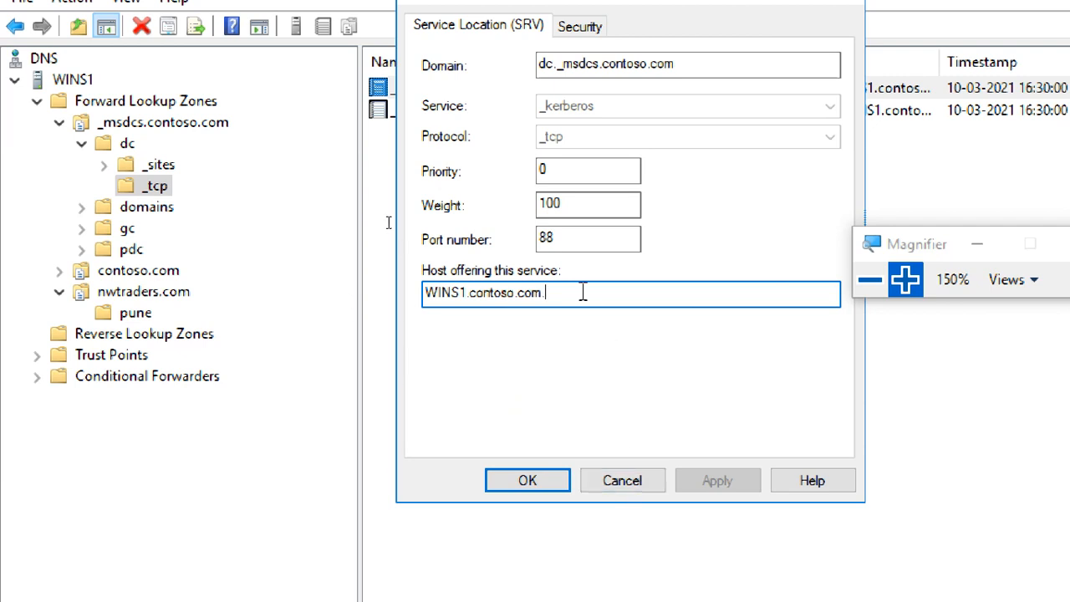
pyautogui.moveTo(580, 292); pyautogui.dragTo(394, 303)
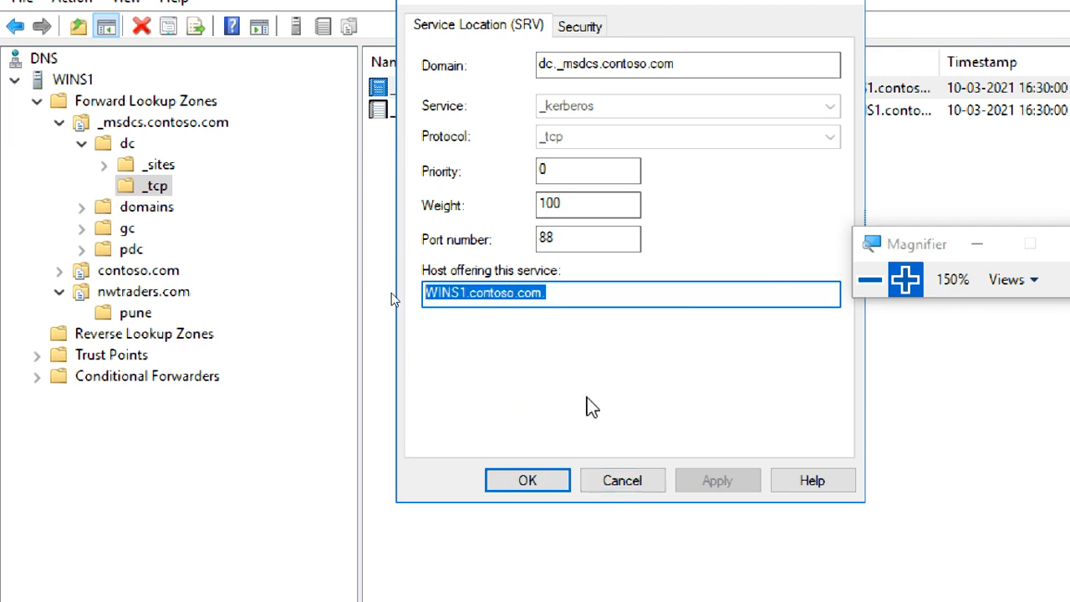
pyautogui.click(634, 484)
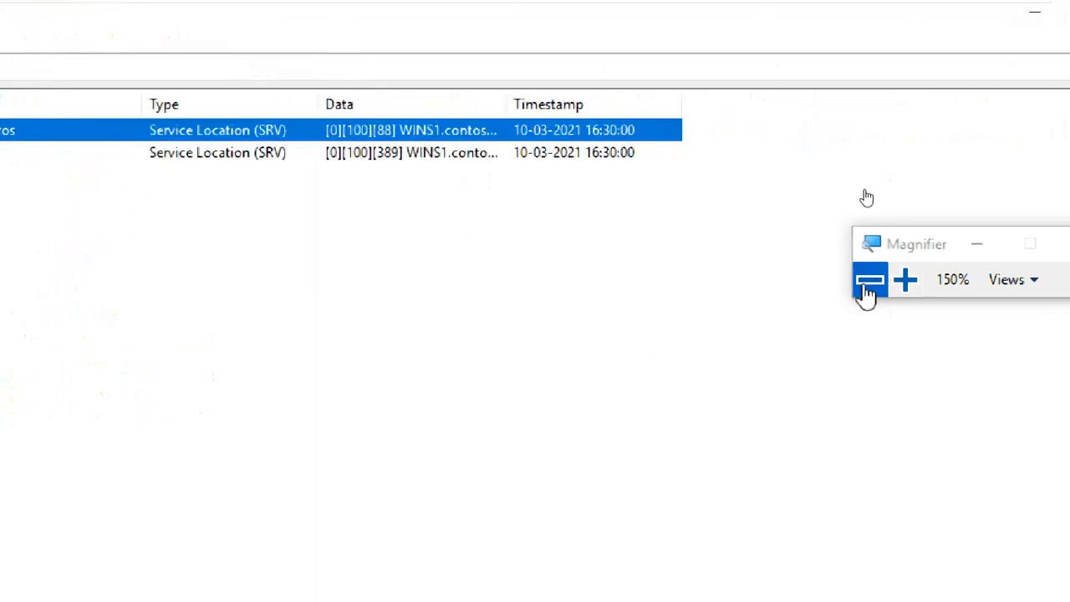
# - Set the Magnifier zoom to 100%, minimize the virtual machine, and bring up blank space in the open Notepad notes
pyautogui.click(869, 284)
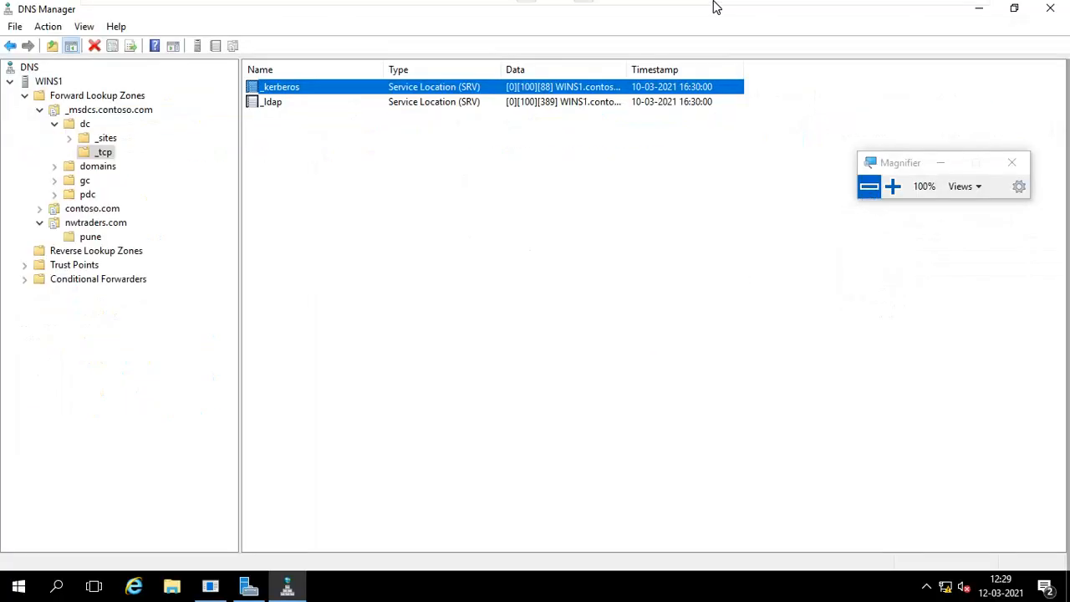
pyautogui.click(928, 8)
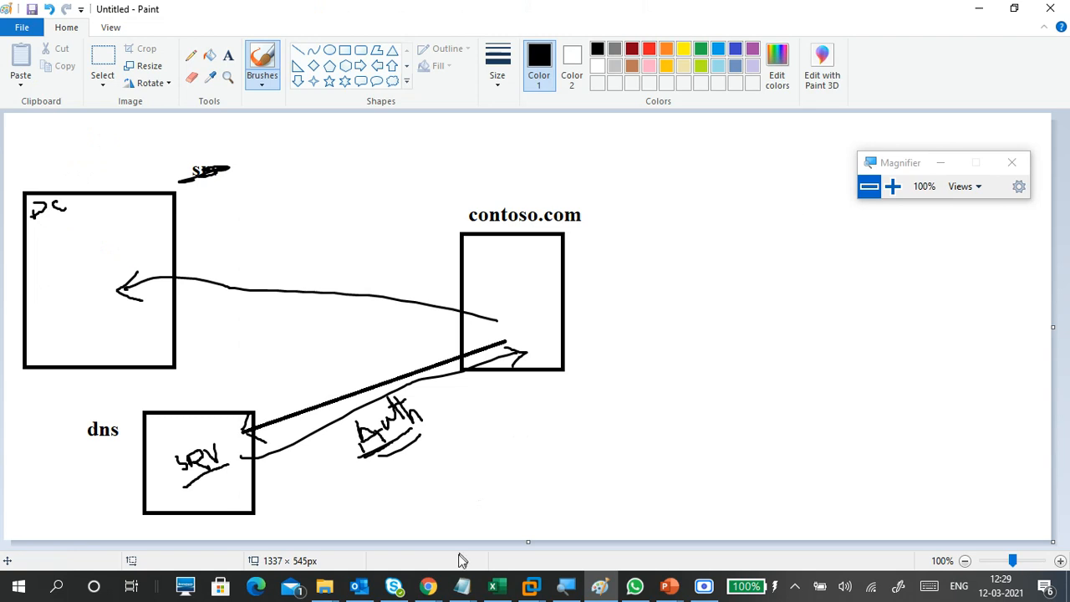
pyautogui.moveTo(461, 585)
pyautogui.click(633, 512)
pyautogui.scroll(-3, 518, 418)
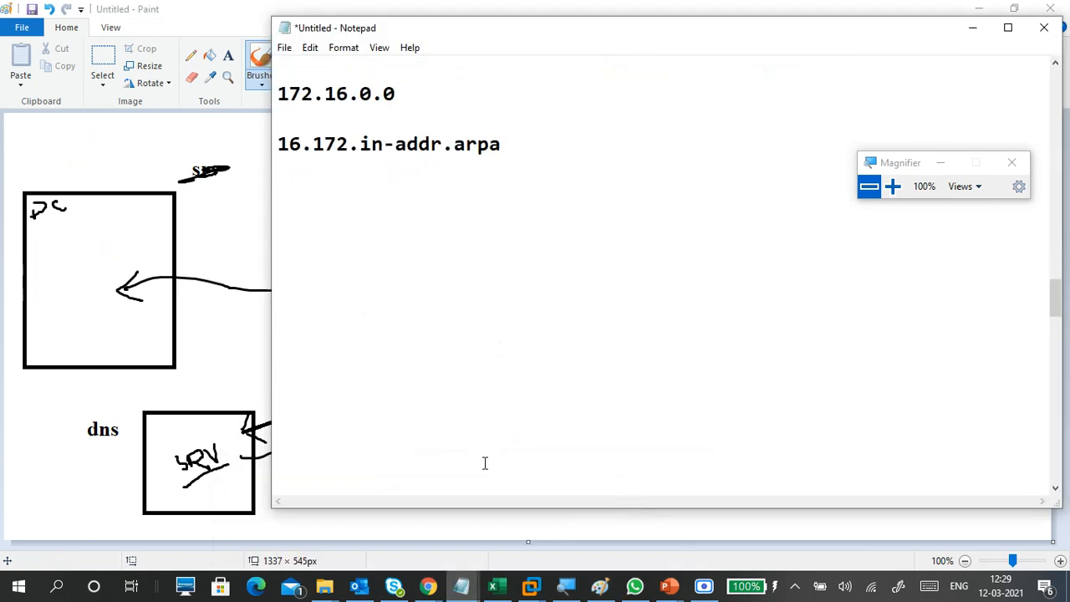
# - Add the service port notes "kerberos:88" and "ldap:389" on two lines below the in-addr.arpa entry
pyautogui.click(443, 275)
pyautogui.write('kerberos')
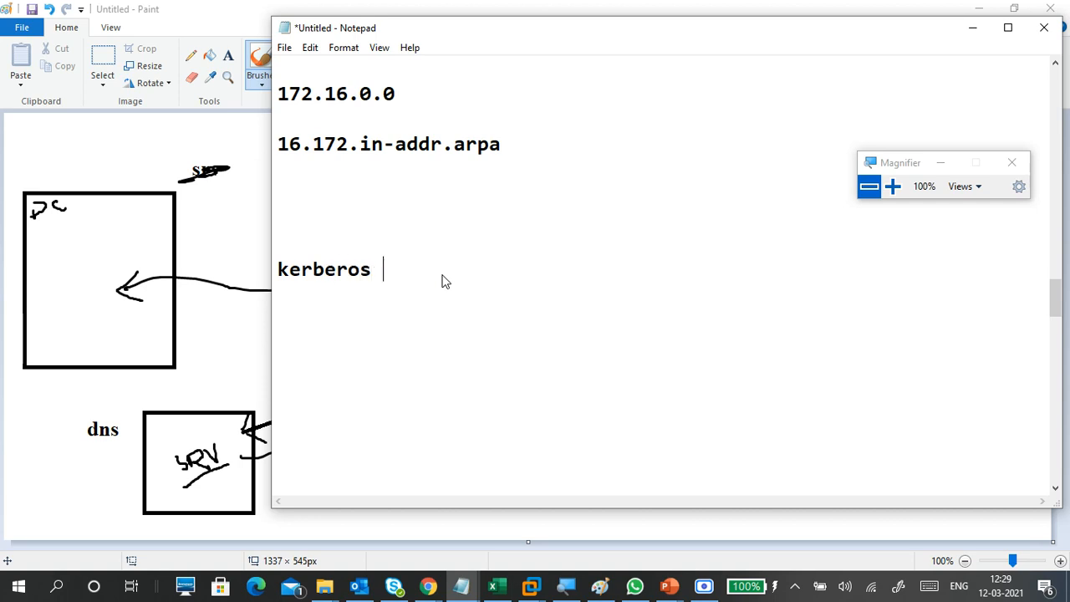
pyautogui.write(':88')
pyautogui.write('ldap')
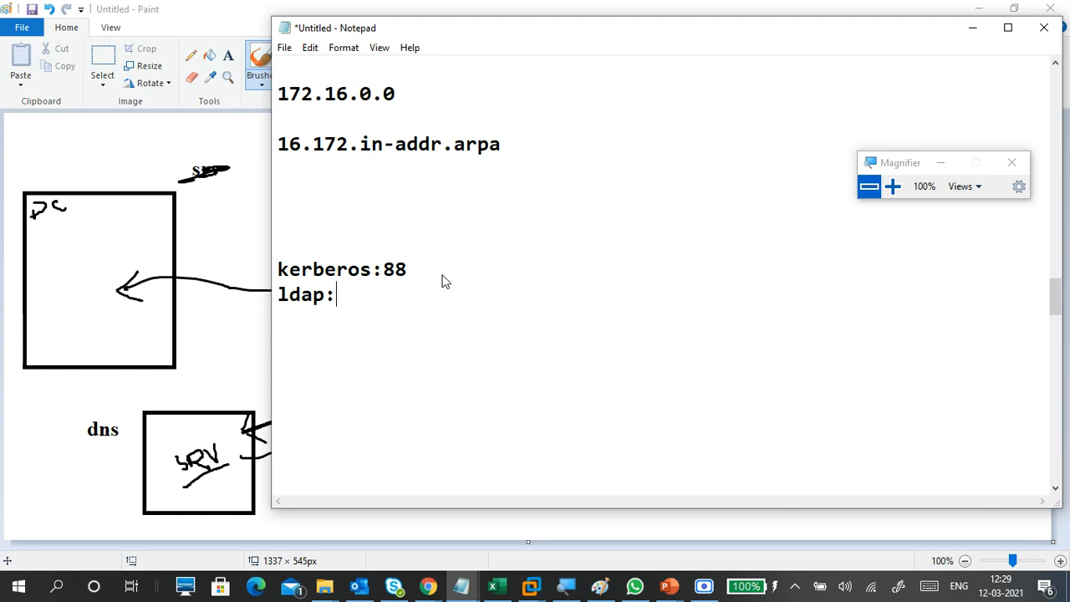
pyautogui.write(':389')
pyautogui.press('Up')
pyautogui.press('BackSpace')
pyautogui.press('Down')
pyautogui.press('Up')
pyautogui.press('Up')
pyautogui.press('Up')
# - Return to DNS Manager on CTS1-WINS1, collapse the _msdcs.contoso.com zone and view the Reverse Lookup Zones folder
pyautogui.moveTo(535, 595)
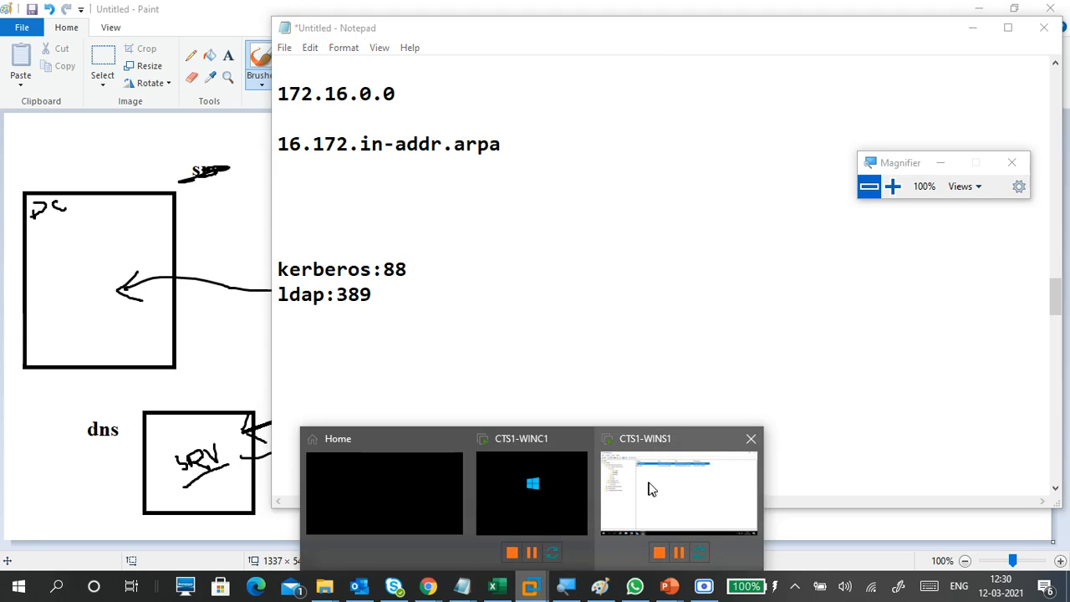
pyautogui.click(648, 491)
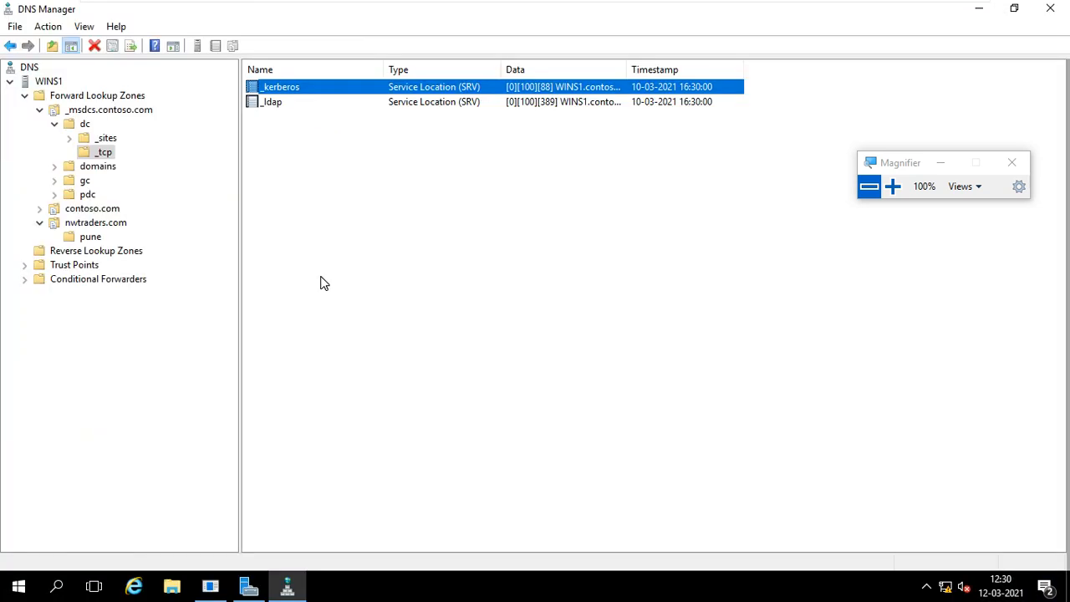
pyautogui.click(39, 112)
pyautogui.click(77, 170)
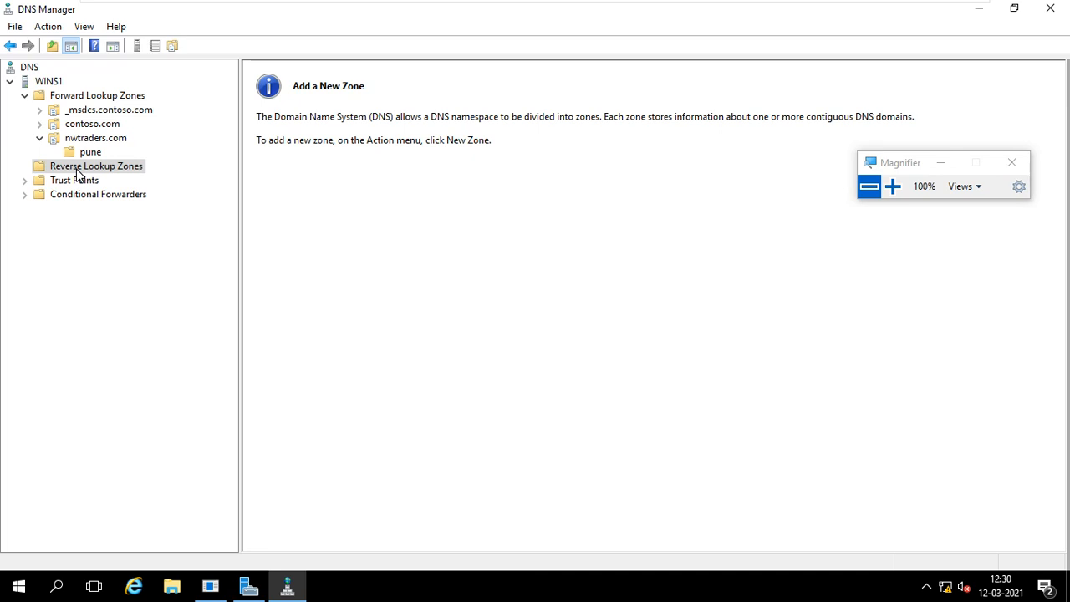
# - Start a new zone under Reverse Lookup Zones, reach the zone type choice and set the Magnifier zoom to 200%
pyautogui.rightClick(76, 171)
pyautogui.click(117, 182)
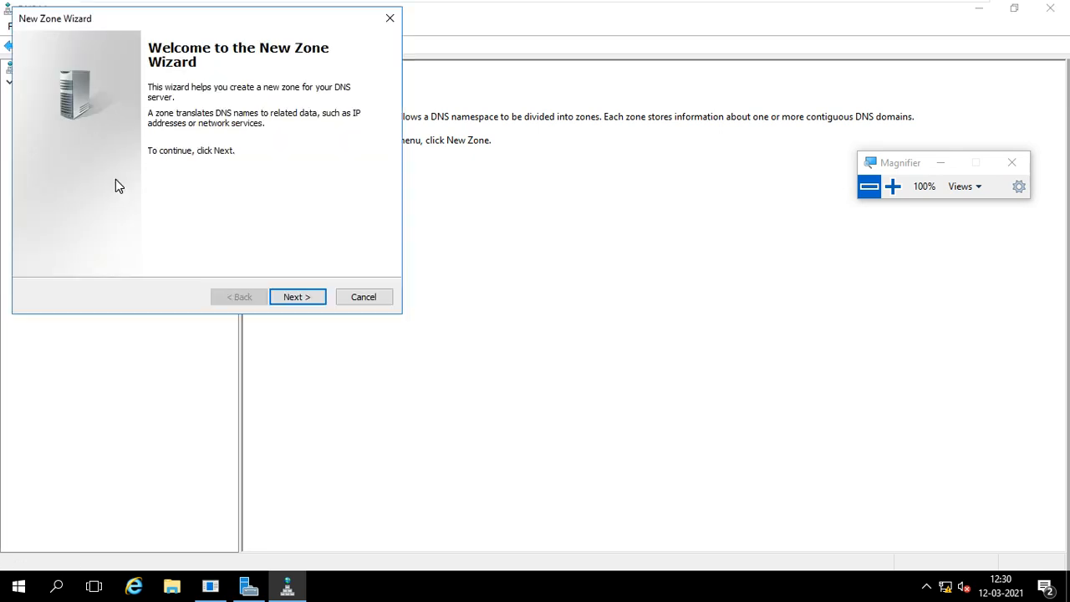
pyautogui.click(298, 299)
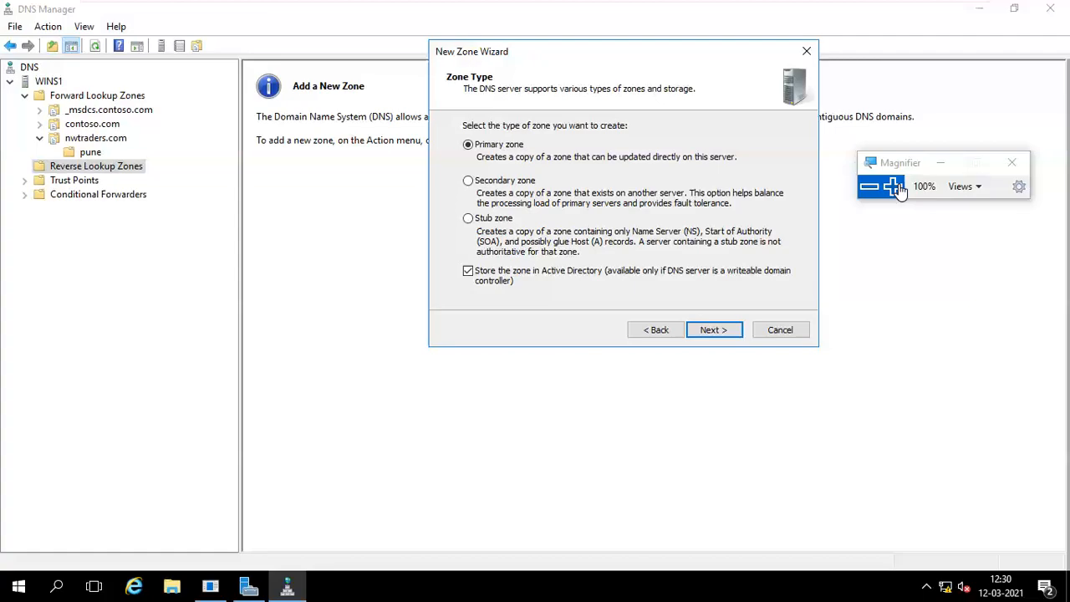
pyautogui.click(893, 187)
pyautogui.click(893, 186)
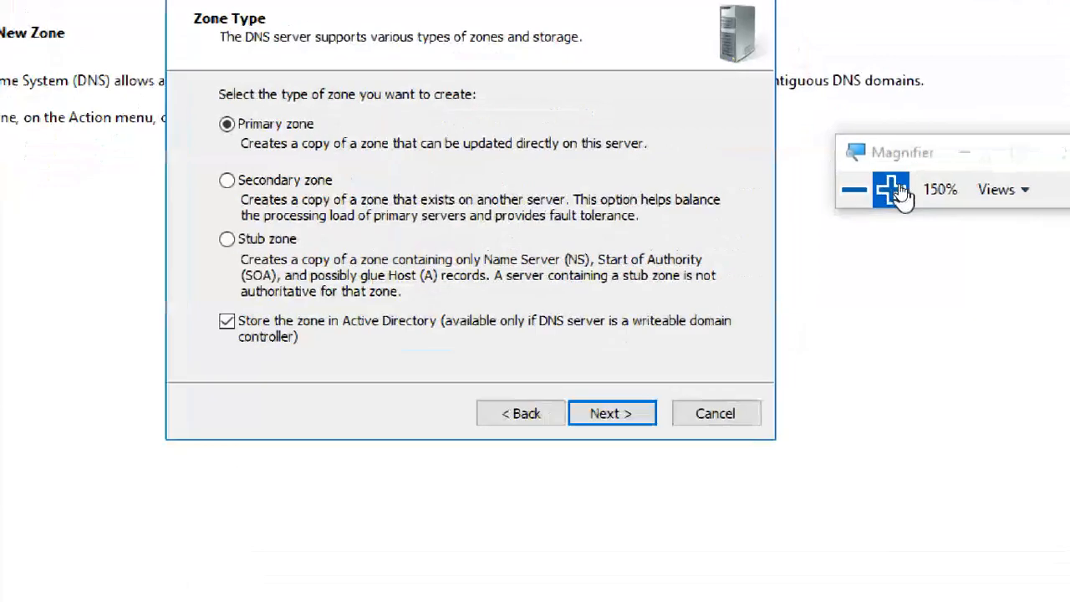
pyautogui.click(894, 186)
pyautogui.click(895, 189)
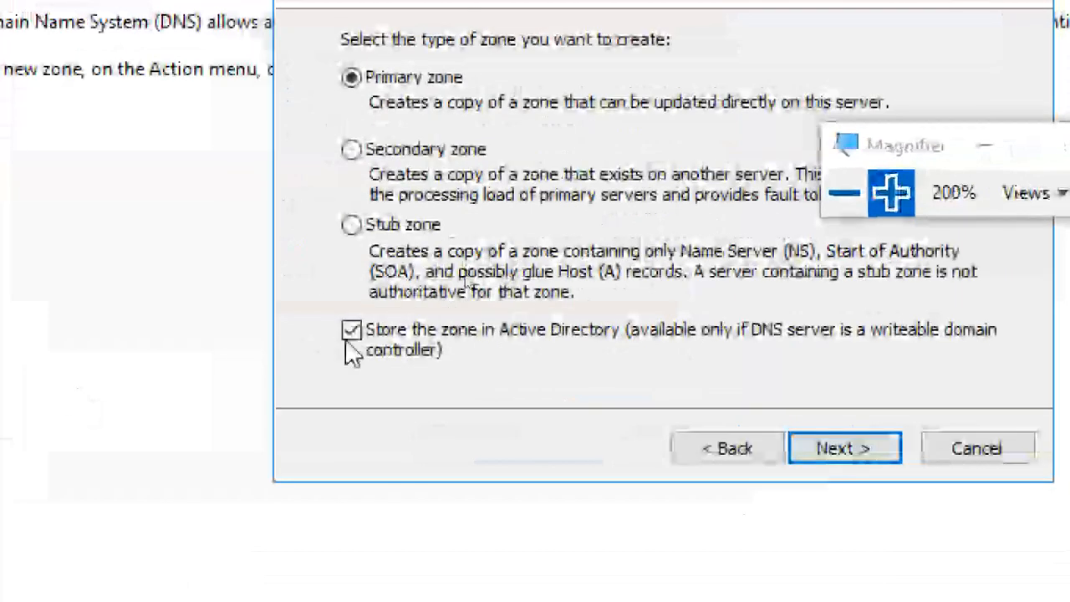
# - Choose an Active Directory-stored primary zone replicated to all DNS servers on this domain's domain controllers, as an IPv4 reverse lookup zone
pyautogui.click(358, 337)
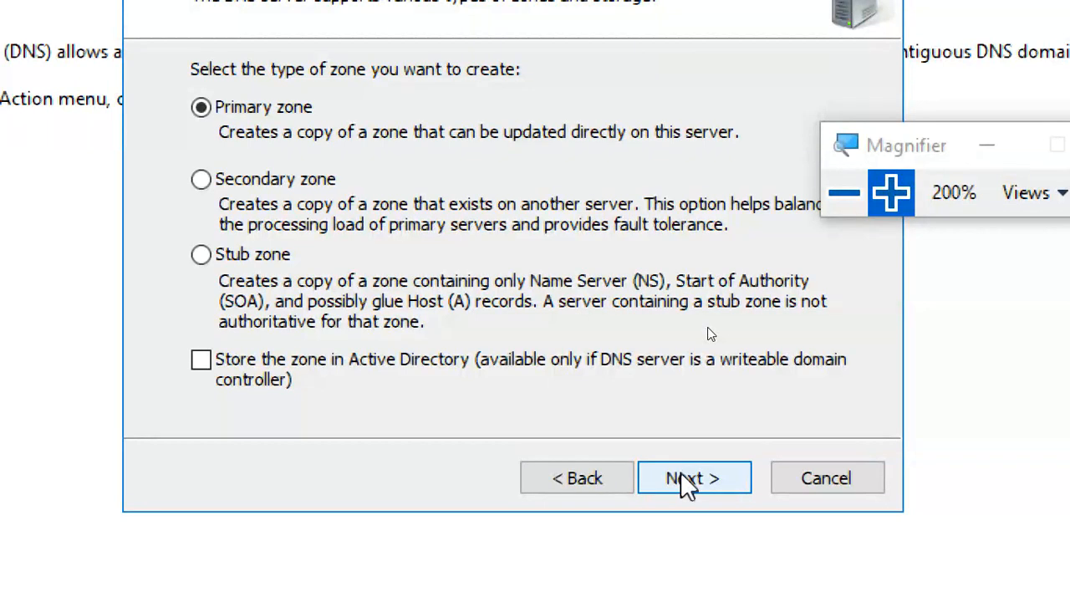
pyautogui.click(275, 348)
pyautogui.click(779, 462)
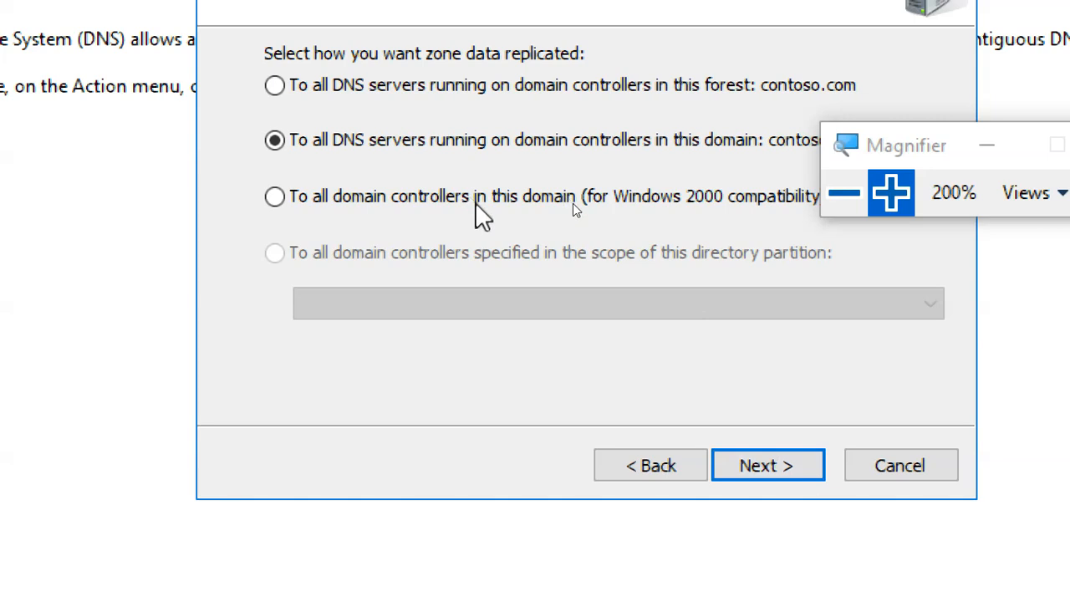
pyautogui.click(751, 468)
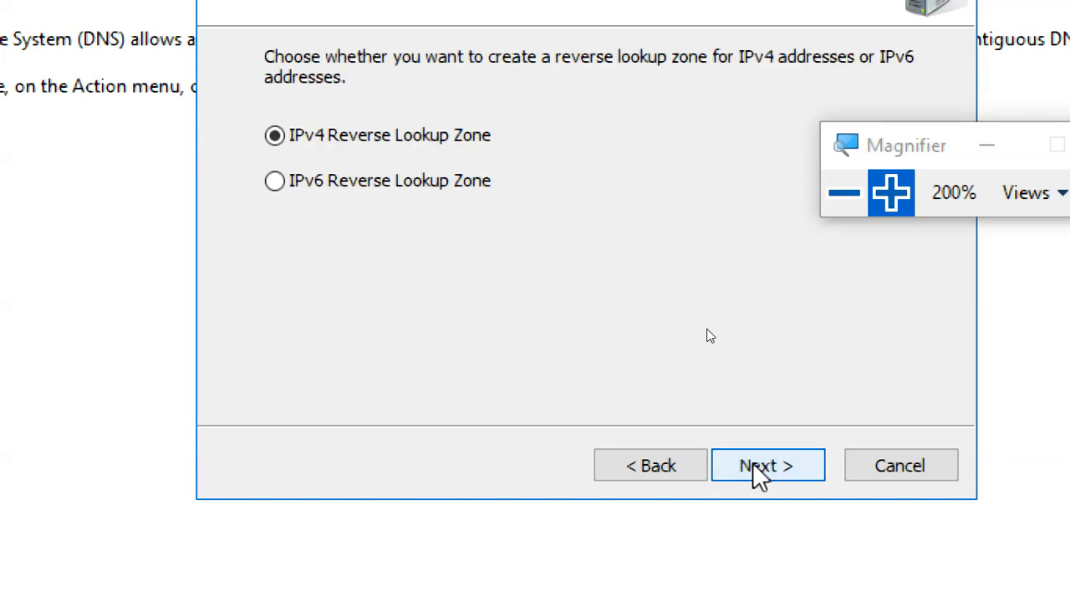
pyautogui.click(753, 464)
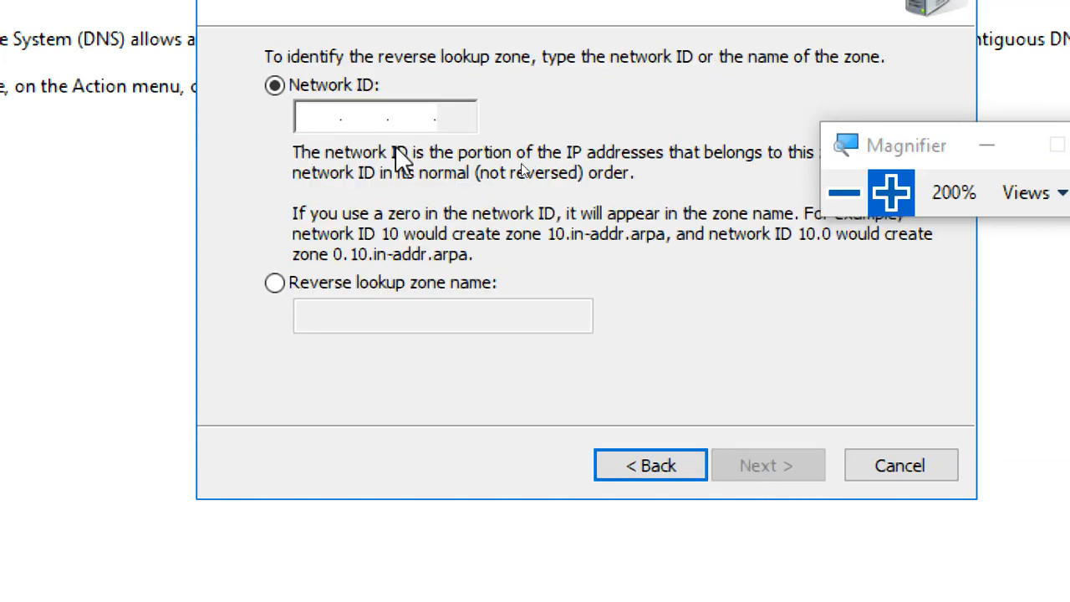
pyautogui.click(321, 122)
pyautogui.write('172.')
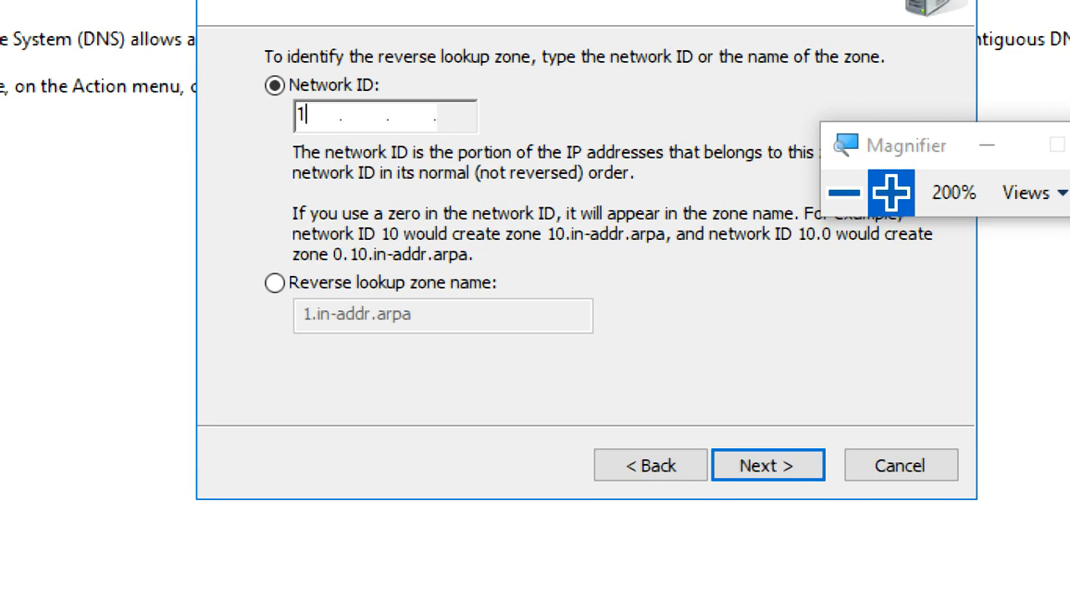
pyautogui.write('16')
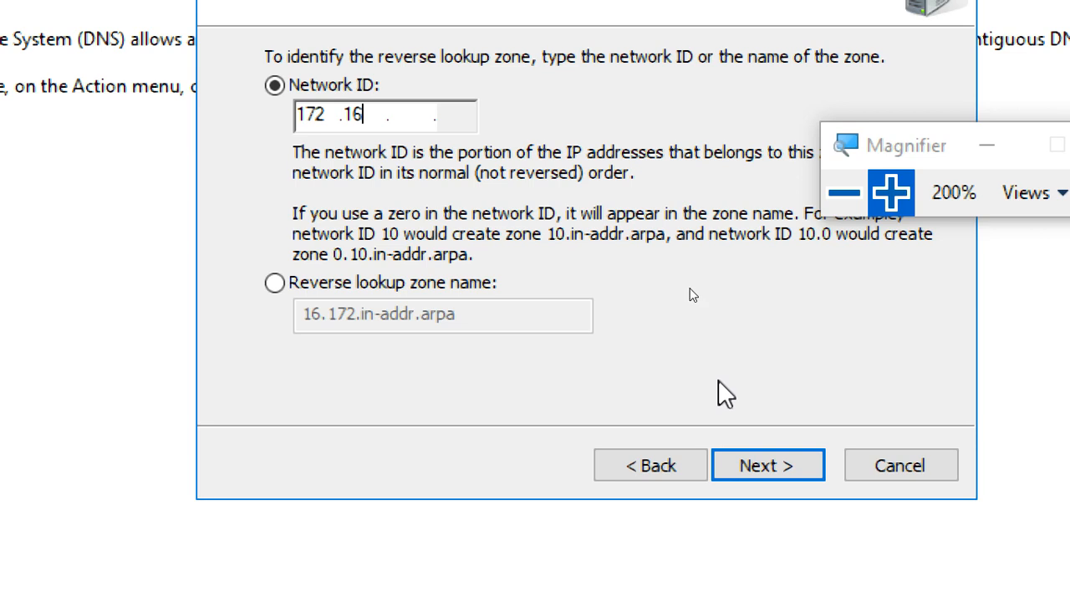
pyautogui.press('Tab')
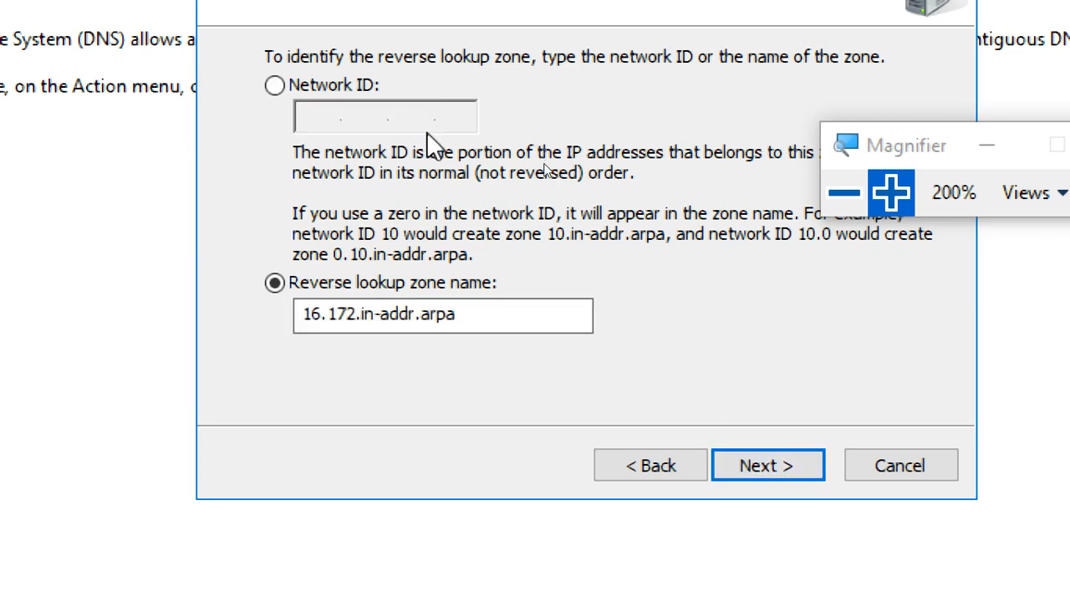
# - Identify the reverse lookup zone by network ID 172.16 and continue to the dynamic update options
pyautogui.click(299, 87)
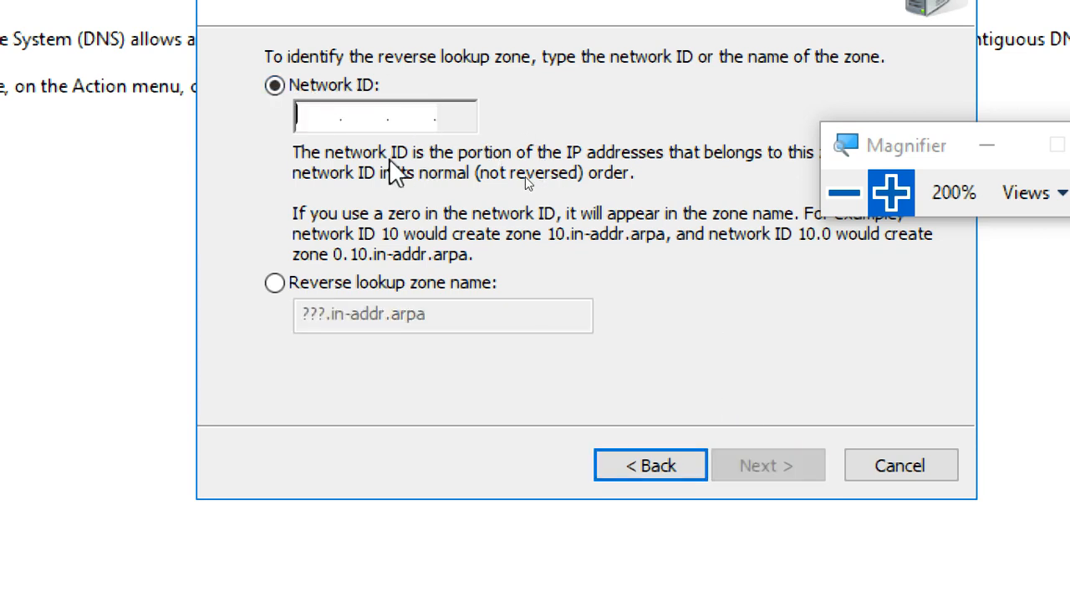
pyautogui.write('172 .')
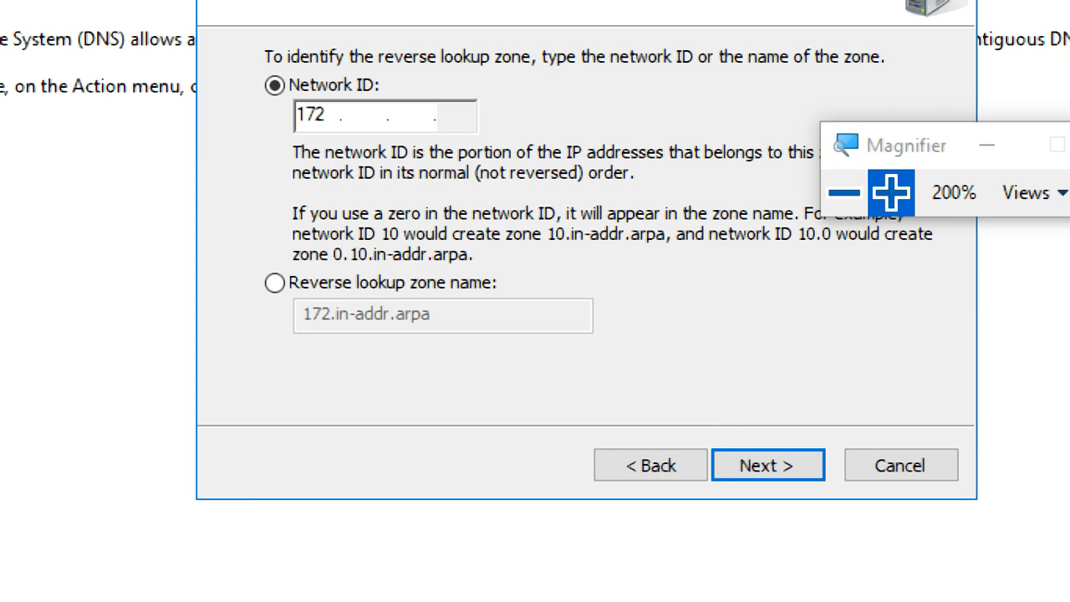
pyautogui.write('16')
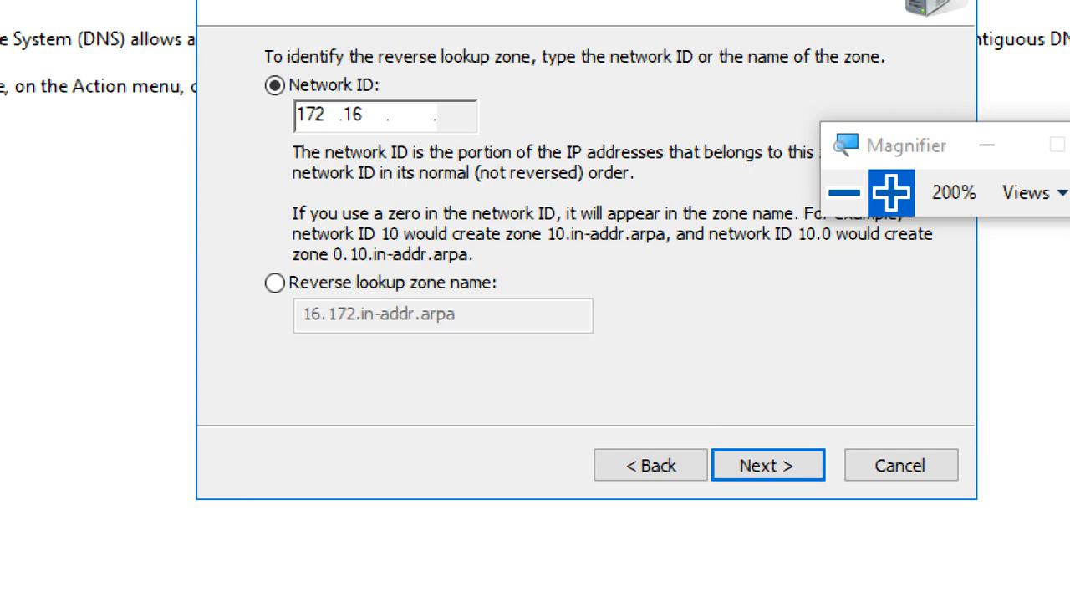
pyautogui.click(800, 466)
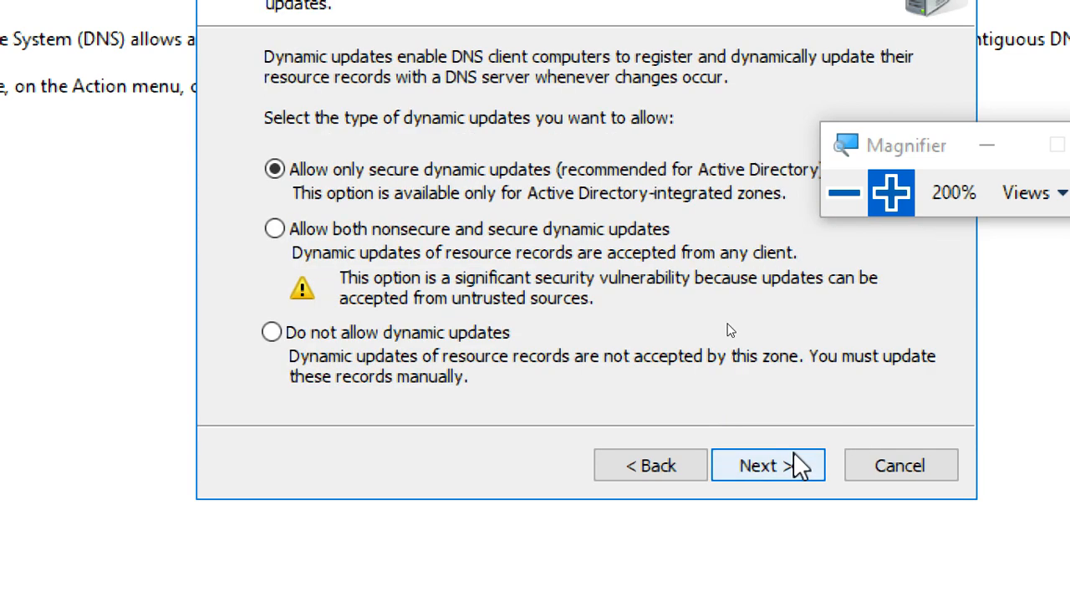
# - Allow both nonsecure and secure dynamic updates for the zone and finish creating it
pyautogui.click(505, 234)
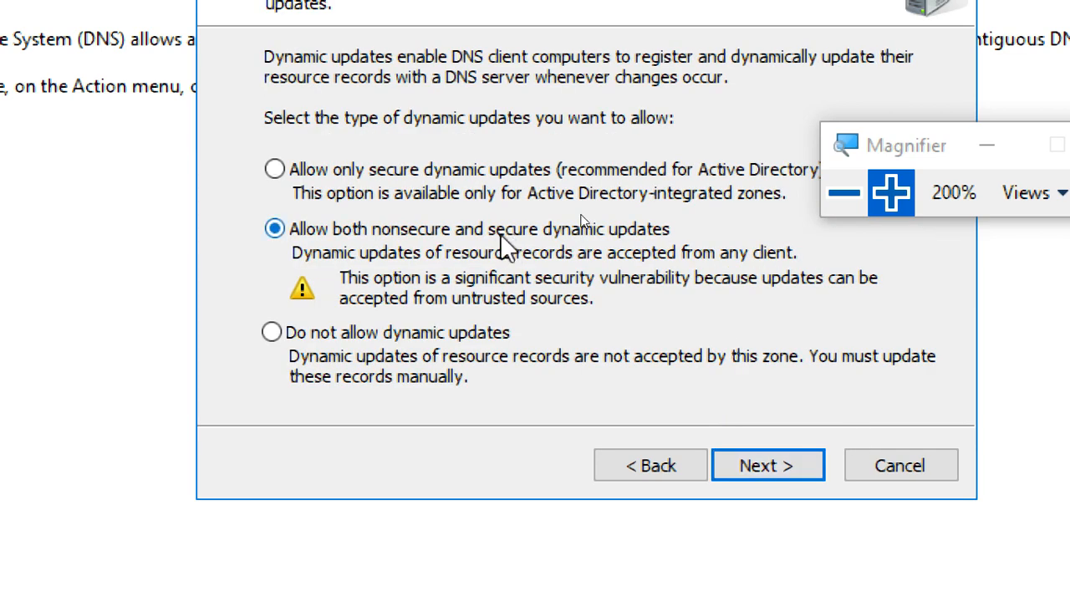
pyautogui.click(777, 468)
pyautogui.click(774, 471)
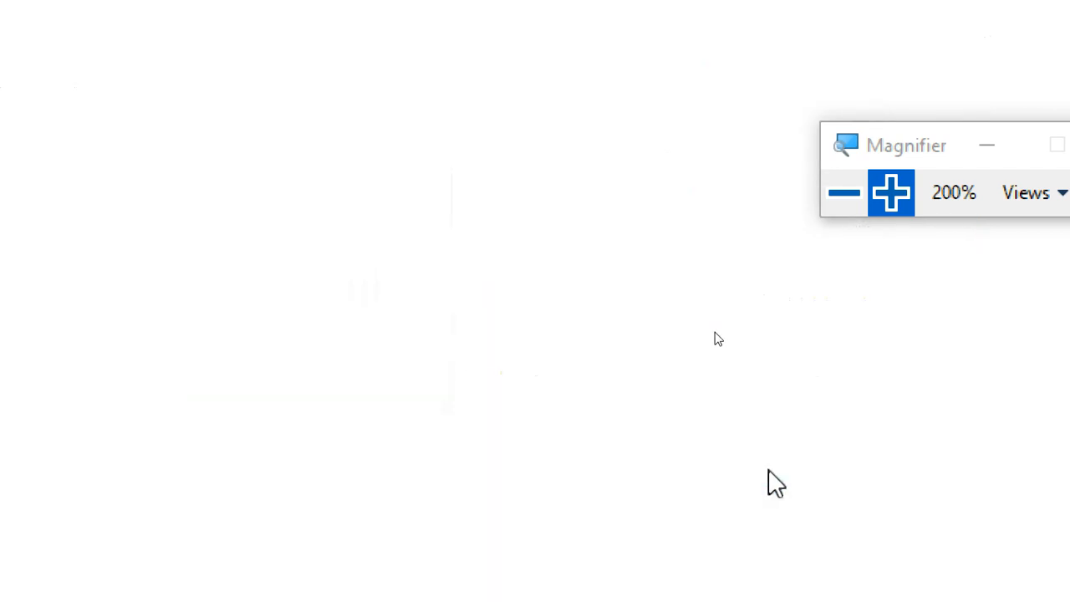
# - Set the Magnifier zoom to 150% and examine the SOA and NS records in the 16.172.in-addr.arpa zone
pyautogui.click(846, 196)
pyautogui.click(846, 196)
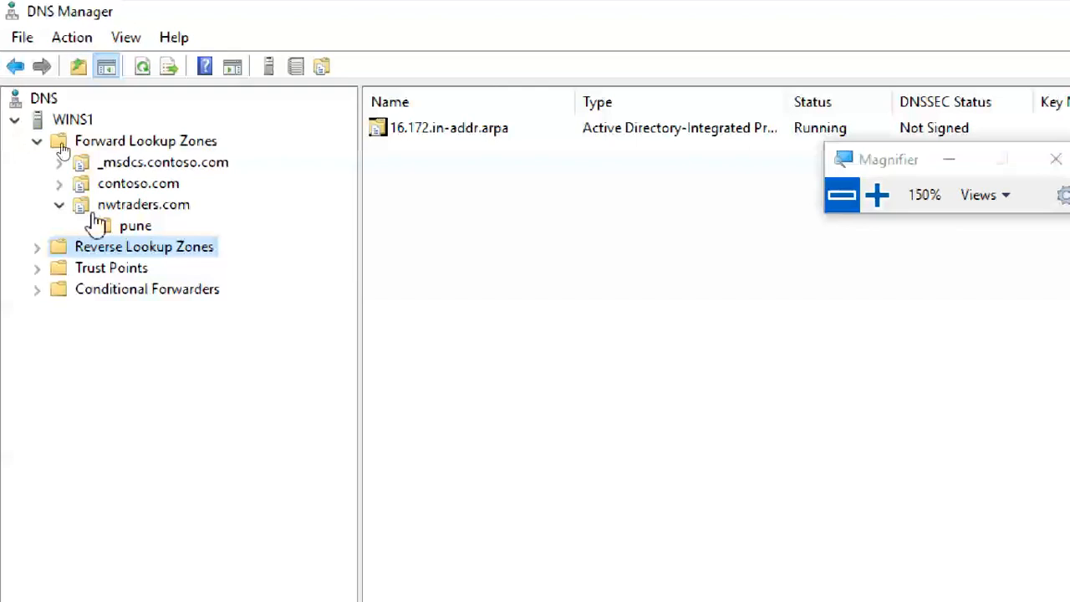
pyautogui.click(36, 246)
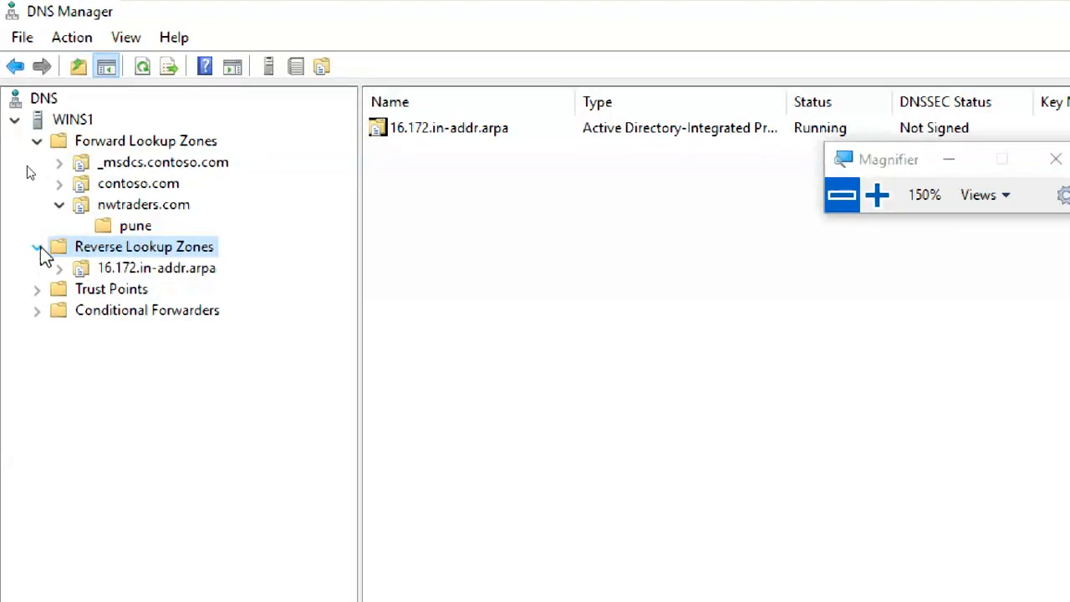
pyautogui.click(143, 272)
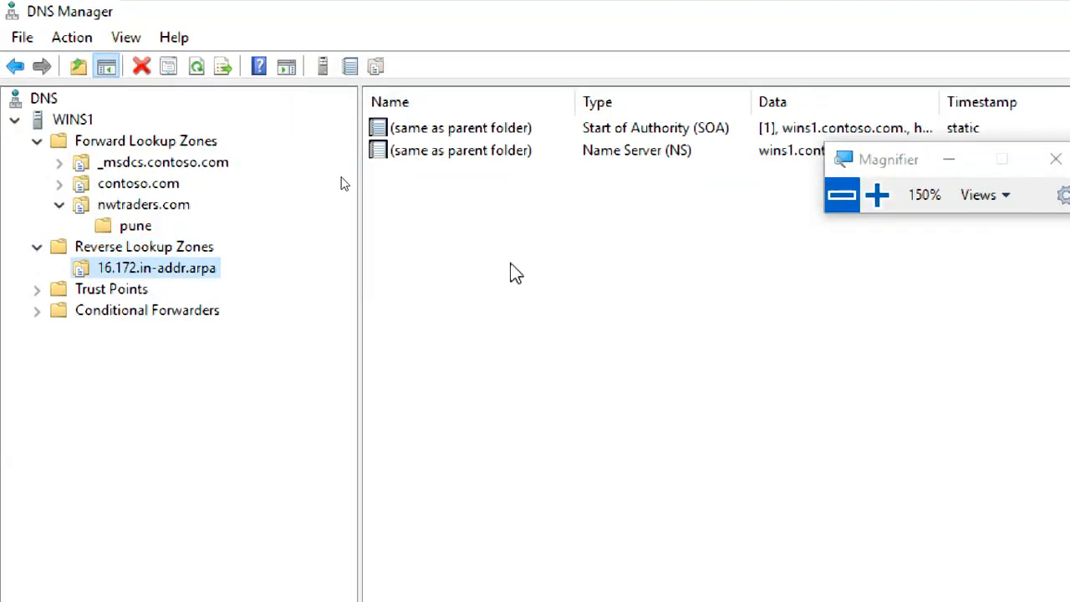
pyautogui.moveTo(869, 156); pyautogui.dragTo(996, 254)
pyautogui.click(710, 247)
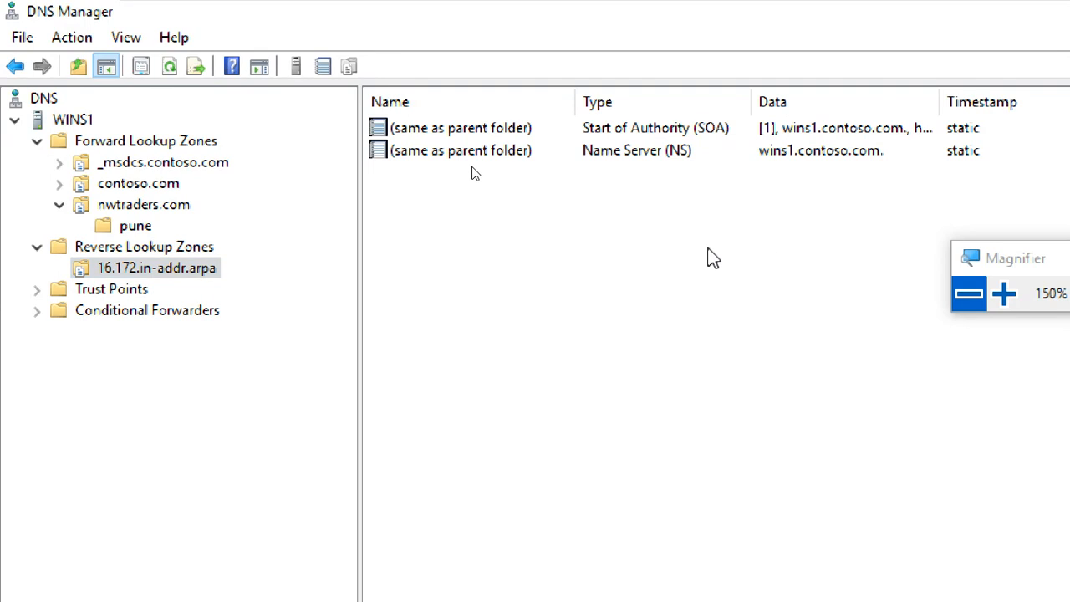
pyautogui.click(665, 130)
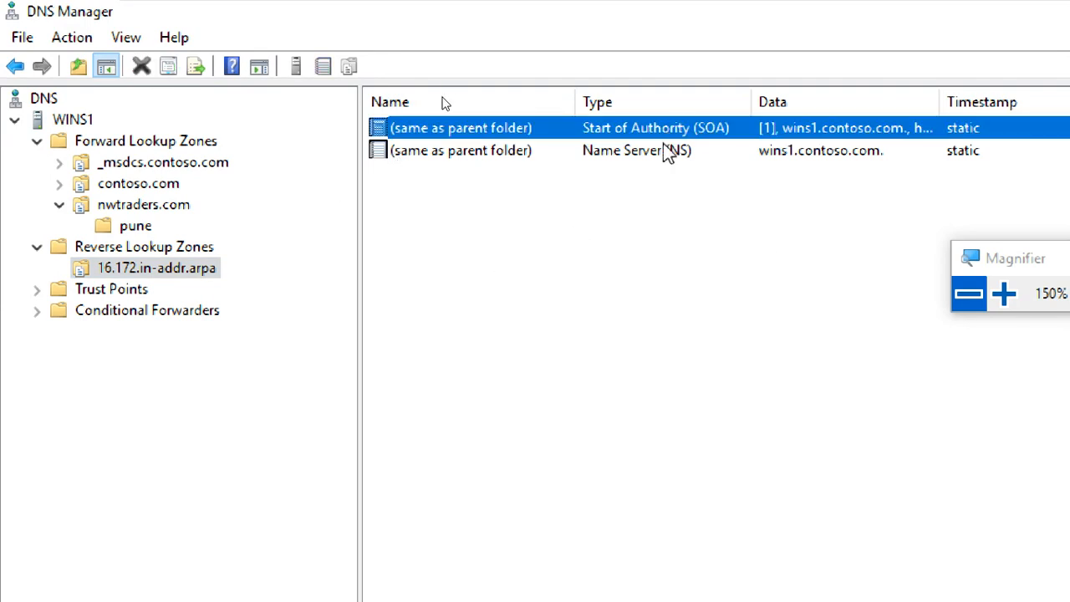
pyautogui.click(664, 153)
pyautogui.click(654, 210)
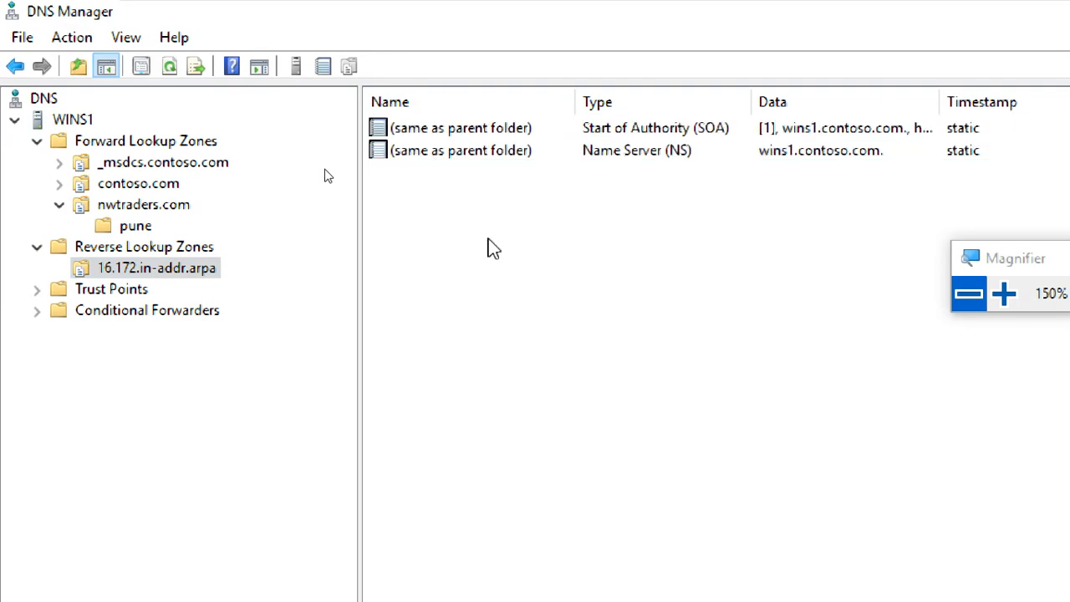
# - Examine the new pointer (PTR) record form for the 16.172.in-addr.arpa zone, and close it without creating a record
pyautogui.rightClick(483, 218)
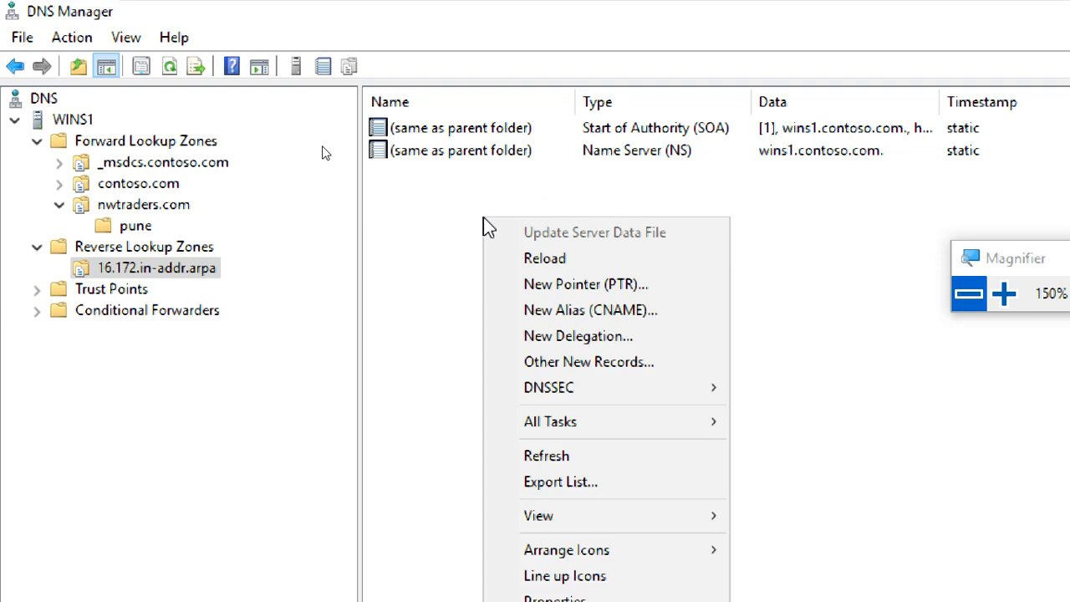
pyautogui.click(573, 284)
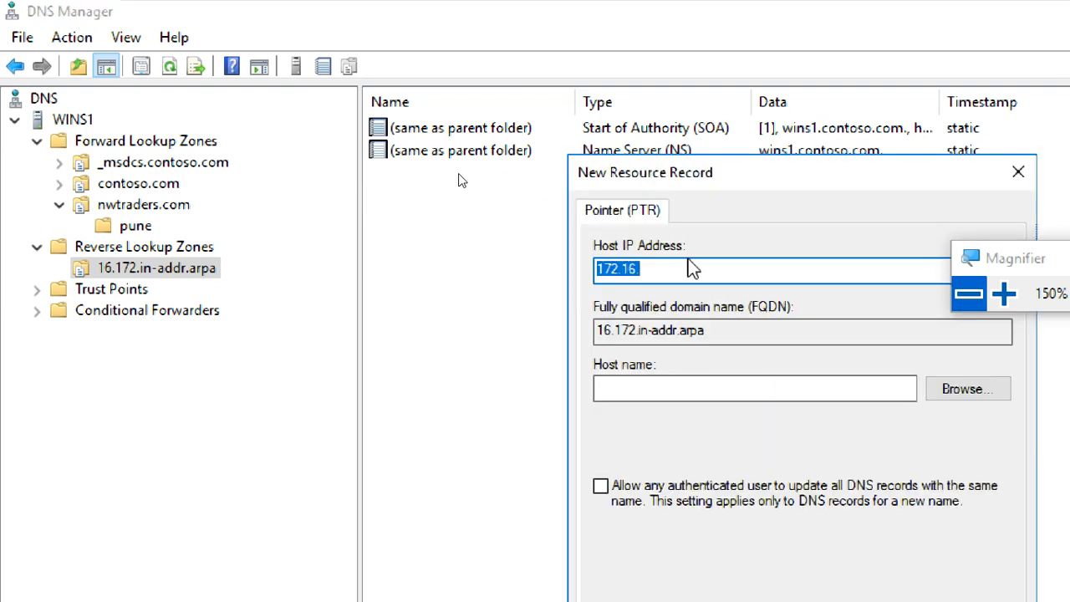
pyautogui.moveTo(746, 187); pyautogui.dragTo(414, 107)
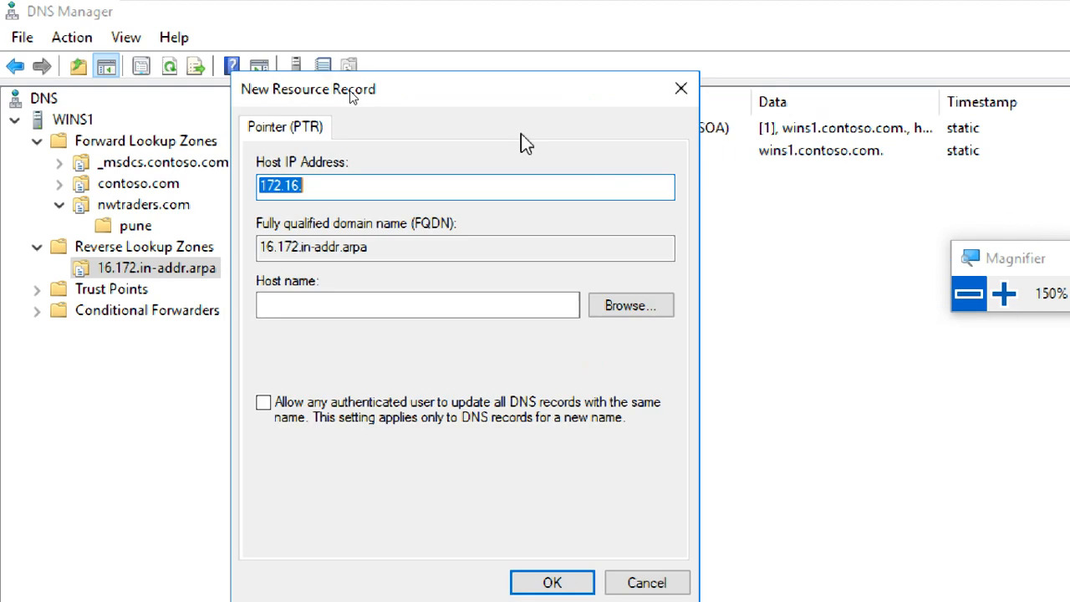
pyautogui.click(681, 92)
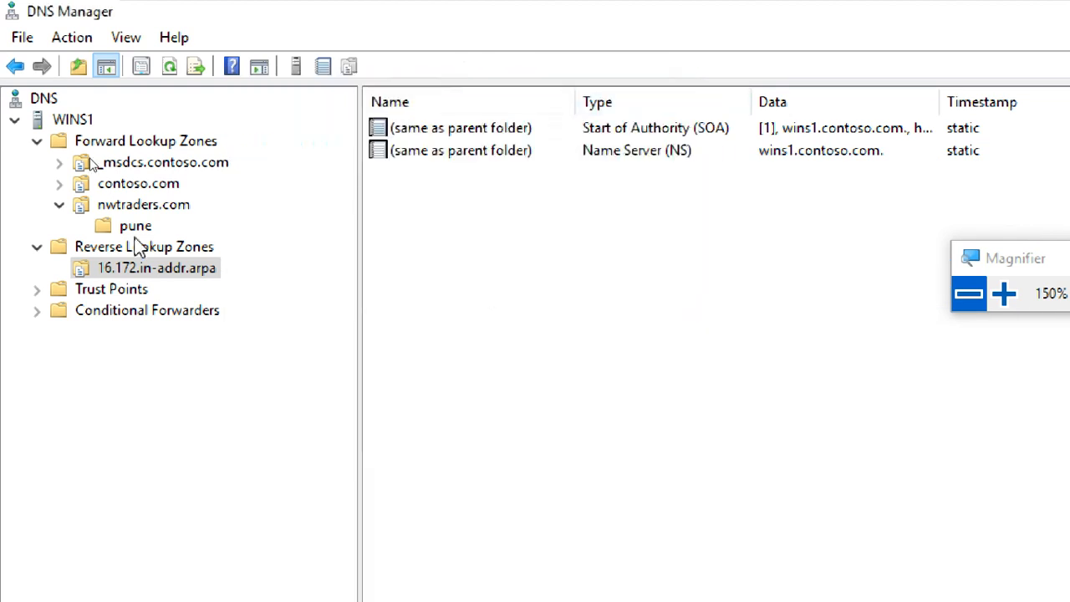
# - Enable updating the associated pointer (PTR) record for the WINC1 host in the contoso.com zone and save the change
pyautogui.click(151, 184)
pyautogui.doubleClick(471, 329)
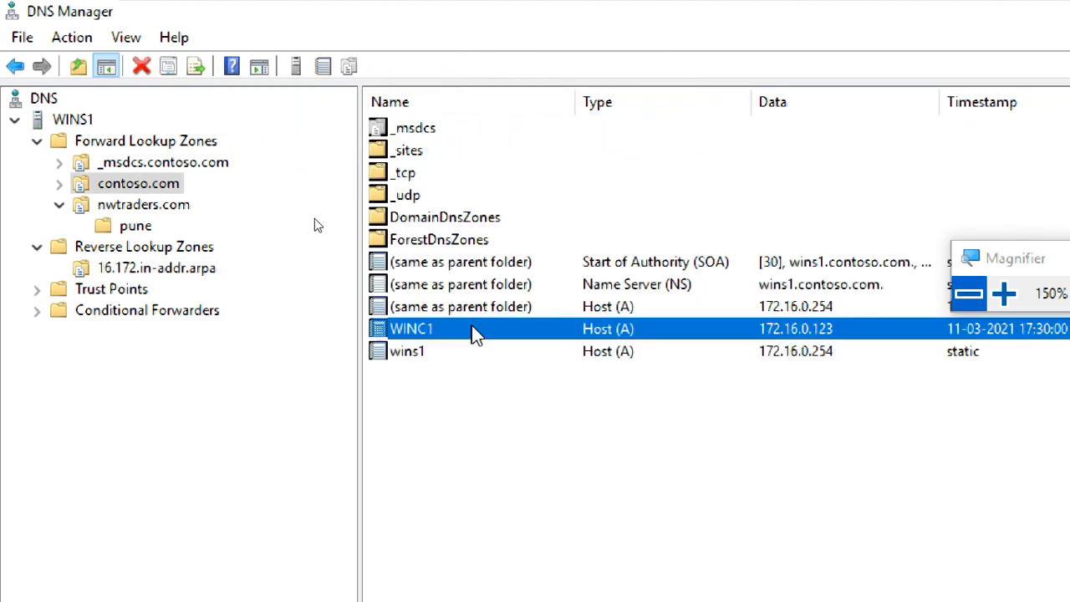
pyautogui.click(675, 327)
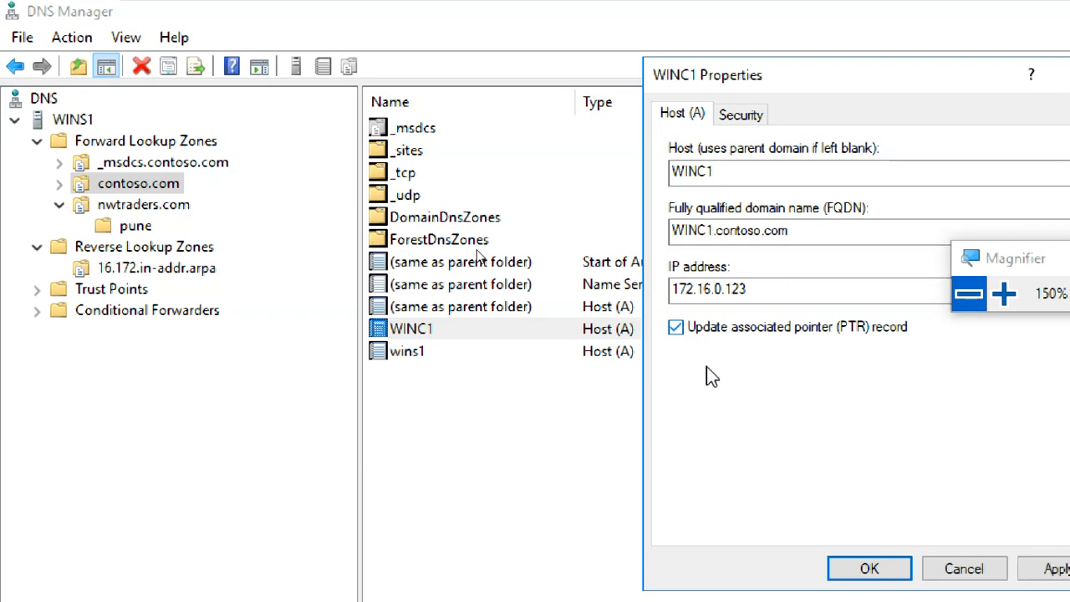
pyautogui.click(1000, 542)
pyautogui.click(790, 535)
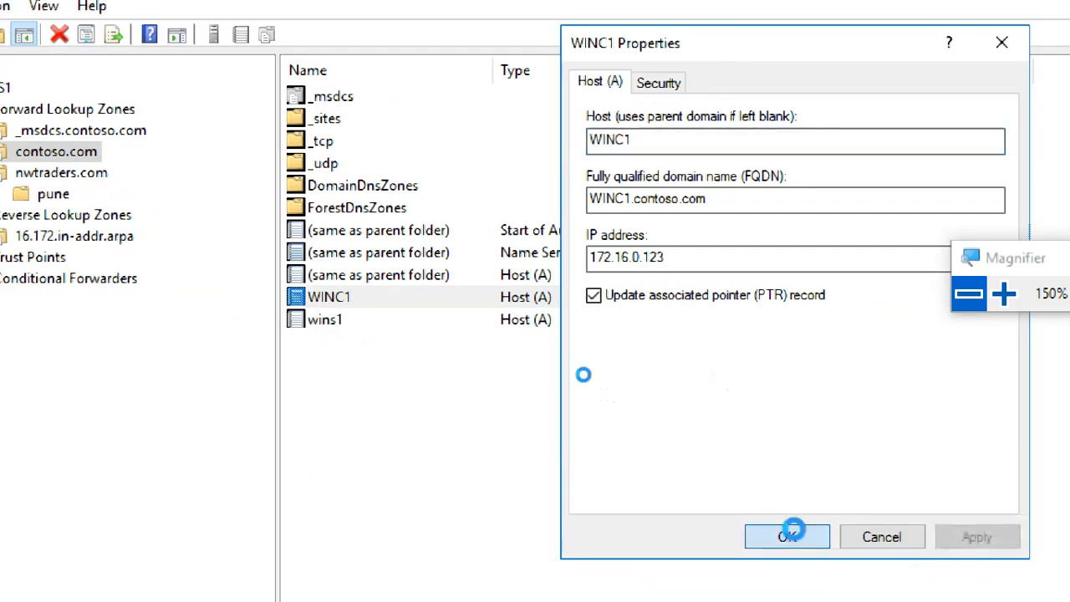
# - Turn updating of the associated pointer (PTR) record off and back on for the wins1 host, applying each change
pyautogui.doubleClick(528, 319)
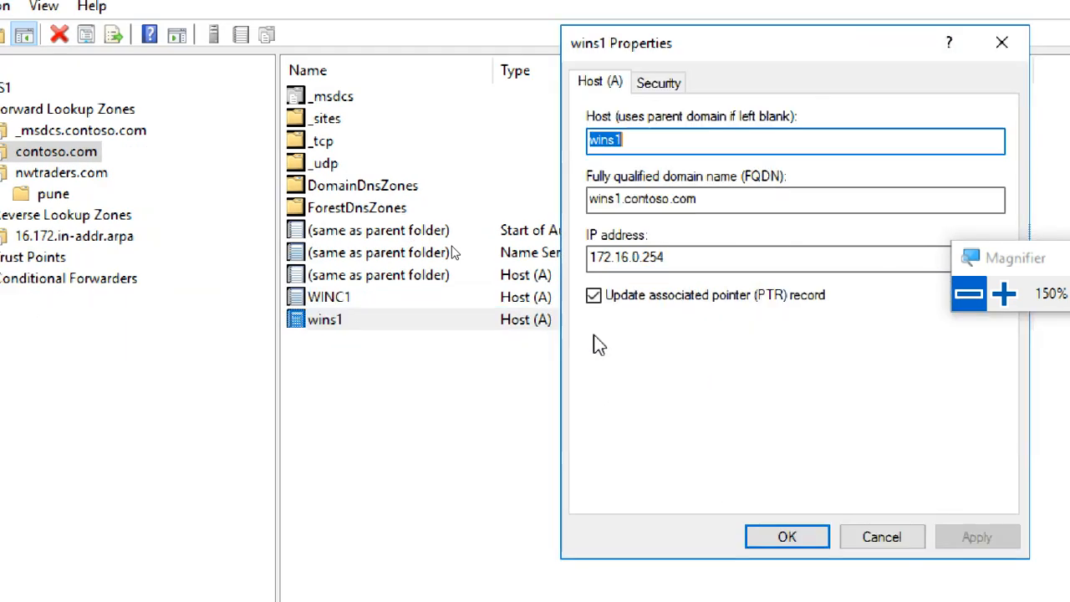
pyautogui.click(705, 324)
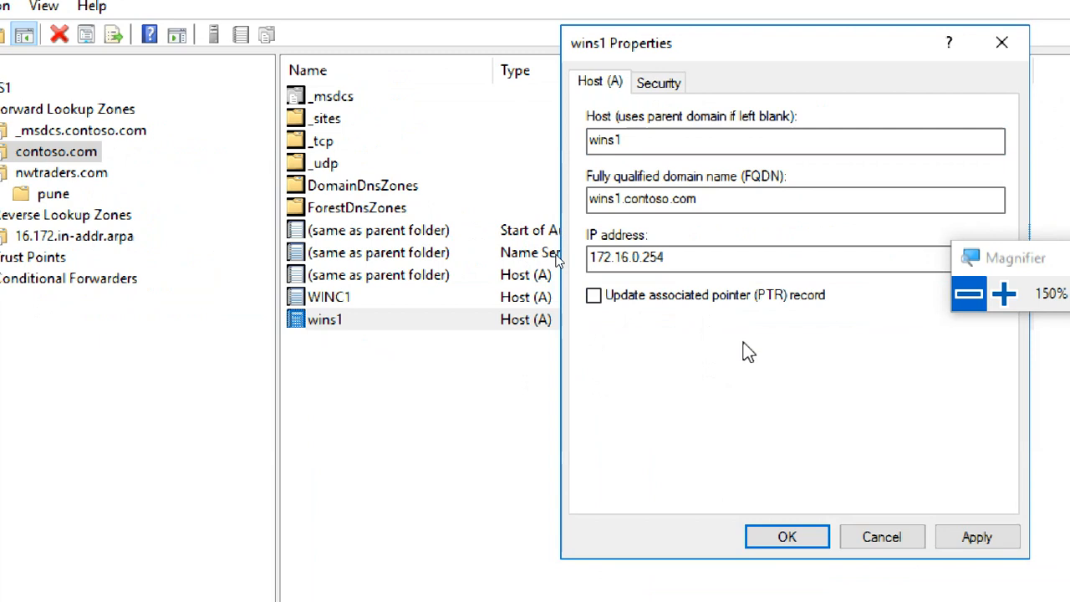
pyautogui.click(976, 537)
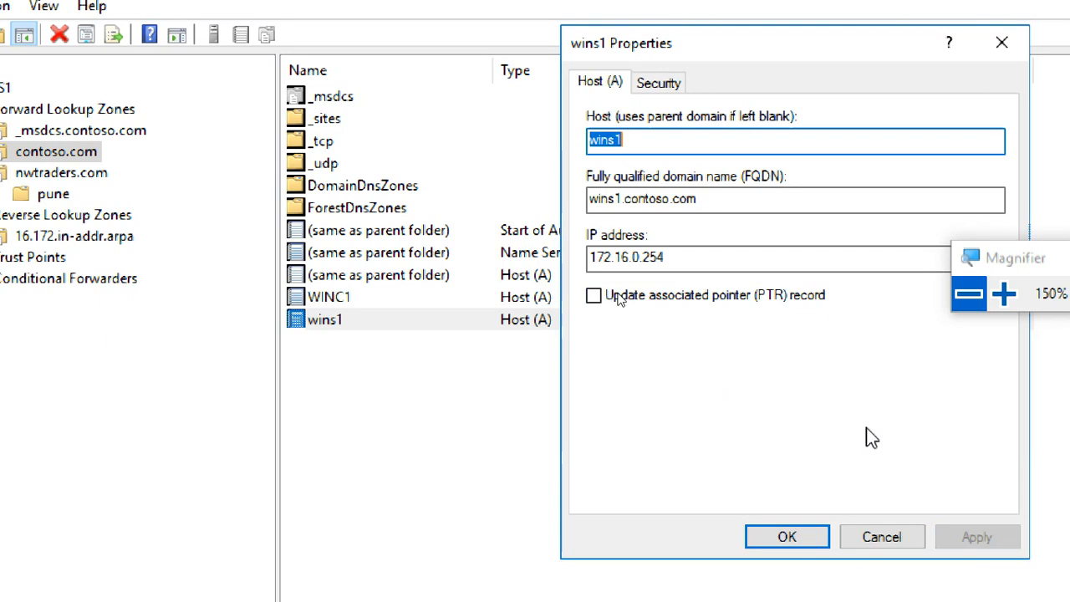
pyautogui.click(746, 301)
pyautogui.click(976, 536)
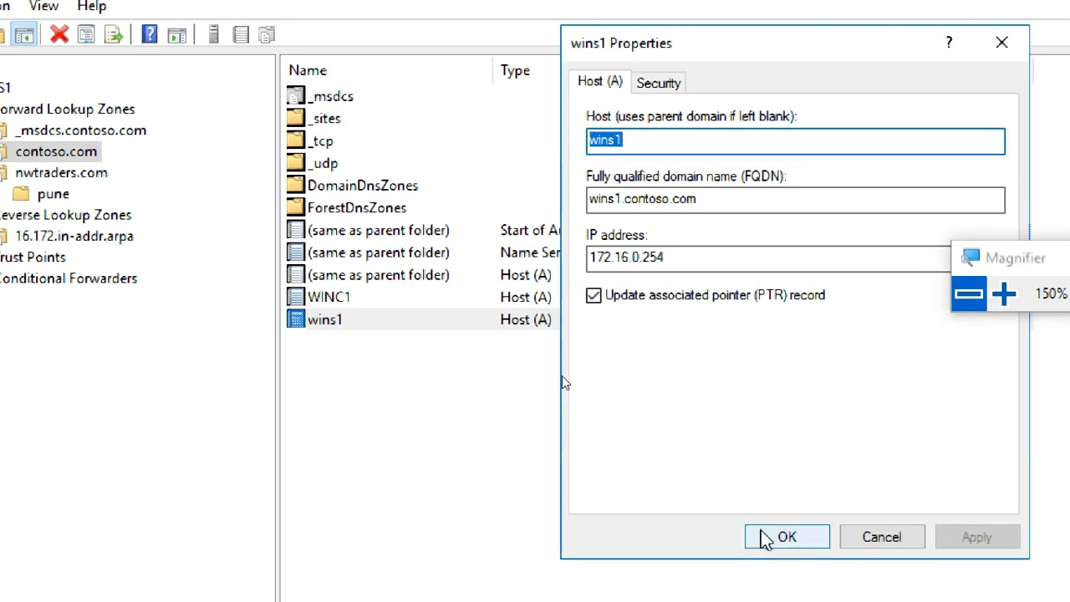
pyautogui.click(764, 538)
# - Turn updating of the associated pointer (PTR) record off and back on for contoso.com's same-as-parent-folder host record, applying each change
pyautogui.doubleClick(572, 297)
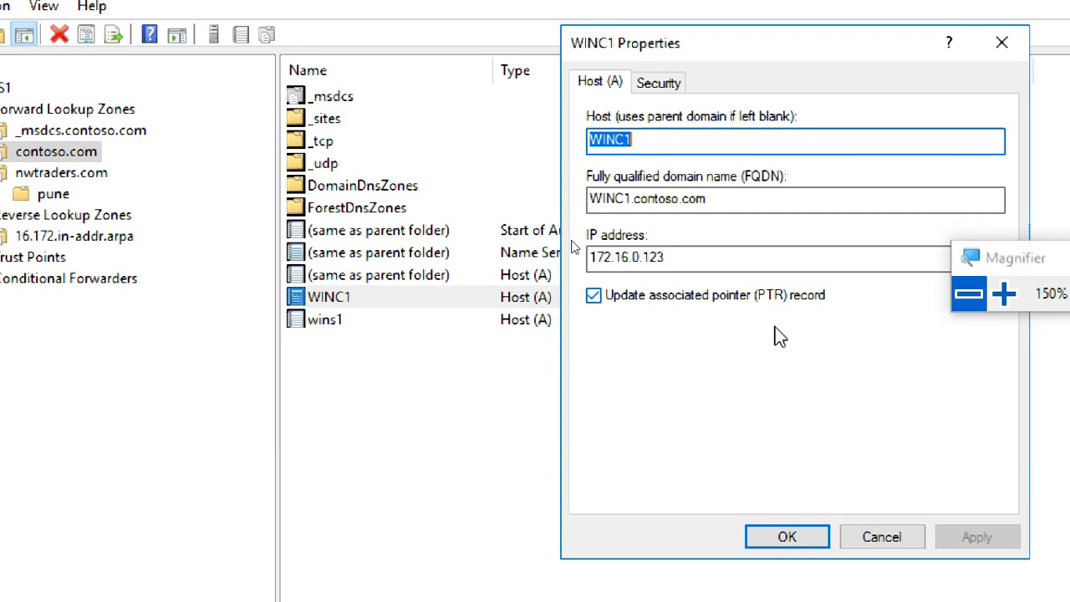
pyautogui.click(788, 537)
pyautogui.doubleClick(543, 275)
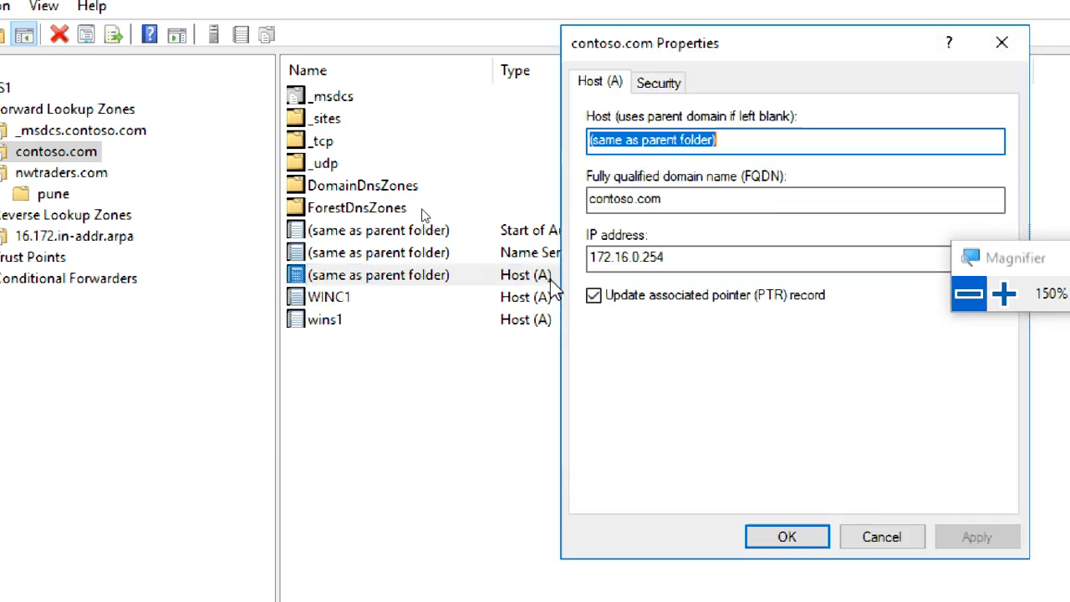
pyautogui.click(717, 306)
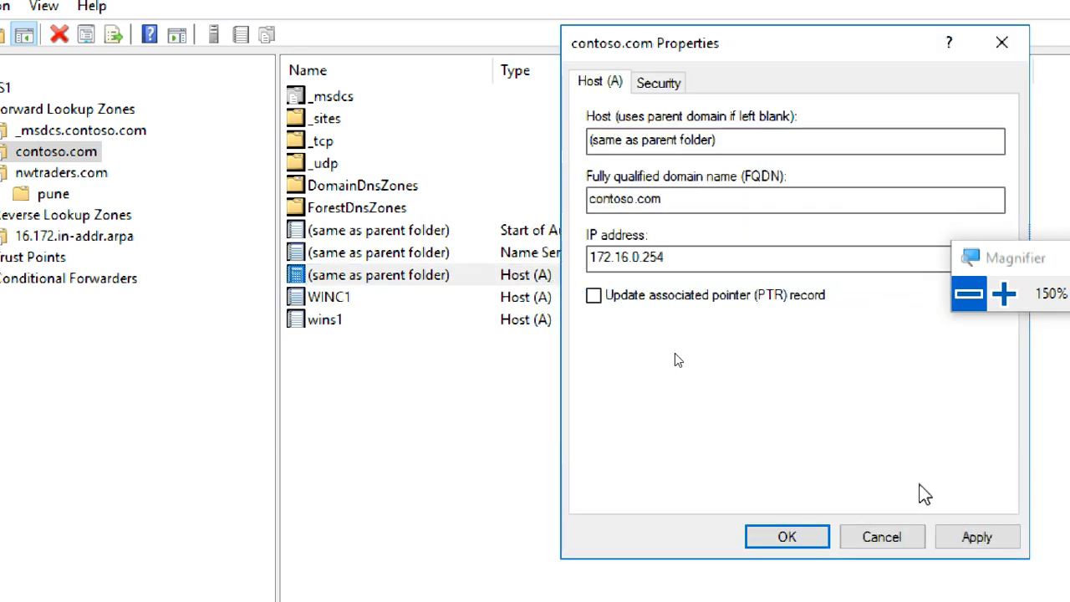
pyautogui.click(974, 537)
pyautogui.click(706, 308)
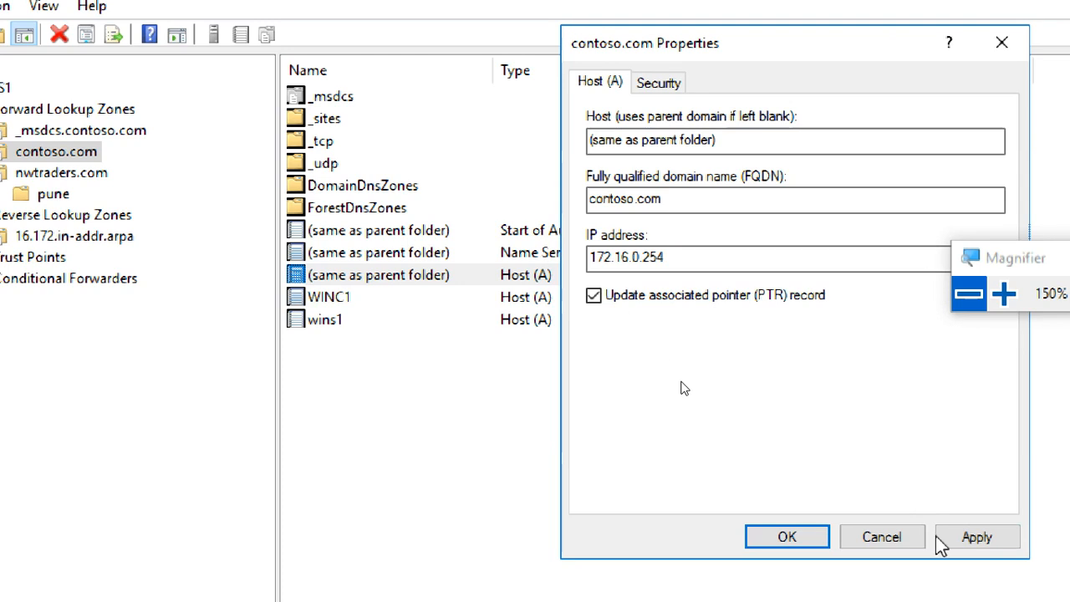
pyautogui.click(970, 535)
pyautogui.click(789, 536)
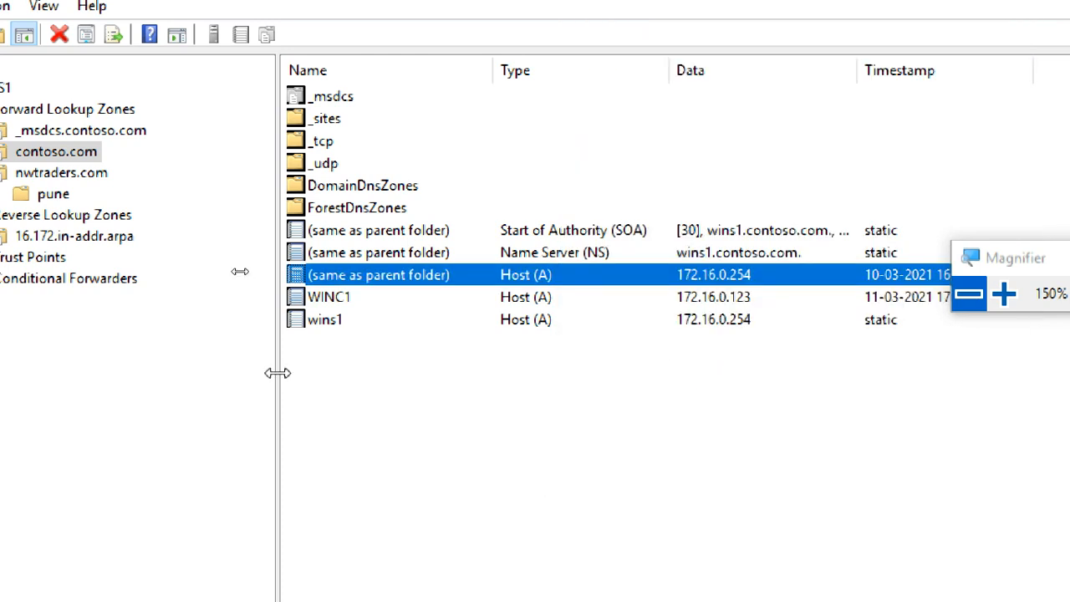
# - Turn the associated pointer (PTR) record update off and back on for host1 in nwtraders.com, and refresh the 16.172.in-addr.arpa zone
pyautogui.click(88, 177)
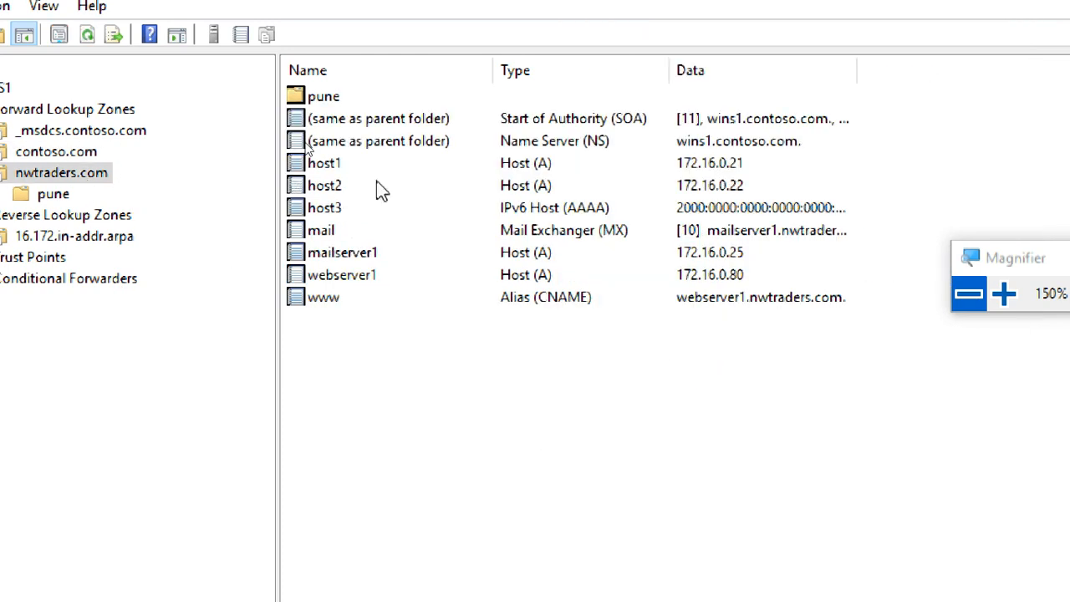
pyautogui.doubleClick(547, 167)
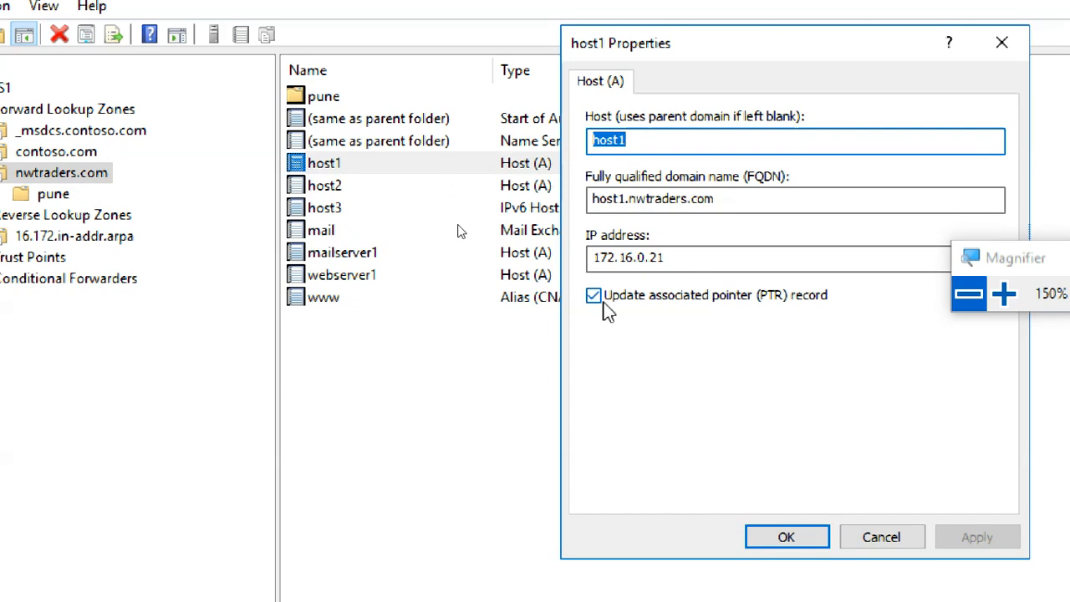
pyautogui.click(620, 299)
pyautogui.click(942, 542)
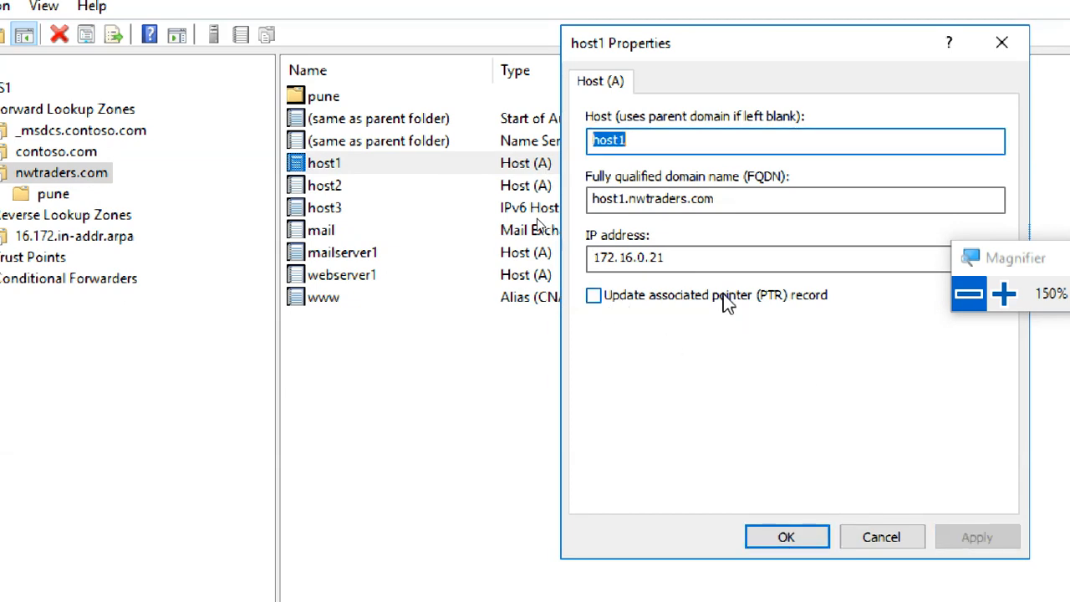
pyautogui.click(723, 297)
pyautogui.click(962, 536)
pyautogui.click(809, 538)
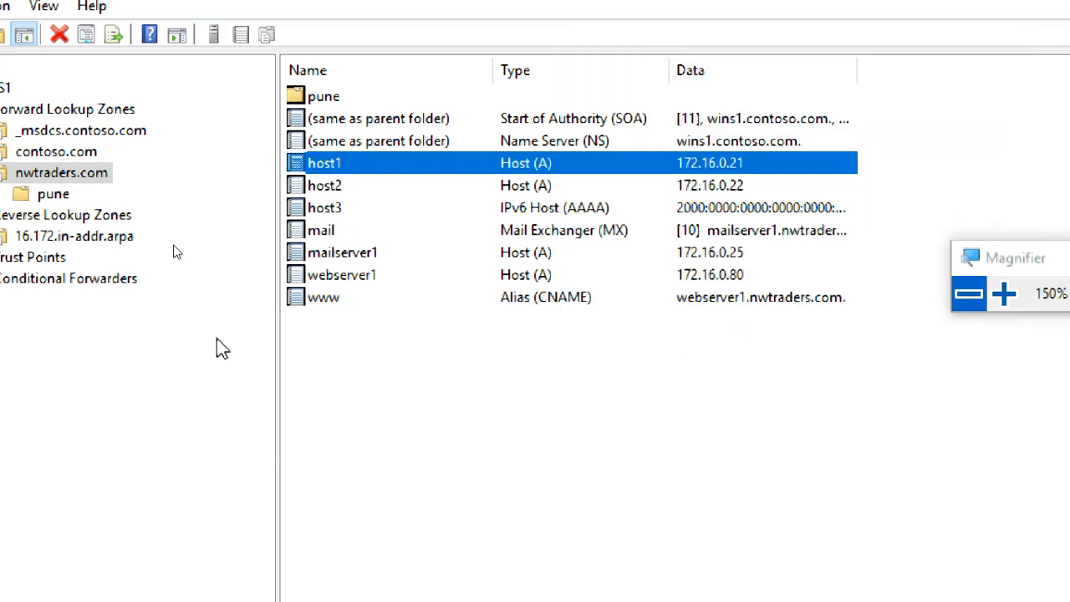
pyautogui.click(109, 264)
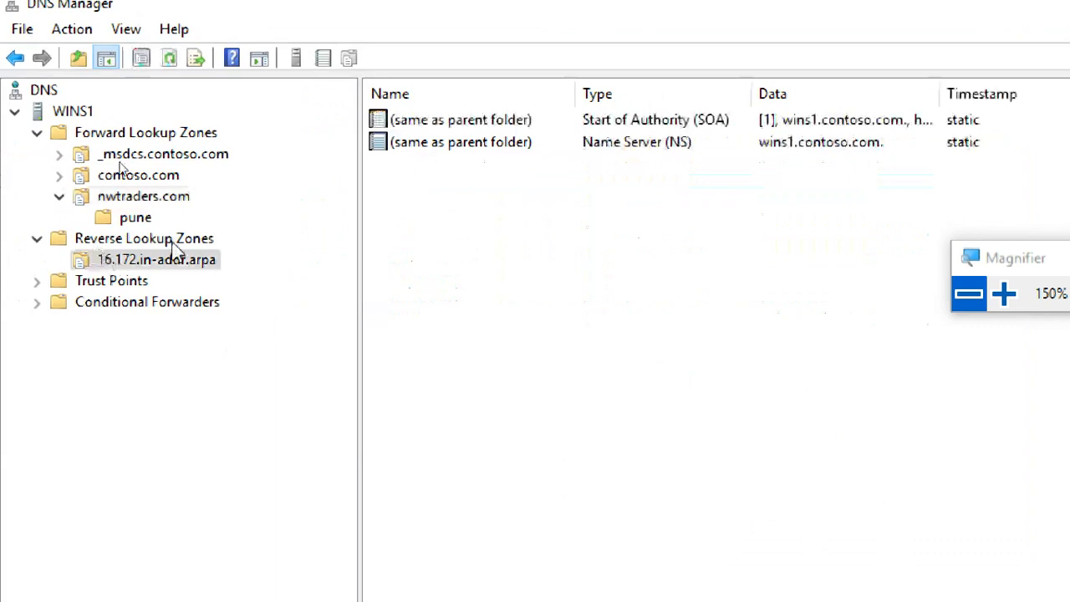
pyautogui.click(169, 58)
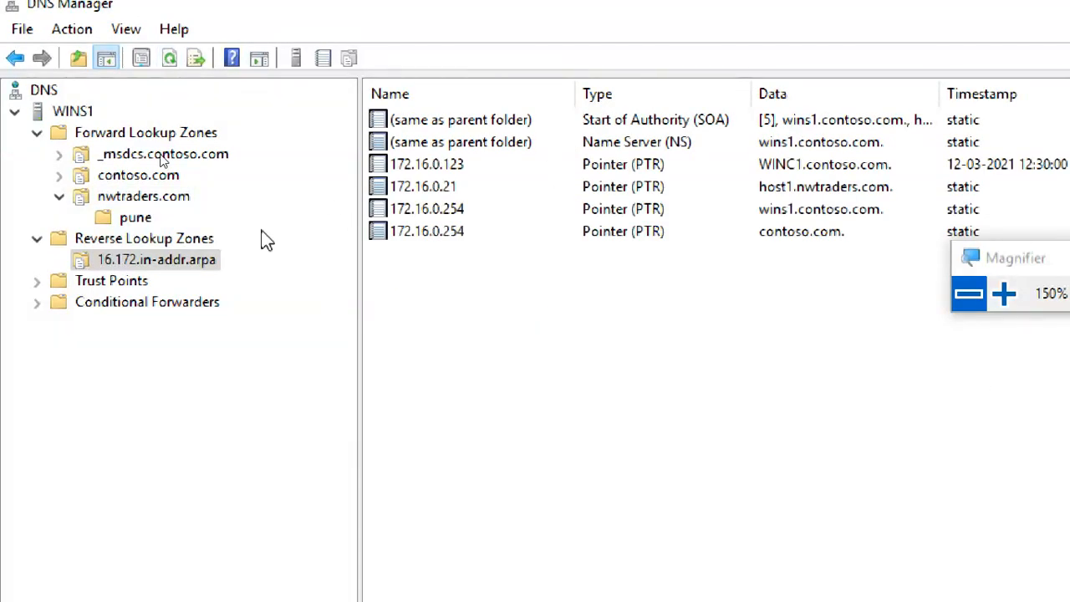
# - Reapply the associated pointer (PTR) record update for webserver1 in nwtraders.com by turning it off and on, and refresh the 16.172.in-addr.arpa zone
pyautogui.click(159, 197)
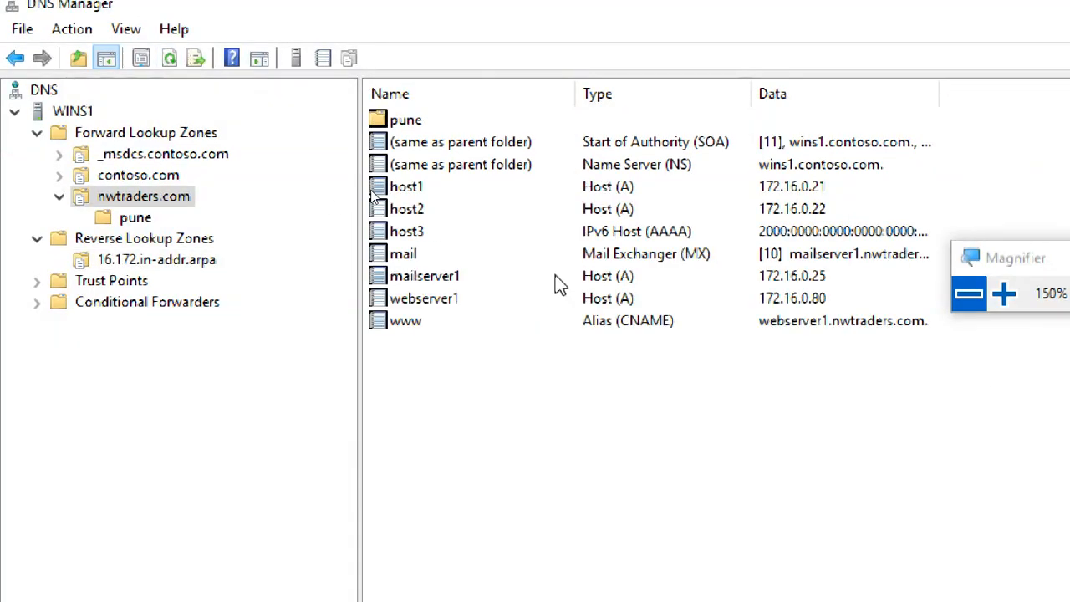
pyautogui.doubleClick(608, 300)
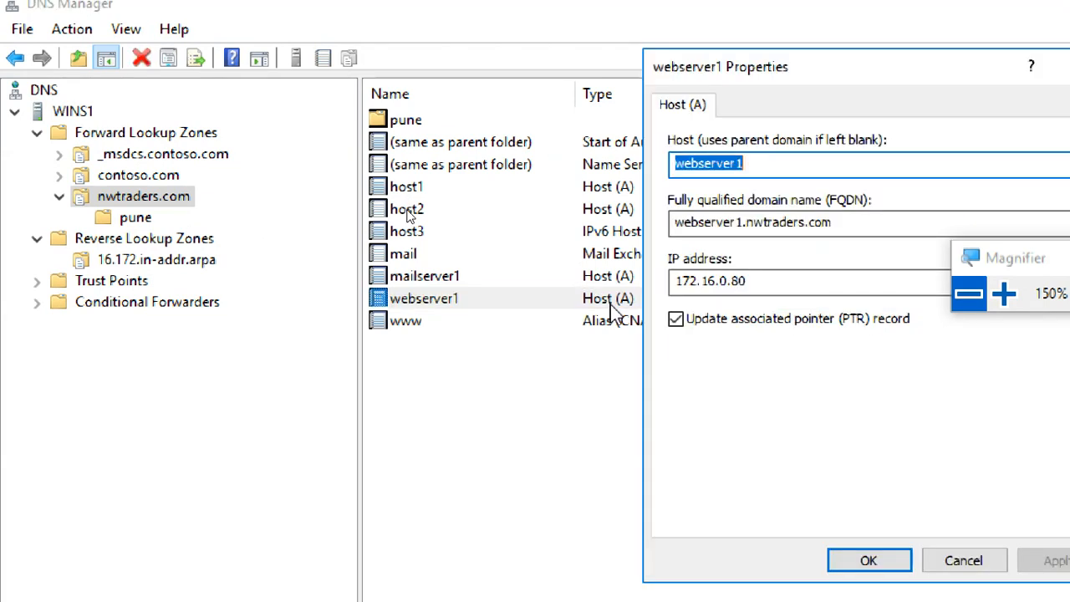
pyautogui.click(676, 320)
pyautogui.click(1042, 559)
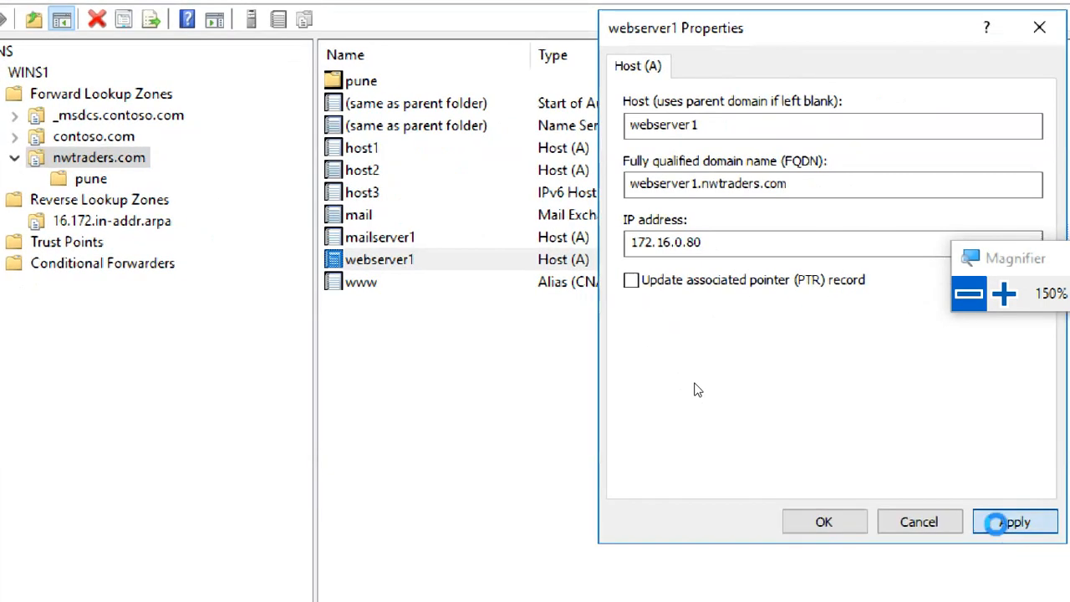
pyautogui.click(732, 284)
pyautogui.click(986, 526)
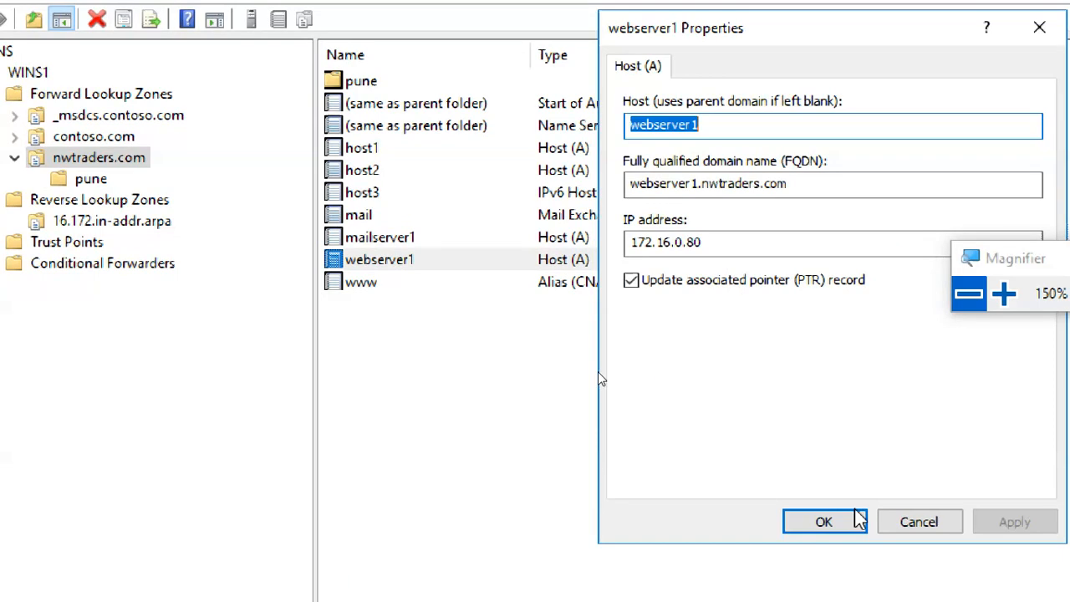
pyautogui.click(820, 526)
pyautogui.click(136, 221)
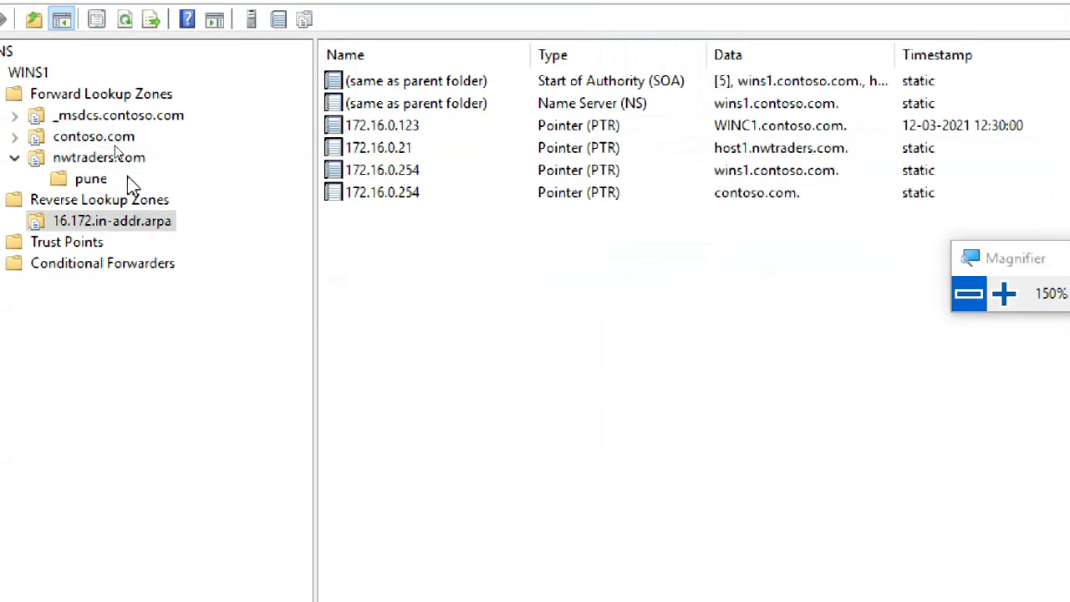
pyautogui.click(125, 18)
# - Examine the pointer records in the 16.172.in-addr.arpa zone and compare them with the host record in the pune subdomain
pyautogui.click(393, 217)
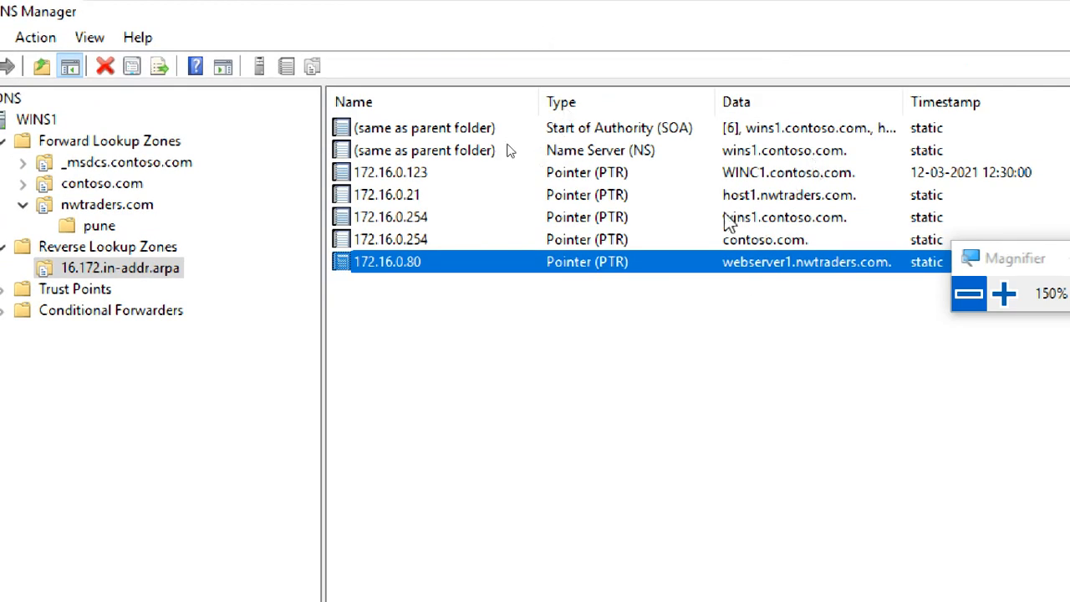
pyautogui.click(787, 219)
pyautogui.click(790, 239)
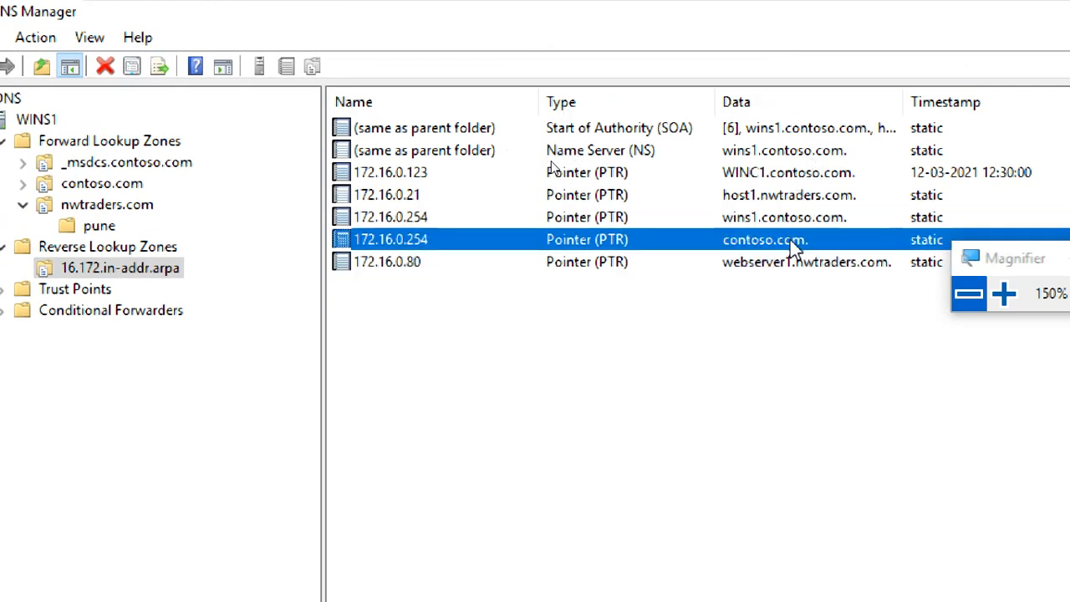
pyautogui.press('Up')
pyautogui.press('Up')
pyautogui.press('Up')
pyautogui.press('Up')
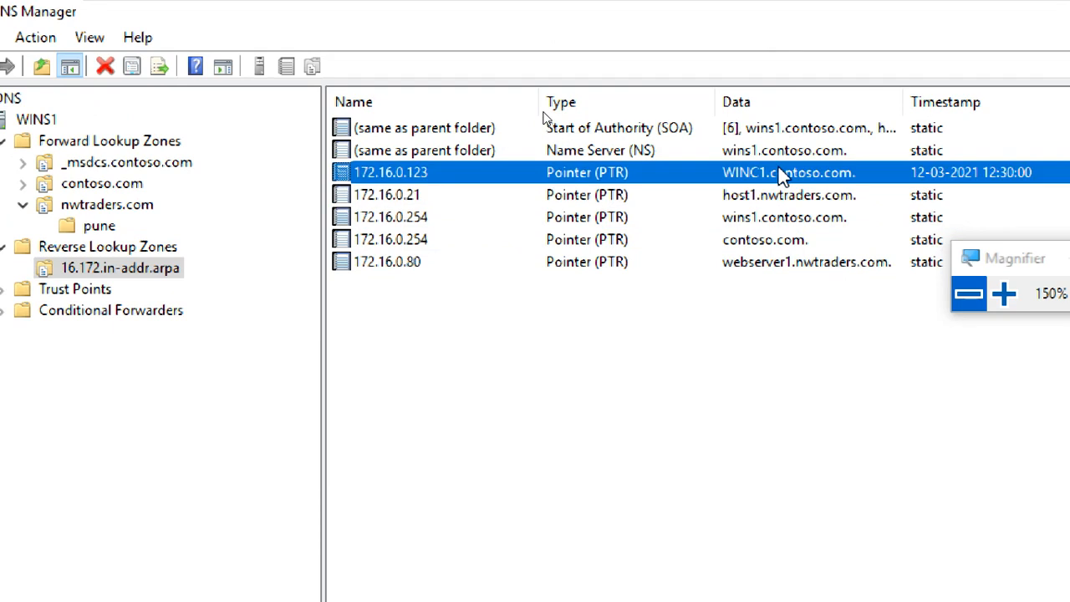
pyautogui.click(769, 244)
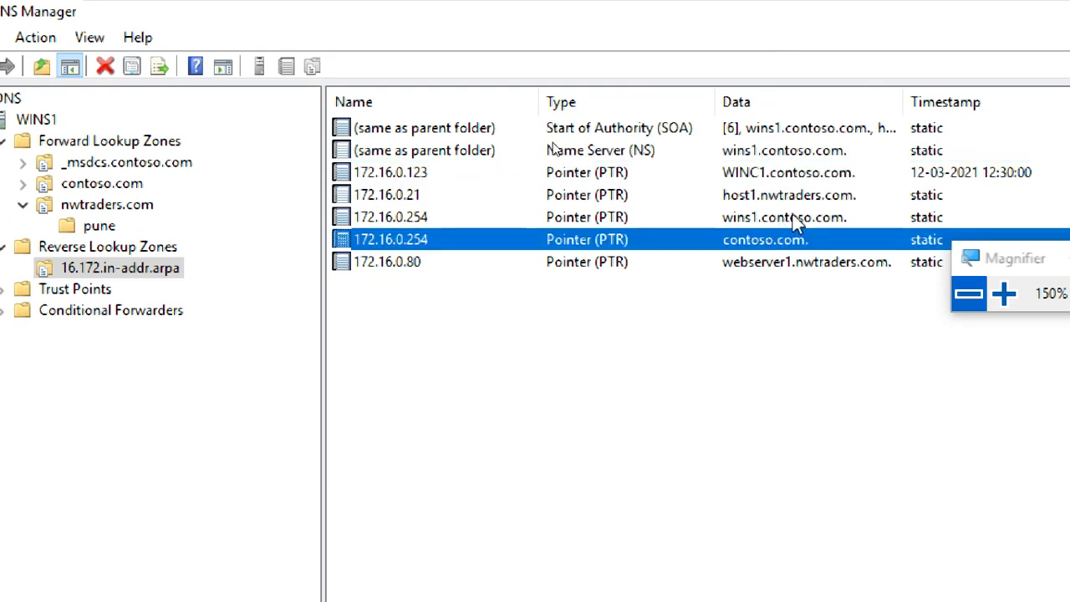
pyautogui.click(789, 218)
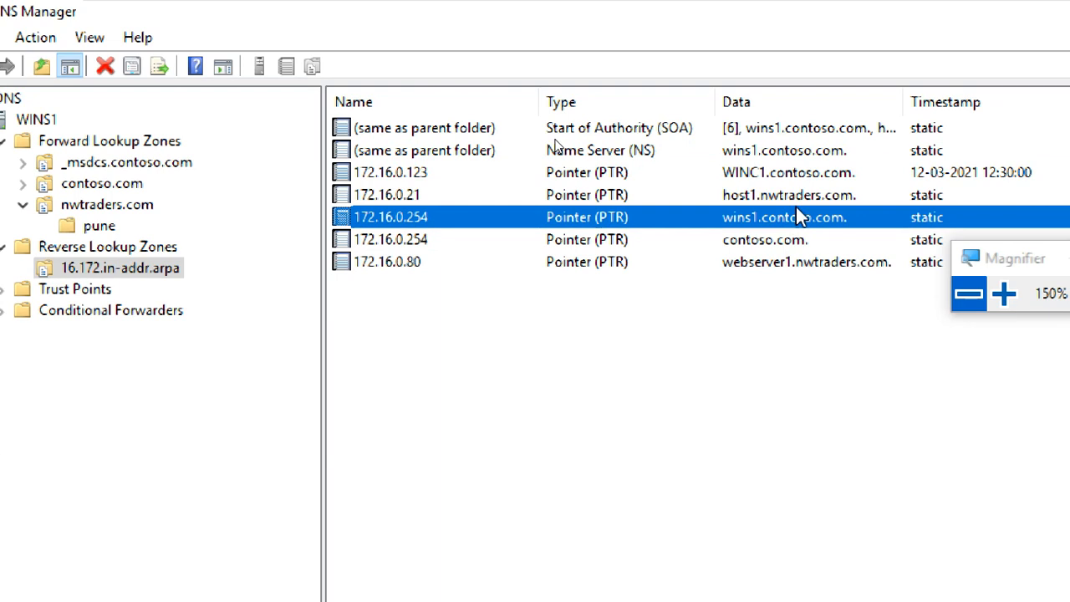
pyautogui.click(770, 268)
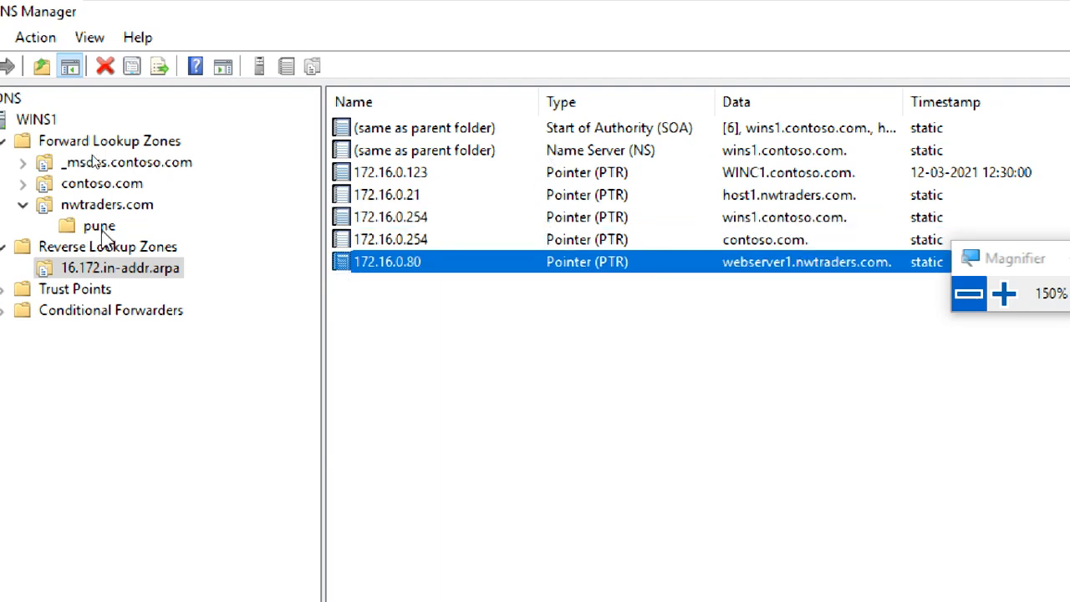
pyautogui.click(98, 227)
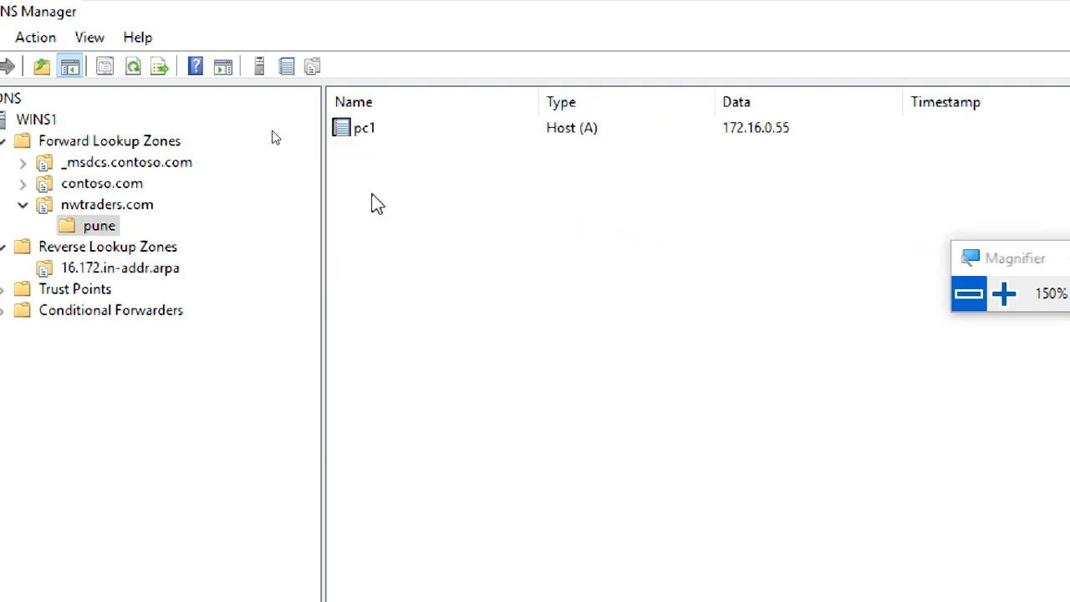
pyautogui.click(153, 268)
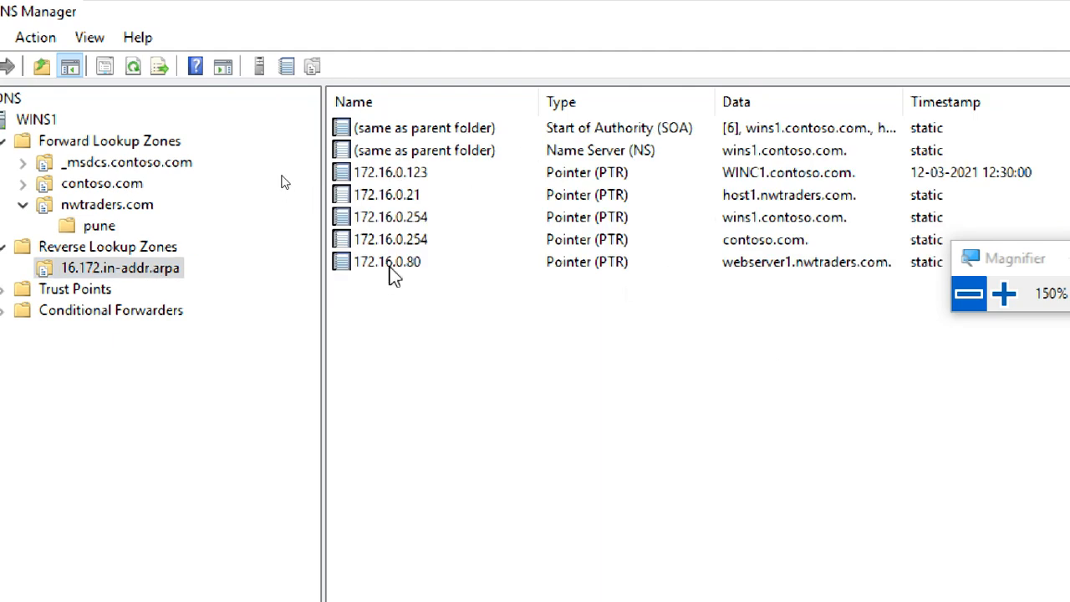
# - Add a host record named host4 with IP address 192.168.1.45 and an associated pointer (PTR) record option to the nwtraders.com zone
pyautogui.click(109, 205)
pyautogui.rightClick(412, 404)
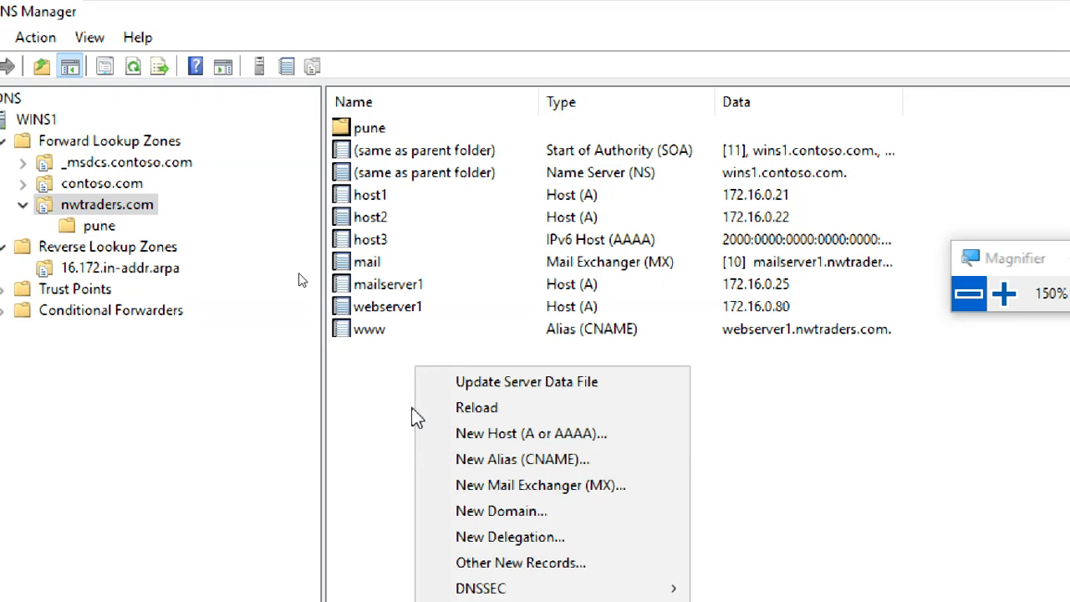
pyautogui.click(477, 433)
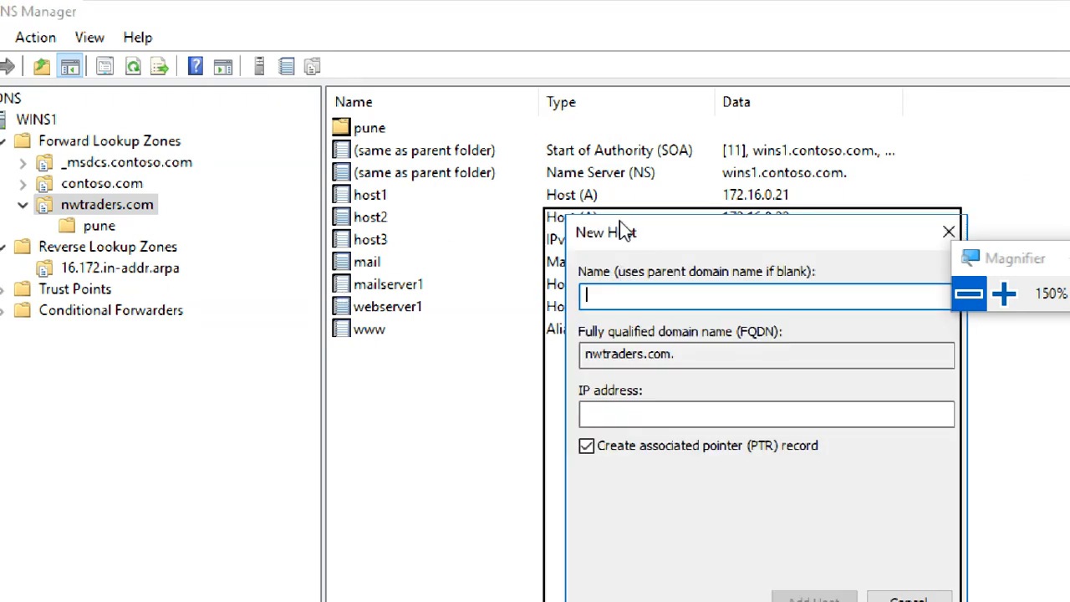
pyautogui.moveTo(619, 231); pyautogui.dragTo(486, 65)
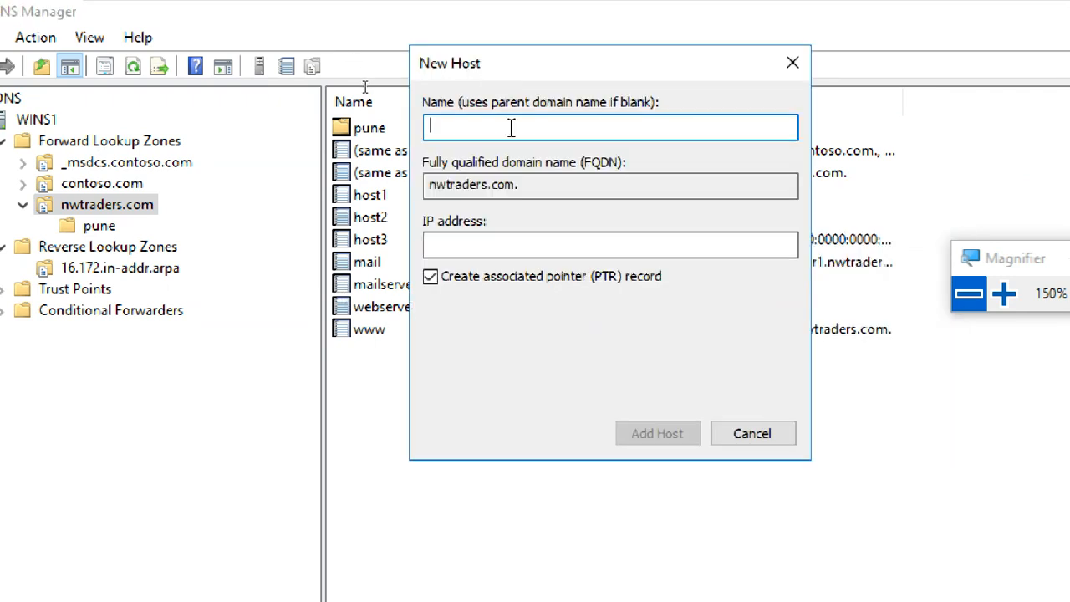
pyautogui.write('ho')
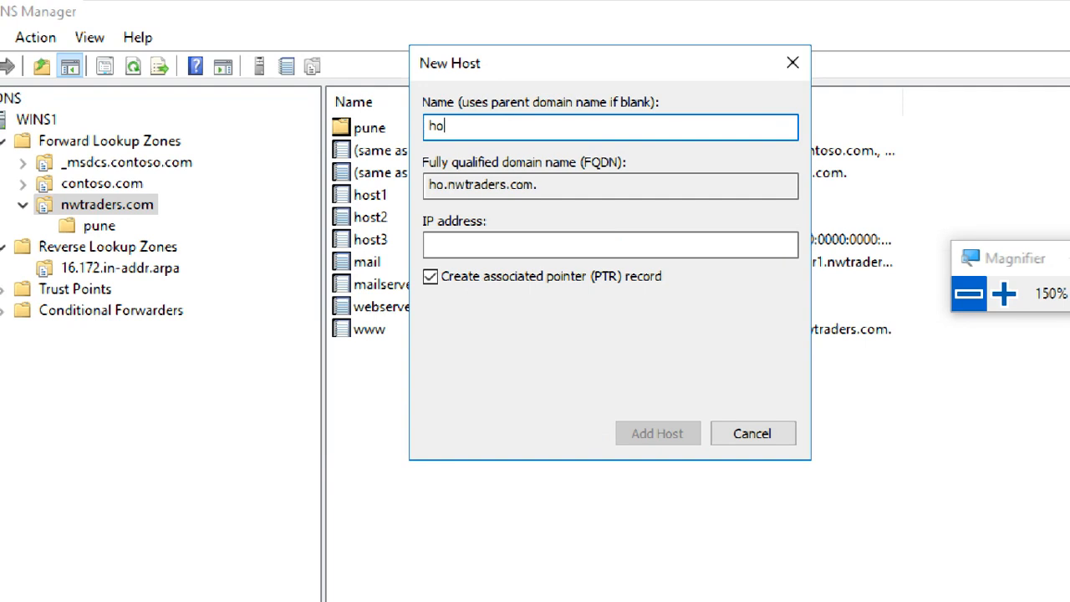
pyautogui.write('st4')
pyautogui.press('Tab')
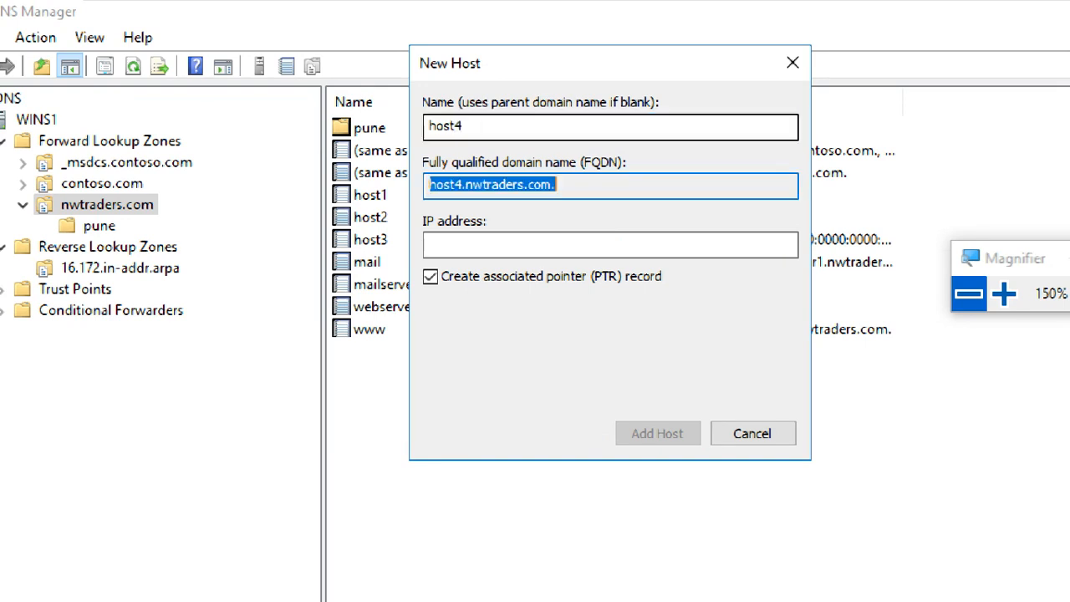
pyautogui.press('Tab')
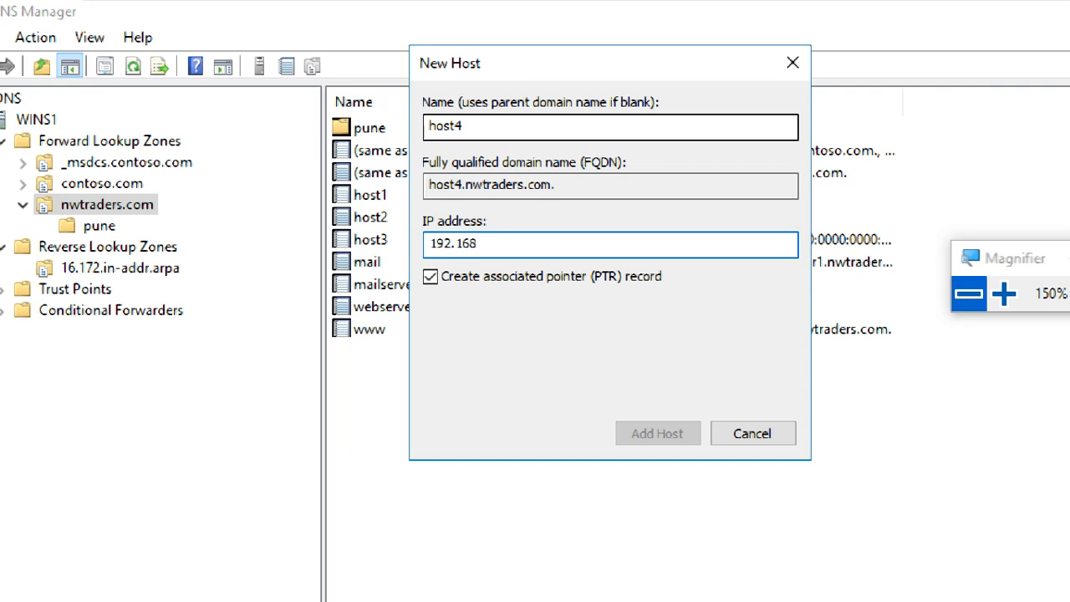
pyautogui.write('192.168.1.145')
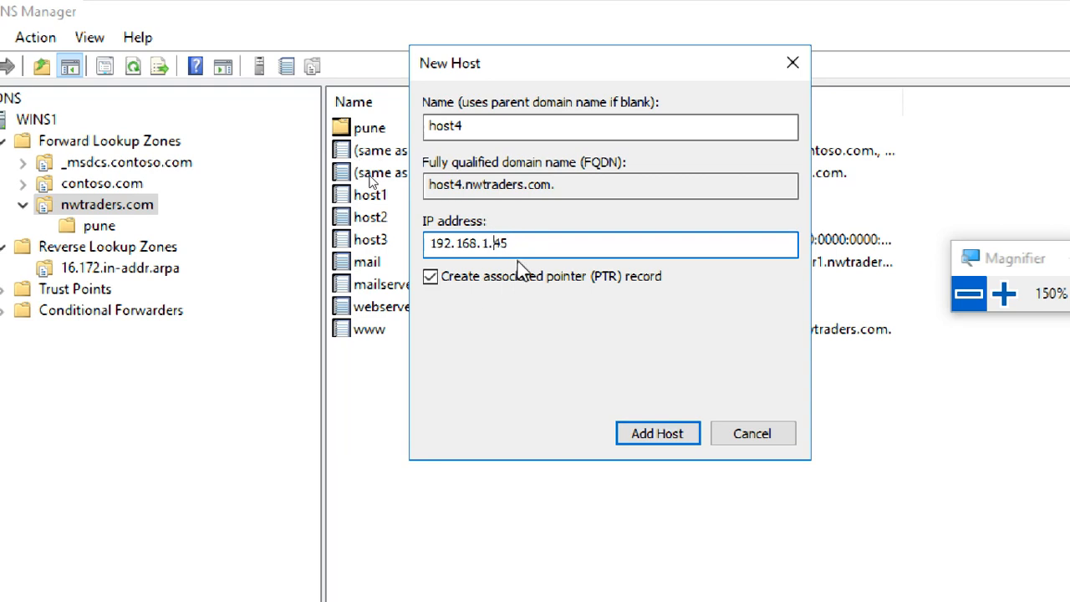
pyautogui.click(657, 434)
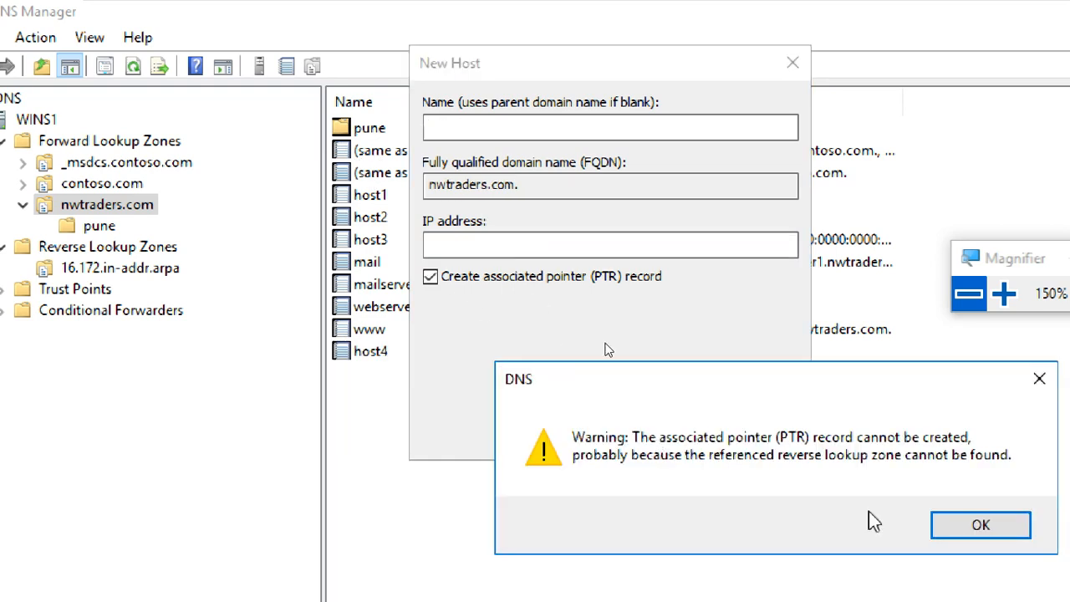
pyautogui.click(963, 528)
pyautogui.click(738, 434)
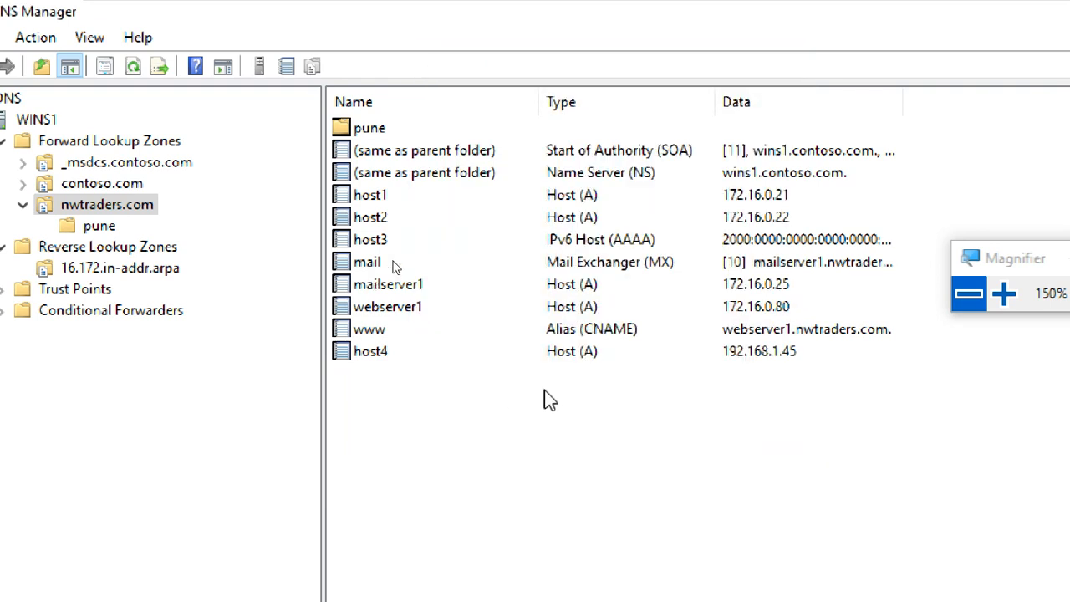
# - Check the 16.172.in-addr.arpa zone for a host4 pointer record and review host4's pointer (PTR) update option in nwtraders.com
pyautogui.click(118, 271)
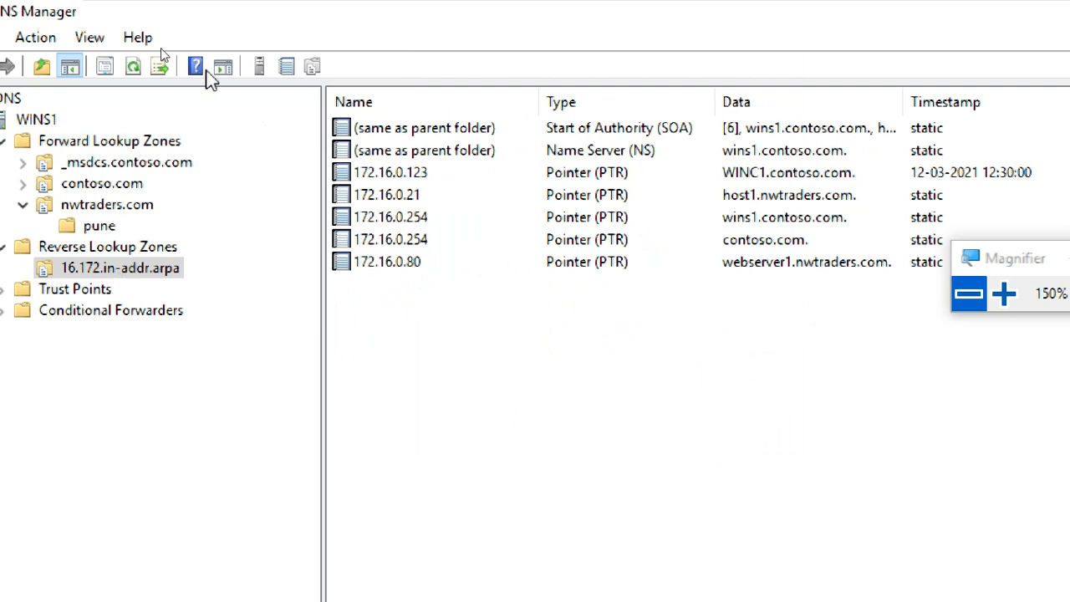
pyautogui.click(134, 73)
pyautogui.click(100, 204)
pyautogui.doubleClick(390, 360)
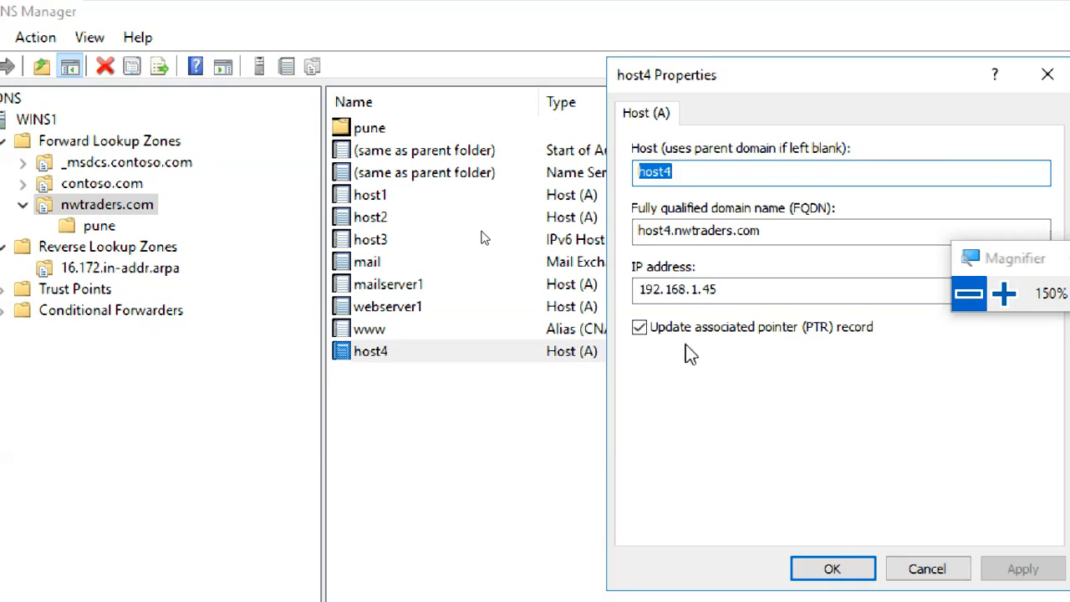
pyautogui.click(831, 567)
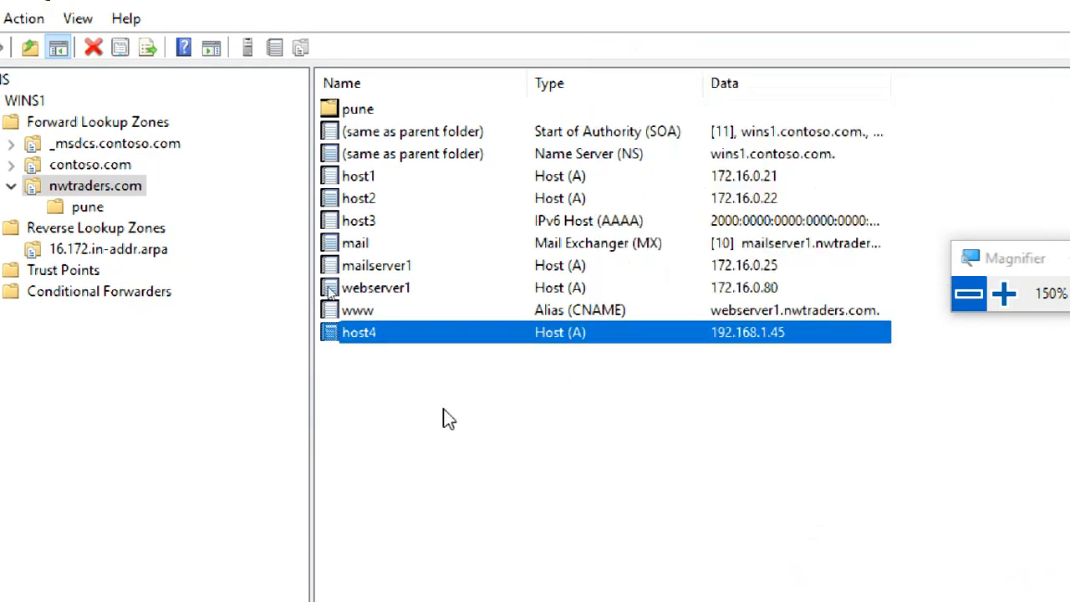
pyautogui.click(109, 250)
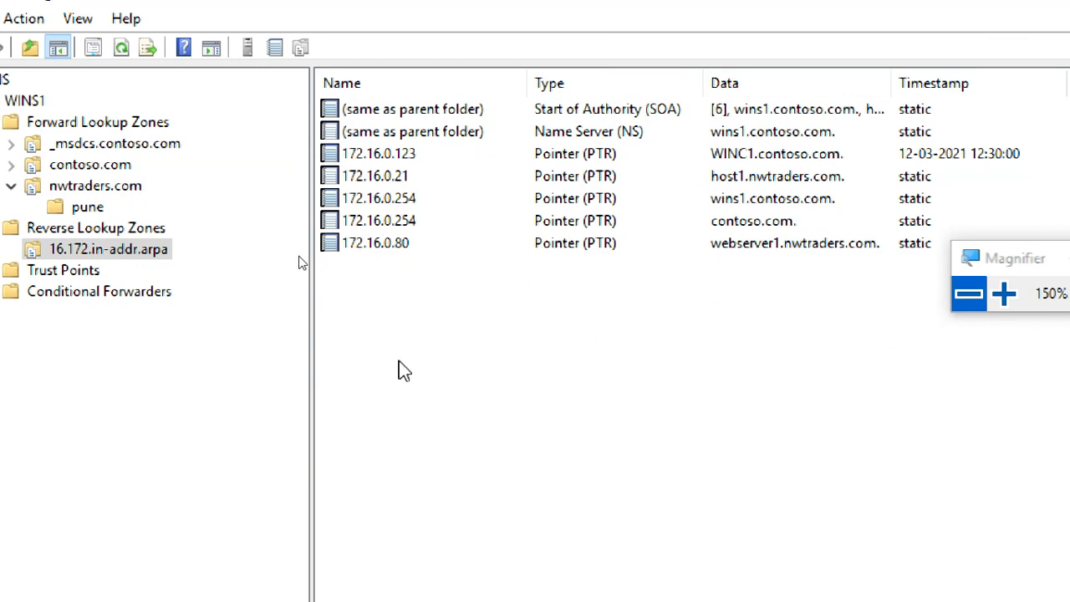
# - Start a new reverse lookup zone as an IPv4 primary zone that is not stored in Active Directory
pyautogui.click(156, 230)
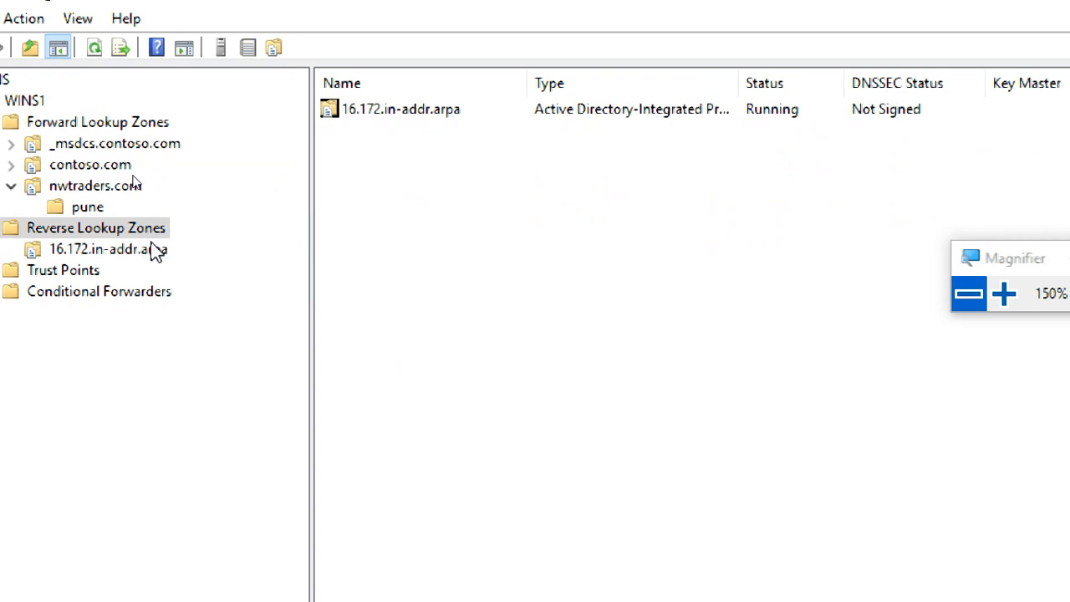
pyautogui.rightClick(156, 229)
pyautogui.click(191, 251)
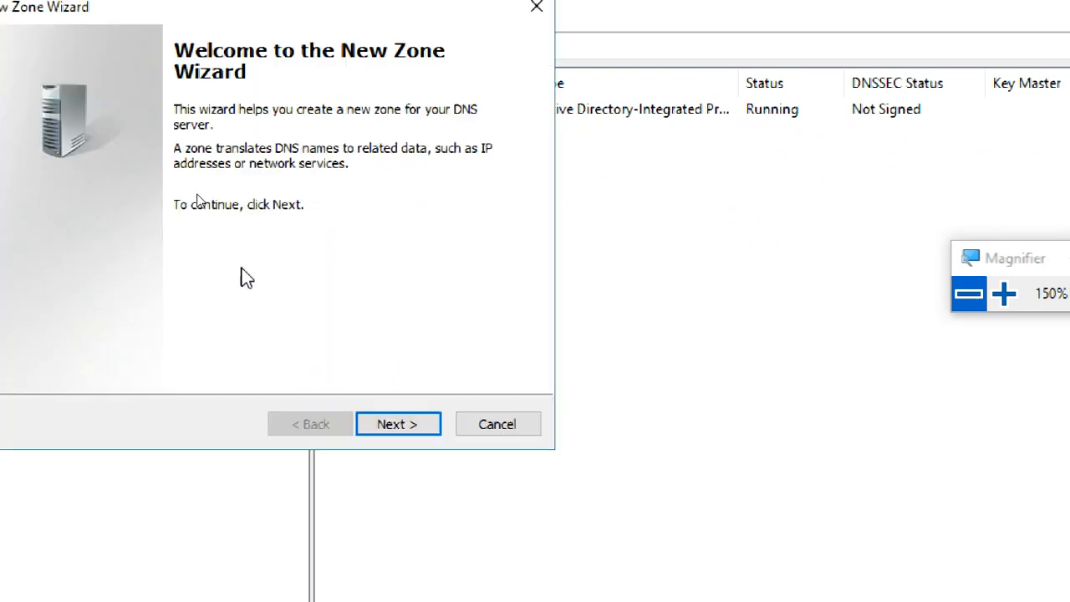
pyautogui.click(395, 424)
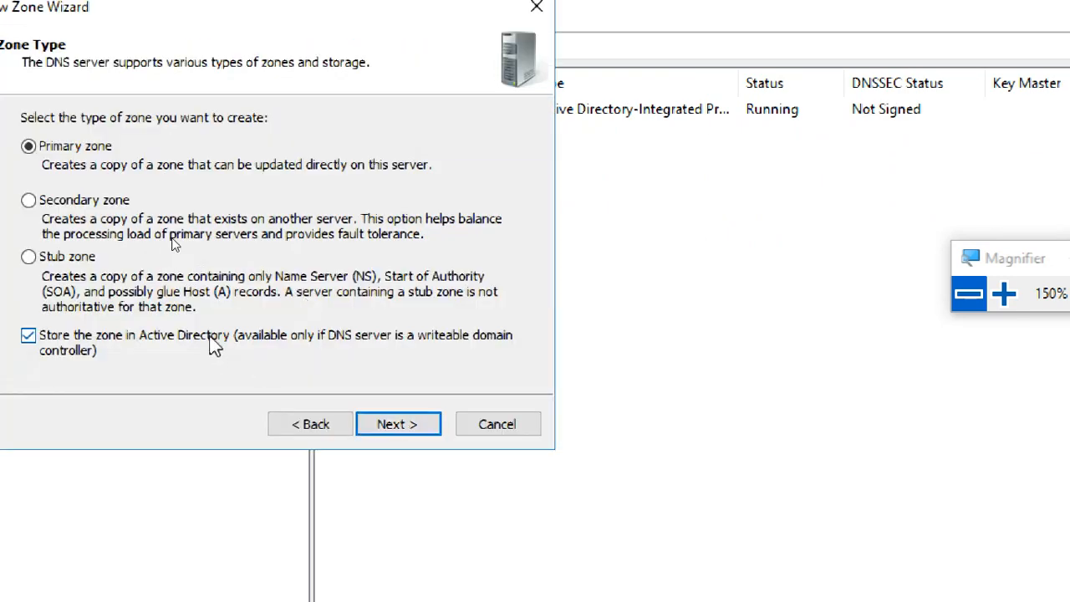
pyautogui.click(218, 338)
pyautogui.click(399, 428)
pyautogui.click(398, 425)
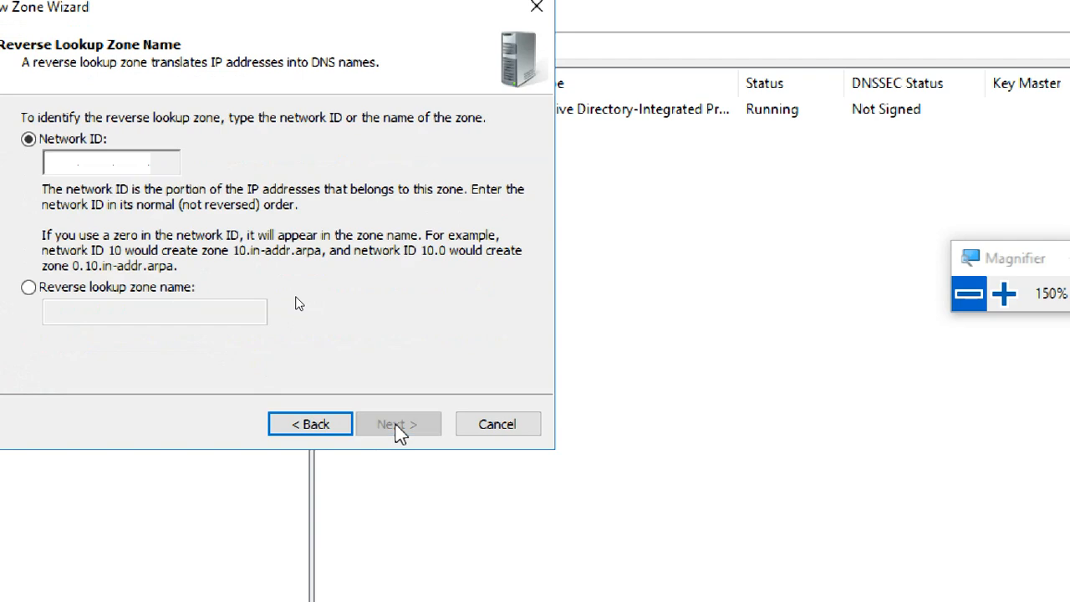
# - Set the reverse zone's network ID to 192.168.1 and accept the new zone file 1.168.192.in-addr.arpa.dns
pyautogui.click(69, 159)
pyautogui.write('192.168.')
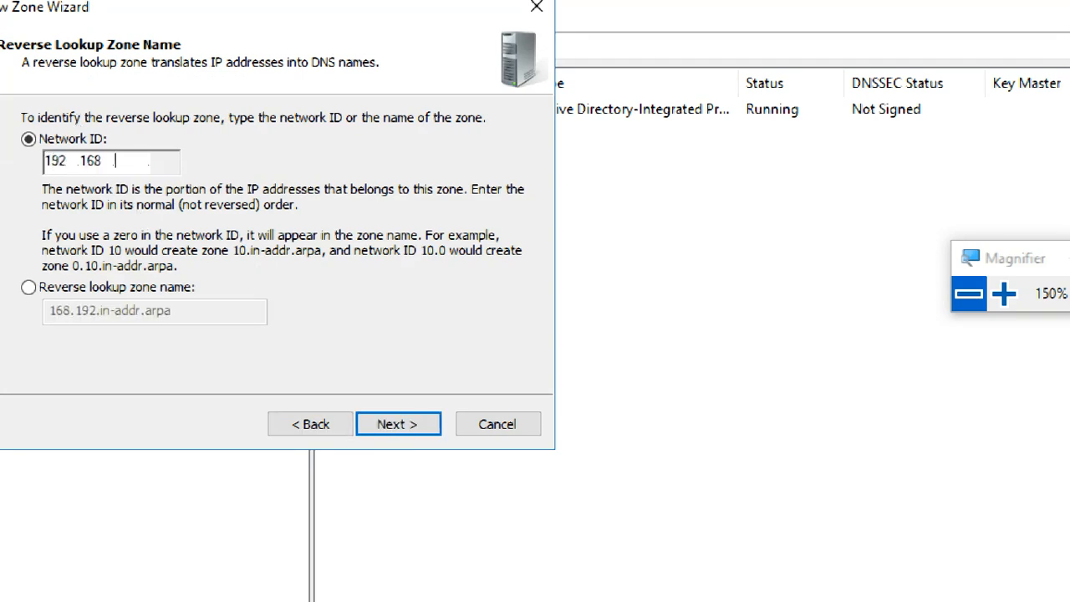
pyautogui.write('1')
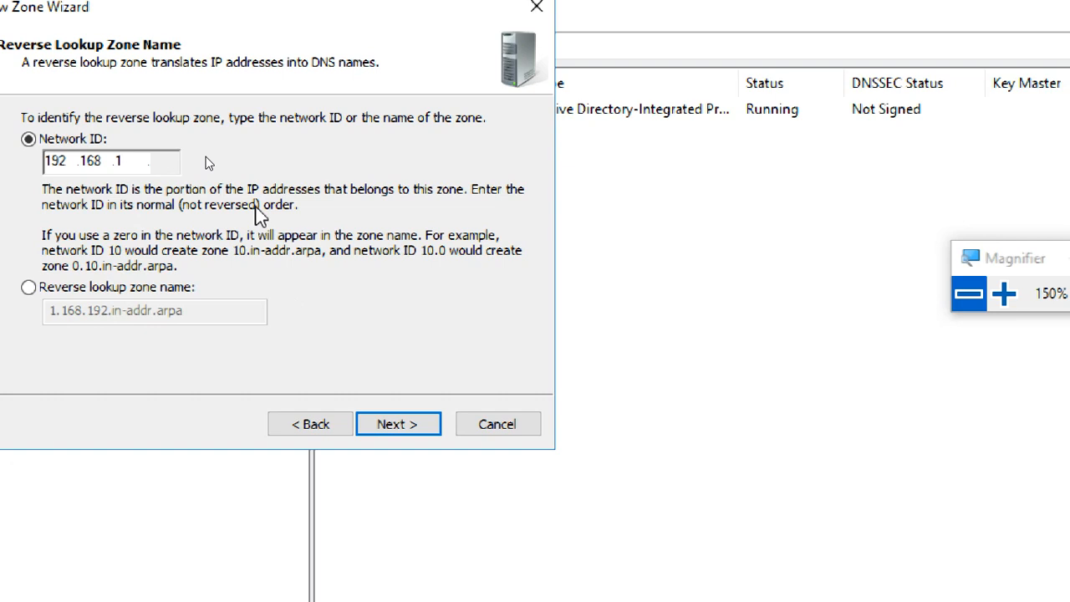
pyautogui.click(392, 425)
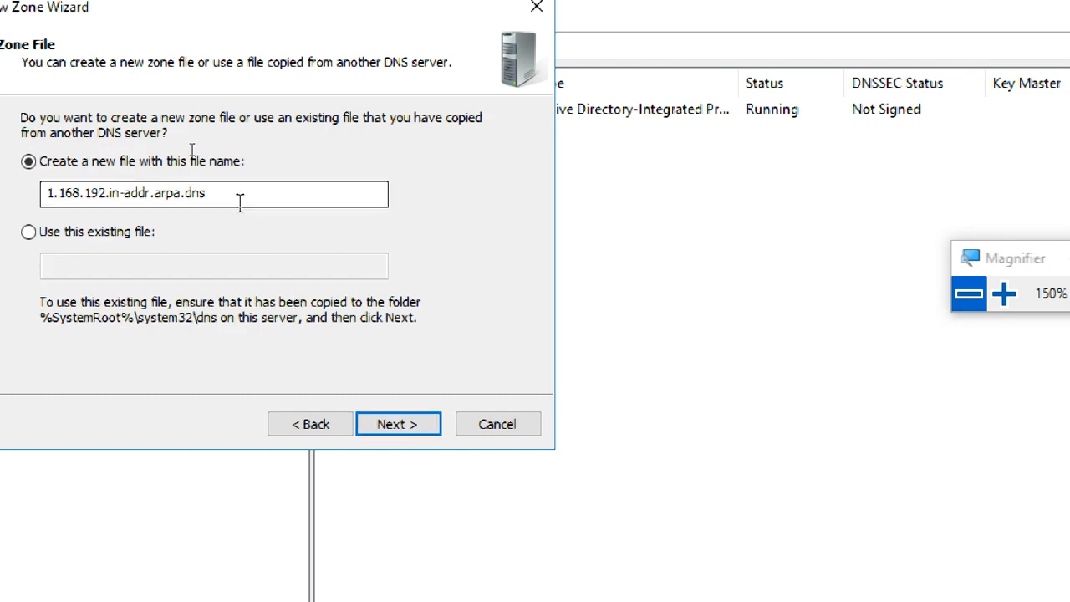
pyautogui.click(393, 425)
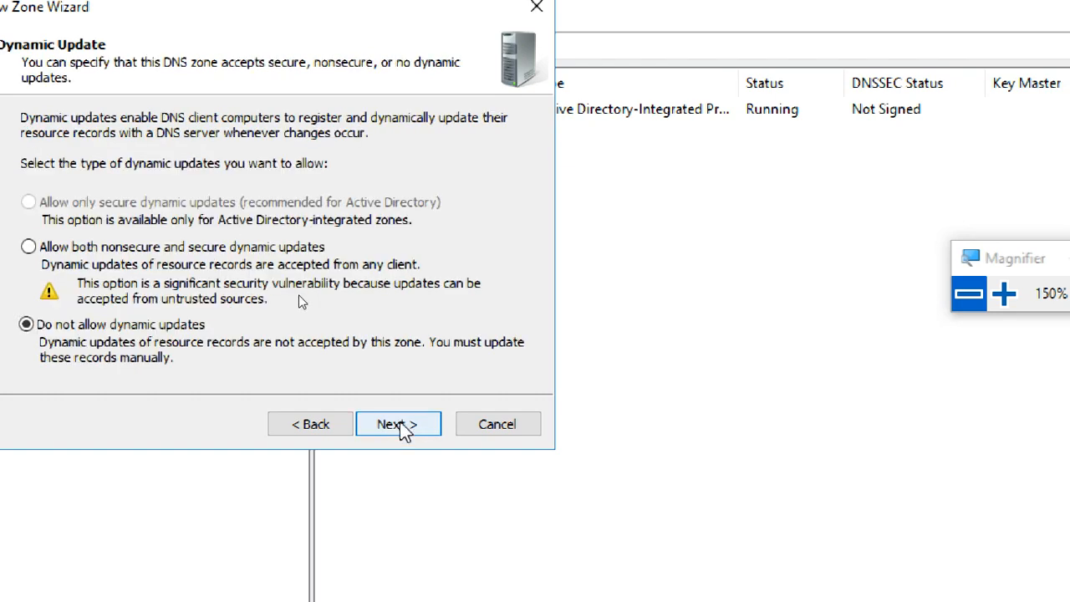
# - Allow both nonsecure and secure dynamic updates for the new reverse zone and finish creating it
pyautogui.click(398, 425)
pyautogui.click(326, 428)
pyautogui.click(201, 249)
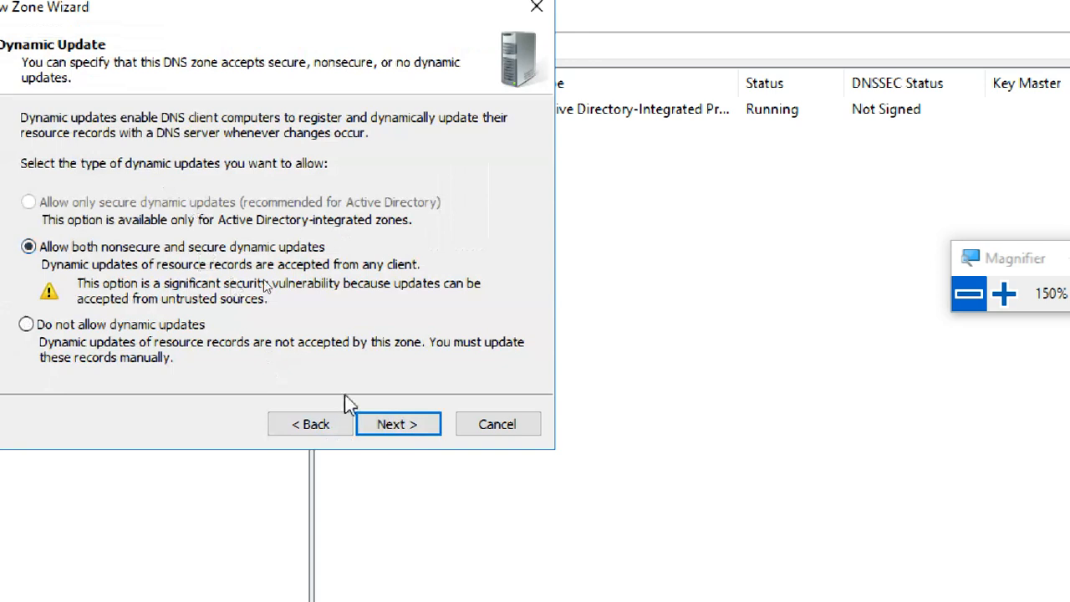
pyautogui.click(391, 424)
pyautogui.click(395, 426)
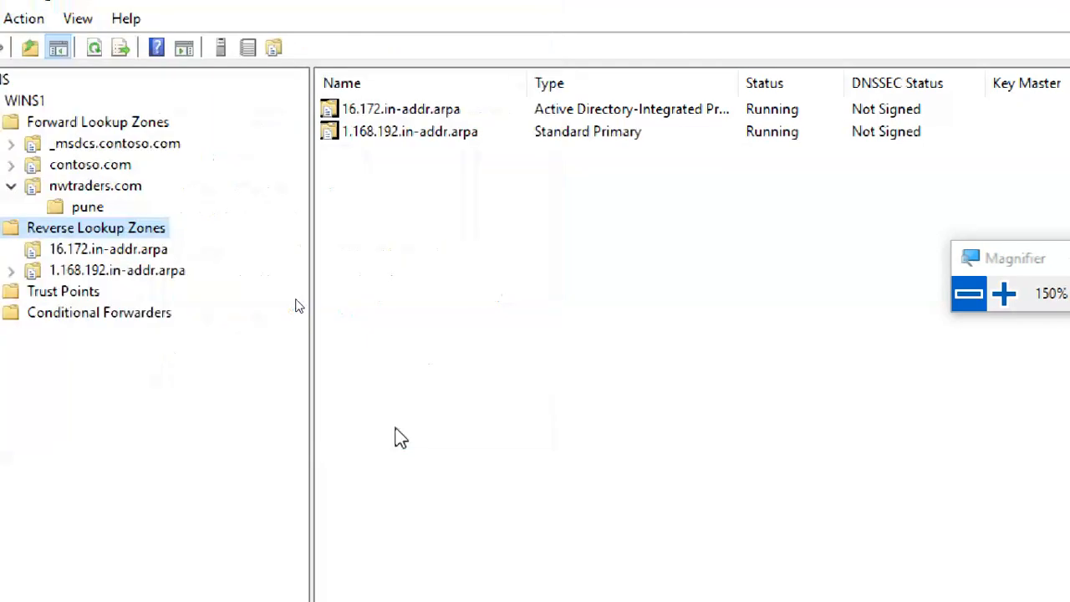
# - Turn the associated pointer (PTR) record update off and back on for host4 in nwtraders.com, and open the 1.168.192.in-addr.arpa zone
pyautogui.doubleClick(107, 188)
pyautogui.doubleClick(397, 333)
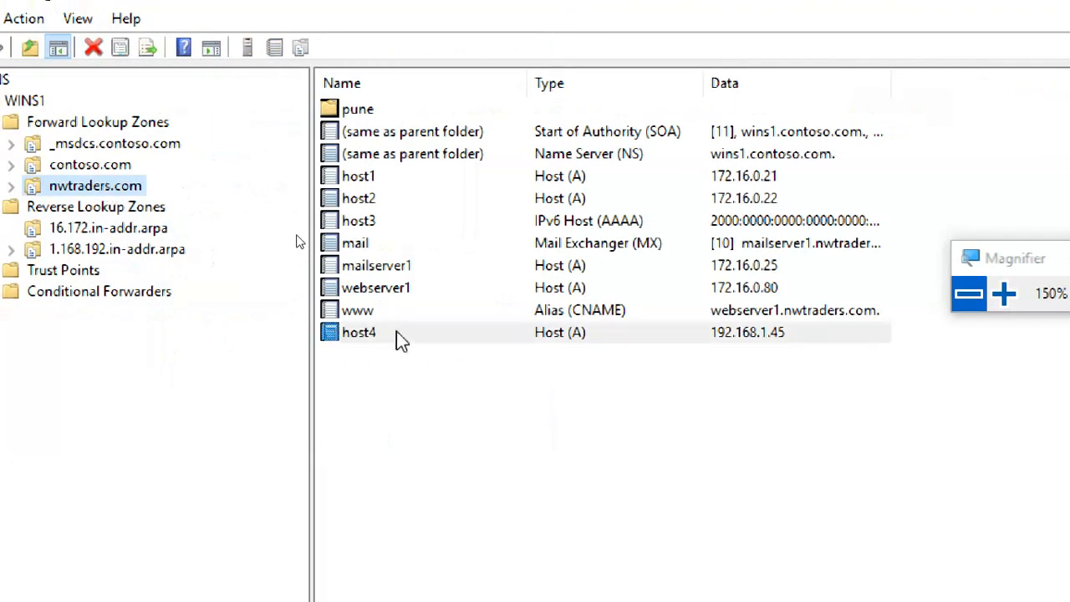
pyautogui.click(173, 260)
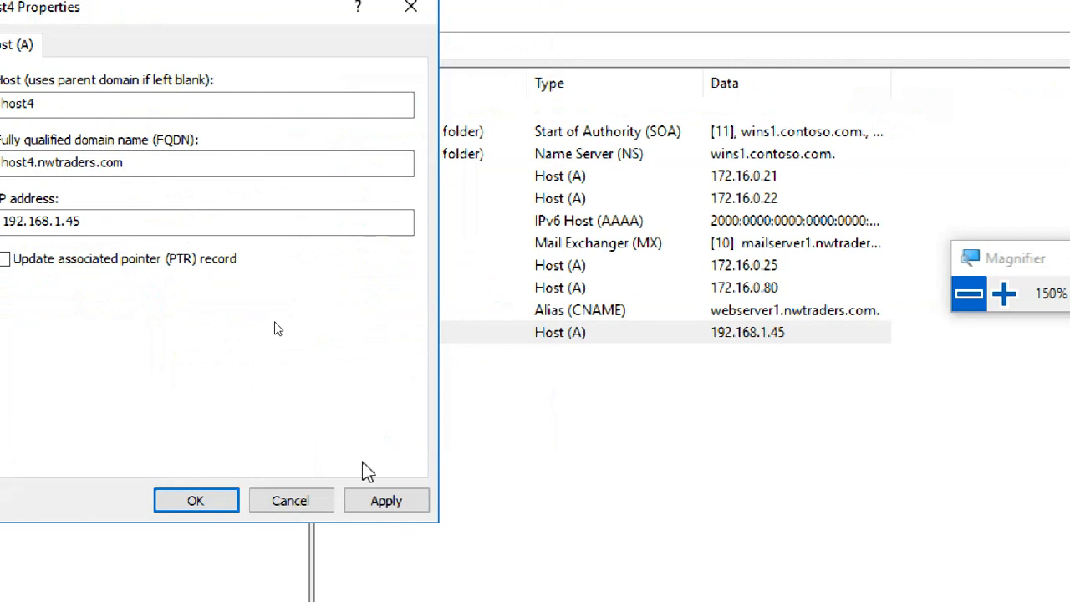
pyautogui.click(384, 499)
pyautogui.click(163, 260)
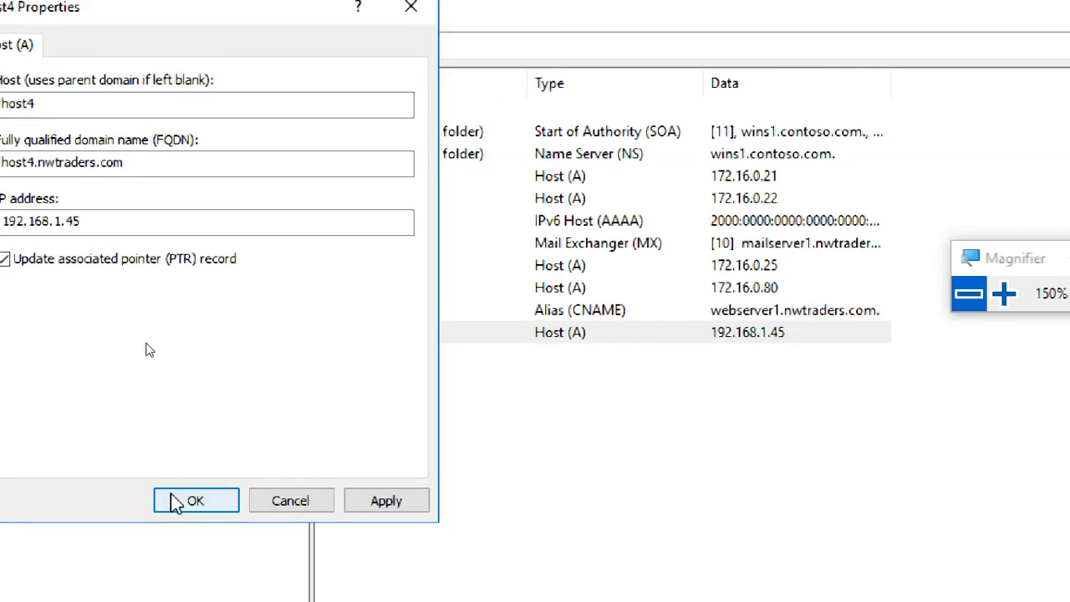
pyautogui.click(377, 501)
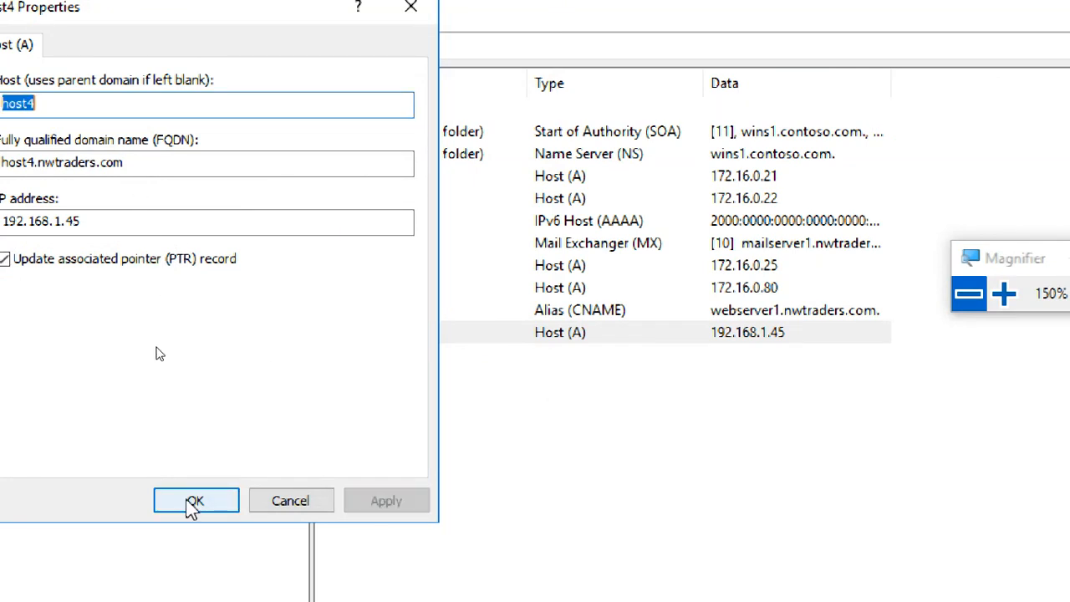
pyautogui.click(191, 501)
pyautogui.click(97, 249)
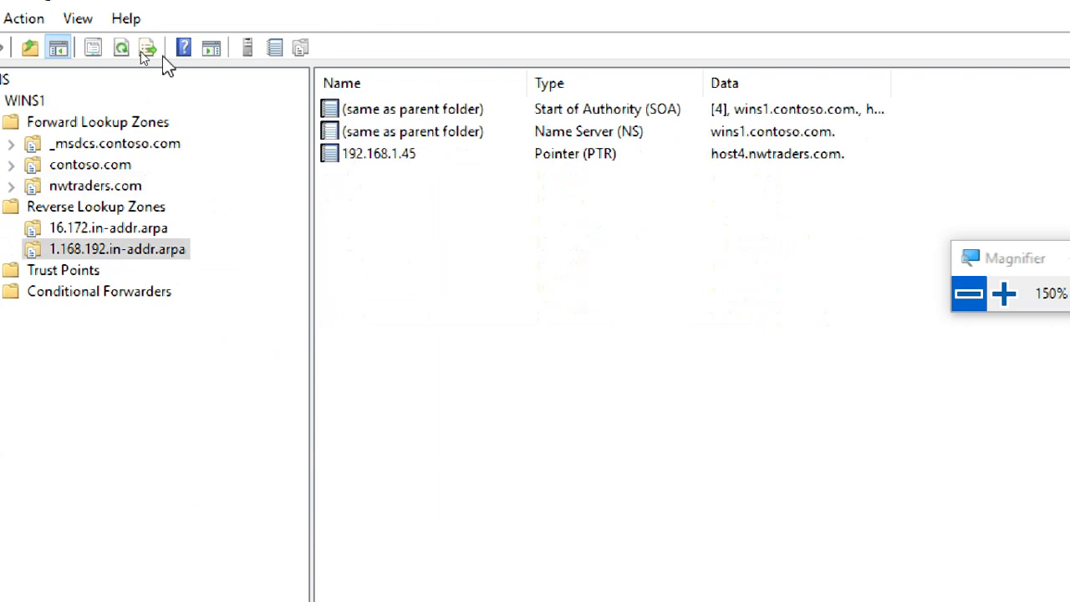
# - Examine the pointer records in both reverse lookup zones and compare them with the forward lookup zones and contoso.com's host records
pyautogui.click(411, 154)
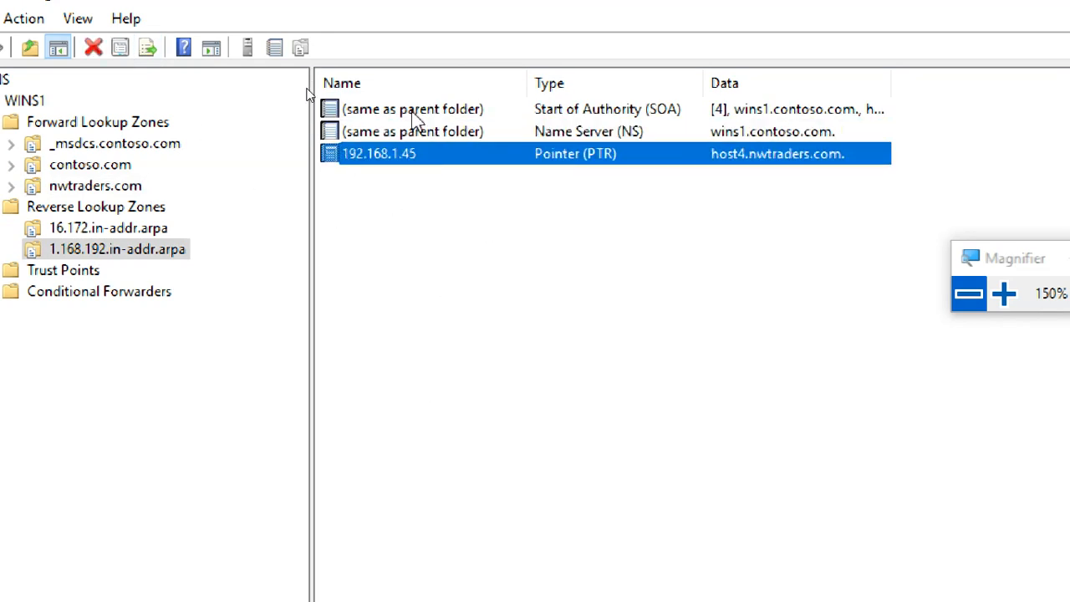
pyautogui.click(433, 238)
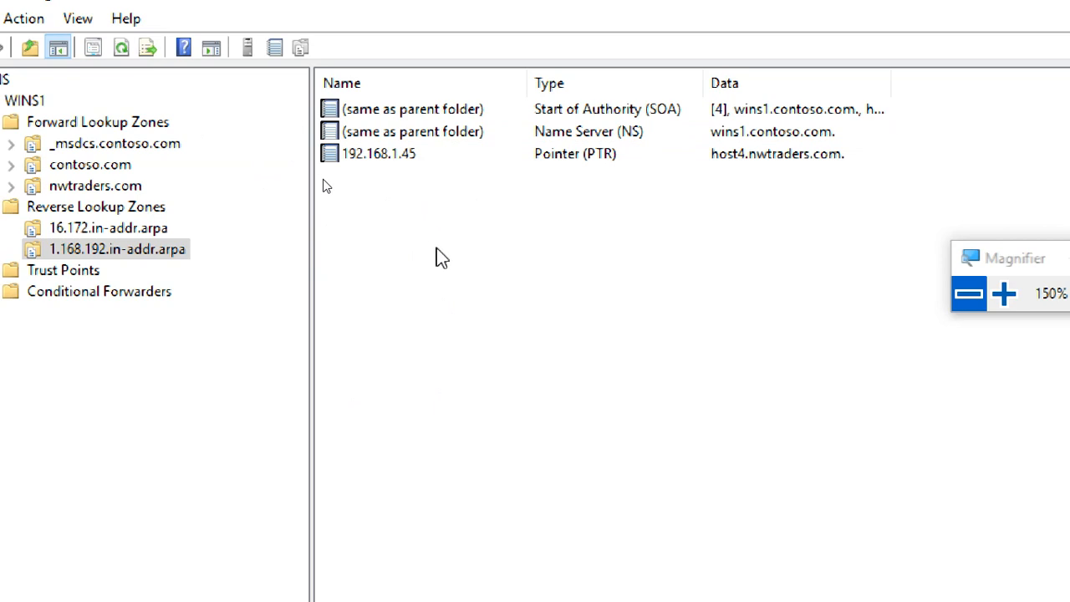
pyautogui.click(149, 229)
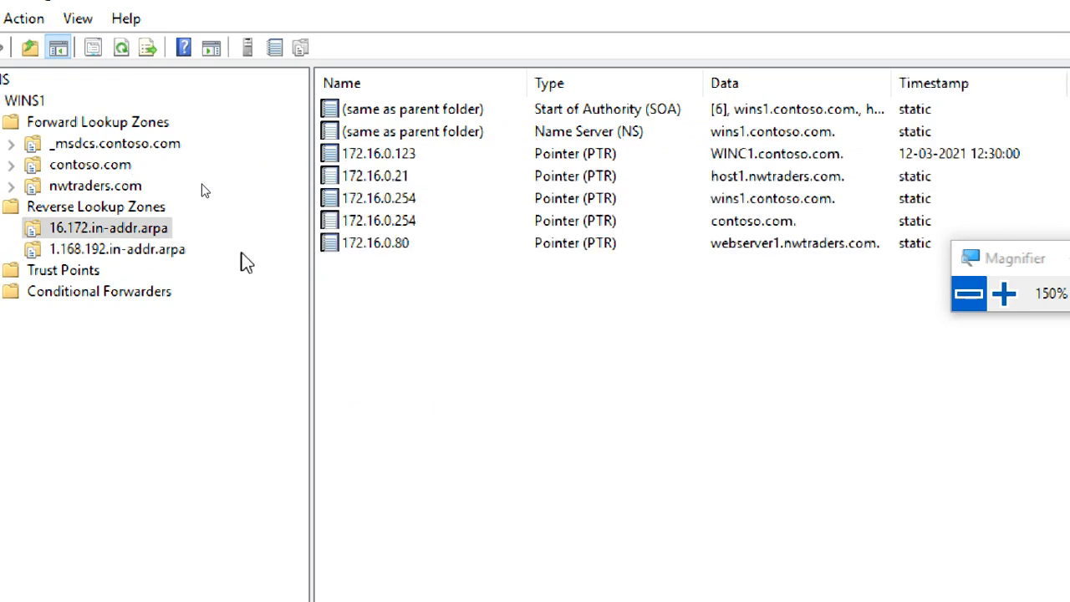
pyautogui.click(146, 249)
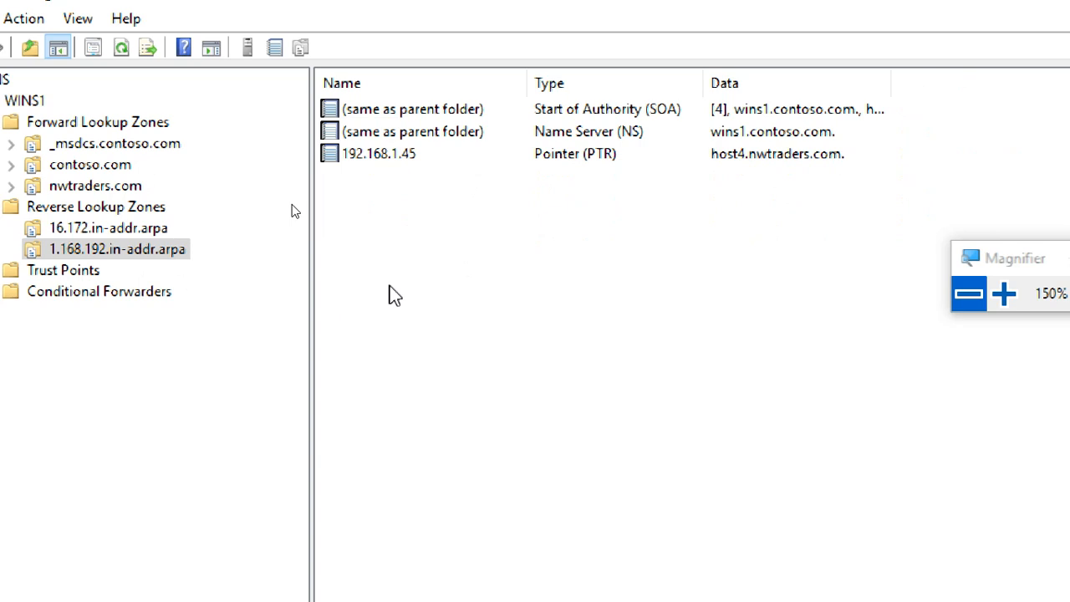
pyautogui.click(138, 125)
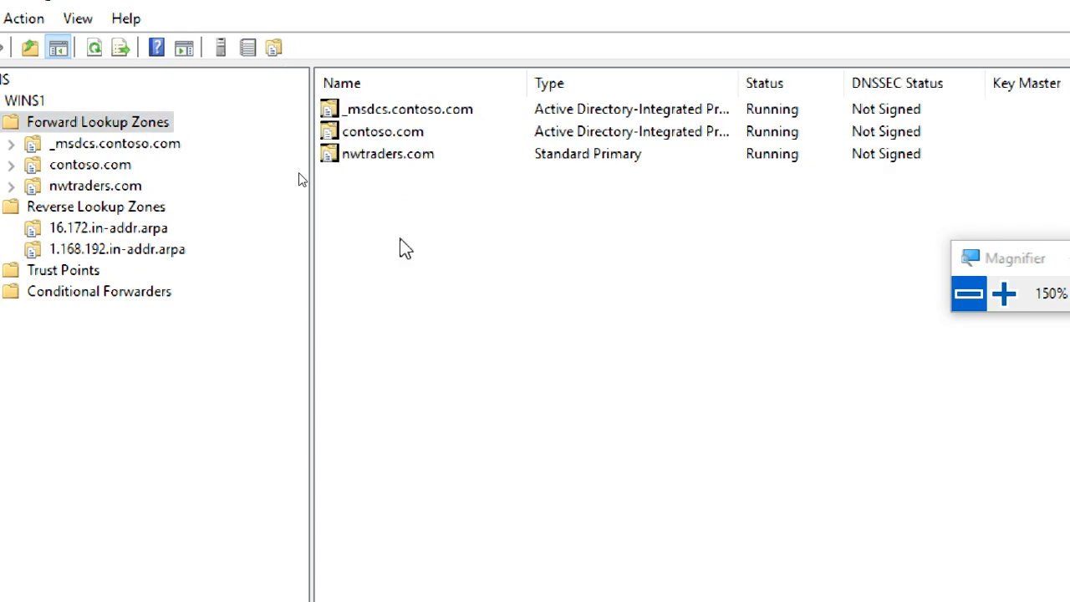
pyautogui.click(149, 211)
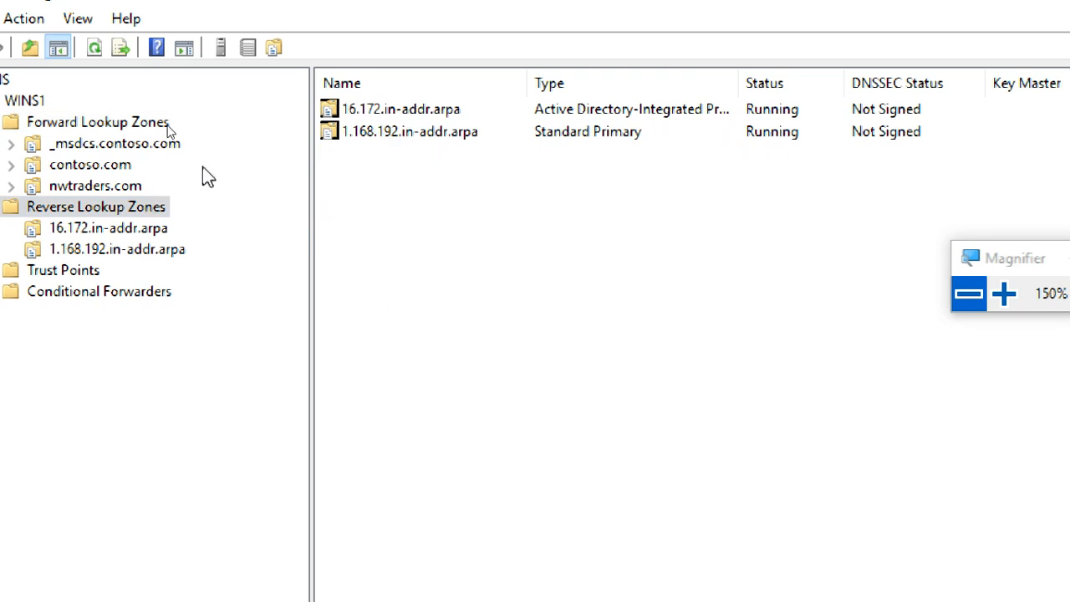
pyautogui.click(122, 120)
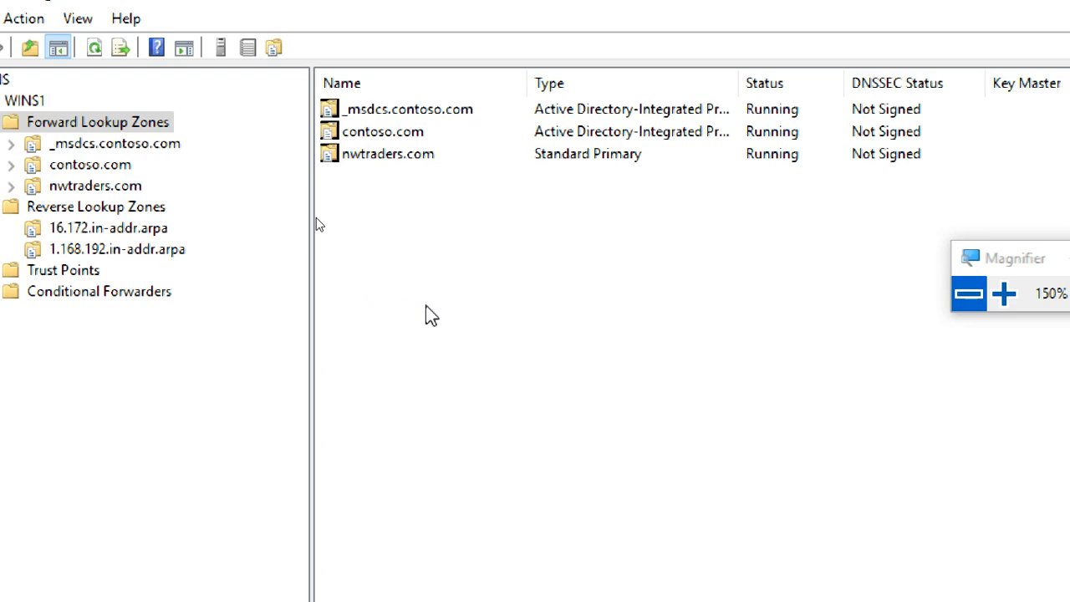
pyautogui.click(153, 207)
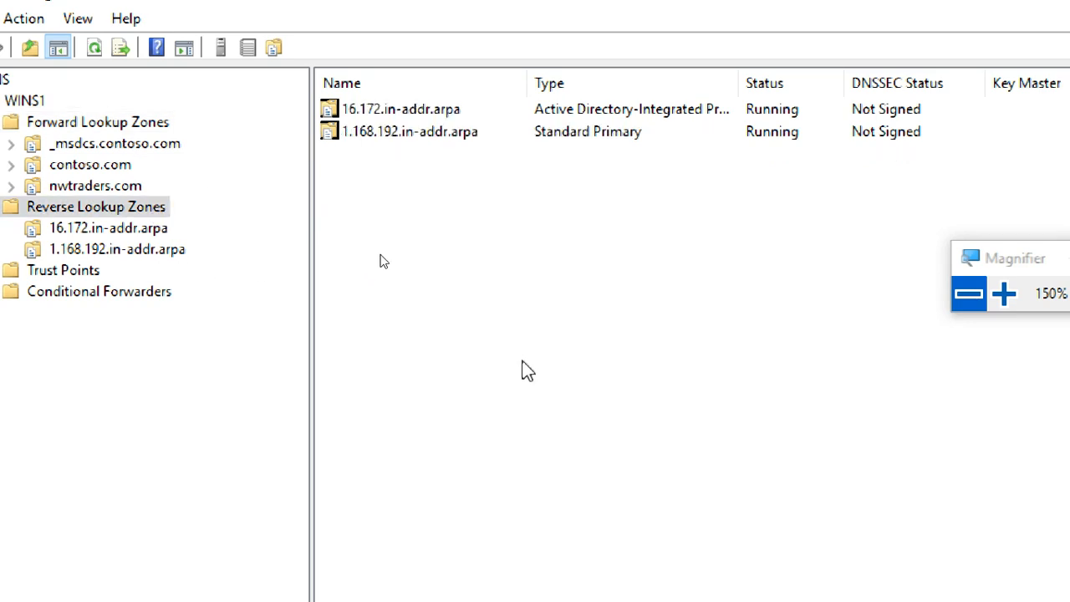
pyautogui.click(126, 229)
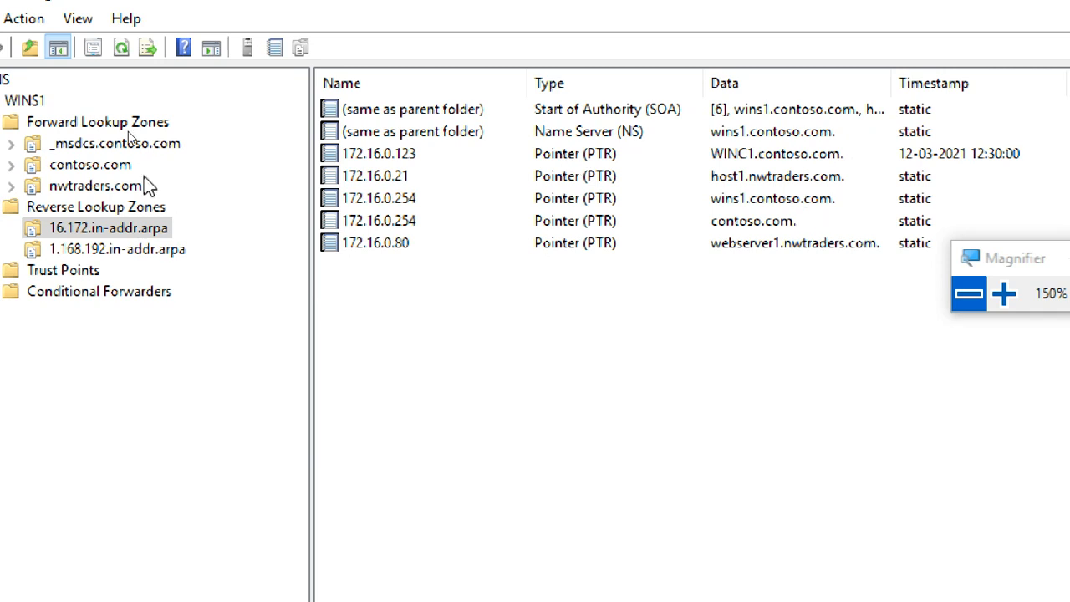
pyautogui.click(113, 167)
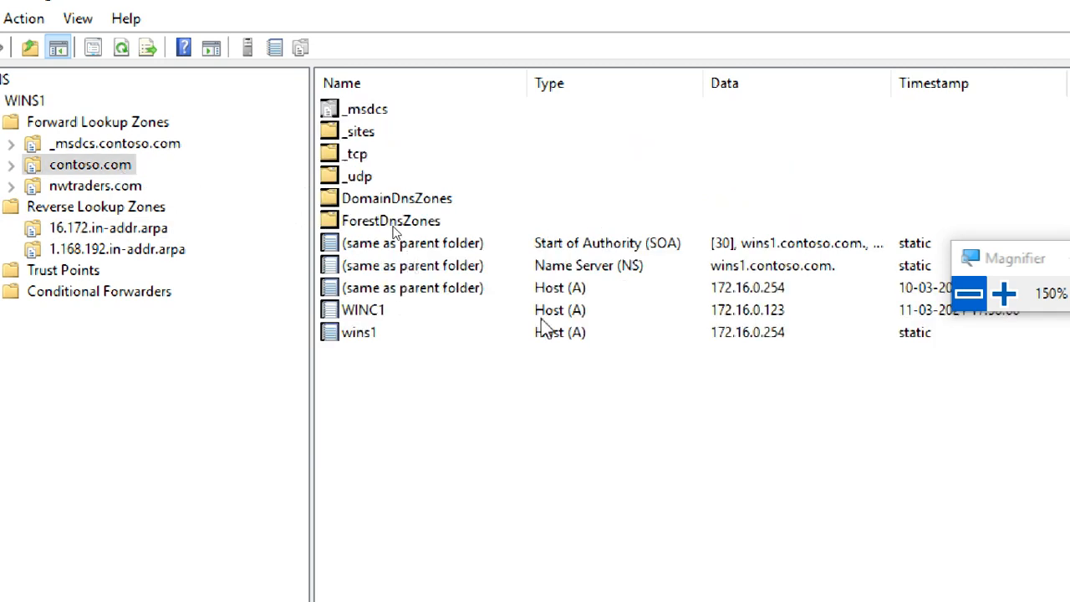
# - Reset the Magnifier zoom to 100% and switch to the Notepad notes at the dns records list
pyautogui.click(968, 295)
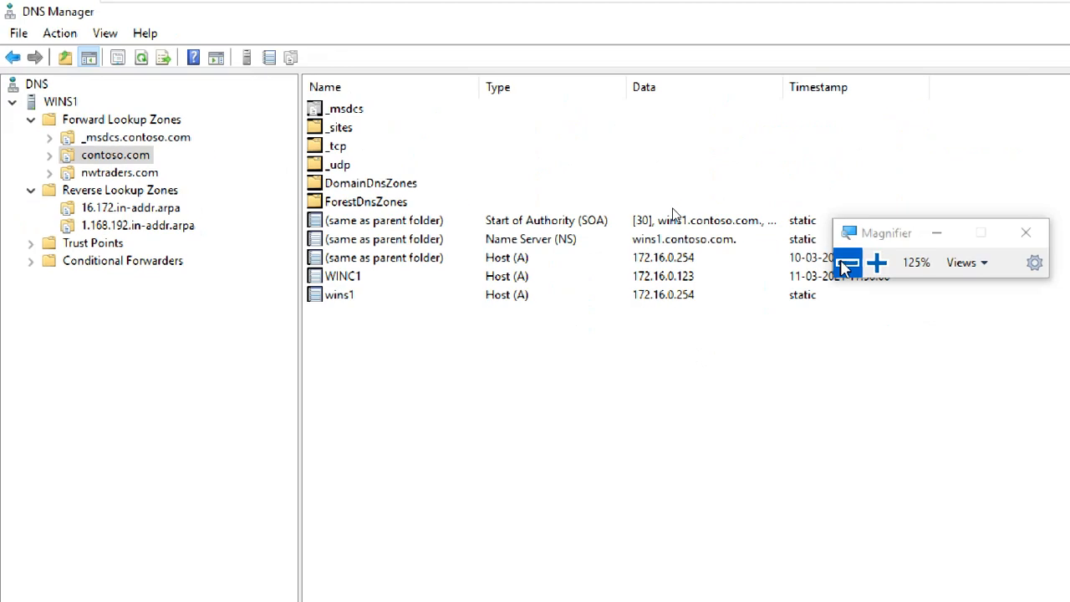
pyautogui.click(968, 295)
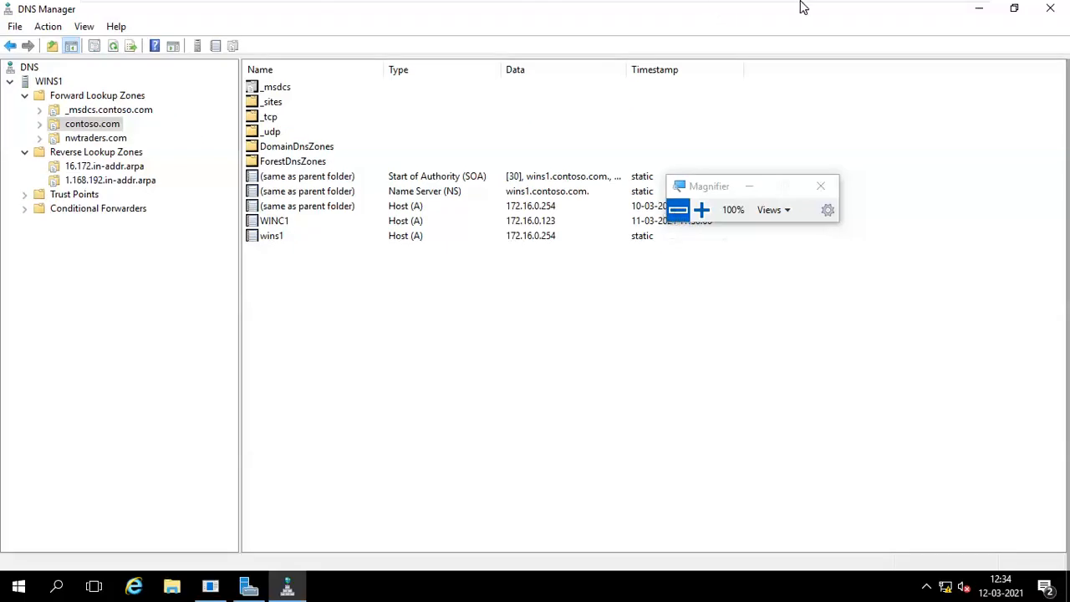
pyautogui.moveTo(803, 5)
pyautogui.click(929, 8)
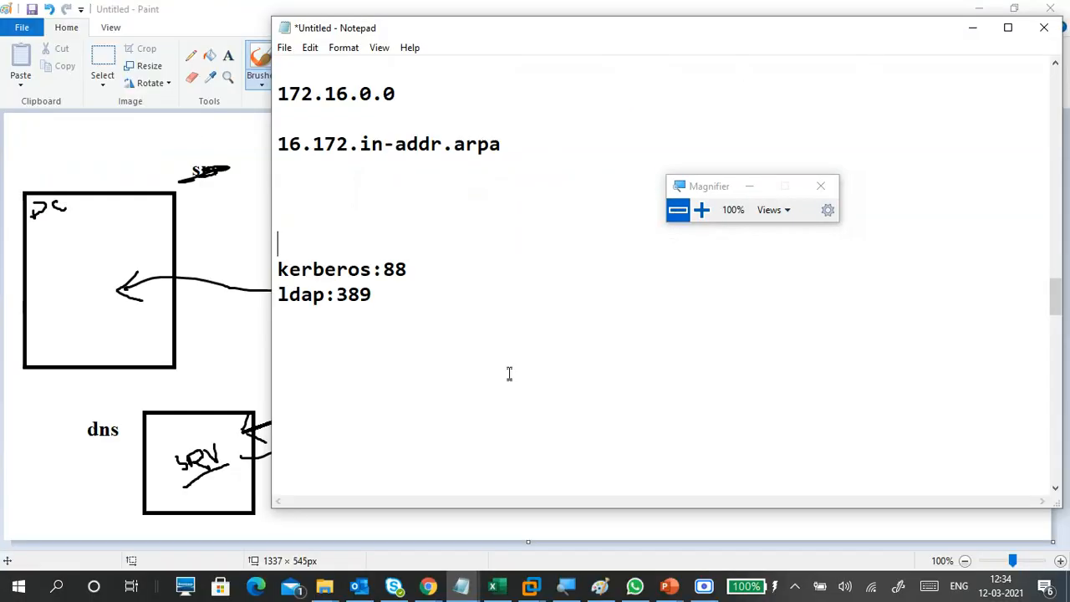
pyautogui.click(507, 344)
pyautogui.click(399, 240)
pyautogui.click(368, 199)
pyautogui.scroll(5, 372, 205)
pyautogui.scroll(5, 376, 213)
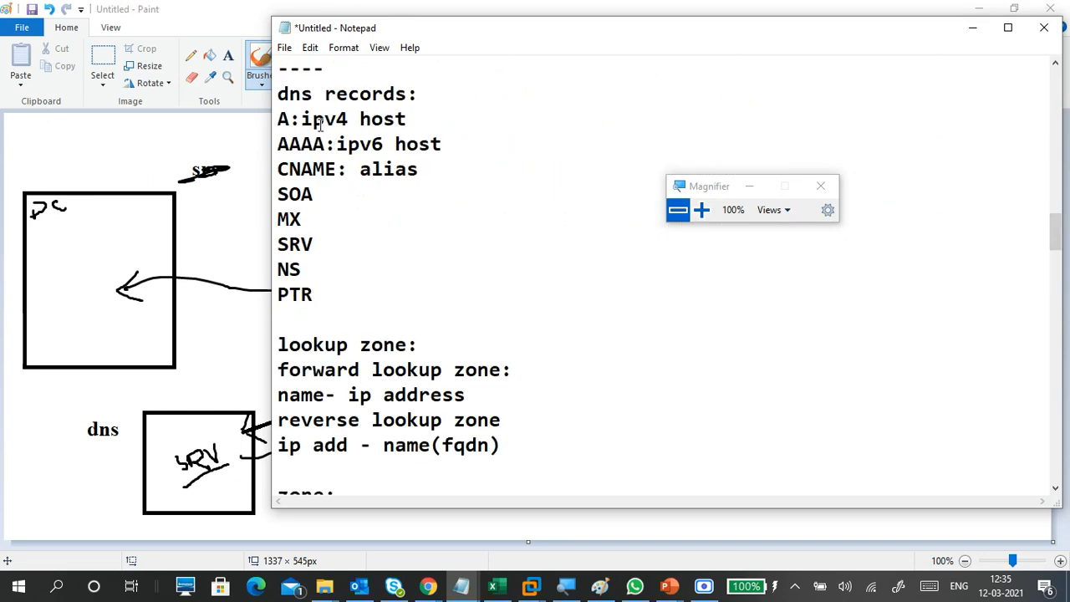
# - Review the DNS record types in the notes one by one, from A:ipv4 host down to PTR
pyautogui.click(428, 121)
pyautogui.click(459, 149)
pyautogui.click(459, 172)
pyautogui.click(357, 202)
pyautogui.click(373, 220)
pyautogui.click(363, 240)
pyautogui.click(370, 269)
pyautogui.click(369, 289)
# - Highlight the PTR, SOA and NS entries in the notes, followed by the whole record list from A to PTR
pyautogui.moveTo(365, 292); pyautogui.dragTo(281, 295)
pyautogui.click(347, 286)
pyautogui.moveTo(289, 194); pyautogui.dragTo(314, 195)
pyautogui.doubleClick(292, 266)
pyautogui.moveTo(278, 288); pyautogui.dragTo(327, 284)
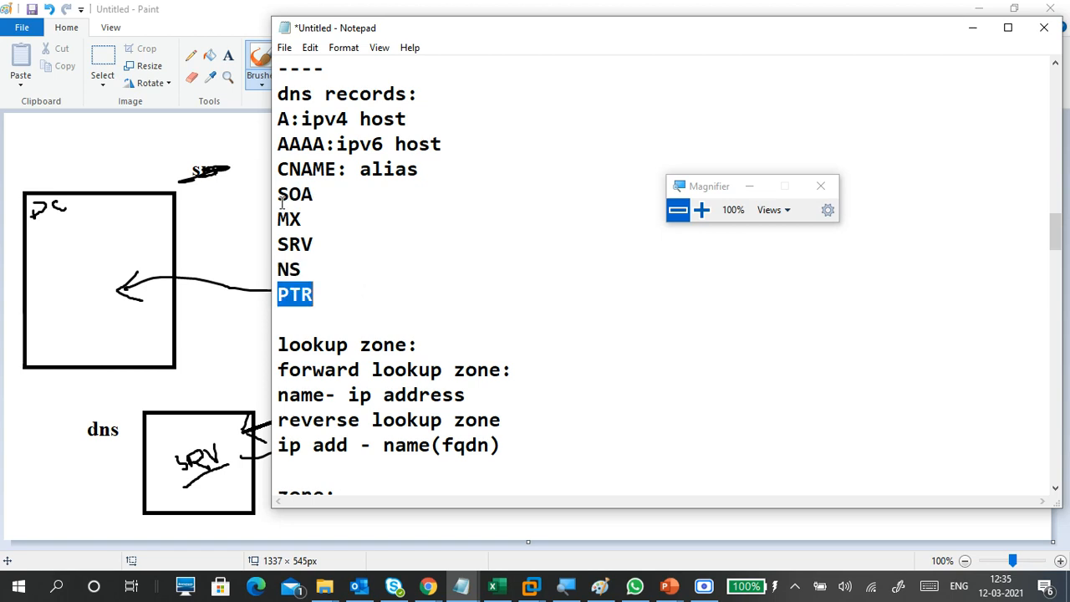
pyautogui.moveTo(317, 289); pyautogui.dragTo(279, 122)
pyautogui.click(322, 201)
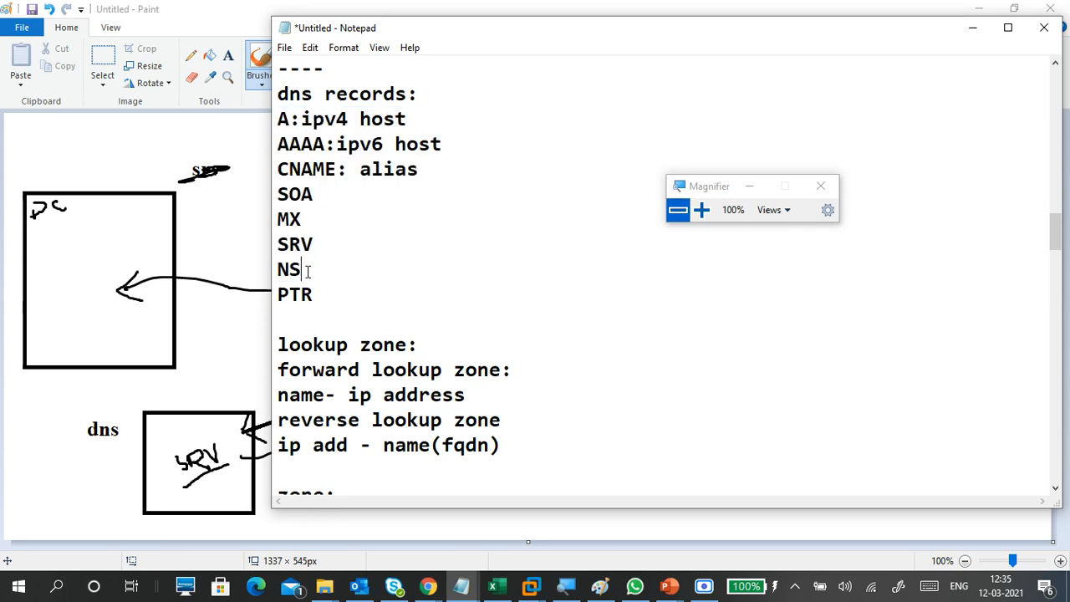
# - Highlight the NS entry and the PTR entry in the notes' dns records list
pyautogui.doubleClick(320, 195)
pyautogui.moveTo(301, 269); pyautogui.dragTo(278, 270)
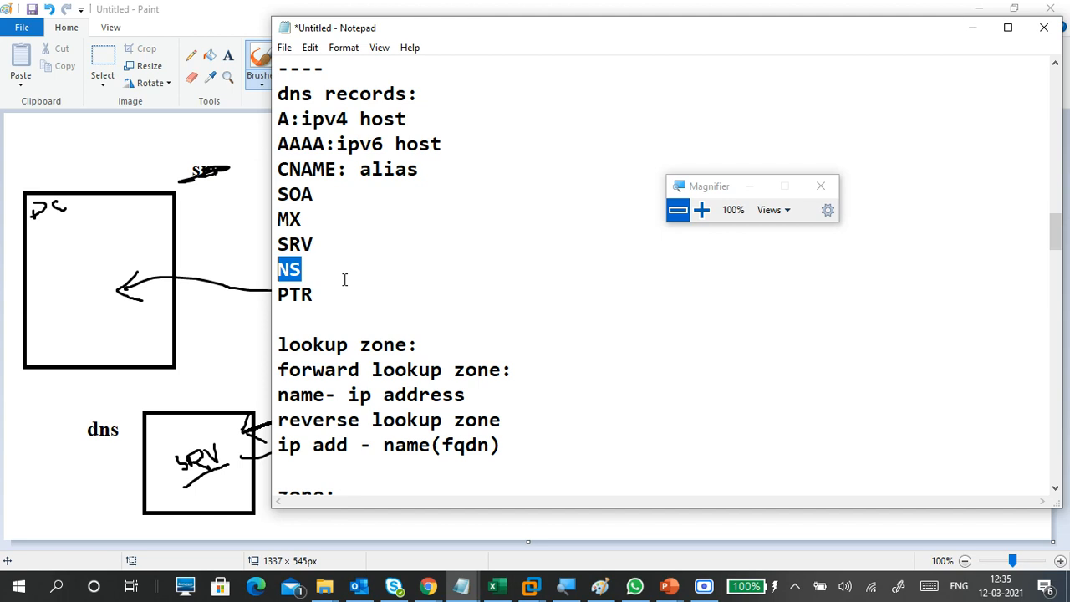
pyautogui.click(342, 280)
pyautogui.moveTo(335, 296); pyautogui.dragTo(276, 295)
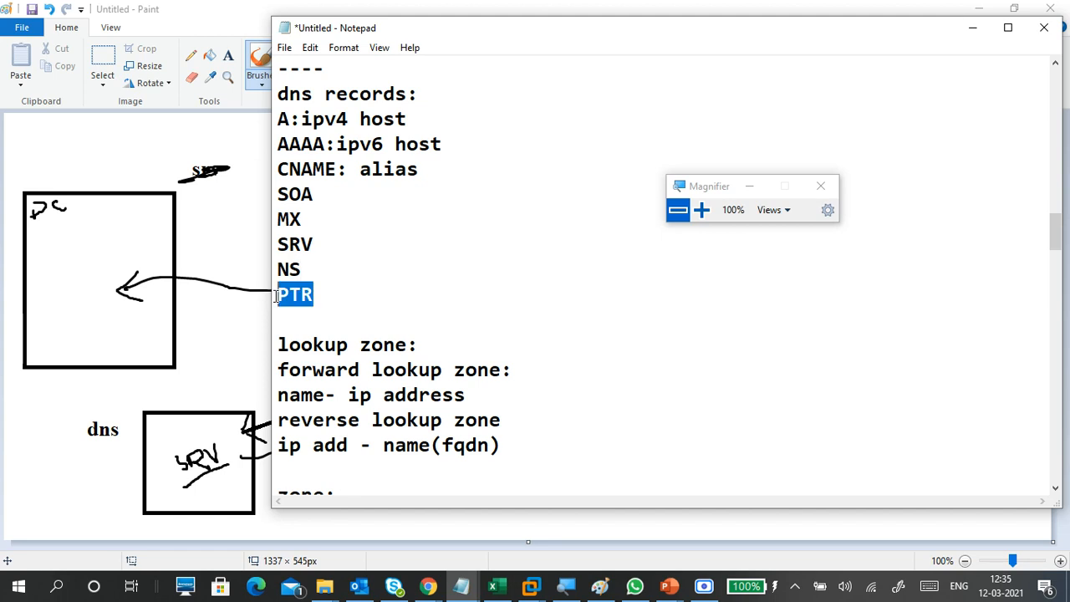
pyautogui.click(339, 294)
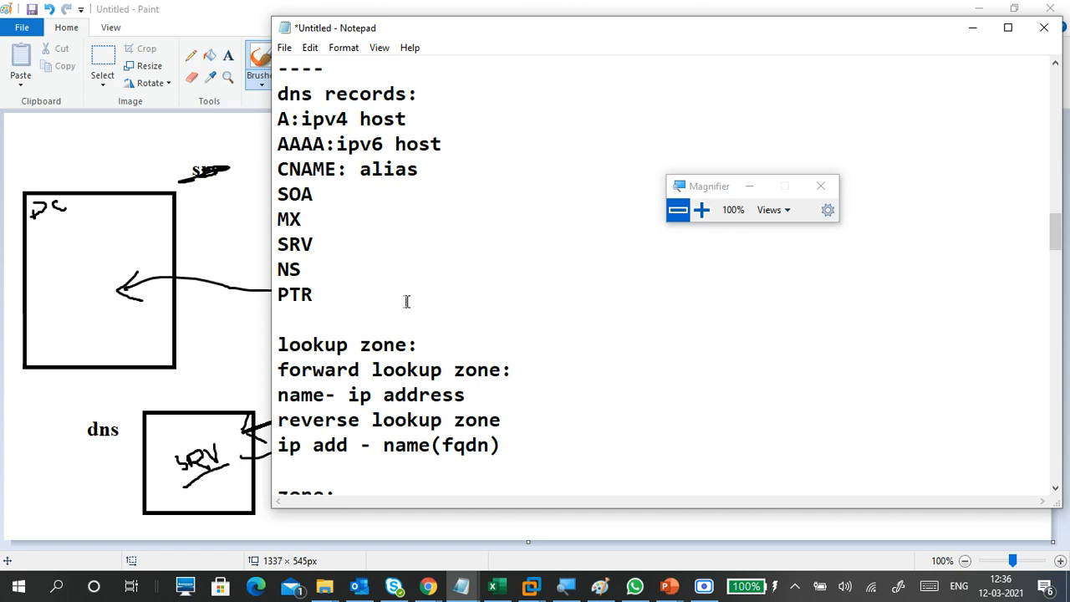
# - Highlight the forward zone's "name- ip address" mapping and the reverse zone's "ip add - name(fqdn)" mapping in the notes
pyautogui.scroll(-3, 406, 301)
pyautogui.moveTo(289, 169); pyautogui.dragTo(442, 171)
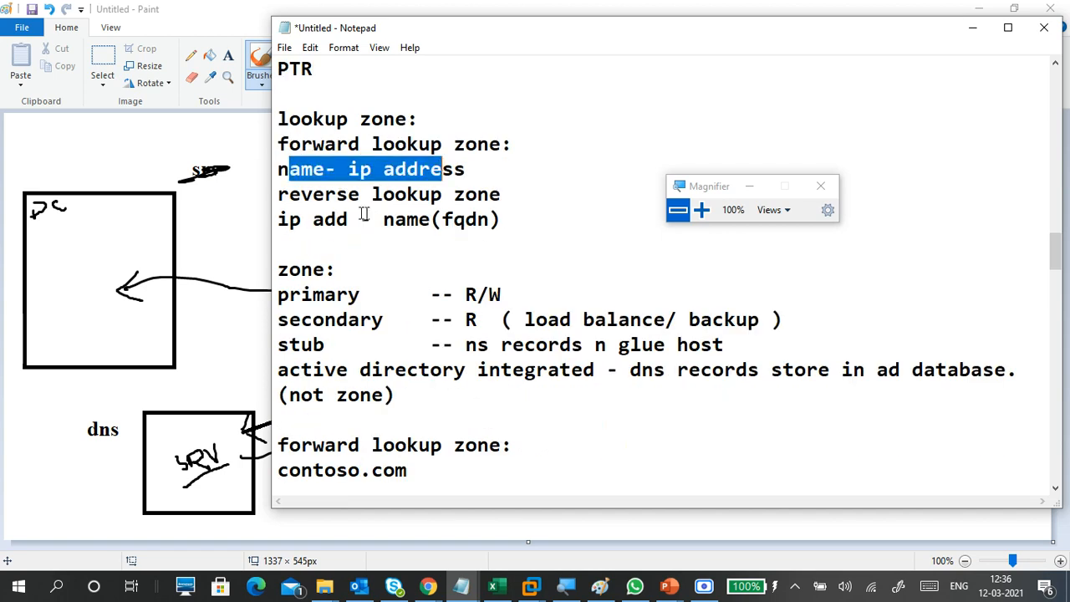
pyautogui.moveTo(336, 219); pyautogui.dragTo(442, 219)
pyautogui.click(426, 278)
# - Add a dashed separator line below the ldap:389 entry at the end of the DNS notes
pyautogui.scroll(-8, 432, 351)
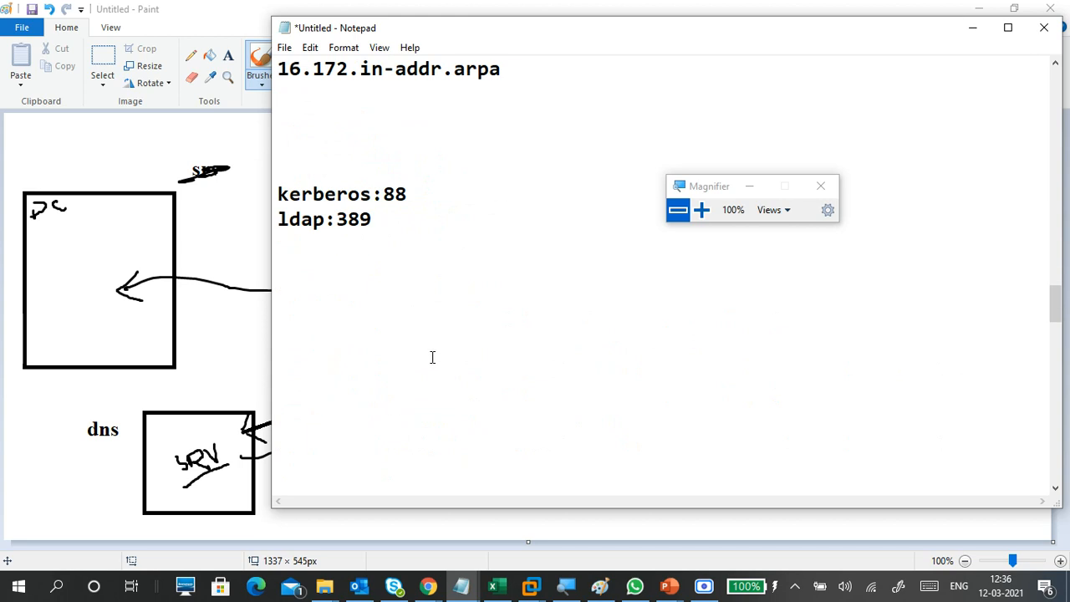
pyautogui.click(364, 285)
pyautogui.click(354, 248)
pyautogui.write('--------------------------------------')
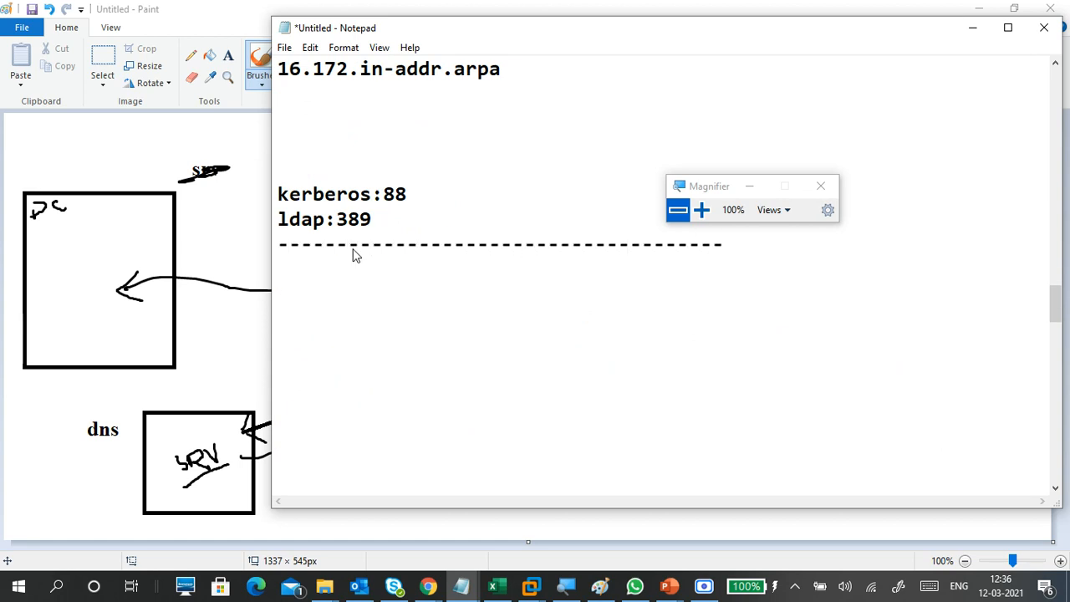
# - Review the DNS notes from the DNS-DOMAIN NAME SYSTEM heading through the record list to the lookup zones and zone types
pyautogui.scroll(8, 576, 352)
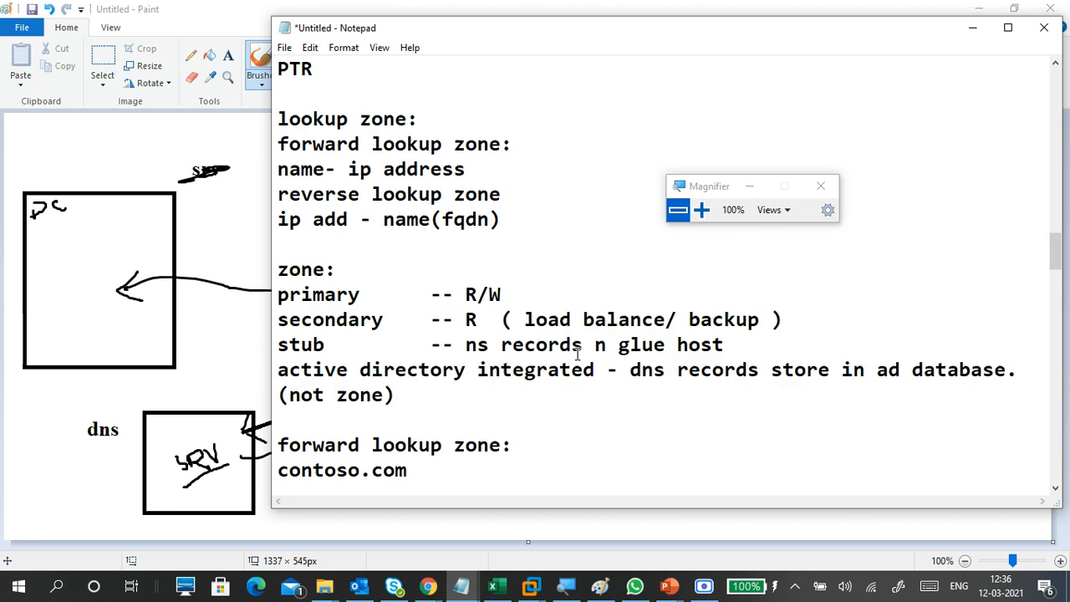
pyautogui.scroll(10, 575, 351)
pyautogui.scroll(-6, 571, 371)
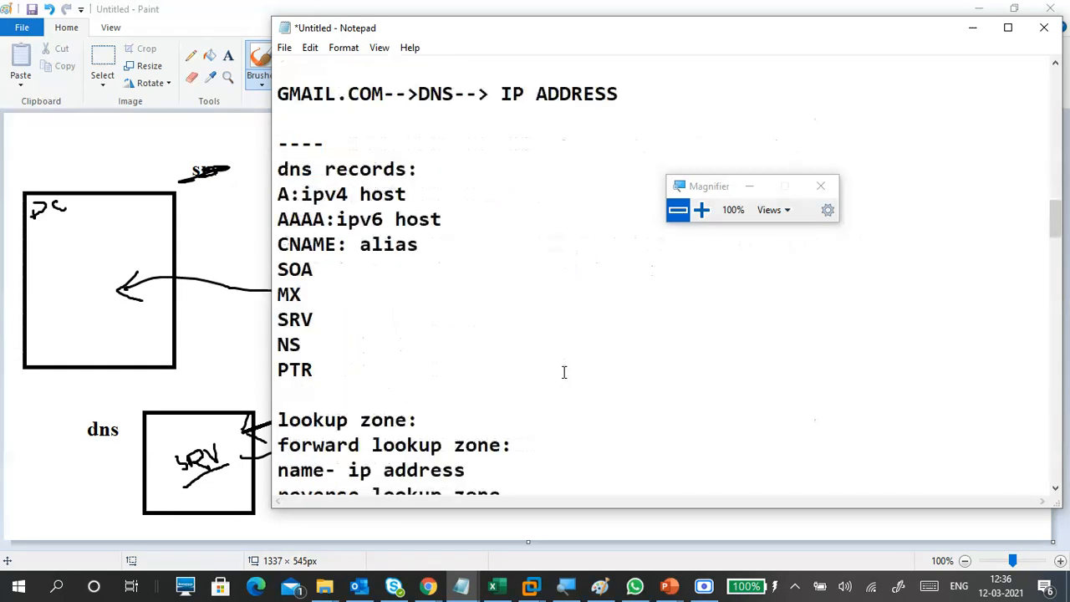
pyautogui.scroll(-3, 564, 372)
pyautogui.scroll(-2, 562, 369)
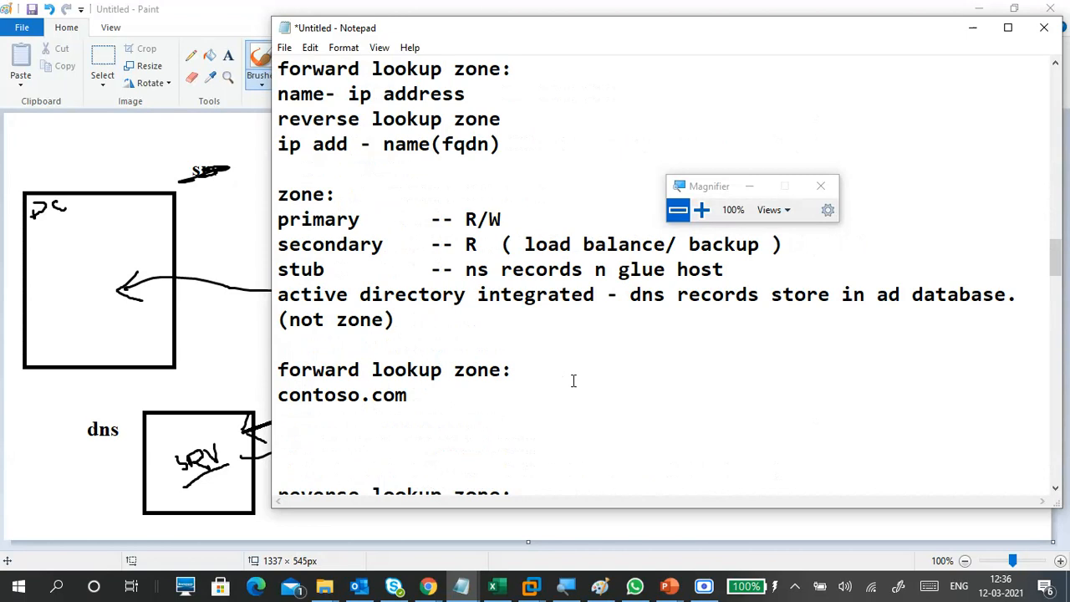
pyautogui.scroll(8, 574, 381)
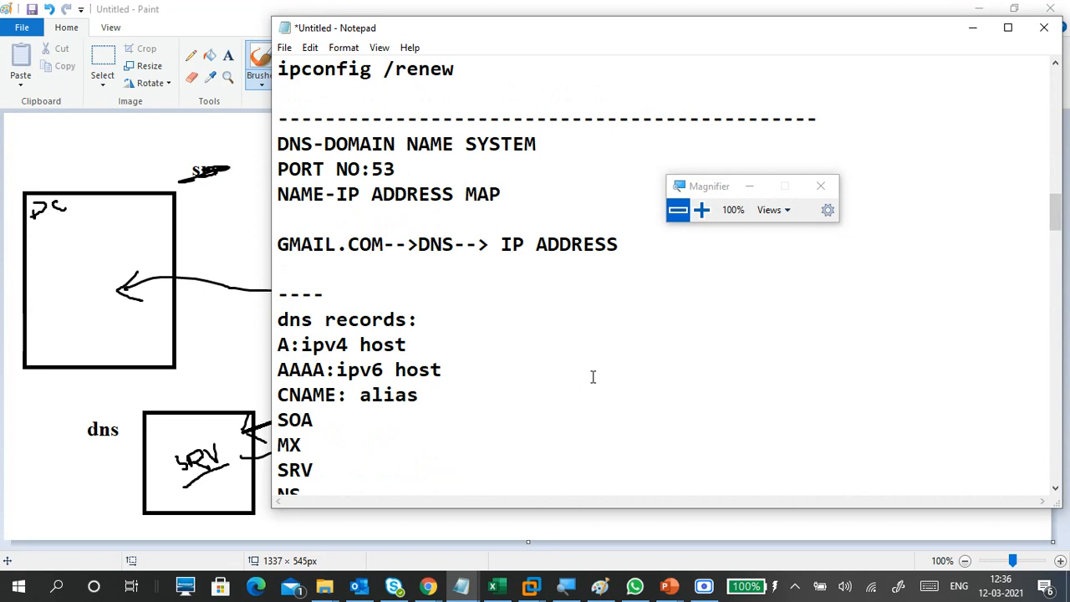
pyautogui.scroll(-1, 590, 375)
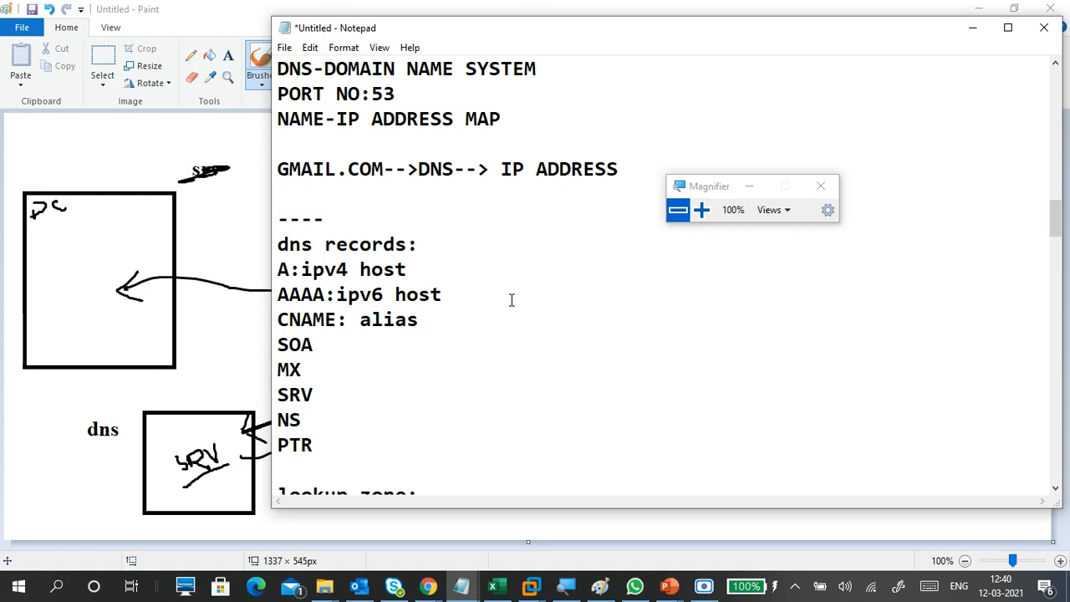
pyautogui.scroll(-3, 512, 300)
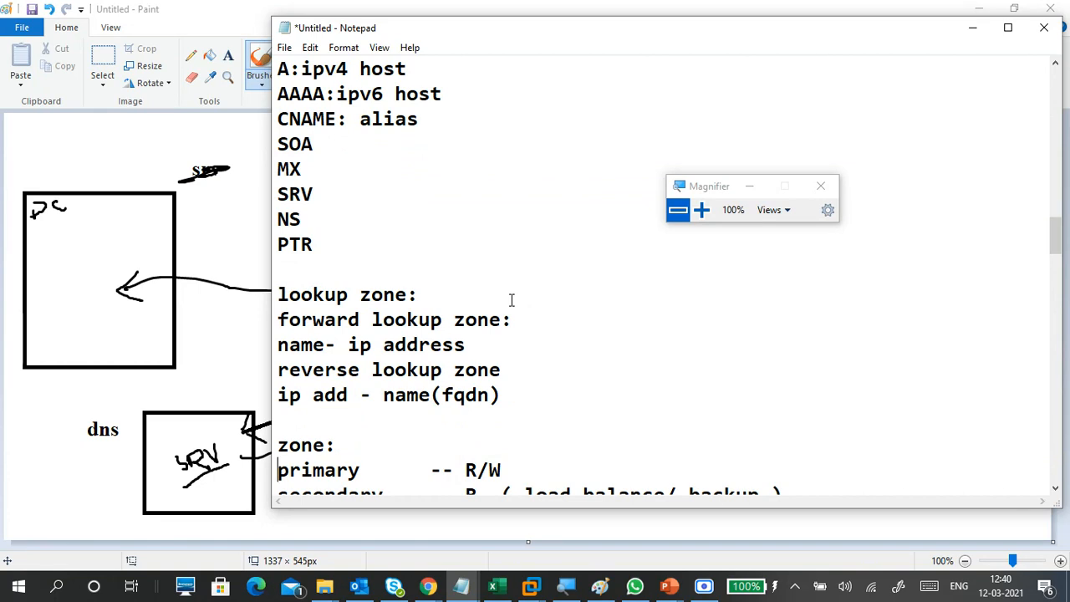
pyautogui.scroll(-2, 511, 299)
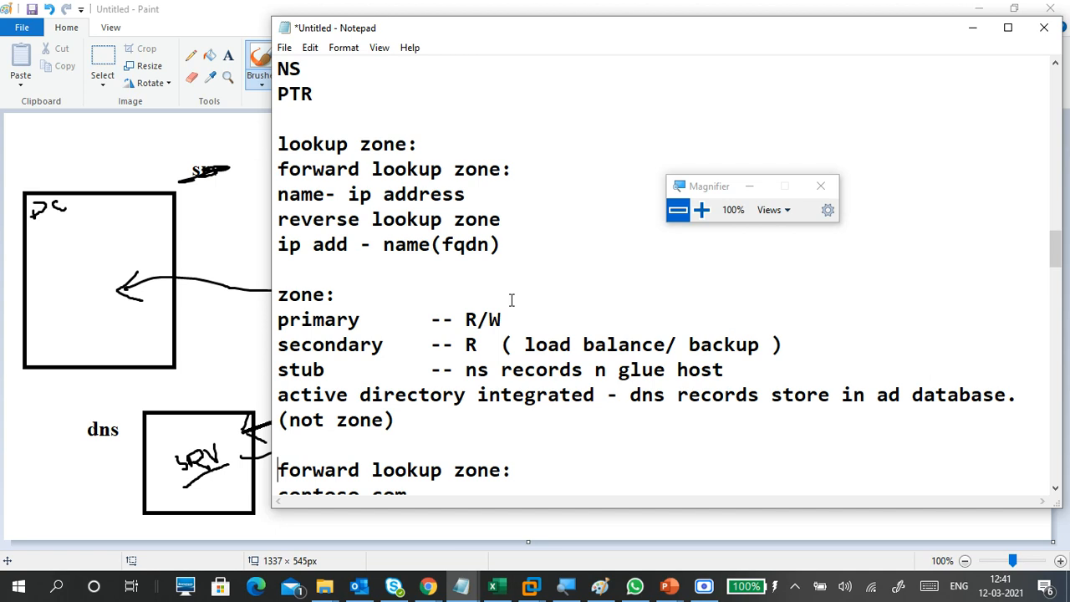
# - Review the forward and reverse lookup zone examples in the notes, continuing past the kerberos and ldap ports to the dashed separator
pyautogui.press('Down')
pyautogui.press('Down')
pyautogui.press('Down')
pyautogui.press('Down')
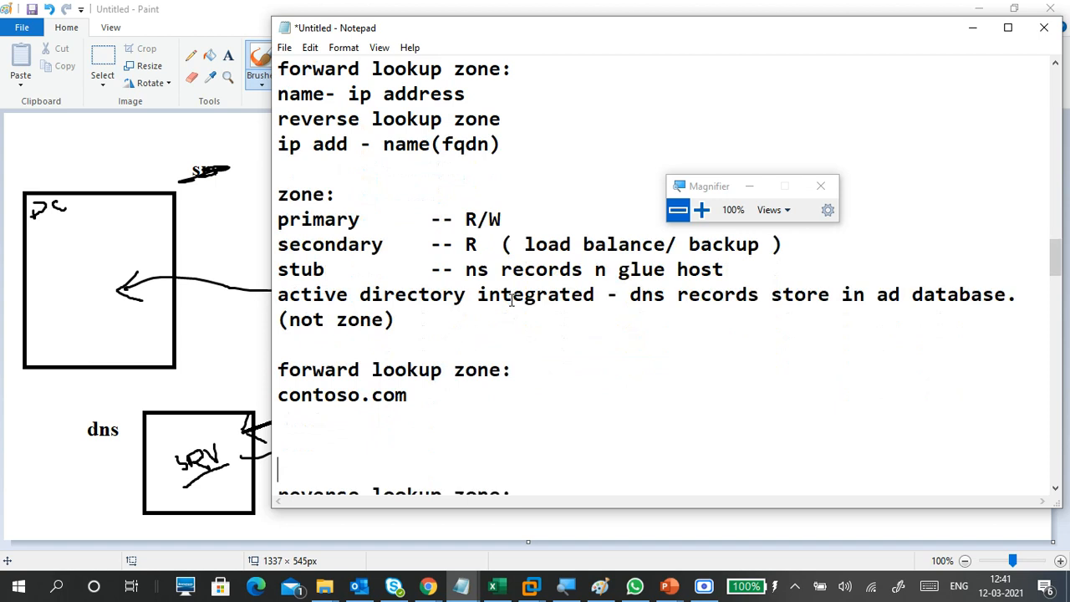
pyautogui.press('Down')
pyautogui.press('Down')
pyautogui.press('Down')
pyautogui.press('Down')
pyautogui.press('Down')
pyautogui.press('Down')
pyautogui.press('Down')
pyautogui.press('Down')
pyautogui.press('Down')
pyautogui.press('Down')
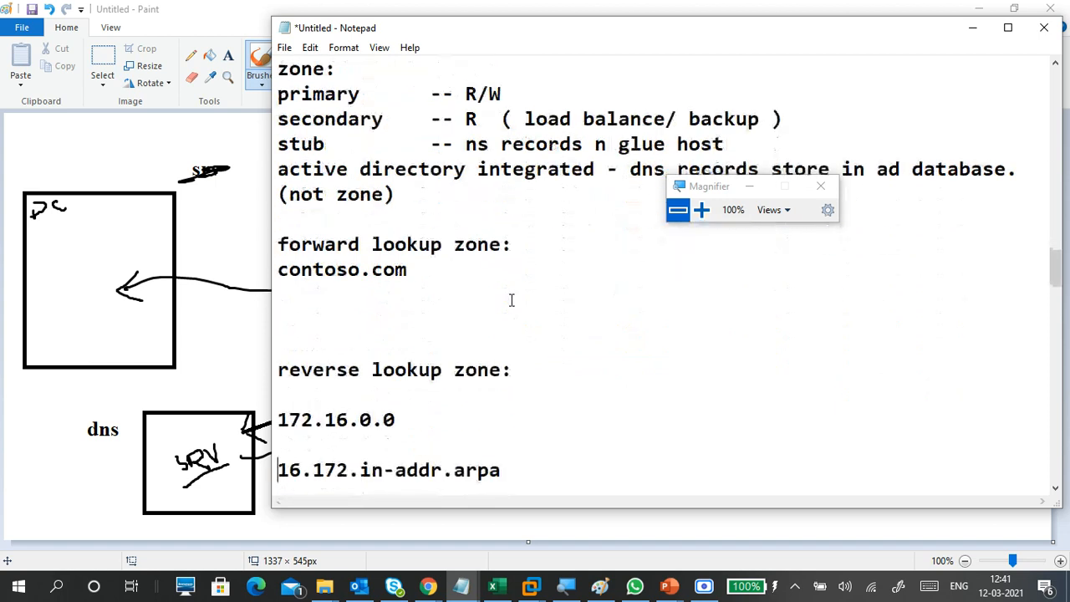
pyautogui.press('Up')
pyautogui.press('Up')
pyautogui.press('Up')
pyautogui.press('Up')
pyautogui.press('Up')
pyautogui.press('Up')
pyautogui.press('Up')
pyautogui.press('Up')
pyautogui.press('Up')
pyautogui.press('Up')
pyautogui.press('Up')
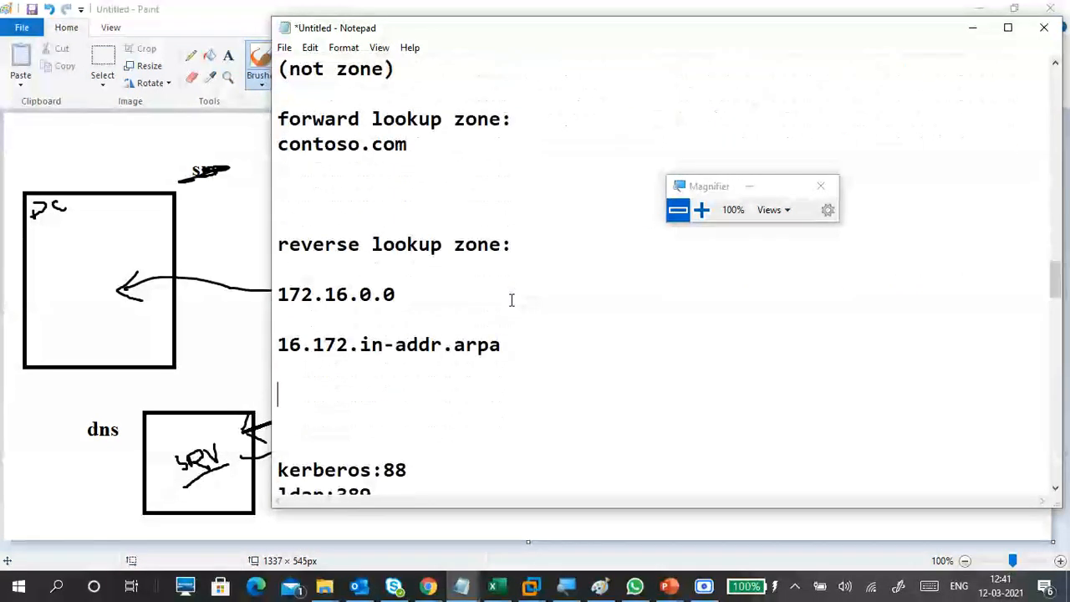
pyautogui.press('Up')
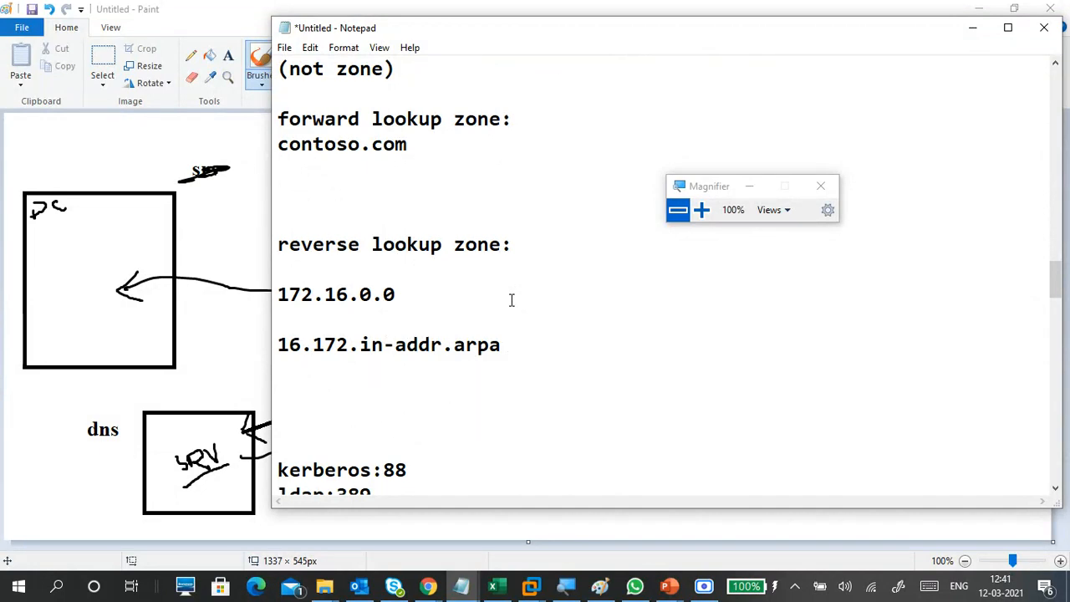
pyautogui.press('Down')
pyautogui.press('Down')
pyautogui.press('Down')
pyautogui.press('Down')
pyautogui.press('Down')
pyautogui.press('Down')
pyautogui.press('Down')
pyautogui.press('Down')
pyautogui.press('Down')
pyautogui.press('Down')
pyautogui.press('Down')
pyautogui.press('Down')
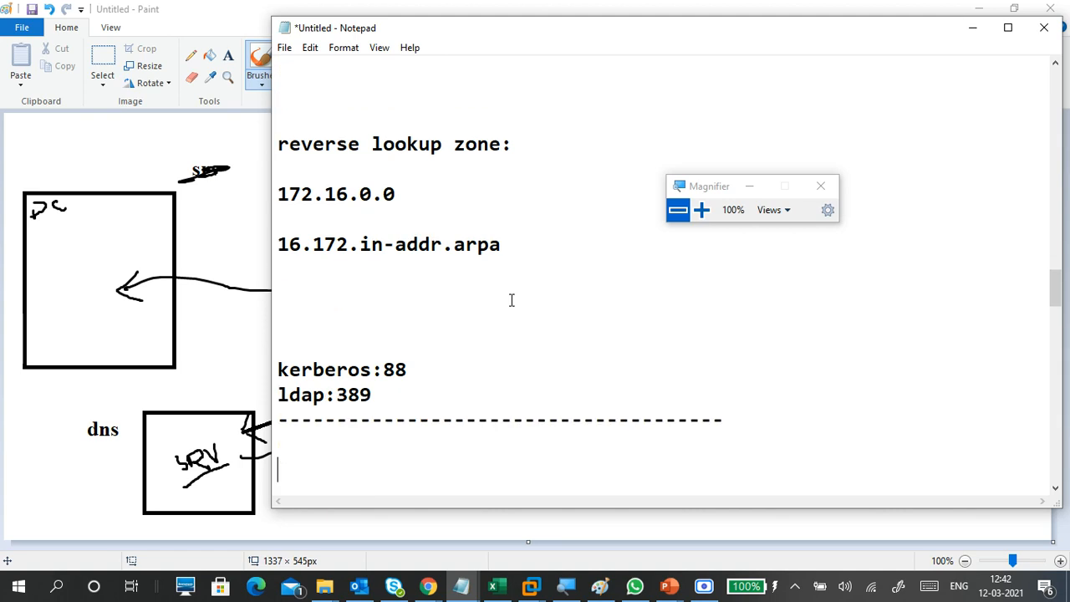
pyautogui.press('Up')
pyautogui.press('Up')
pyautogui.press('Up')
pyautogui.press('Up')
pyautogui.press('Up')
pyautogui.press('Up')
pyautogui.press('Up')
pyautogui.press('Up')
pyautogui.press('Up')
pyautogui.press('Up')
pyautogui.press('Up')
pyautogui.press('Up')
pyautogui.press('Down')
pyautogui.press('Down')
pyautogui.press('Down')
pyautogui.press('Down')
pyautogui.press('Down')
pyautogui.press('Down')
pyautogui.press('Down')
pyautogui.press('Down')
pyautogui.press('Down')
pyautogui.press('Down')
pyautogui.press('Down')
pyautogui.press('Down')
# - Close the Magnifier and minimize the Notepad notes
pyautogui.click(821, 192)
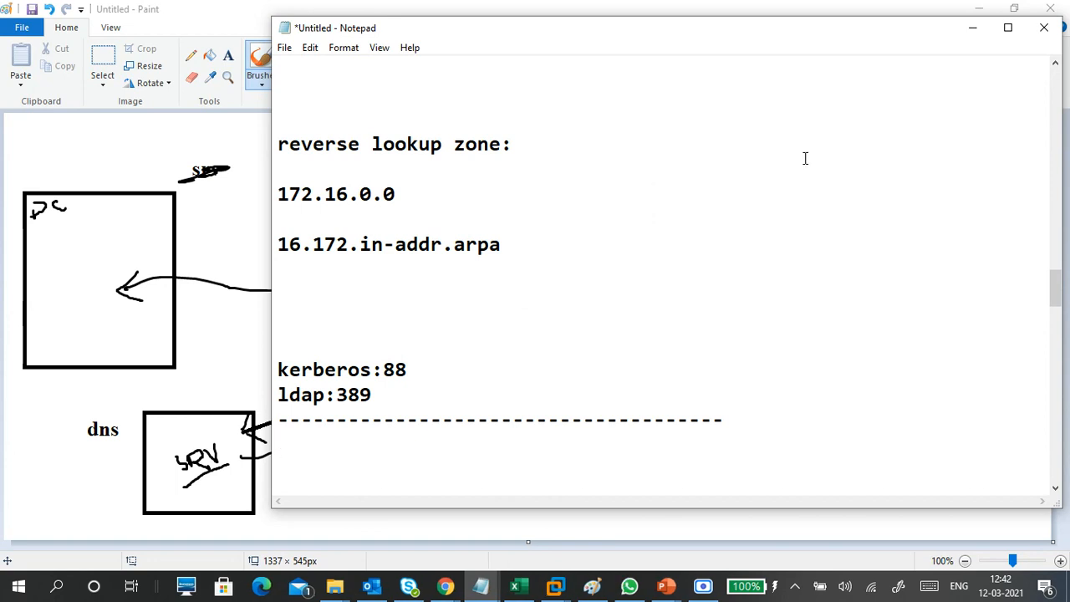
pyautogui.click(963, 40)
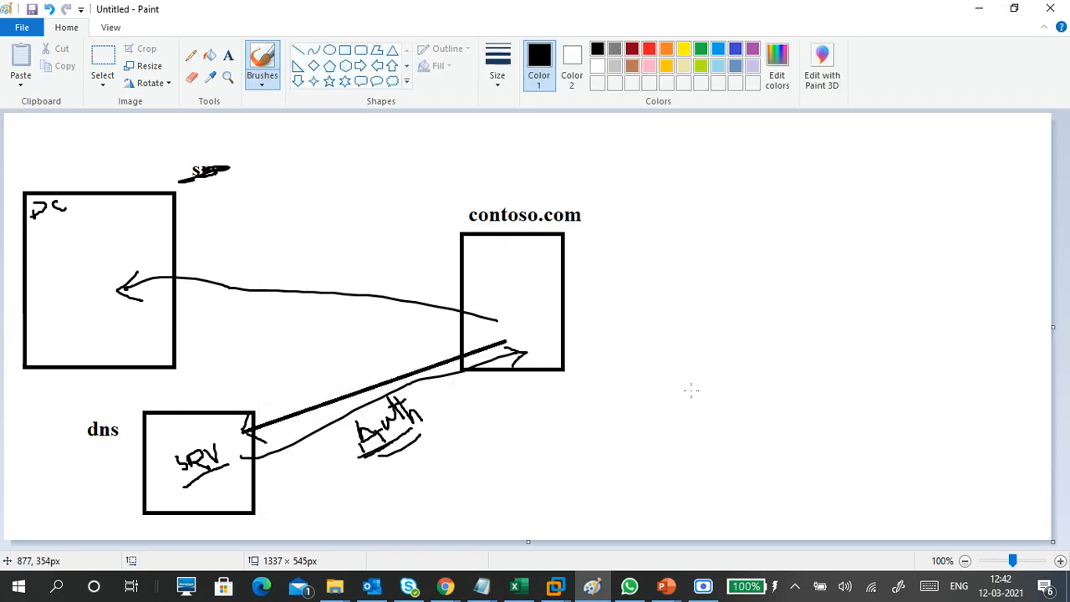
# - Switch to the YouTube Studio window in Chrome, then open the SCRE.IO Screen Recorder and close its window
pyautogui.moveTo(448, 572)
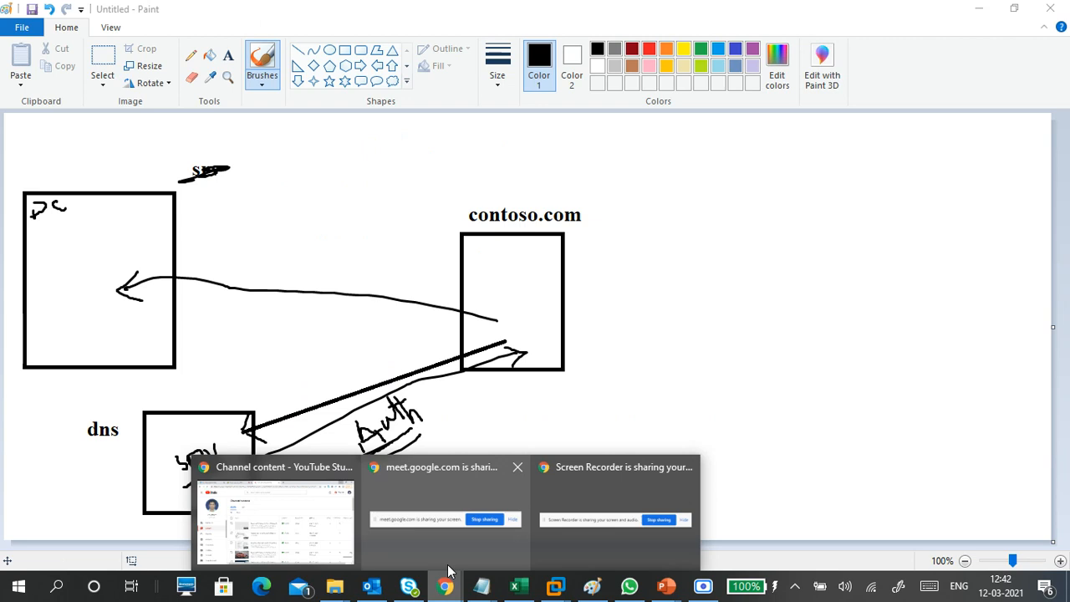
pyautogui.click(297, 469)
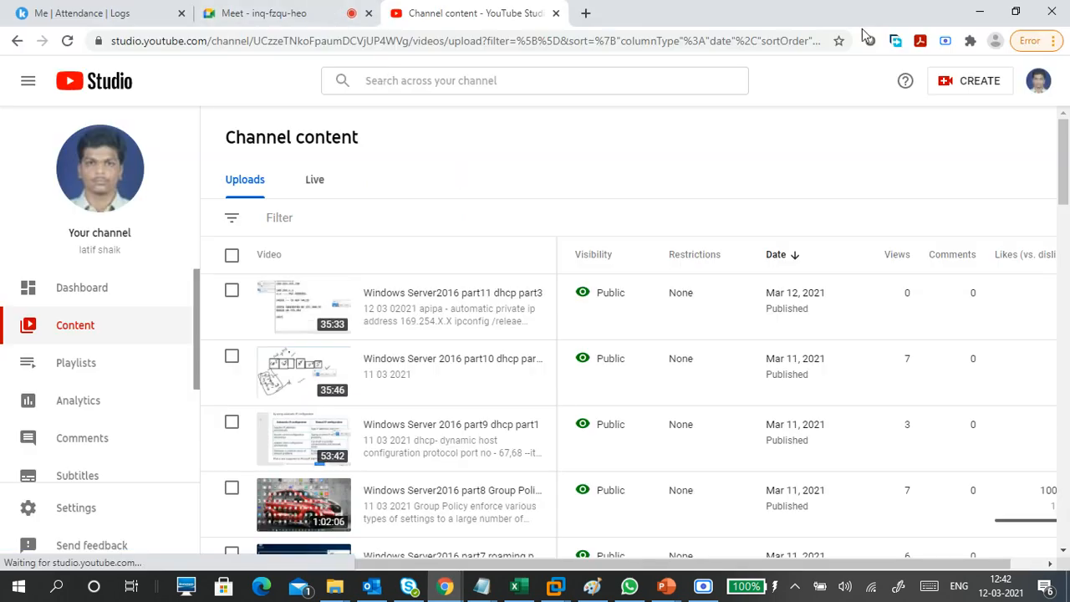
pyautogui.click(945, 40)
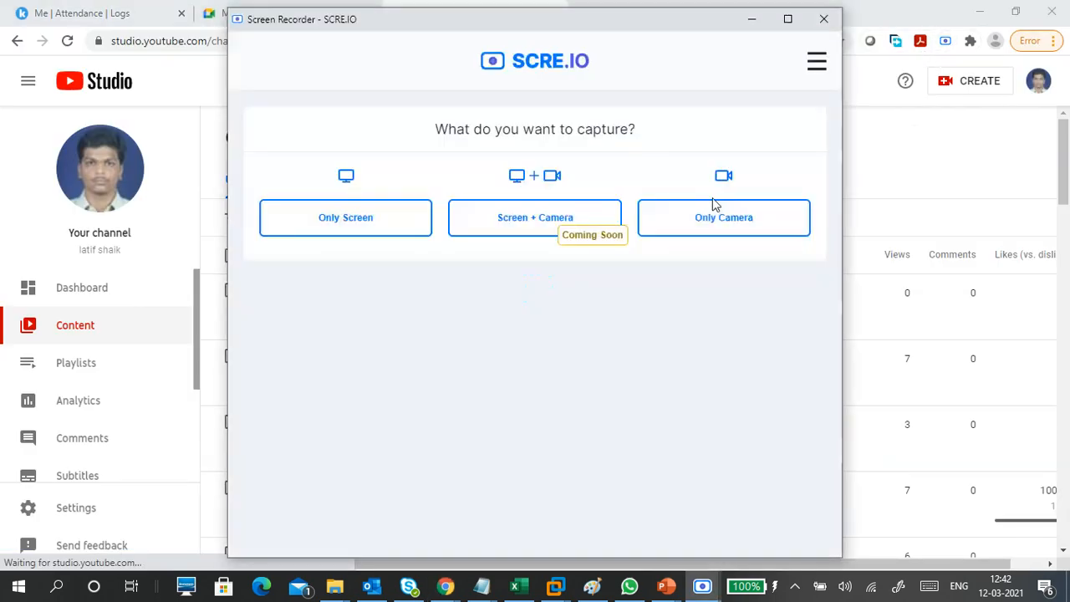
pyautogui.click(822, 18)
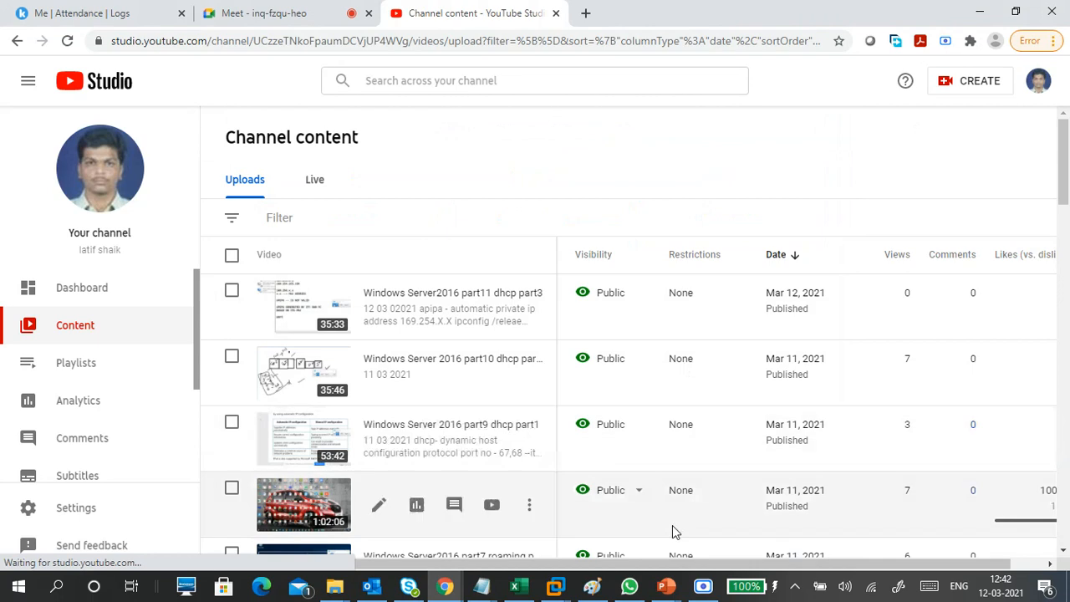